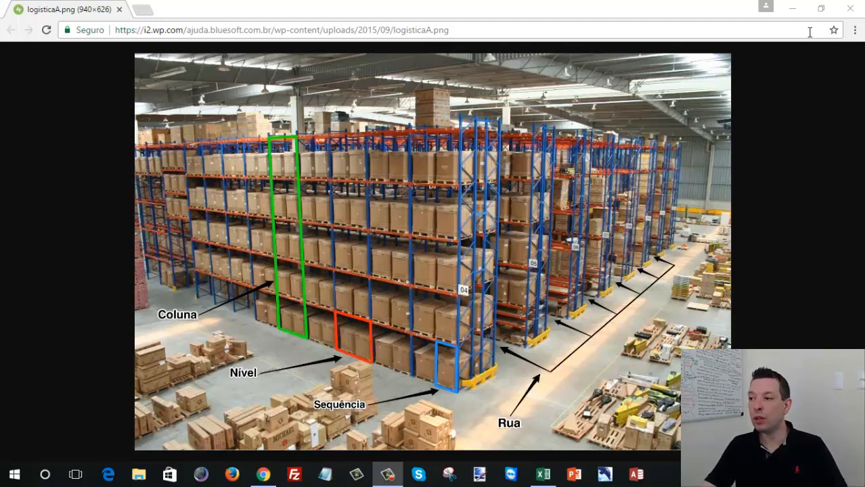
- Switch to the Mapa de estoque dinâmico.xlsm workbook in Excel and open its Base sheet
click(793, 9)
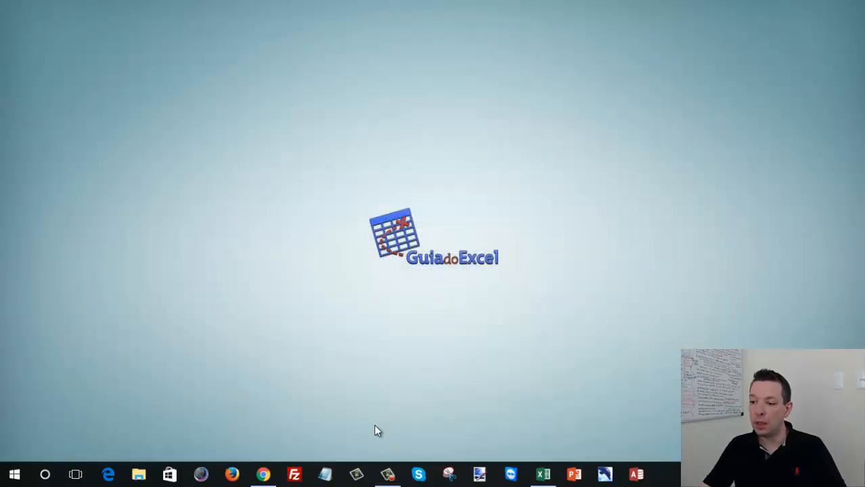
click(541, 474)
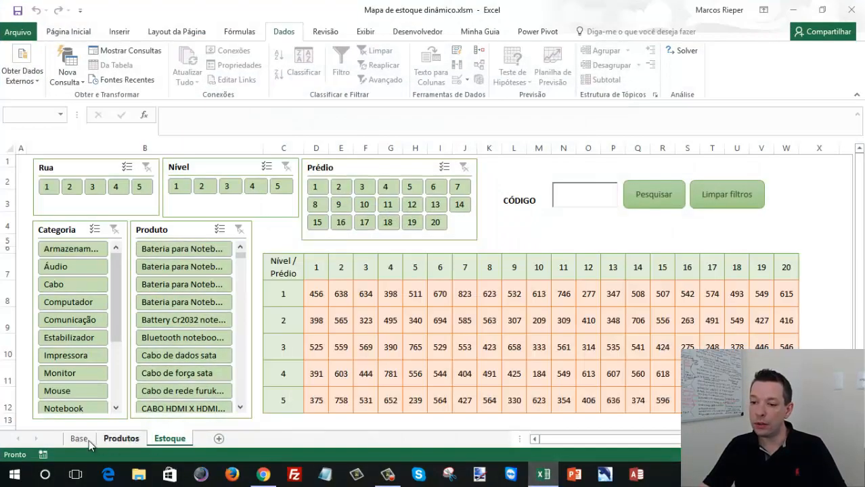
click(87, 439)
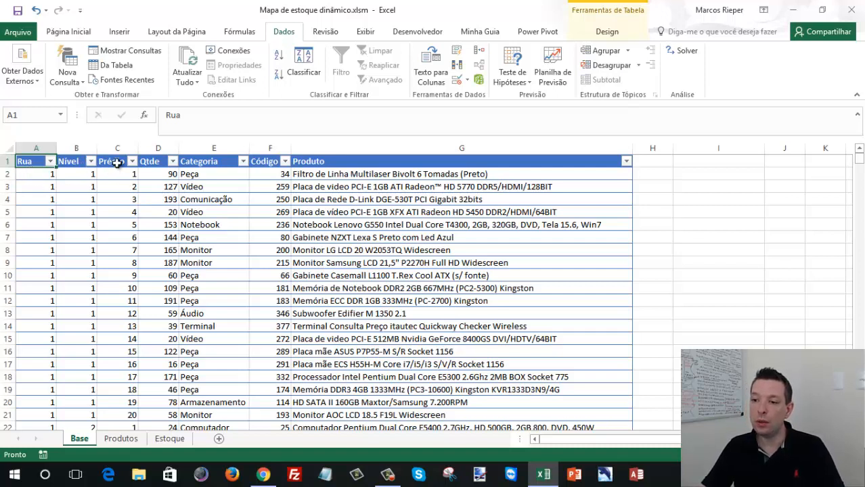
- Examine the Base table's header cells, from Rua, Nível and Prédio through Qtde, Categoria, Código and Produto
drag(117, 161, 43, 163)
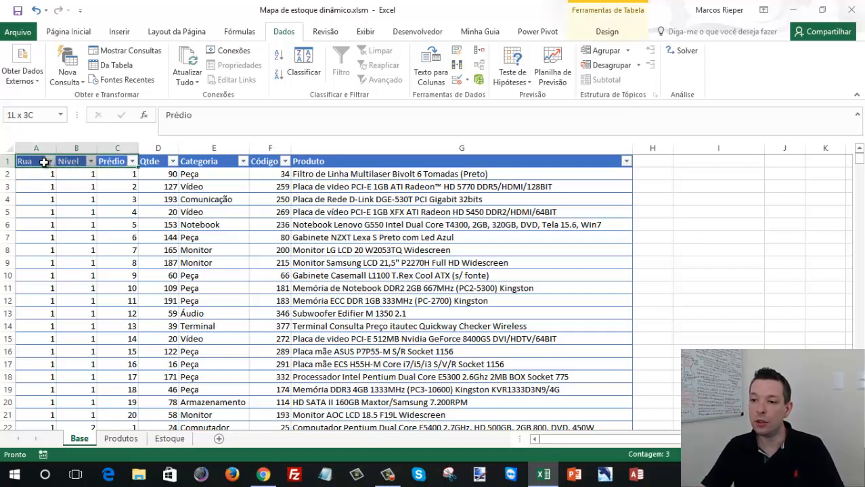
click(161, 161)
click(218, 162)
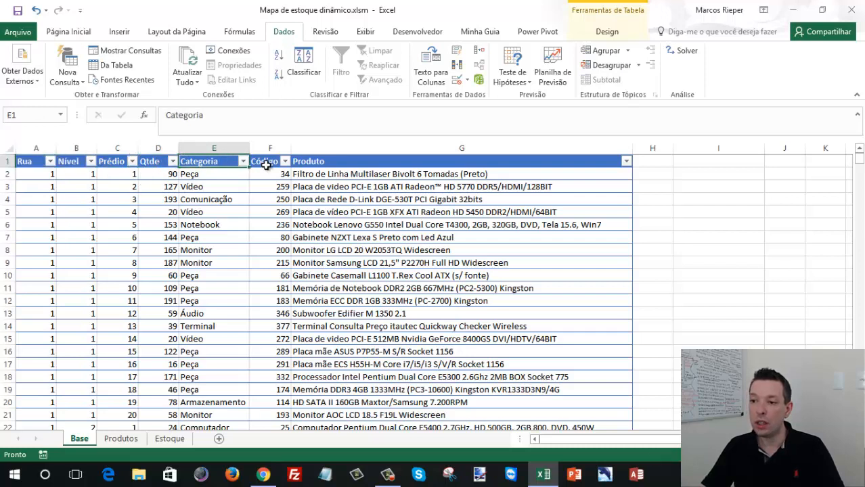
click(264, 164)
click(377, 165)
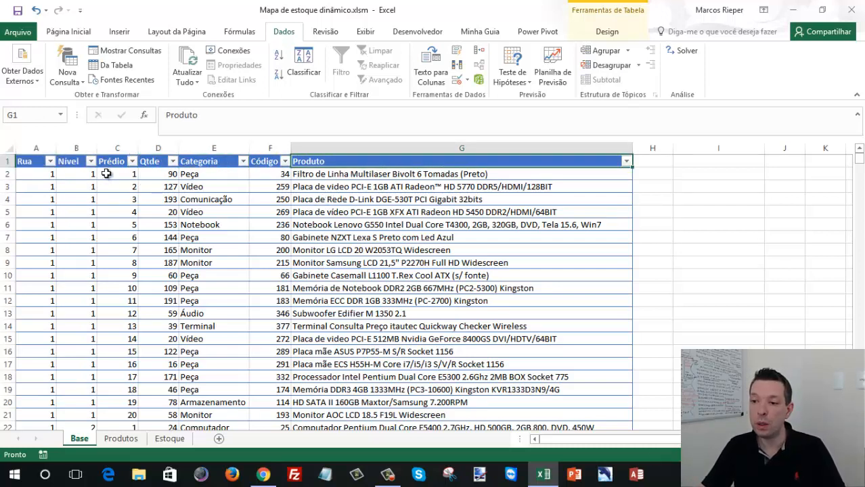
- Filter the Base table's Código column by searching its values for 34
click(267, 163)
click(284, 161)
click(191, 269)
text(34)
key(Return)
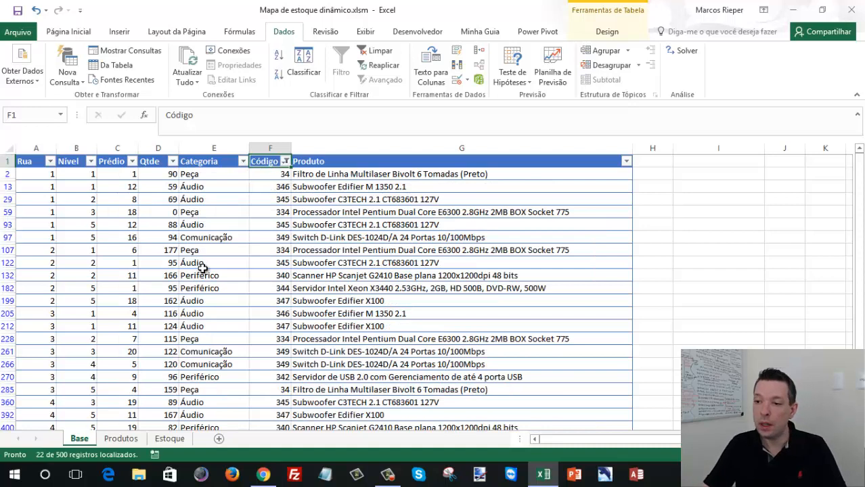
- Apply a custom number filter to the Código column so that it is equal to 34
click(286, 163)
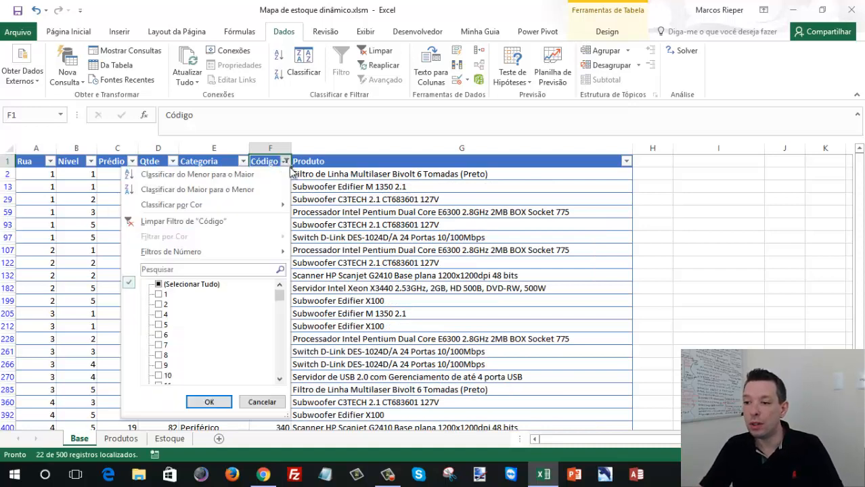
mouse_move(232, 252)
click(327, 261)
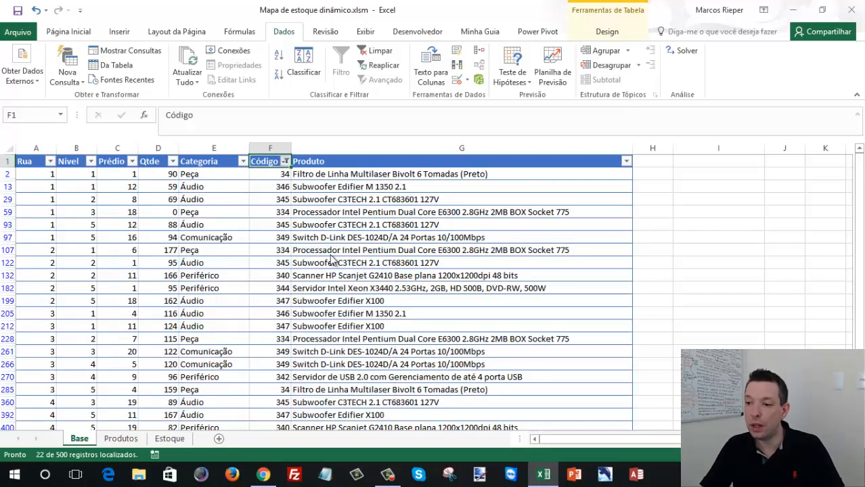
text(34)
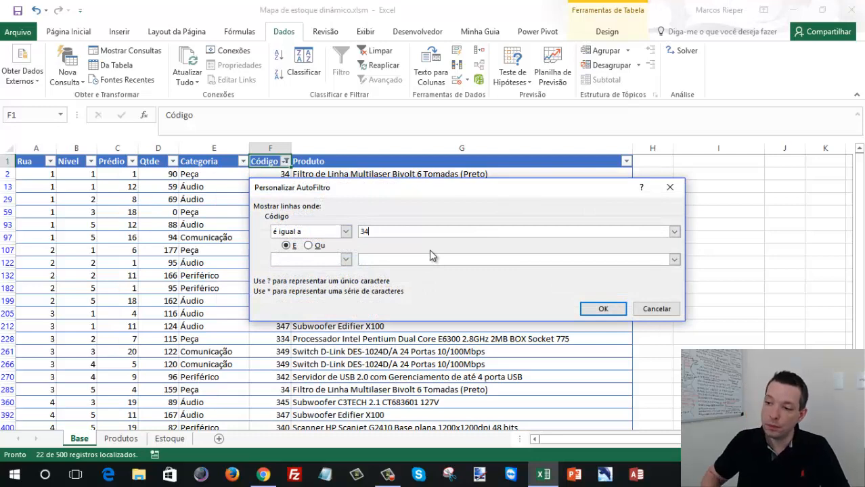
click(603, 309)
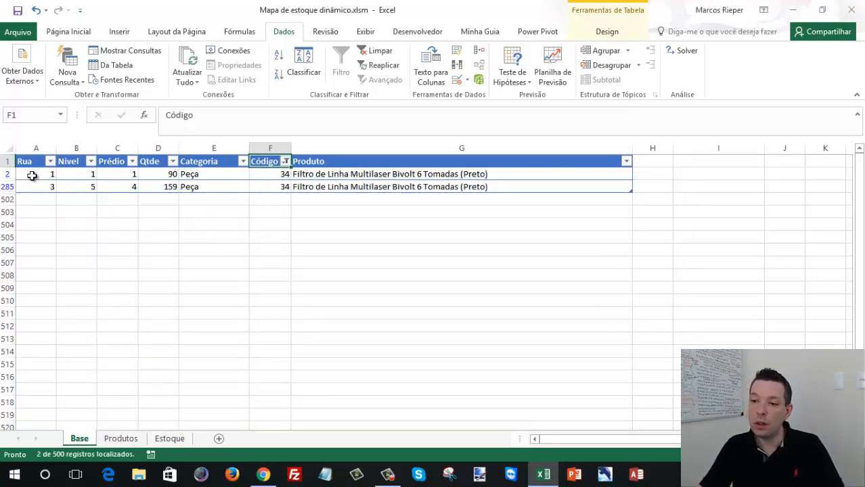
- Examine the Rua, Nível and Prédio location of both filtered rows, and the first row's Qtde
click(32, 176)
click(86, 177)
click(116, 178)
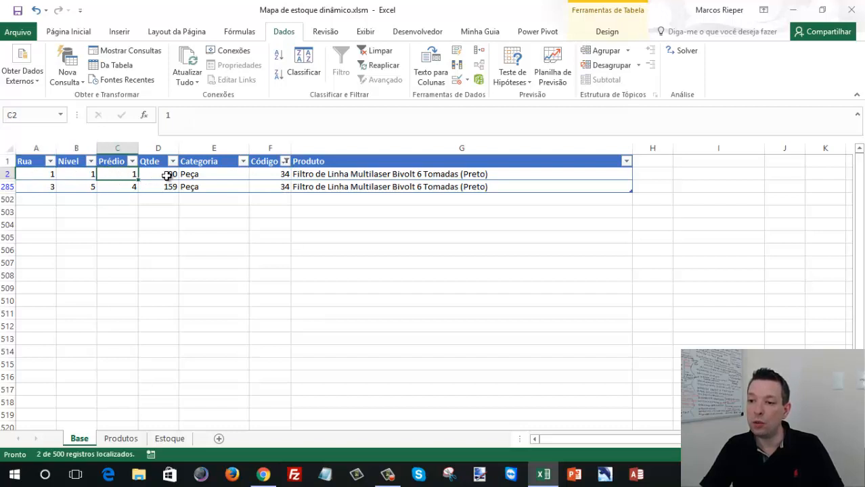
click(167, 175)
click(47, 187)
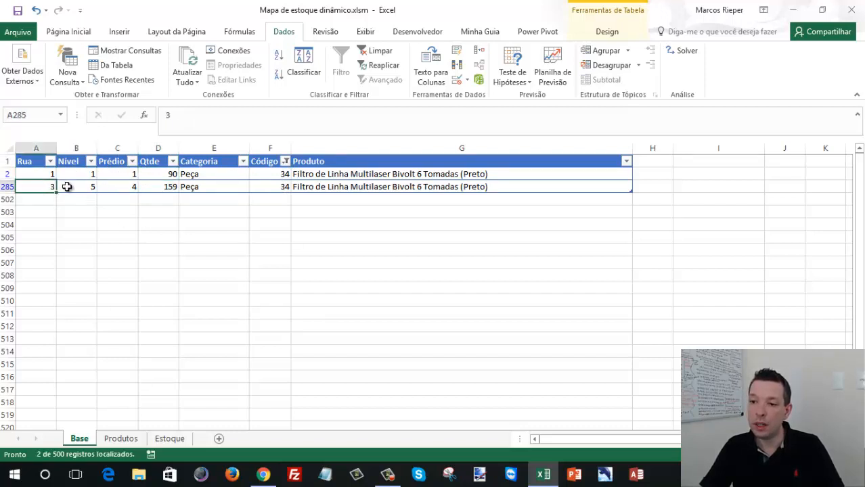
click(76, 186)
click(126, 187)
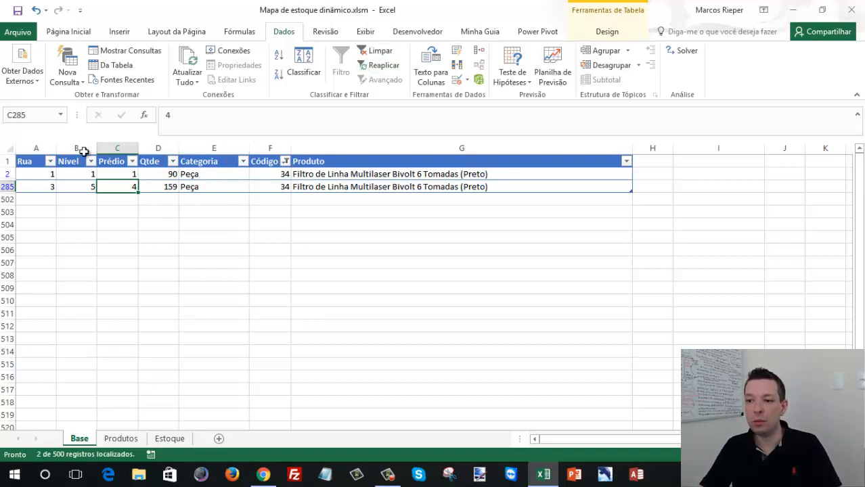
- Clear the filter on the Base table and open the Estoque sheet
click(380, 53)
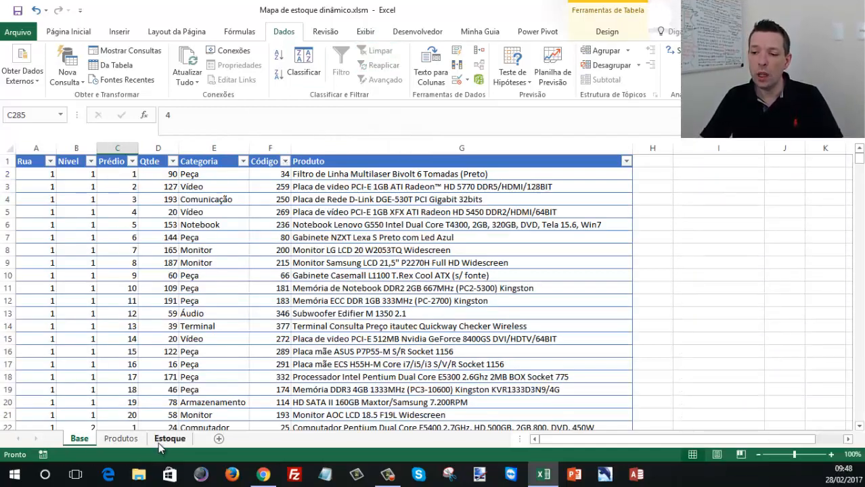
click(158, 443)
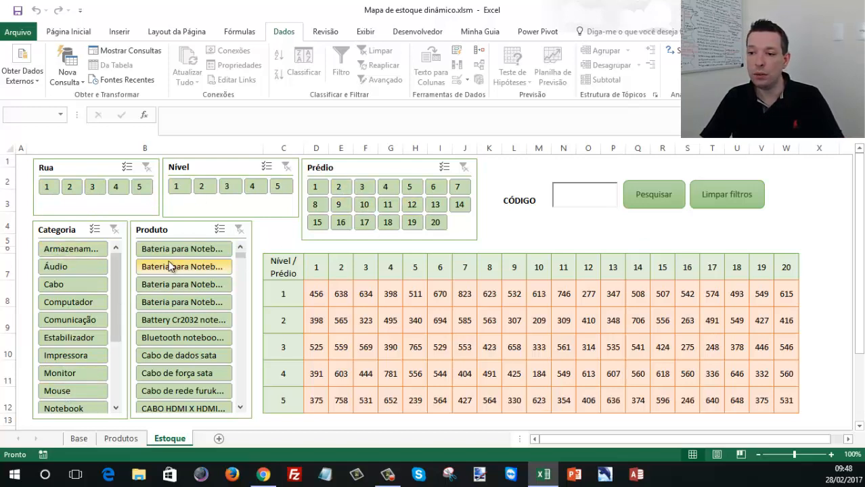
- Filter the stock map to the Bluetooth notebook product and Rua 2, and trace its location at Nível 1, Prédio 11
click(186, 340)
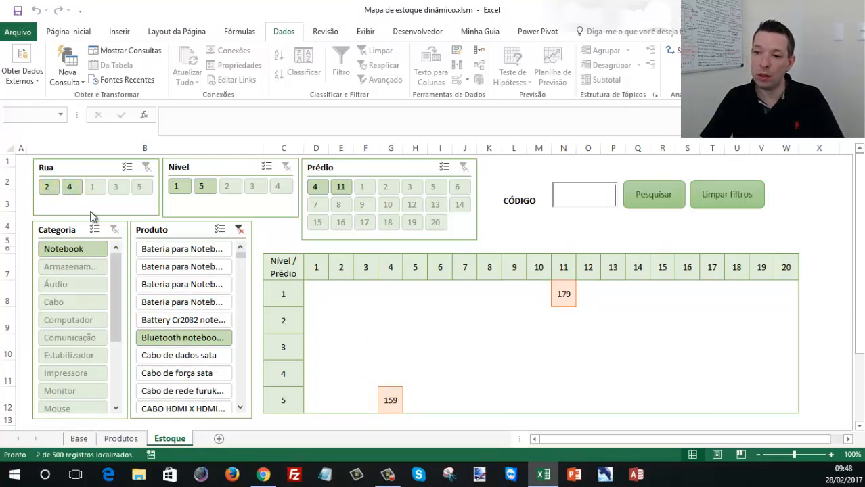
click(49, 190)
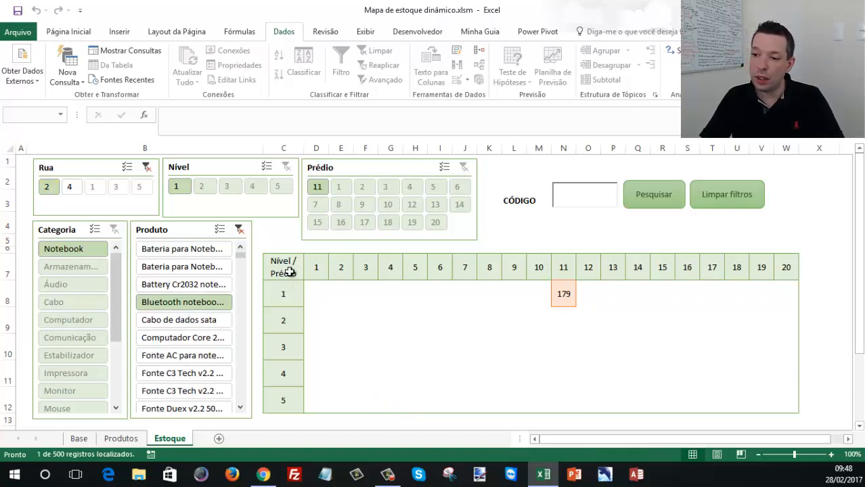
drag(287, 293, 562, 289)
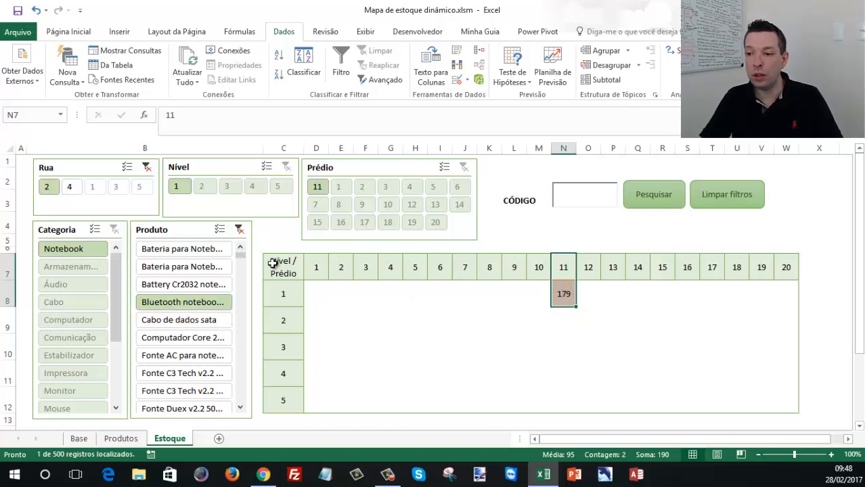
drag(277, 291, 564, 298)
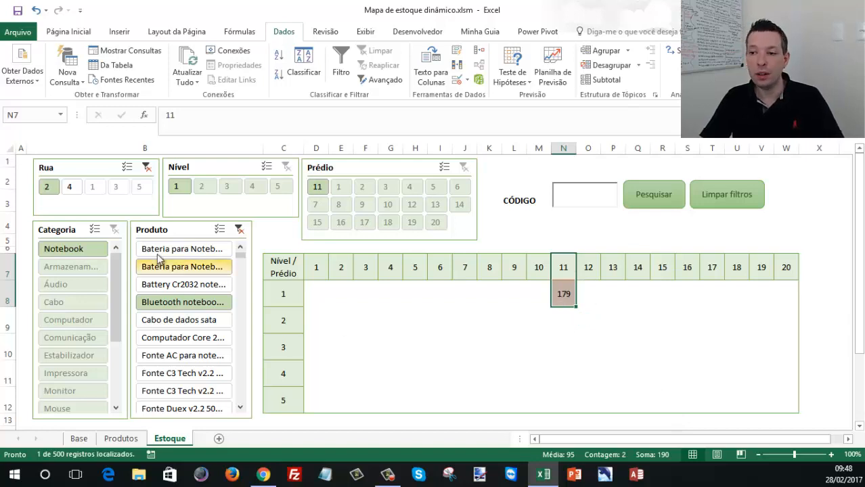
- Clear the Produto and Rua filters, and filter the stock map to the Cabo category
click(239, 230)
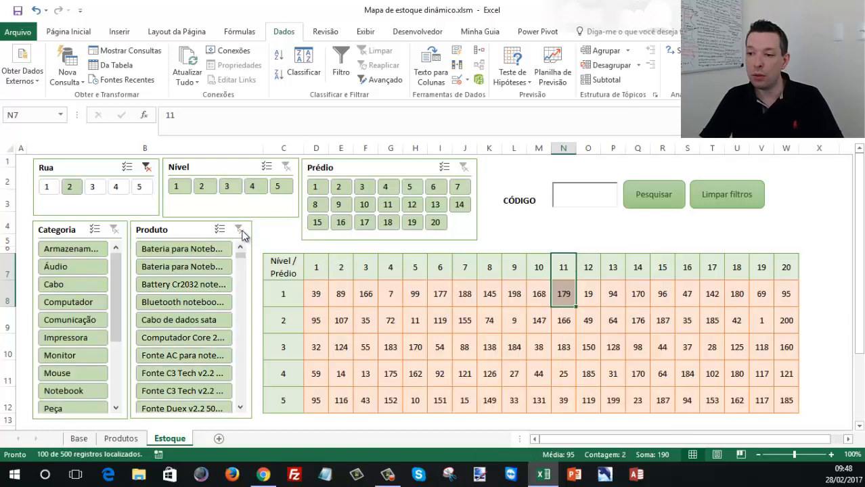
click(146, 168)
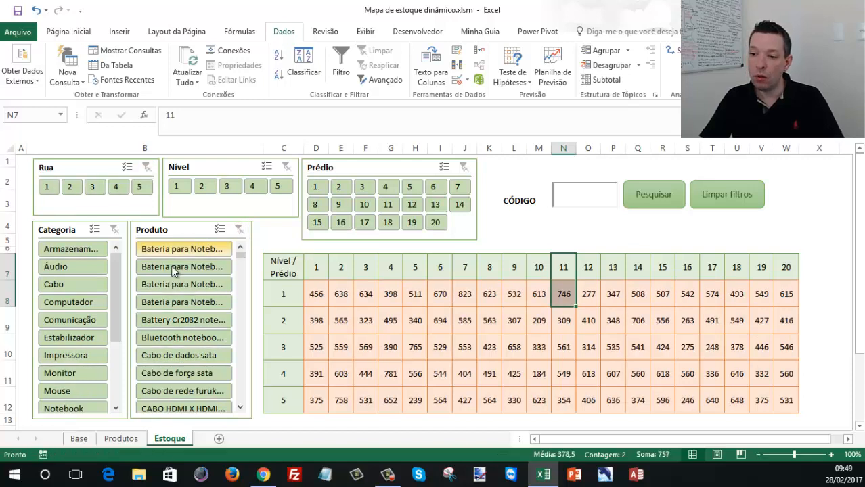
click(61, 285)
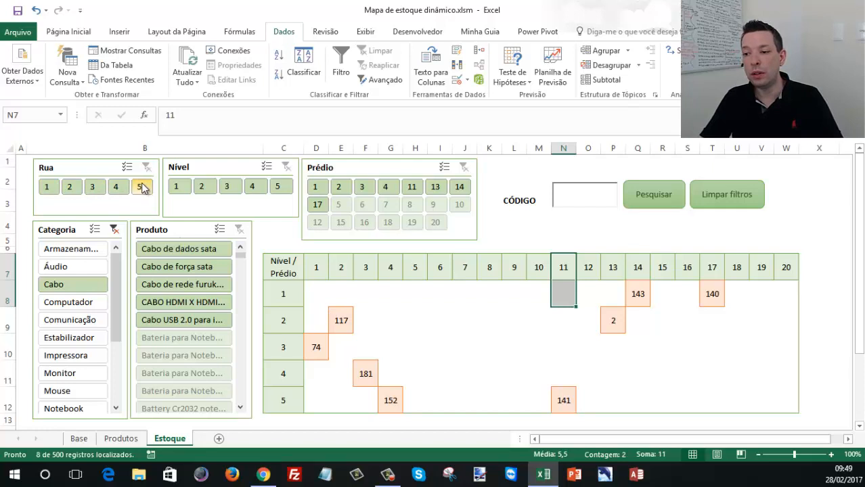
- Show the Cabo stock for Rua 1 and Rua 2 in turn, tracing the Rua 2 location at Nível 5, Prédio 4
click(49, 190)
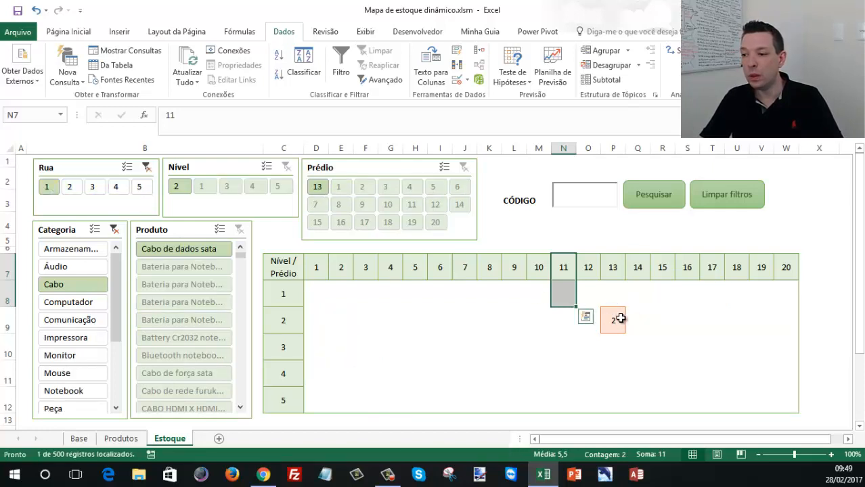
click(70, 190)
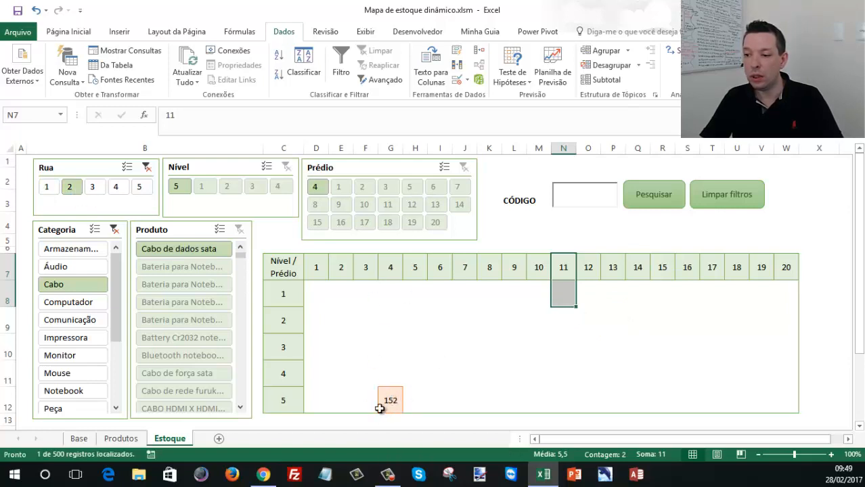
click(280, 398)
drag(390, 269, 390, 400)
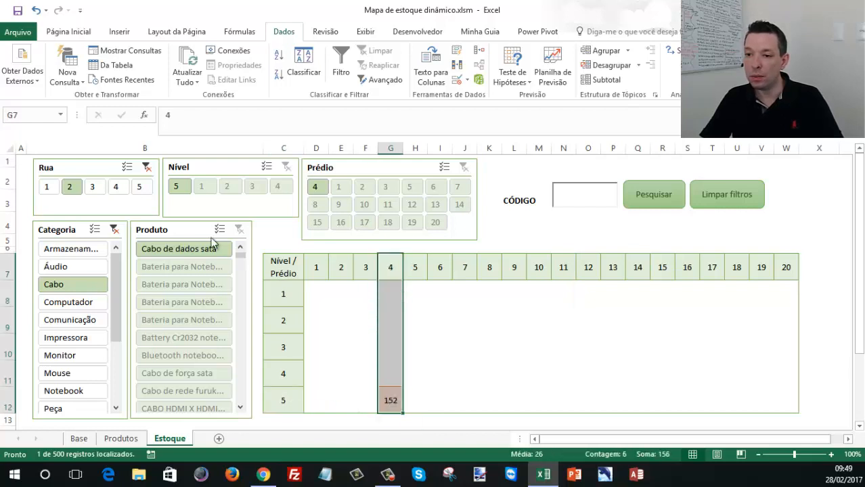
- Filter the Cabo stock to Rua 3 and inspect its locations at Nível 5, Prédio 11 and Nível 1, Prédio 17
click(93, 187)
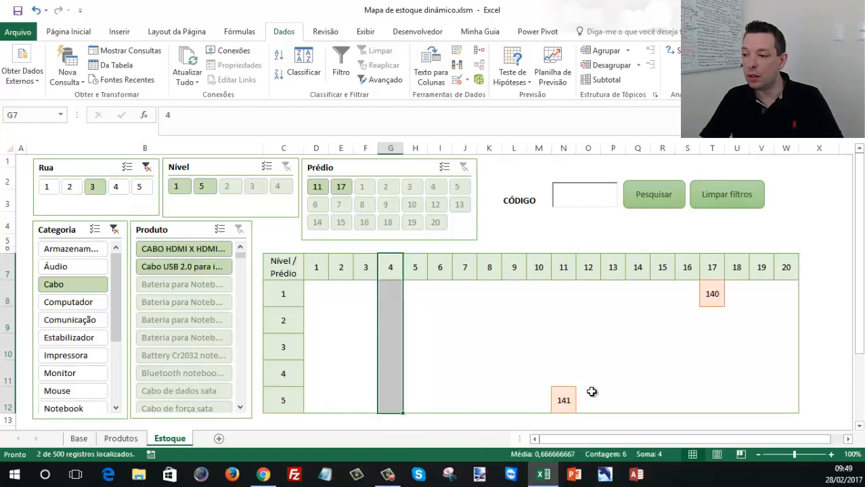
click(572, 400)
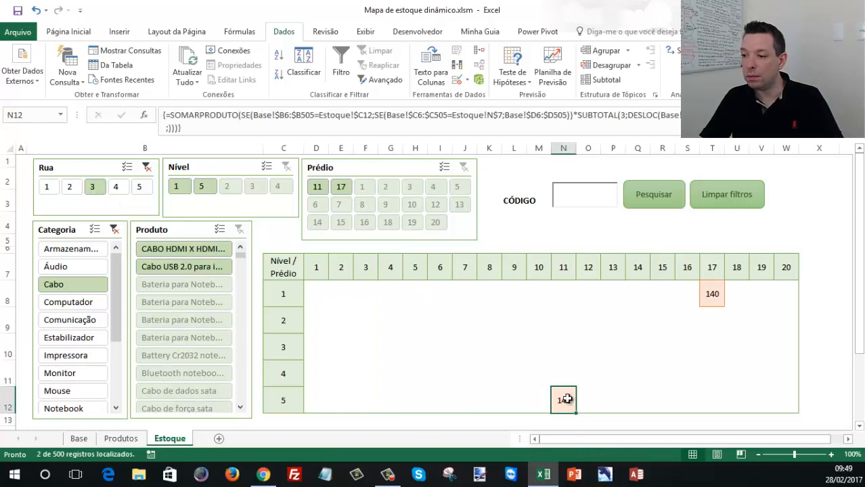
drag(287, 401, 563, 398)
drag(569, 265, 573, 395)
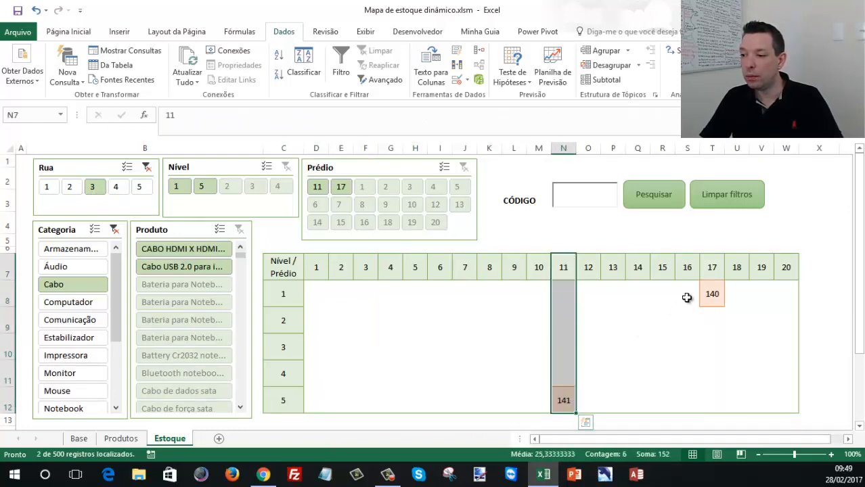
click(715, 292)
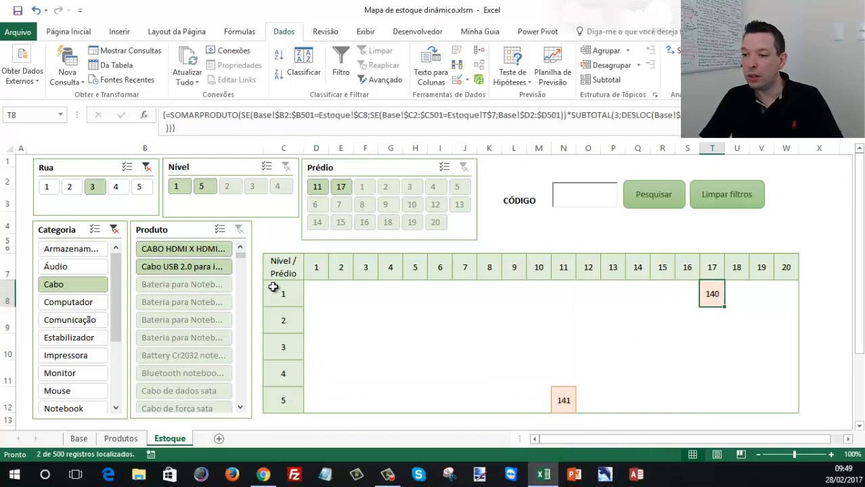
- View the Cabo stock for Rua 4, Rua 5, all streets and Rua 1 in turn, and clear the Rua filter
click(117, 187)
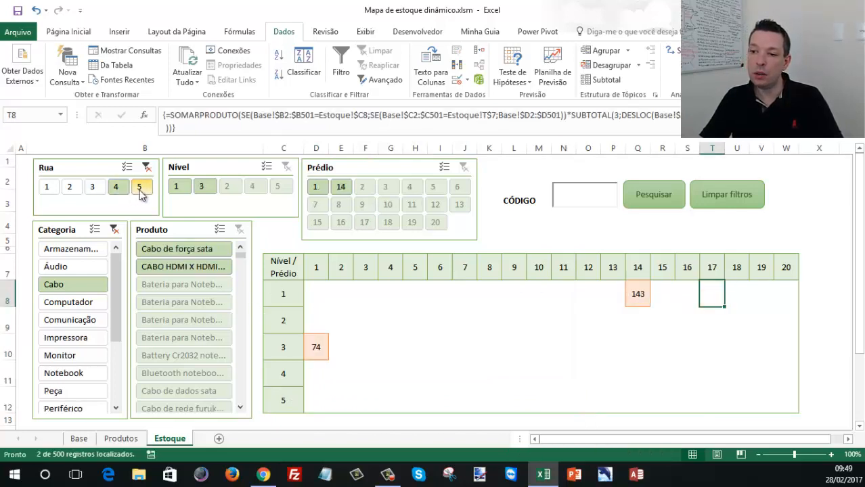
click(143, 187)
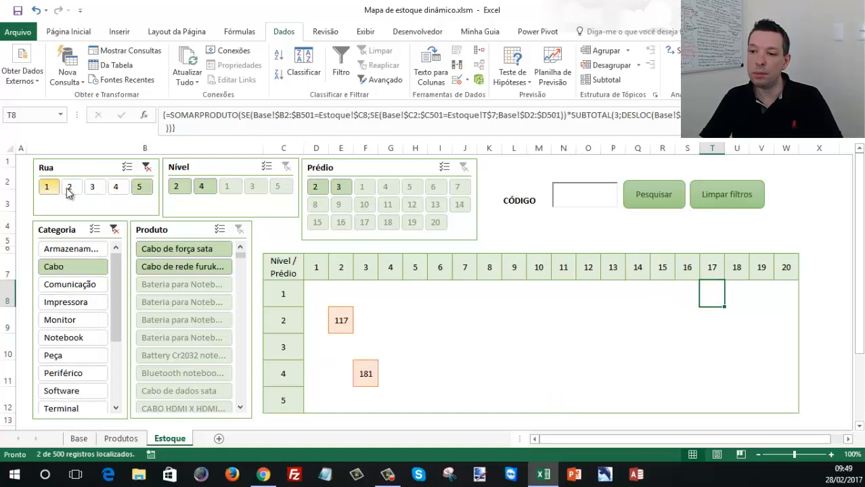
click(146, 170)
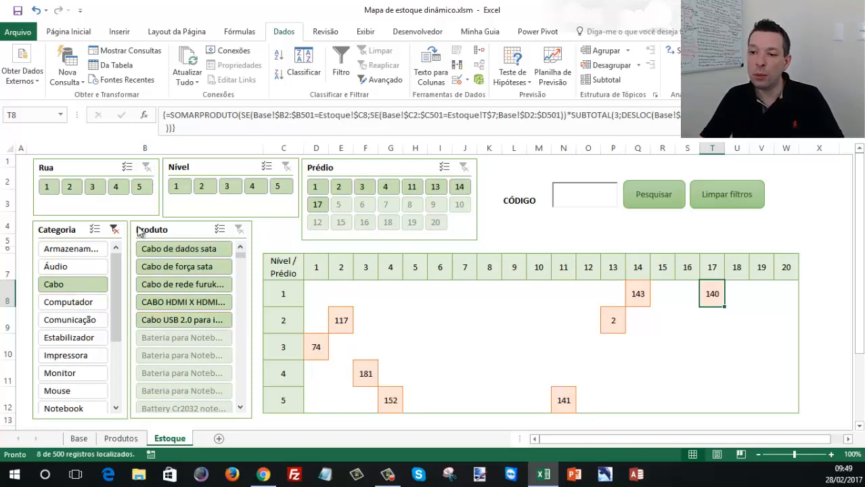
click(54, 192)
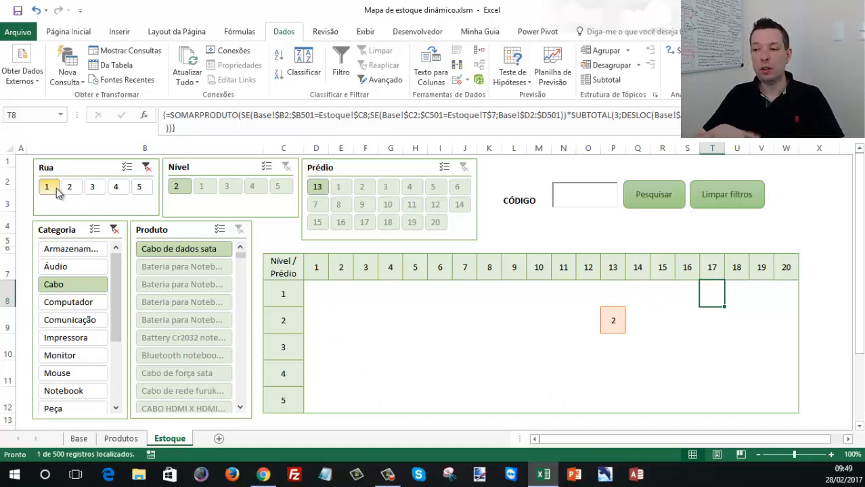
click(146, 167)
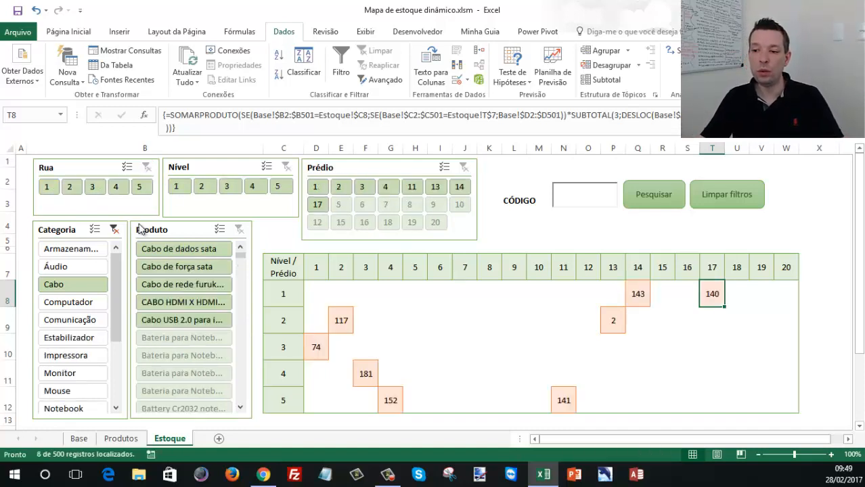
- Clear the Categoria filter and select all quantity cells of the stock map
click(114, 230)
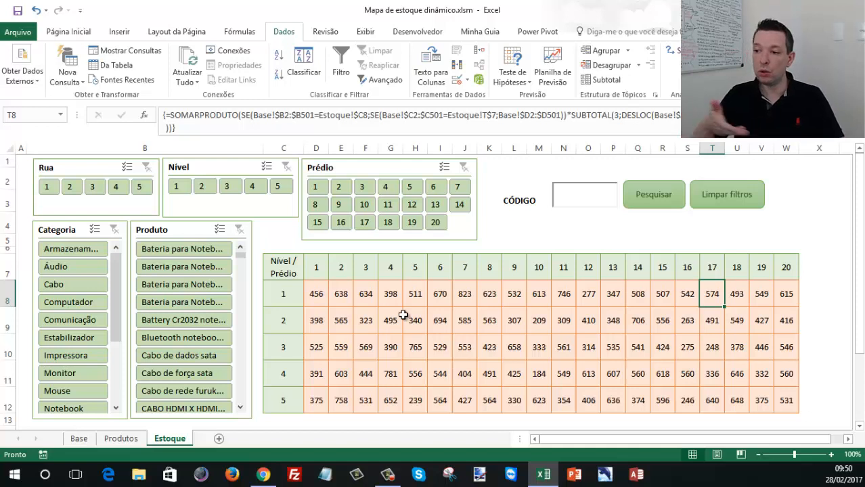
drag(316, 293, 786, 400)
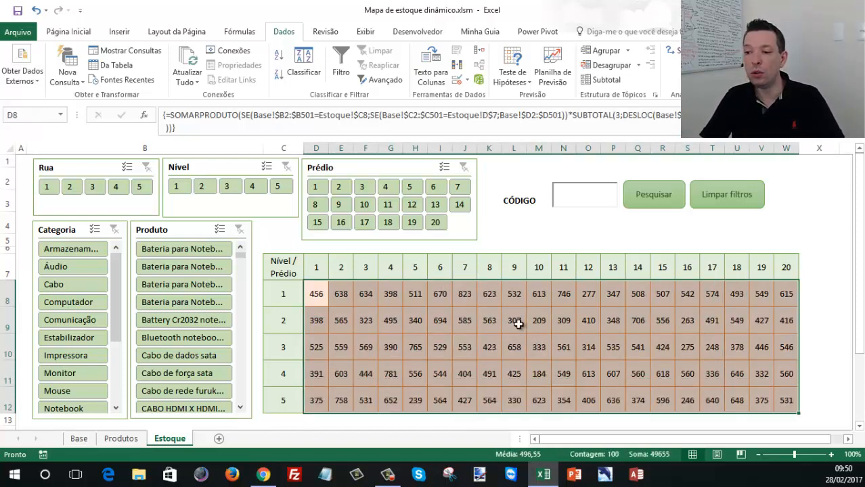
click(518, 324)
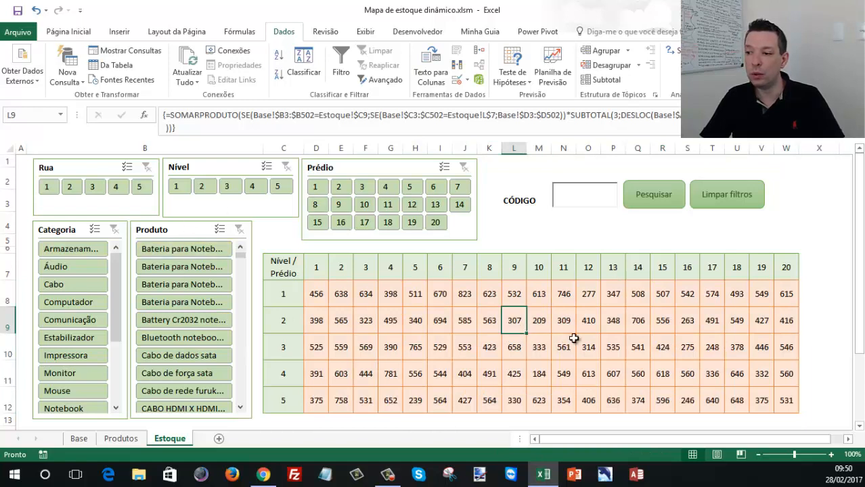
- Search the stock map for product code 34
click(585, 197)
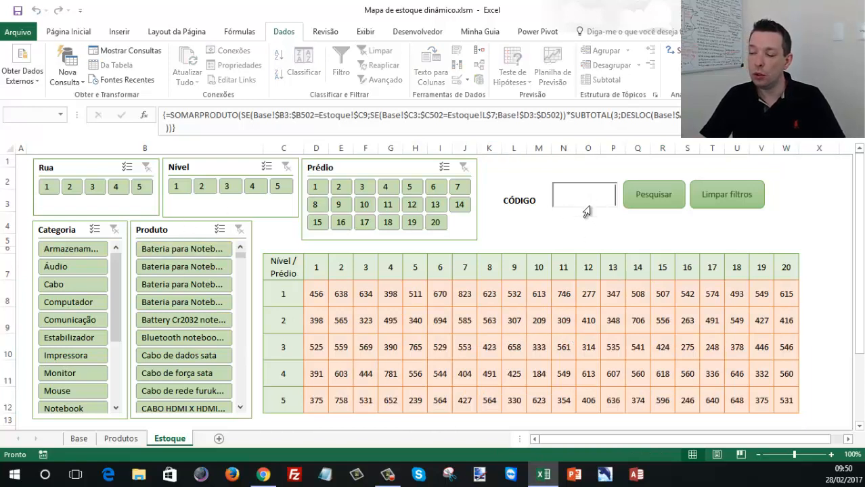
text(34)
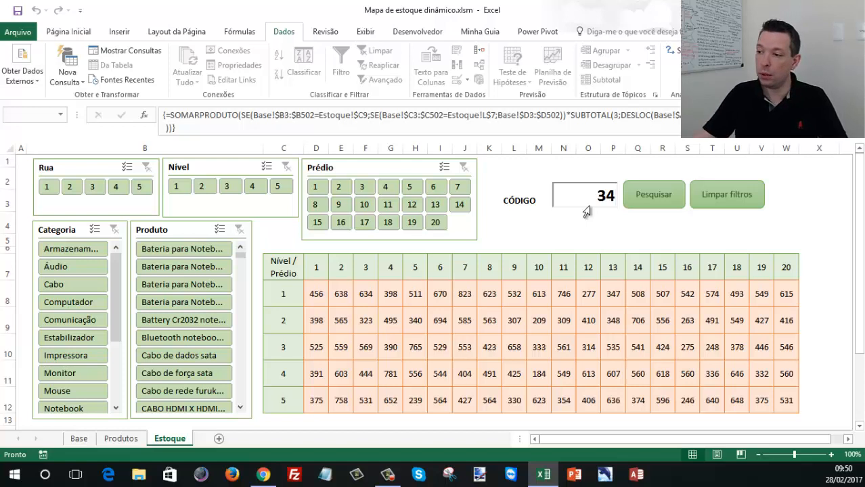
click(655, 195)
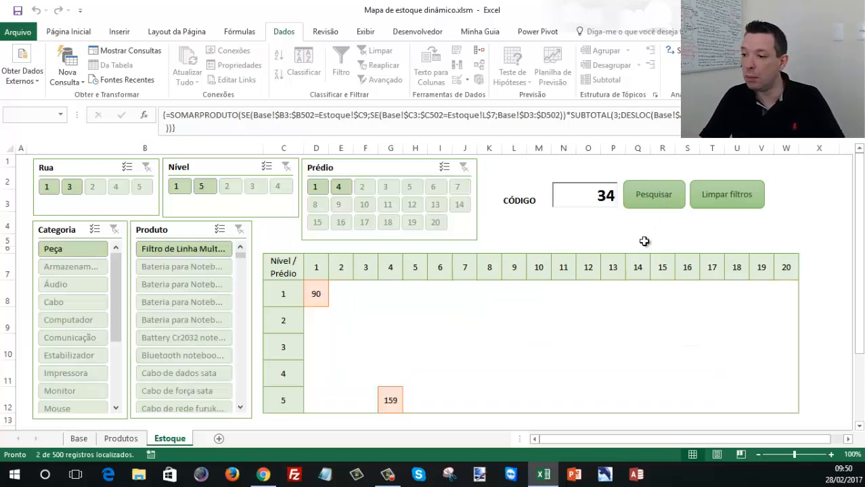
- Filter the found product to Rua 1 and trace its location at Nível 1, Prédio 1
click(318, 292)
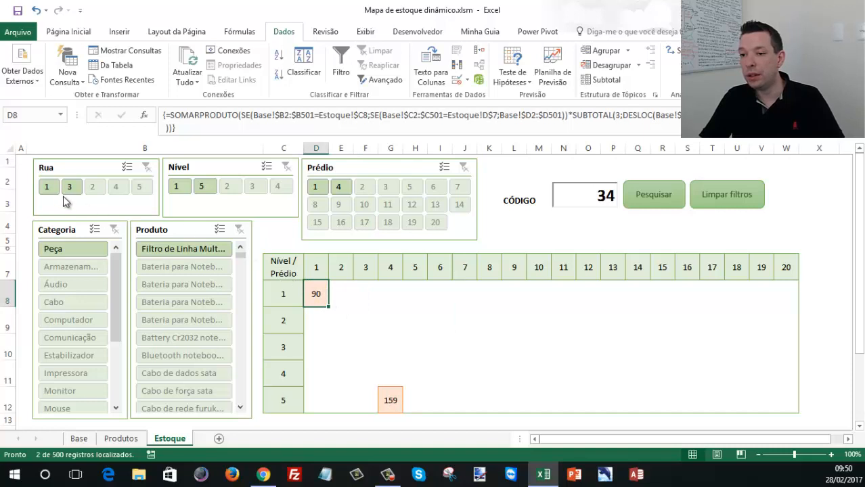
click(46, 187)
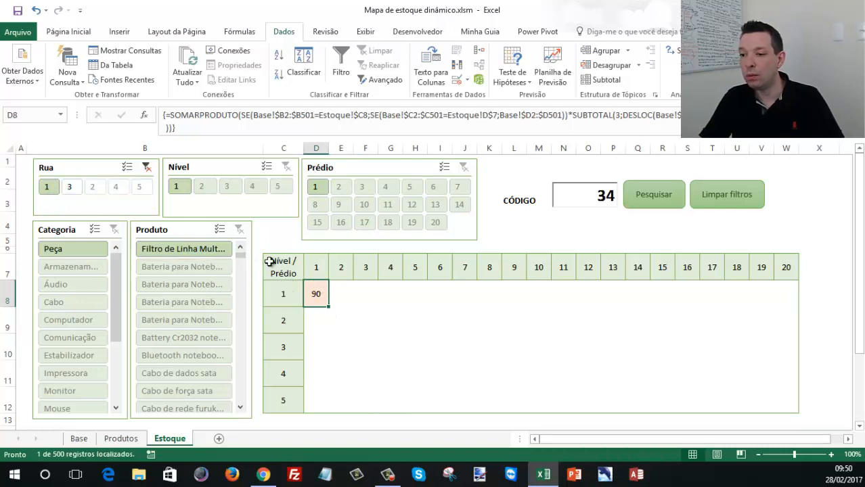
drag(275, 294, 315, 294)
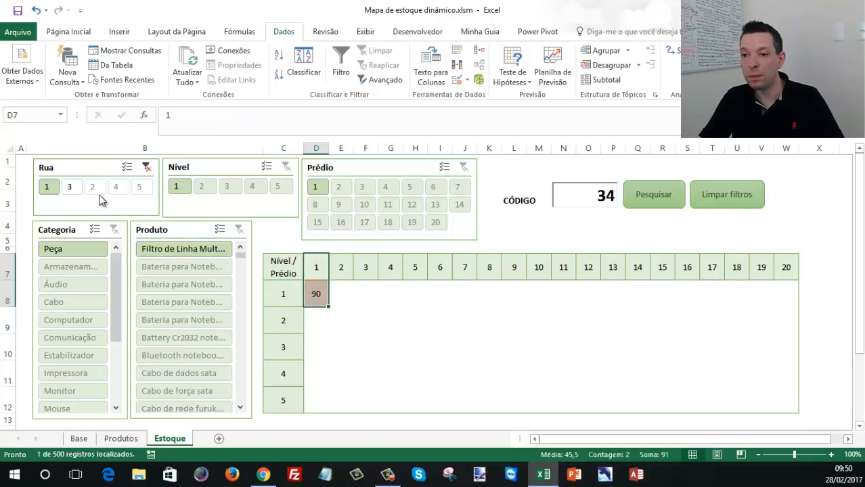
- Switch the street filter to Rua 3 and trace the product's location at Nível 5, Prédio 4
click(70, 187)
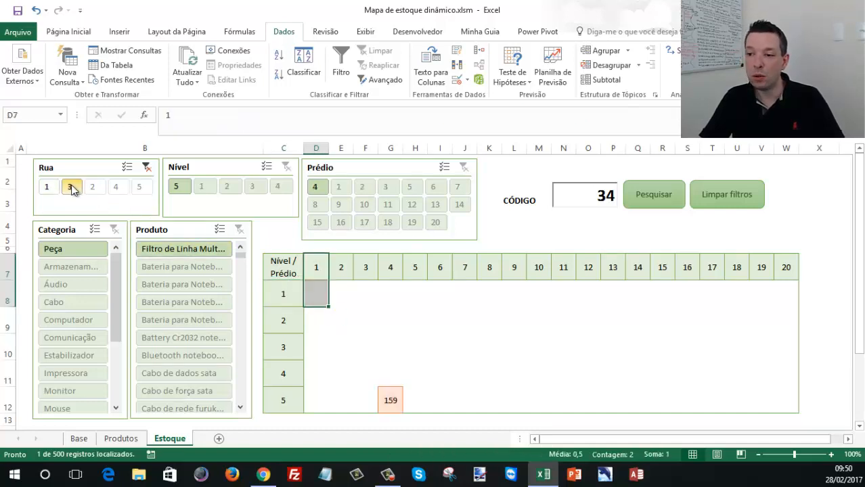
click(388, 400)
drag(295, 400, 376, 406)
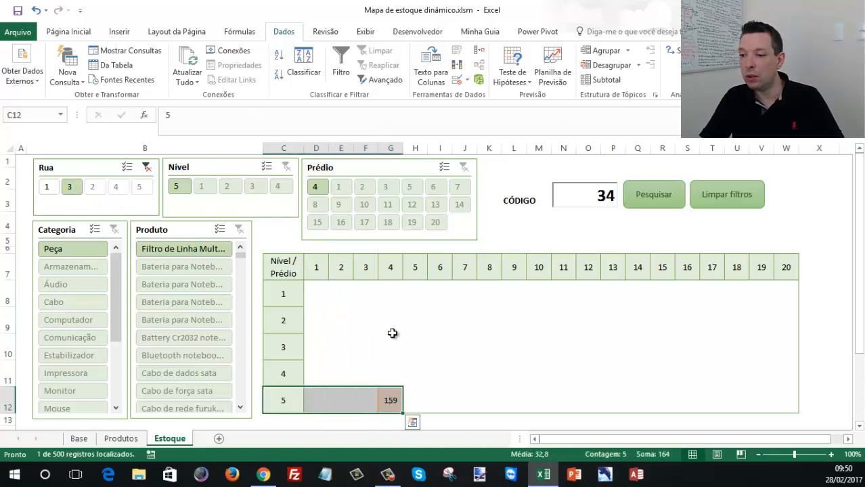
drag(392, 266, 394, 407)
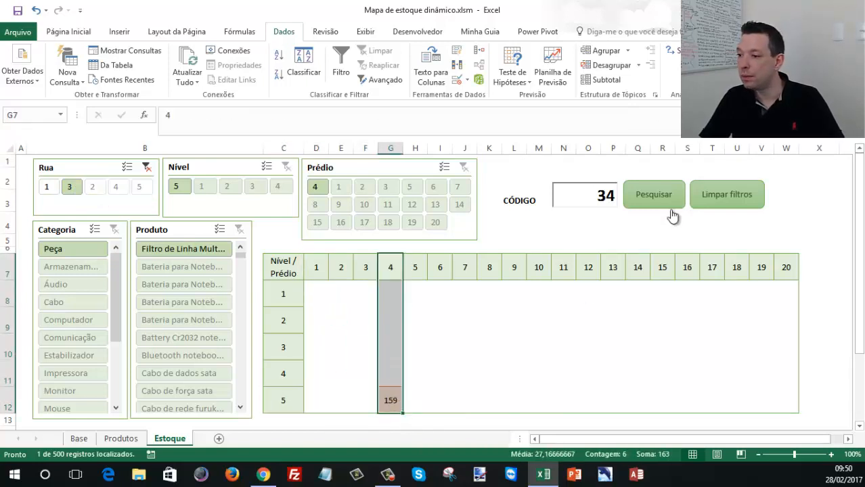
- Clear all filters so the stock map covers every product again
click(730, 203)
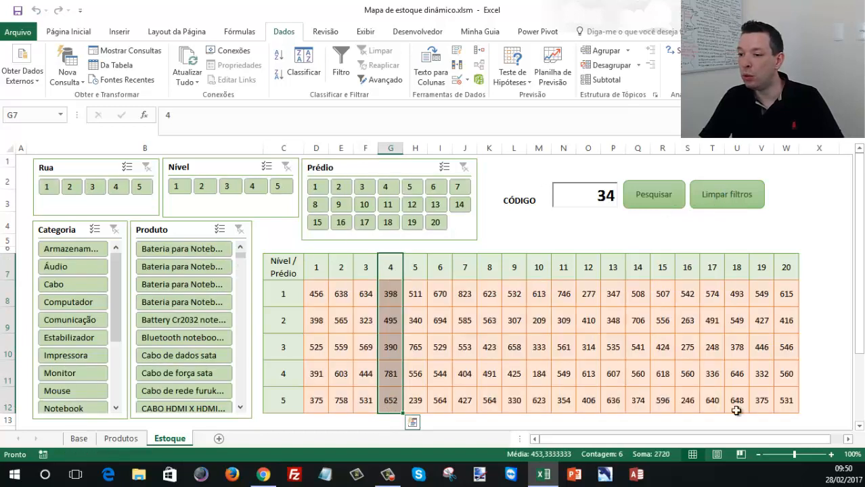
click(505, 299)
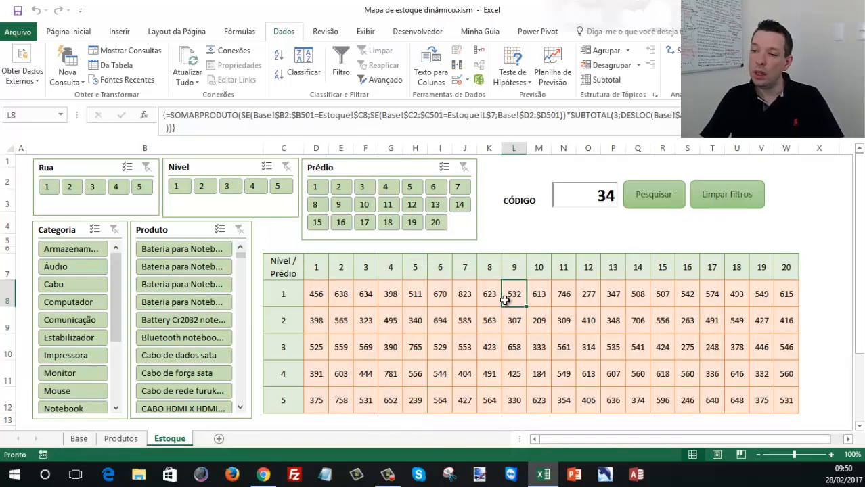
click(319, 293)
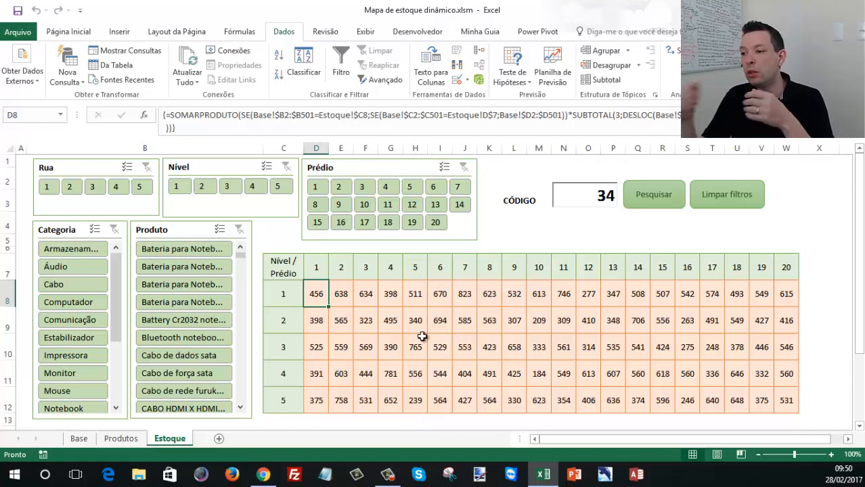
- Point out the code search area above the map and empty the CÓDIGO field
mouse_move(499, 165)
mouse_down()
mouse_move(778, 212)
mouse_move(769, 221)
mouse_up()
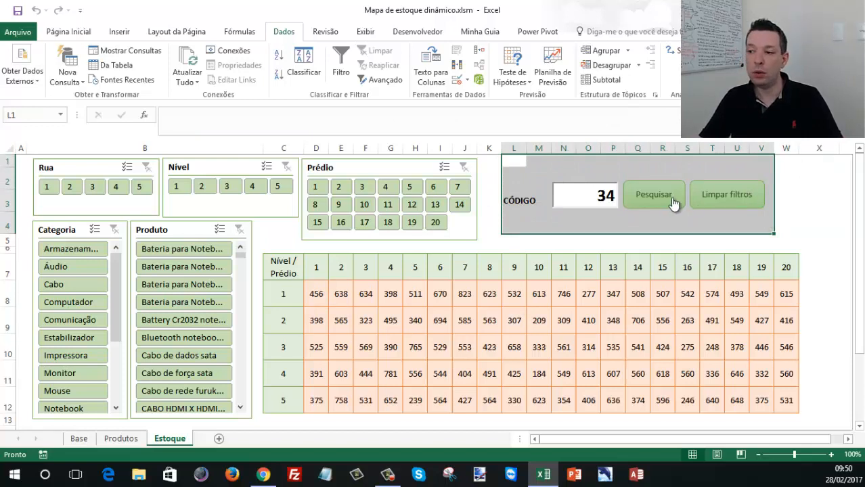
click(583, 204)
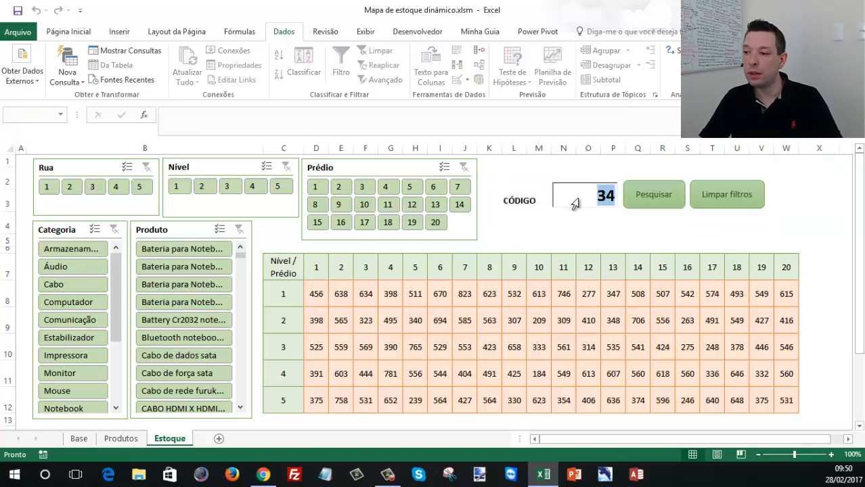
key(Delete)
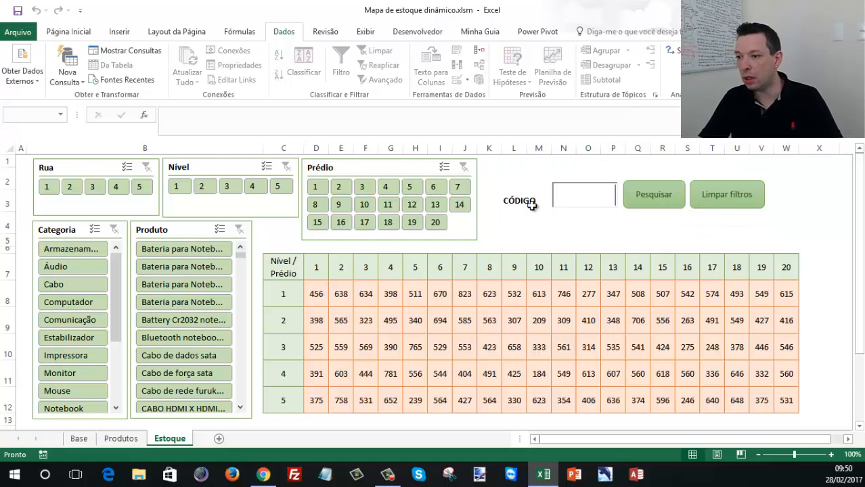
click(499, 221)
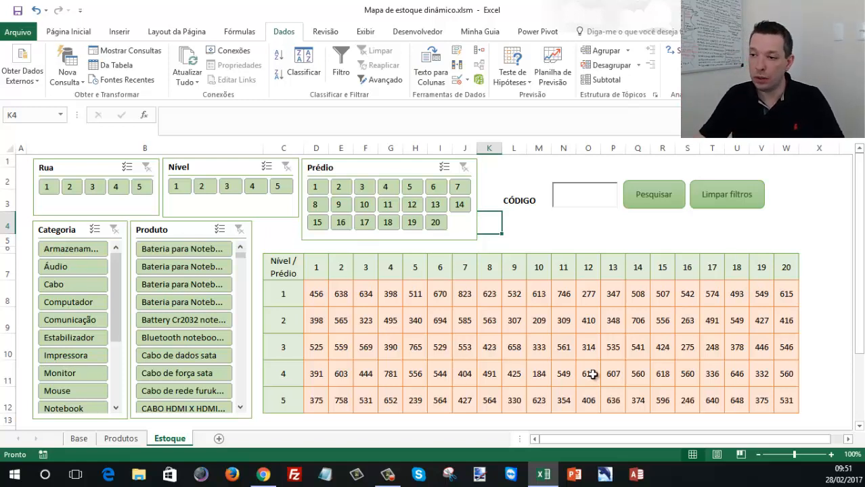
- Copy the stock base data and paste it as values at cell A1 of the blank workbook Pasta2
drag(429, 13, 0, 83)
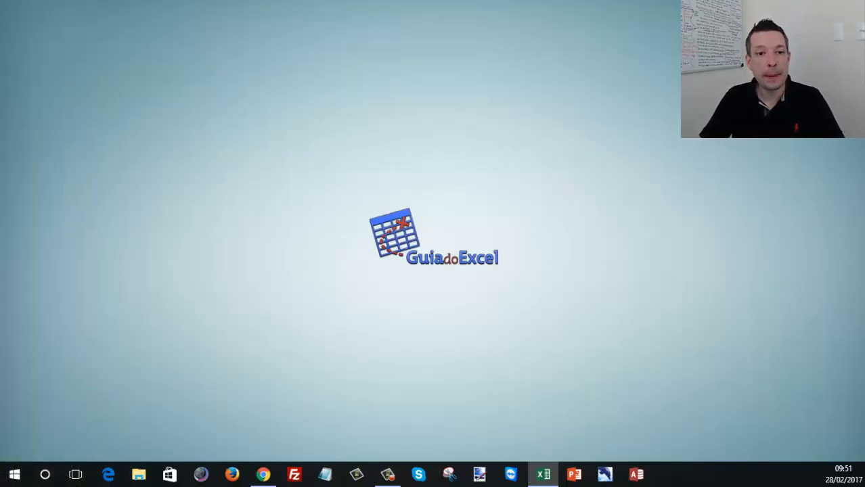
drag(0, 64, 416, 1)
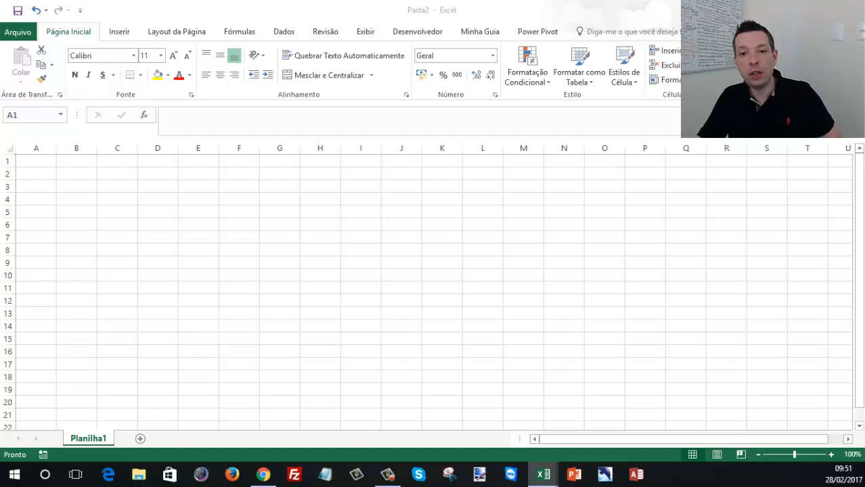
key(ctrl+c)
click(46, 161)
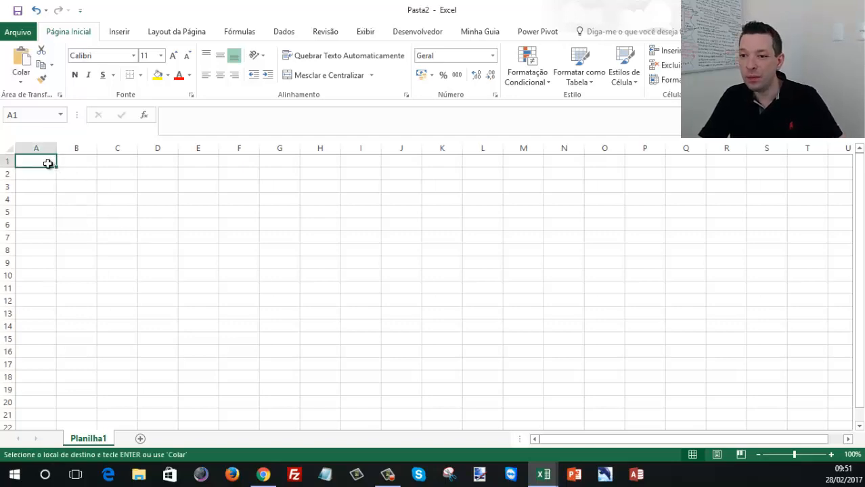
right_click(46, 161)
click(96, 219)
click(142, 189)
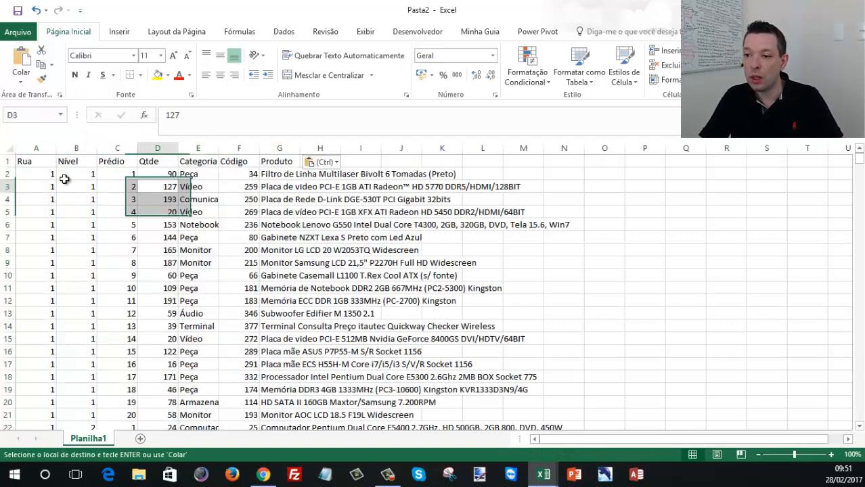
- Auto-fit the widths of all columns to the pasted stock data
click(9, 154)
double_click(58, 147)
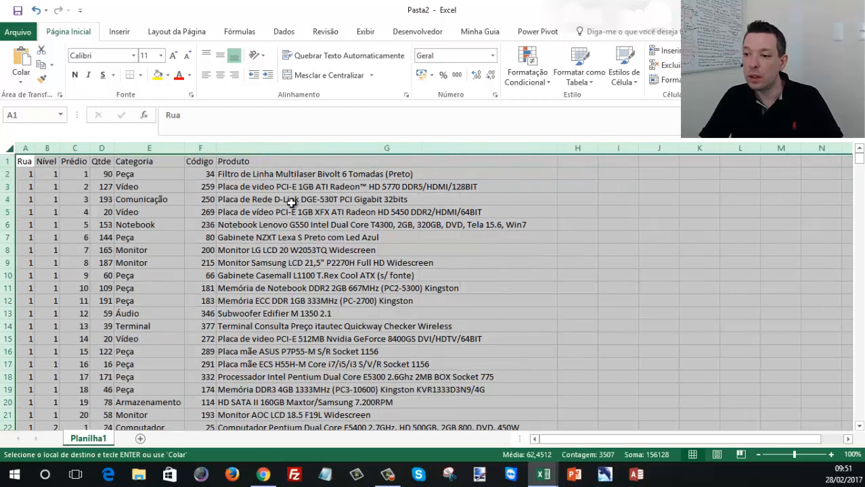
click(288, 200)
click(228, 163)
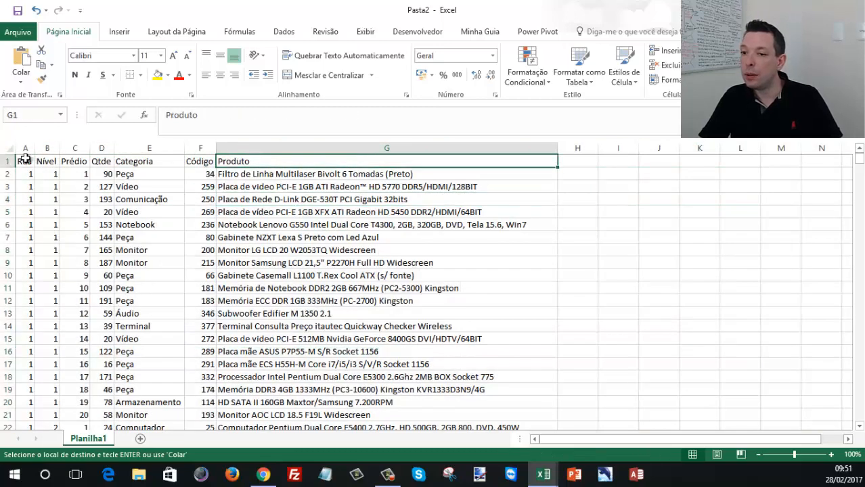
- Format the range A1:G501 as a table with headers, using a blue medium table style
click(25, 161)
key(ctrl+shift+End)
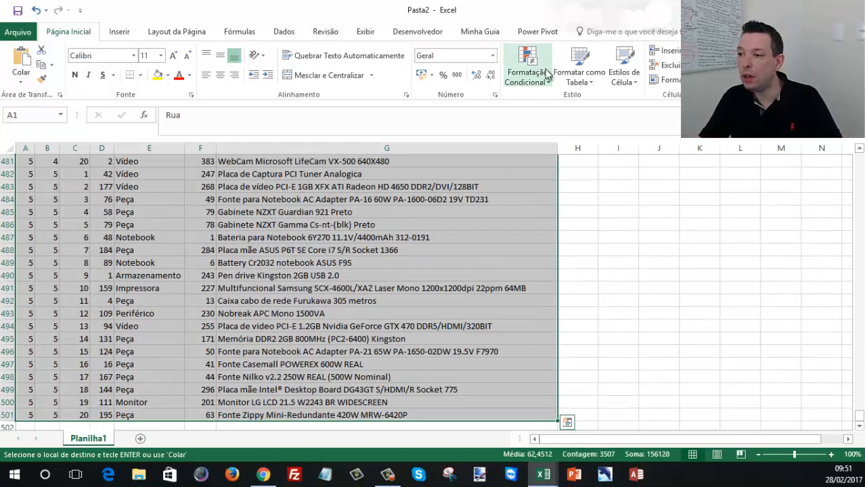
click(579, 76)
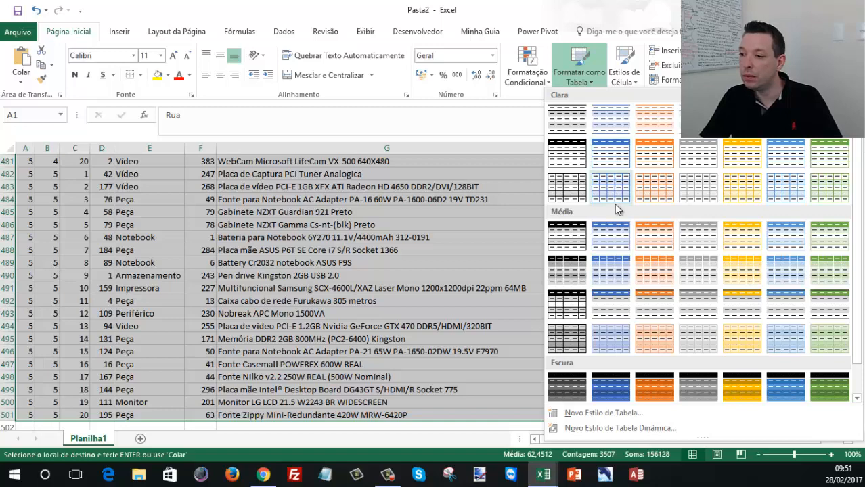
click(613, 233)
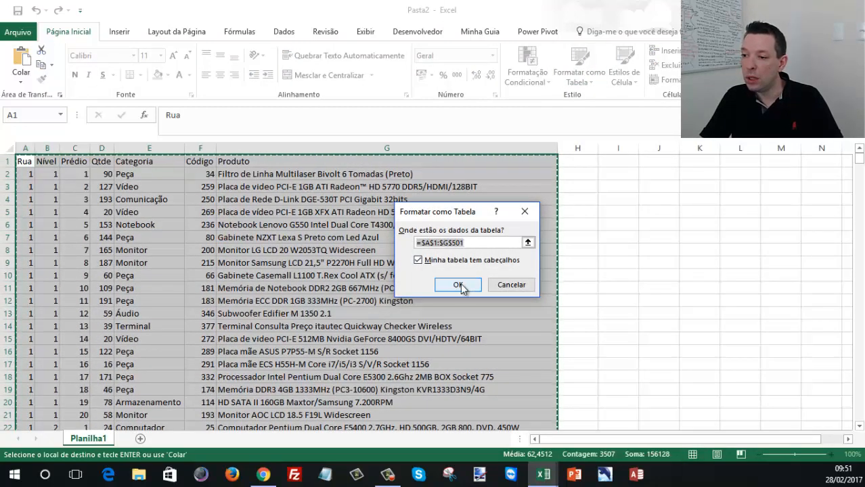
click(458, 286)
click(264, 195)
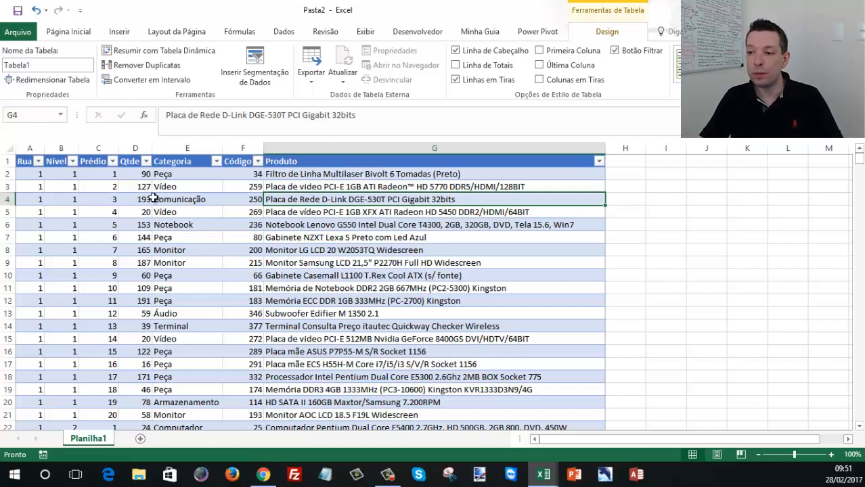
- Insert slicers for the table's Rua, Nível, Prédio, Categoria and Produto fields
click(239, 187)
click(188, 164)
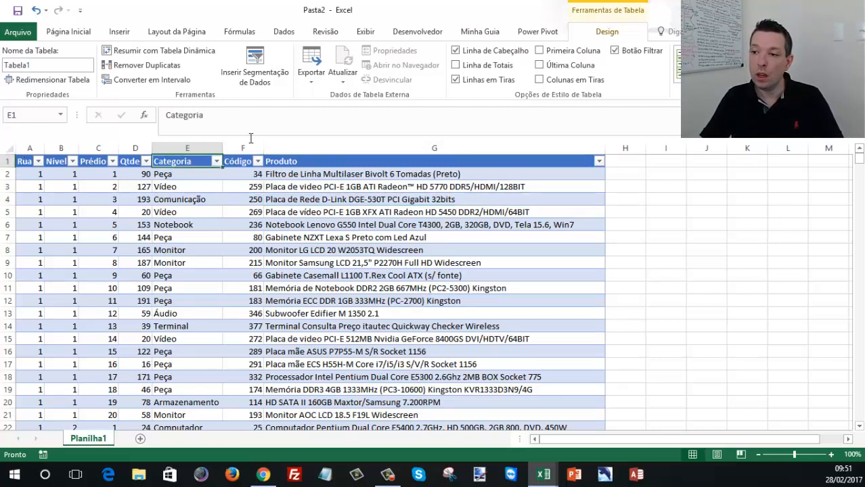
click(258, 73)
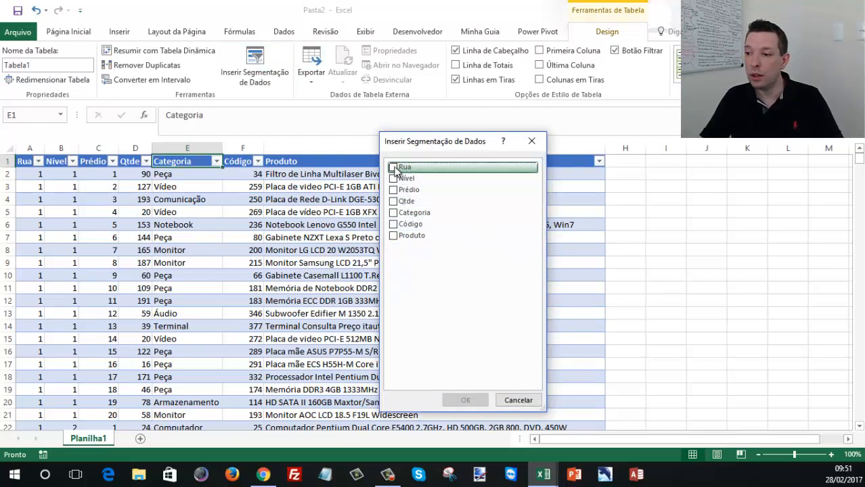
click(395, 168)
click(396, 178)
click(396, 190)
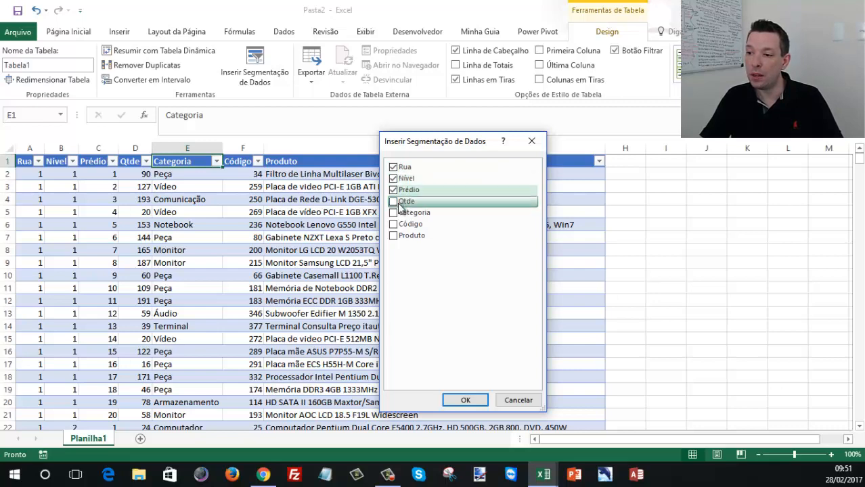
click(396, 214)
click(393, 236)
click(464, 399)
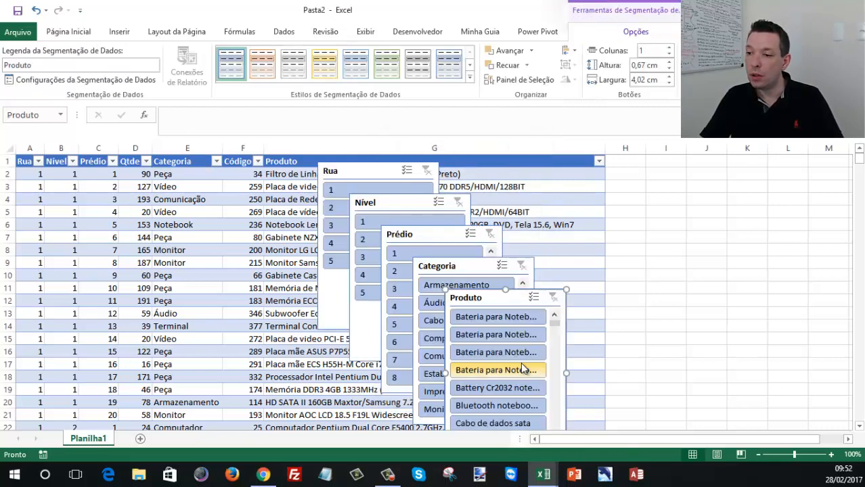
- Arrange the Rua, Nível, Prédio, Categoria and Produto slicers side by side in one row over the sheet
drag(350, 167, 155, 178)
drag(386, 205, 291, 183)
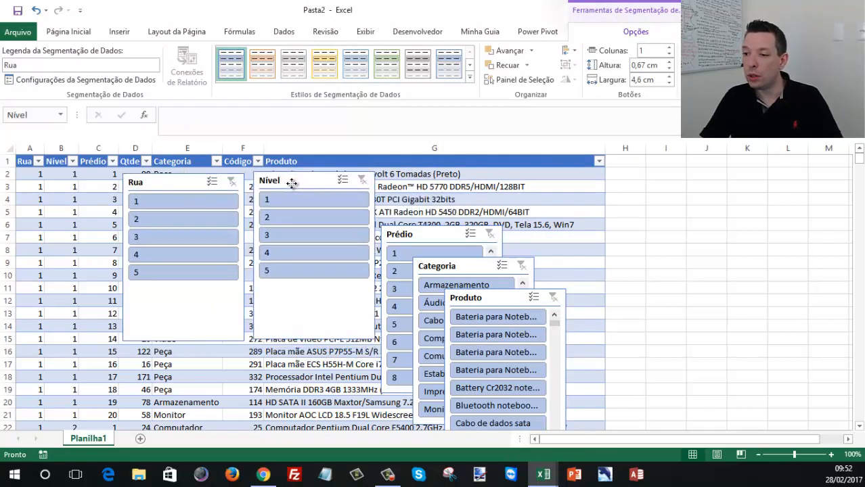
drag(447, 241, 450, 186)
drag(479, 259, 581, 171)
drag(504, 295, 709, 173)
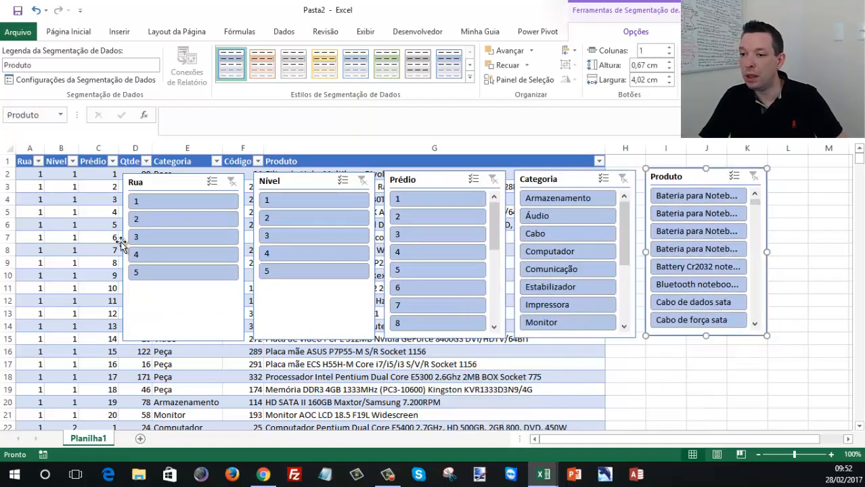
- Apply the light green slicer style to the Rua, Nível, Prédio and Categoria slicers together
ctrl+click(176, 182)
ctrl+click(283, 182)
ctrl+click(421, 184)
ctrl+click(540, 189)
ctrl+click(685, 179)
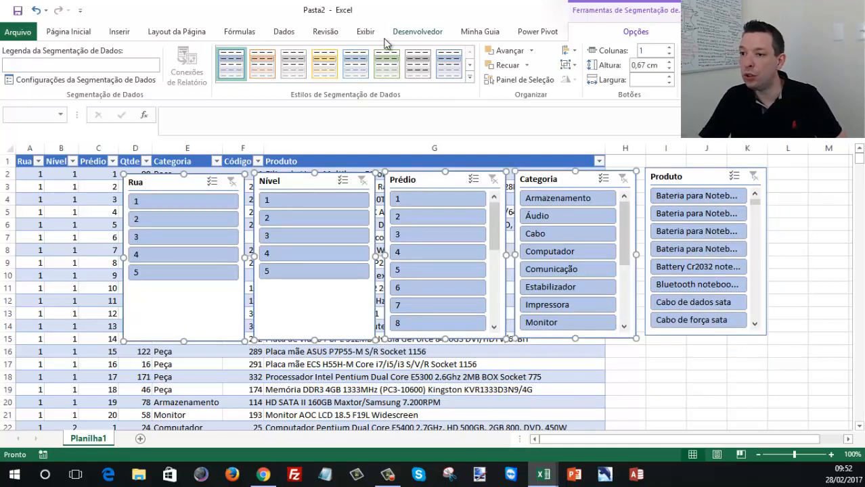
click(389, 72)
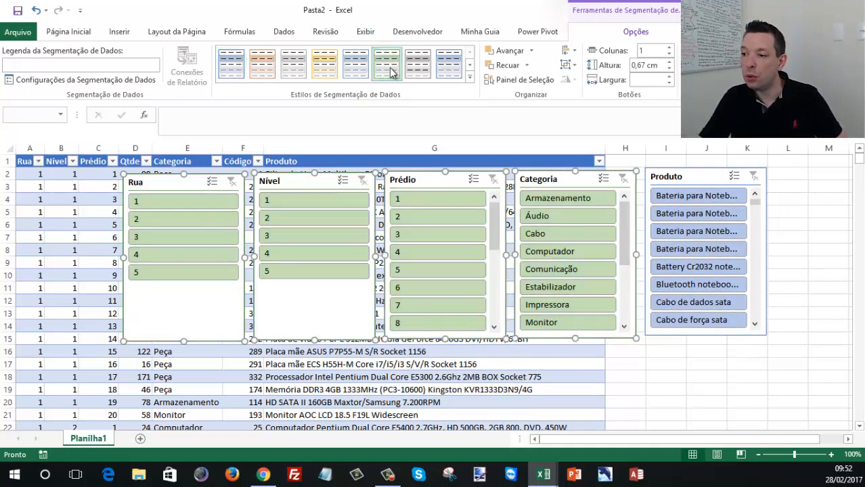
- Try the dark green and dark yellow styles on the four selected slicers, and return them to light green
click(469, 77)
click(388, 123)
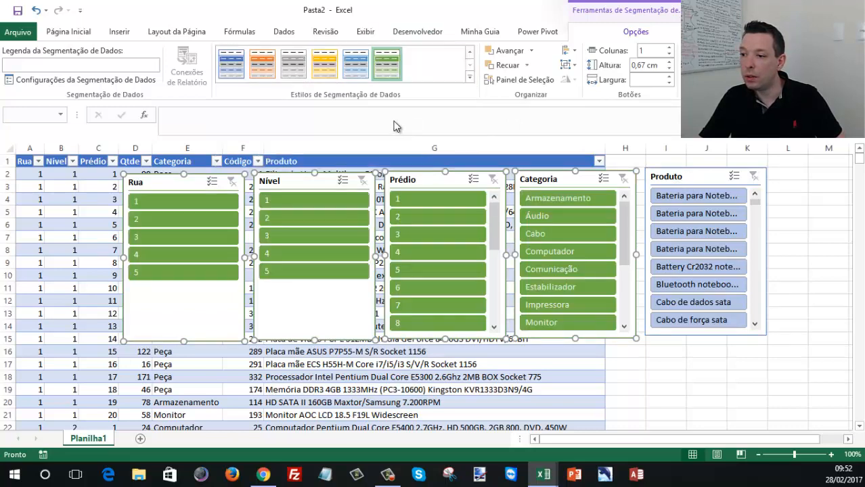
click(470, 77)
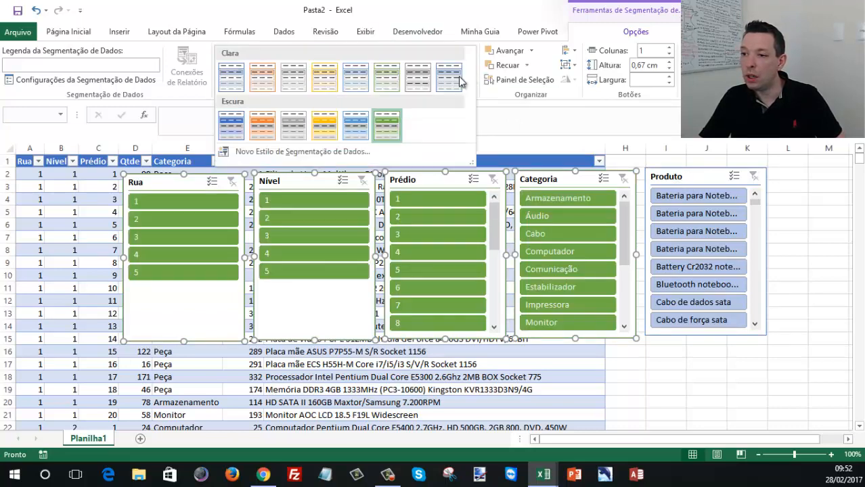
click(325, 124)
click(468, 77)
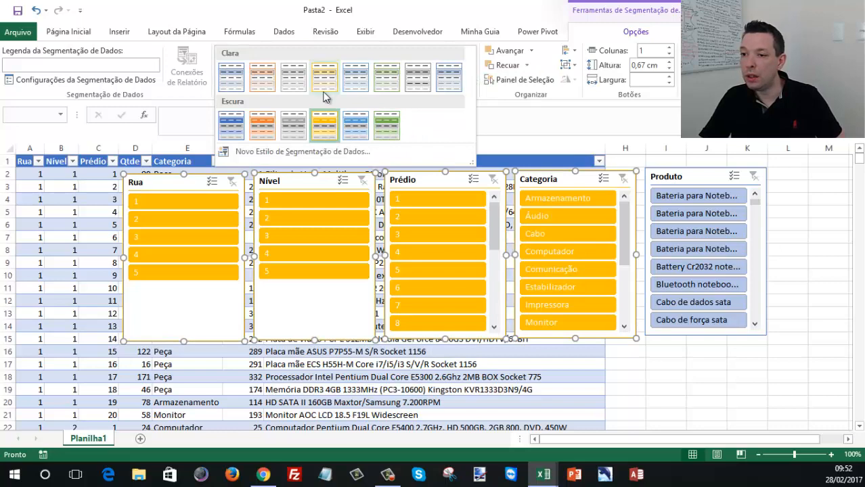
click(274, 153)
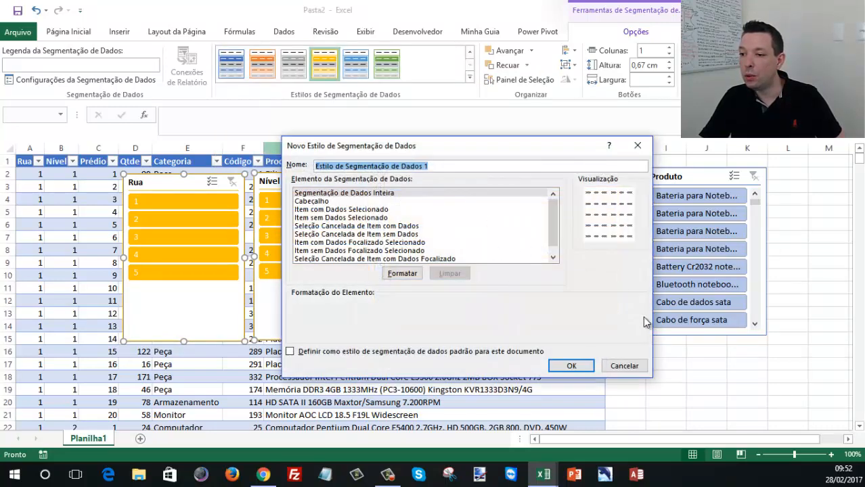
click(624, 366)
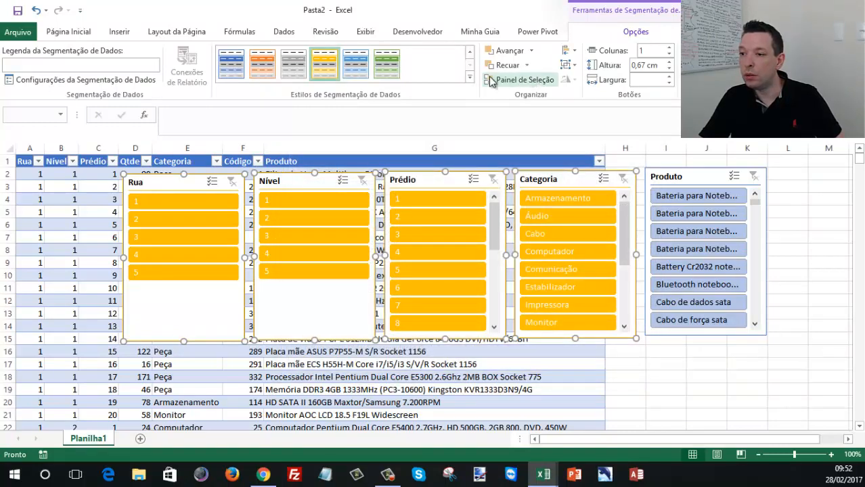
click(469, 77)
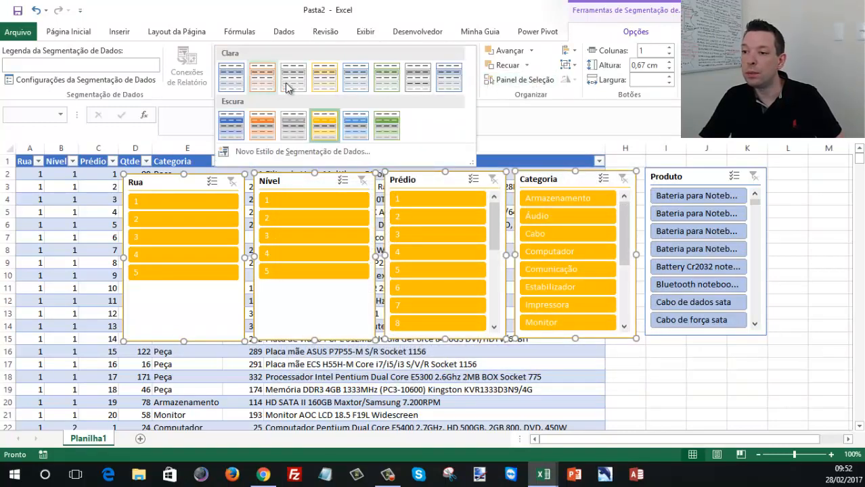
click(378, 78)
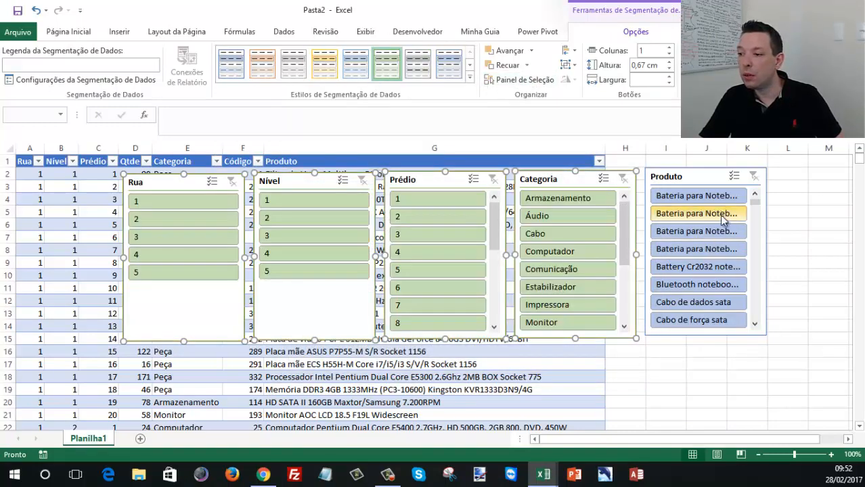
- Apply the same light green slicer style to the Produto slicer
click(700, 175)
click(399, 72)
click(626, 389)
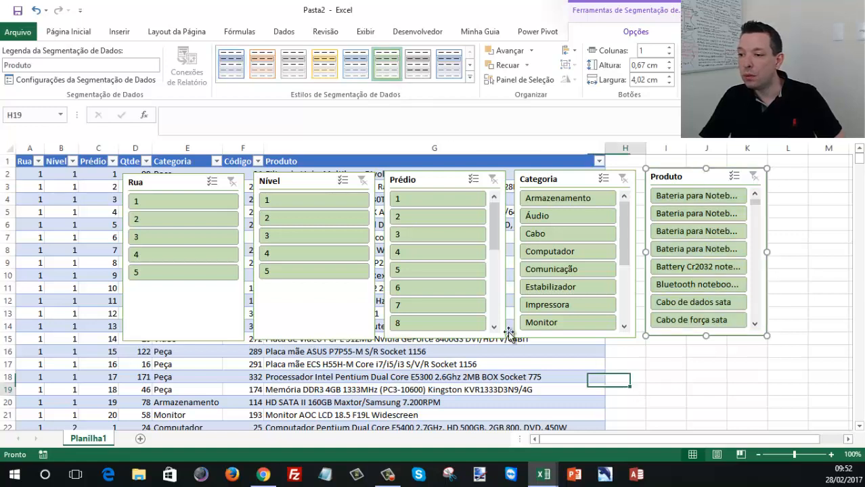
- Lay out the Rua slicer in 5 columns and shorten it to about 1.91 cm high
right_click(165, 181)
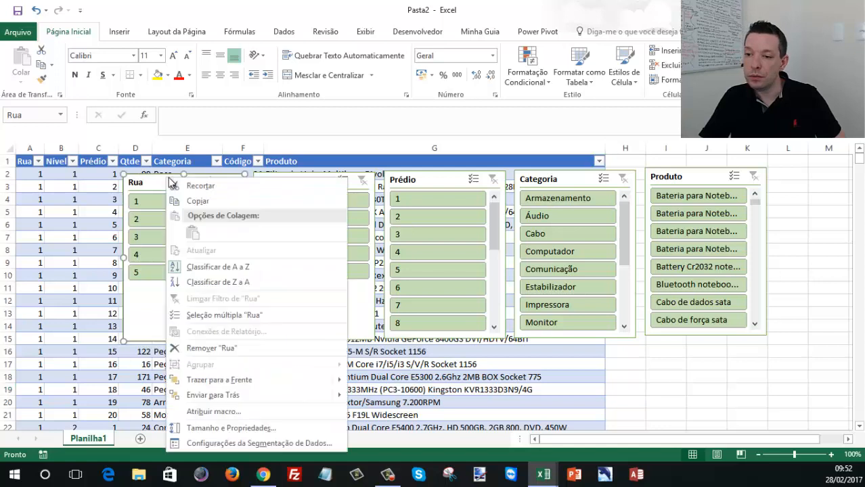
click(230, 428)
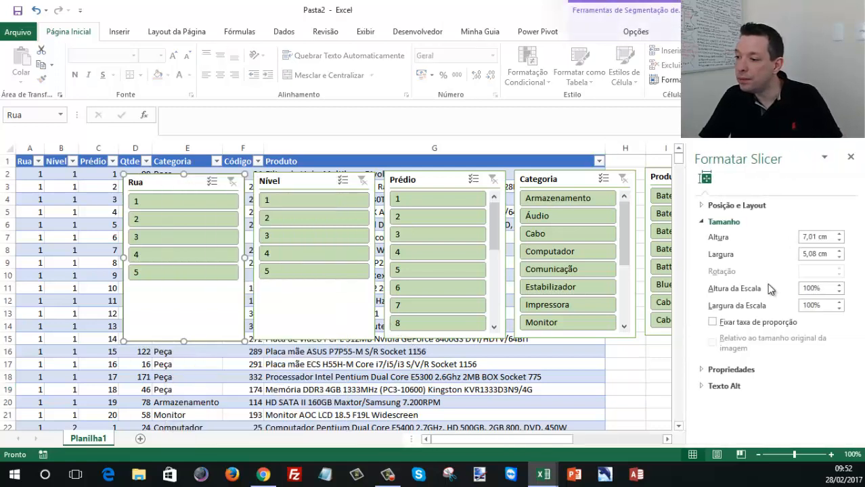
click(725, 207)
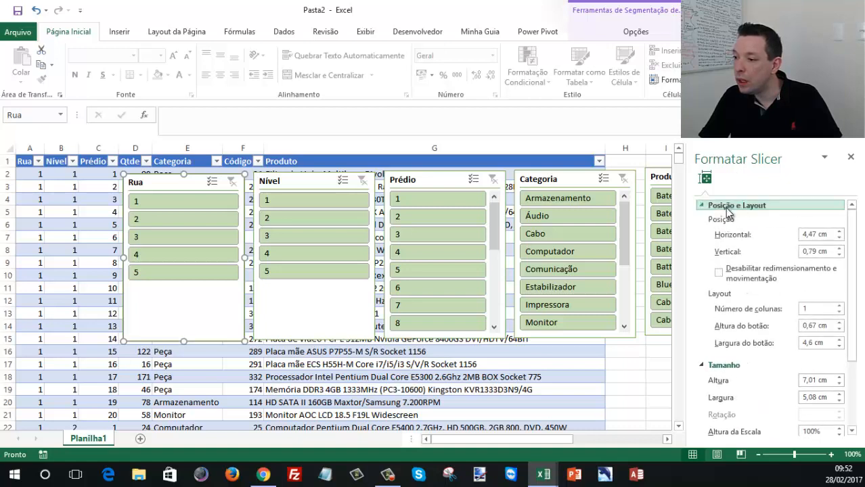
click(839, 306)
click(839, 305)
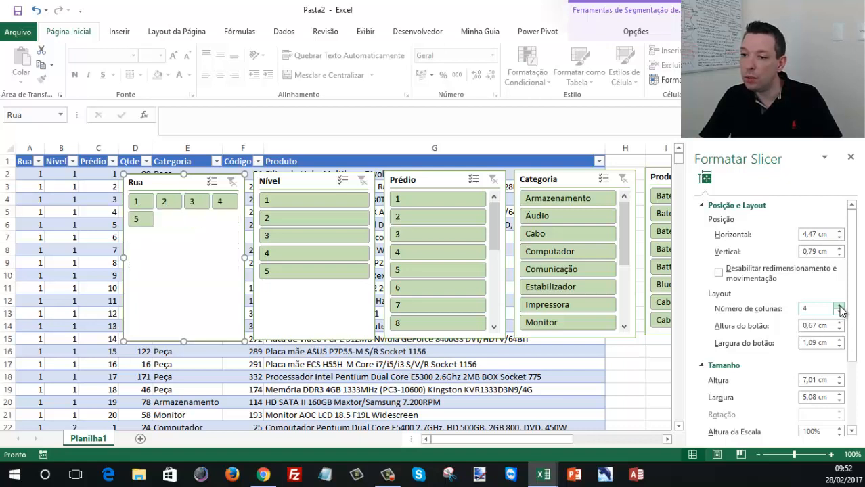
click(838, 306)
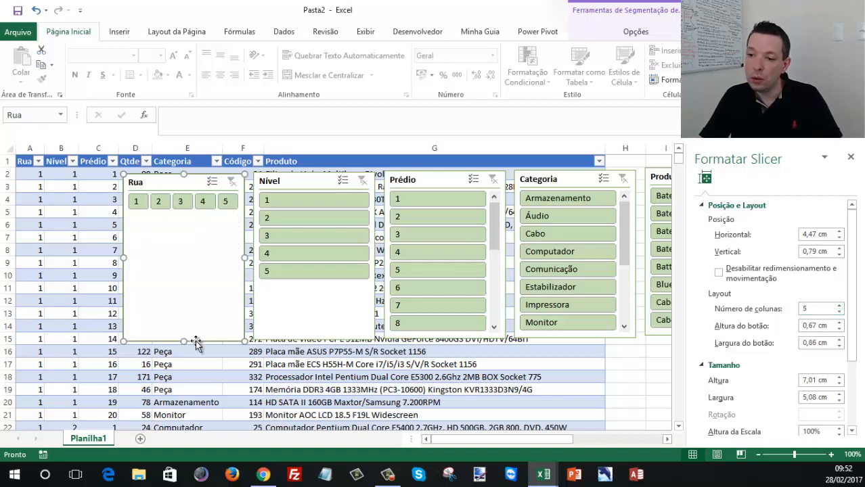
drag(182, 232, 184, 211)
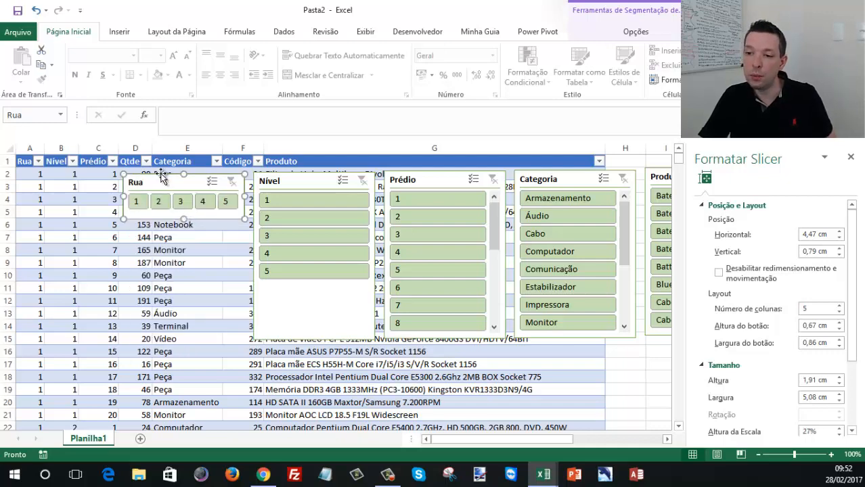
- Move the Rua slicer from Planilha1 to a new sheet and place it near cell A1
key(Delete)
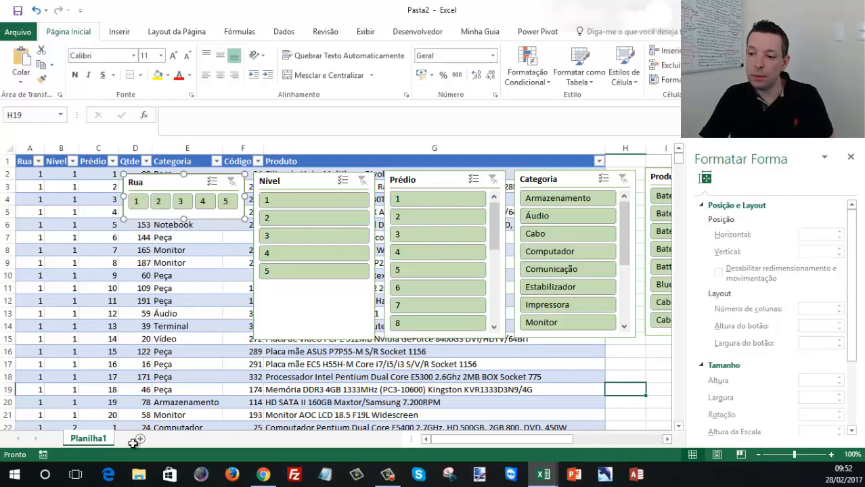
click(141, 439)
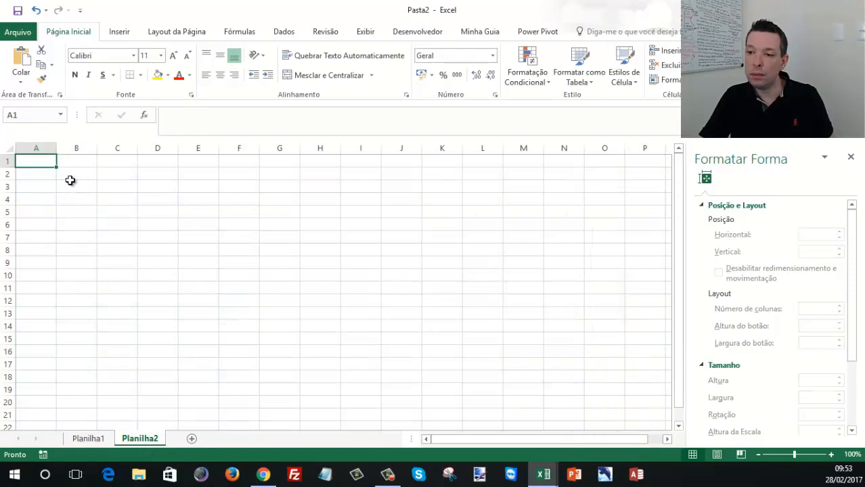
key(ctrl+v)
mouse_move(68, 200)
mouse_down()
mouse_move(74, 211)
mouse_move(63, 202)
mouse_up()
click(104, 252)
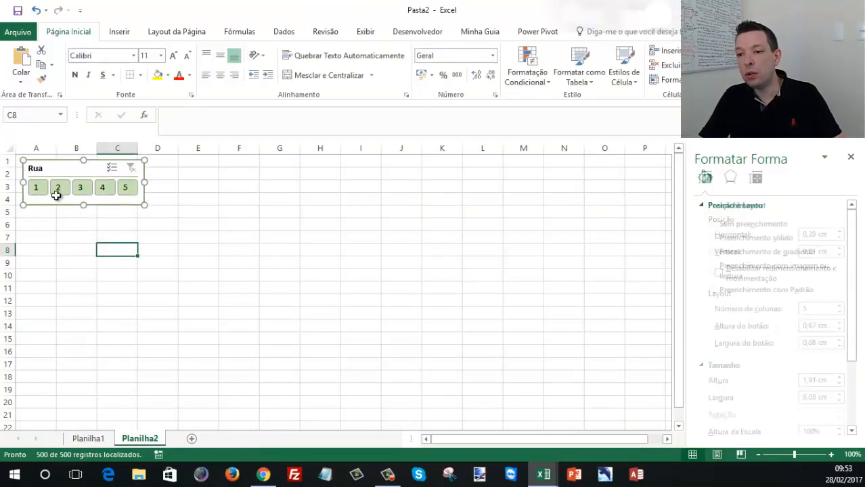
- Check in Planilha1 that the moved Rua slicer filters the table by Rua 1, and clear that filter
click(91, 438)
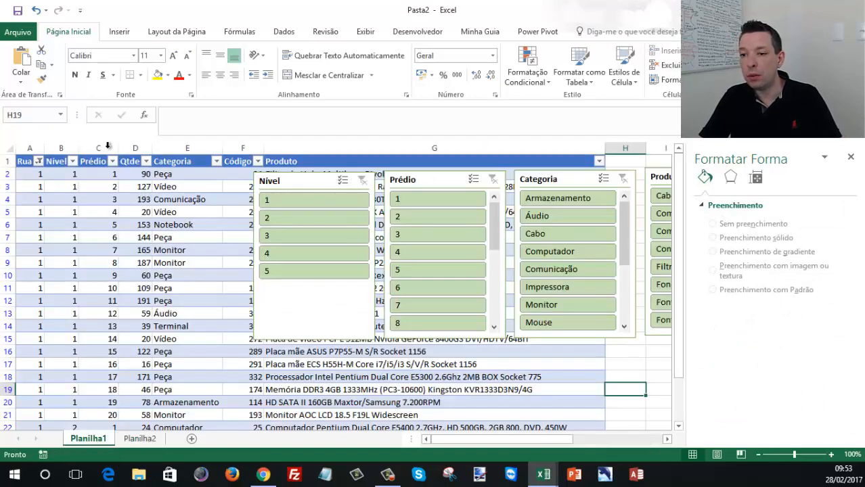
click(38, 161)
click(136, 414)
click(140, 438)
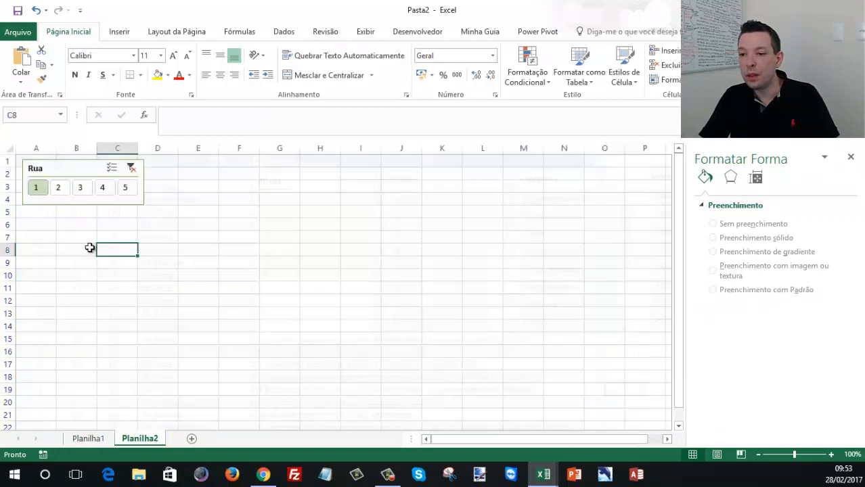
click(130, 167)
click(88, 438)
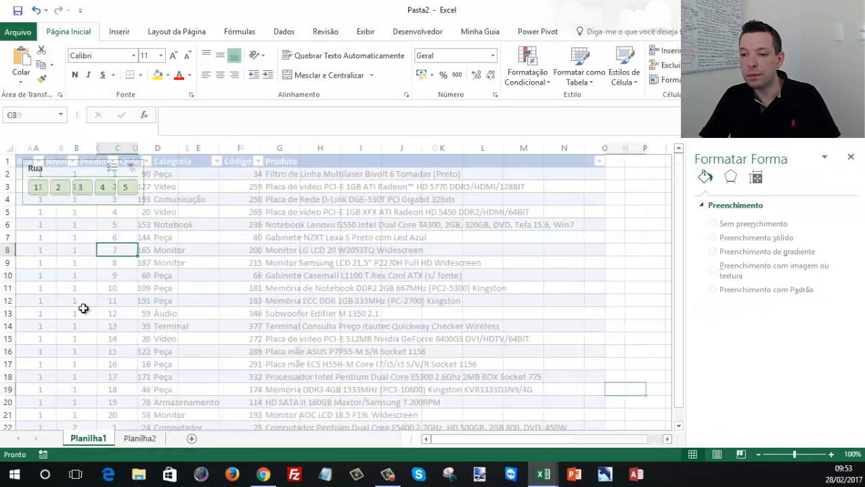
click(39, 161)
click(39, 162)
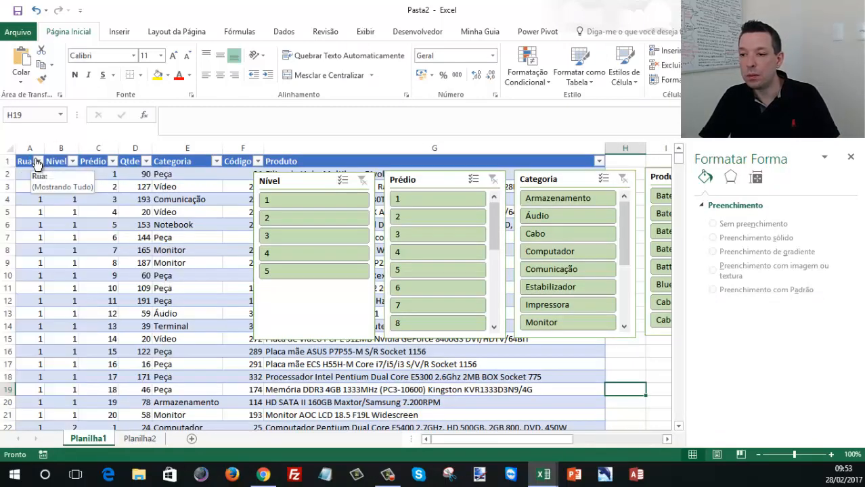
- Lay out the Nível slicer in 5 columns and shorten it to about 1.98 cm high
click(187, 225)
drag(296, 181, 125, 177)
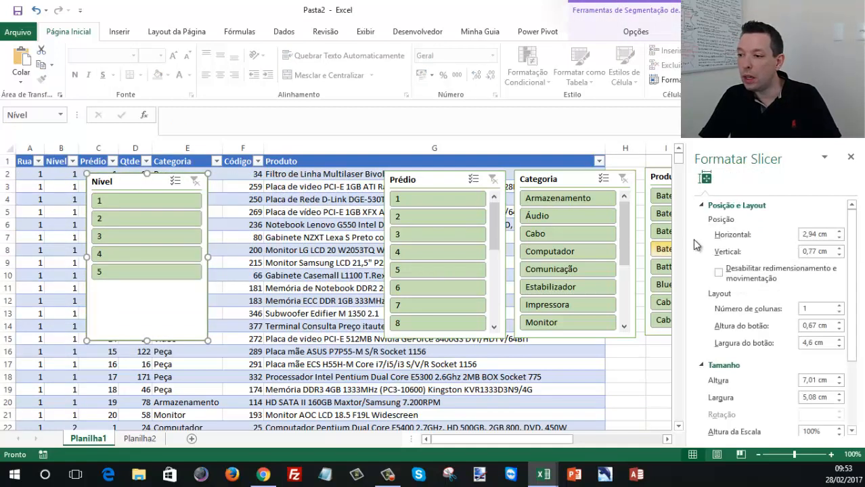
click(839, 305)
click(839, 306)
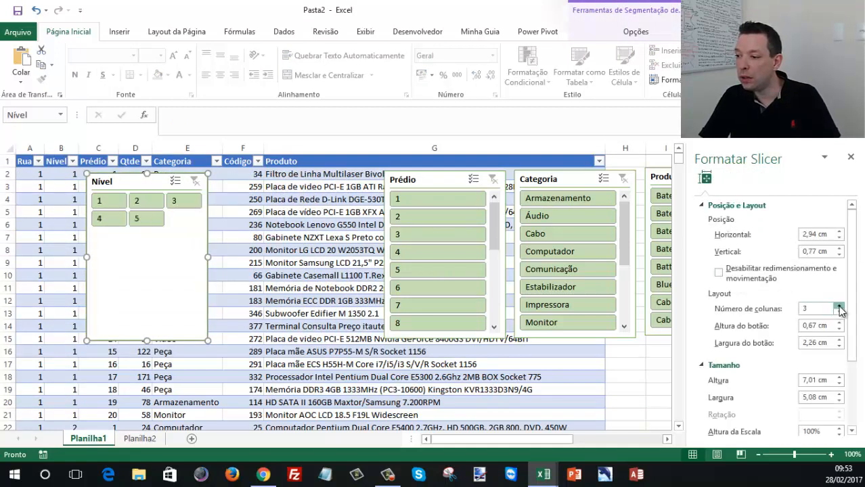
click(839, 306)
click(838, 306)
click(839, 306)
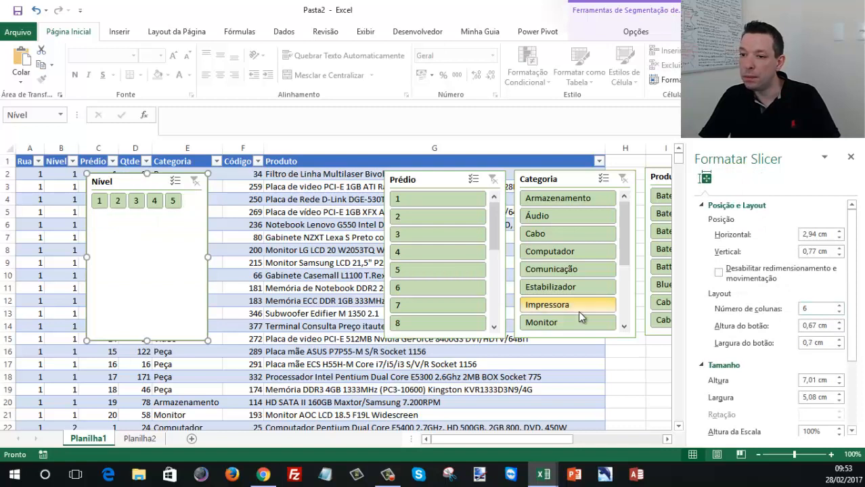
click(838, 312)
drag(142, 315, 148, 221)
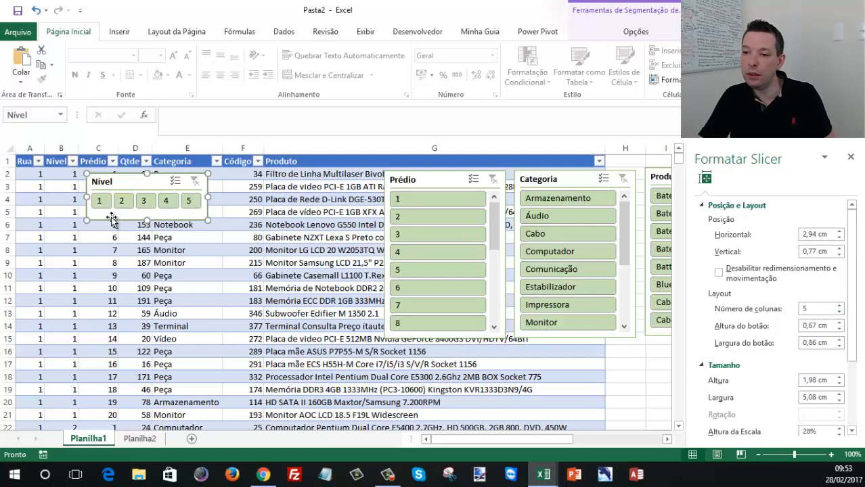
- Move the Nível slicer to Planilha2 and place it directly beside the Rua slicer
click(166, 225)
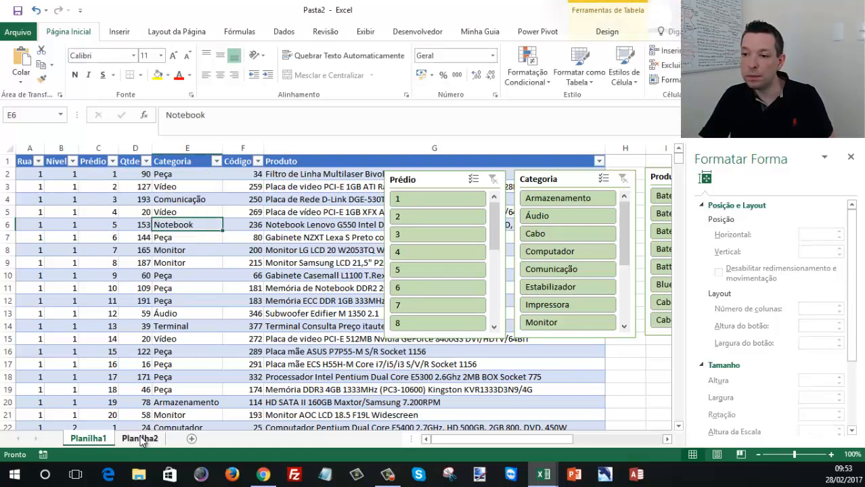
click(140, 438)
click(232, 218)
key(ctrl+v)
drag(262, 221, 194, 163)
- Shift the Prédio slicer over the table's first columns in Planilha1 and set its layout to 10 columns
click(88, 438)
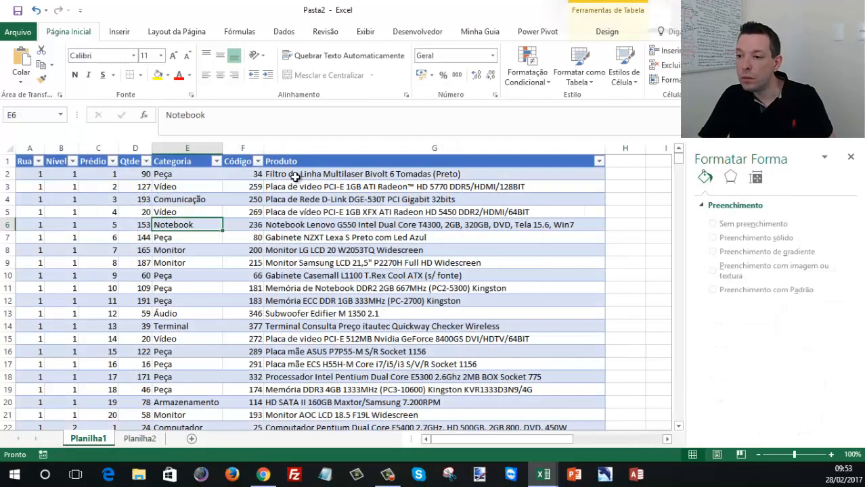
drag(446, 173, 217, 181)
scroll(261, 341, down, 4)
scroll(260, 344, up, 4)
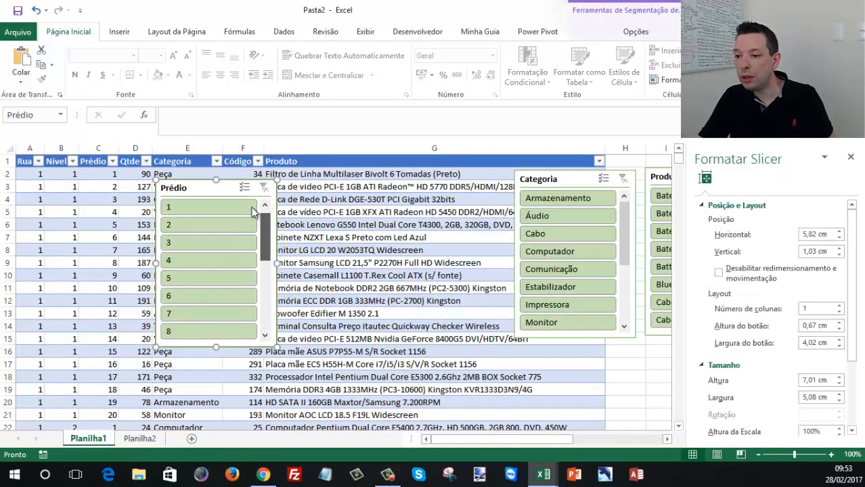
click(838, 306)
click(838, 306)
click(838, 306)
click(839, 306)
click(838, 306)
click(838, 306)
click(838, 305)
click(839, 306)
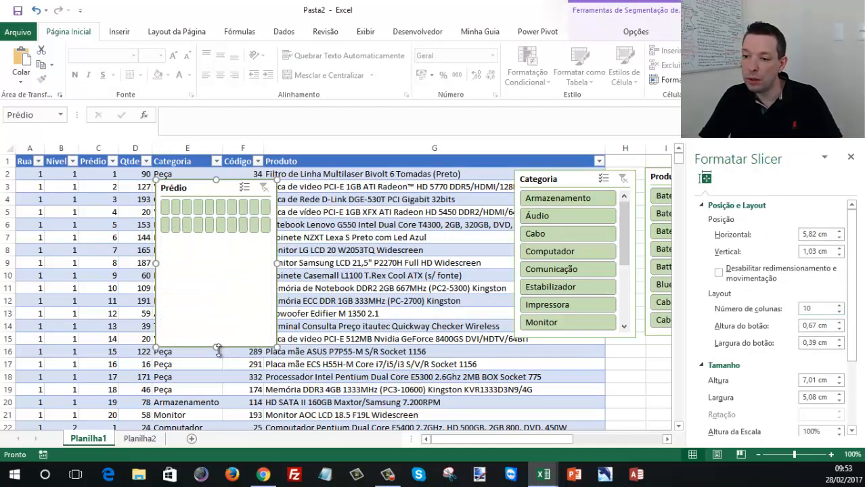
- Resize the Prédio slicer to about 2.75 cm high and 9.82 cm wide so its button numbers are readable
drag(217, 332, 215, 245)
drag(156, 211, 49, 212)
mouse_move(276, 212)
mouse_down()
mouse_move(336, 218)
mouse_move(283, 213)
mouse_up()
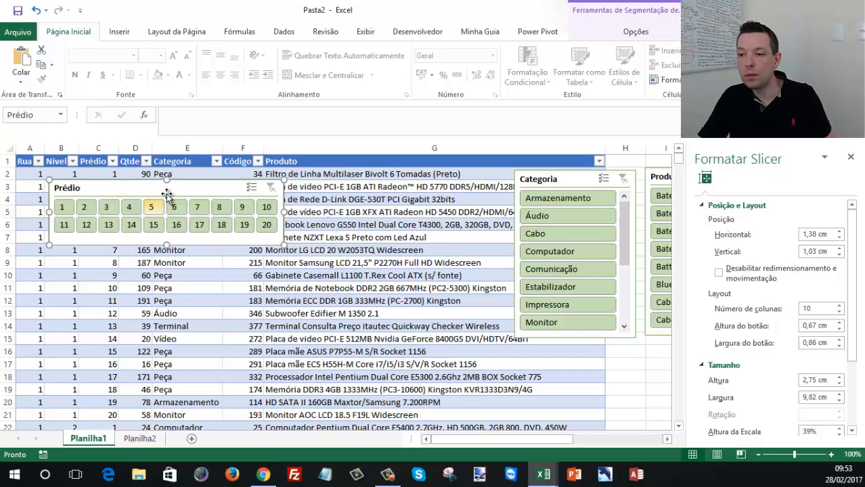
- Move the Prédio slicer to Planilha2 and place it directly beside the Nível slicer
click(142, 438)
click(336, 197)
key(ctrl+v)
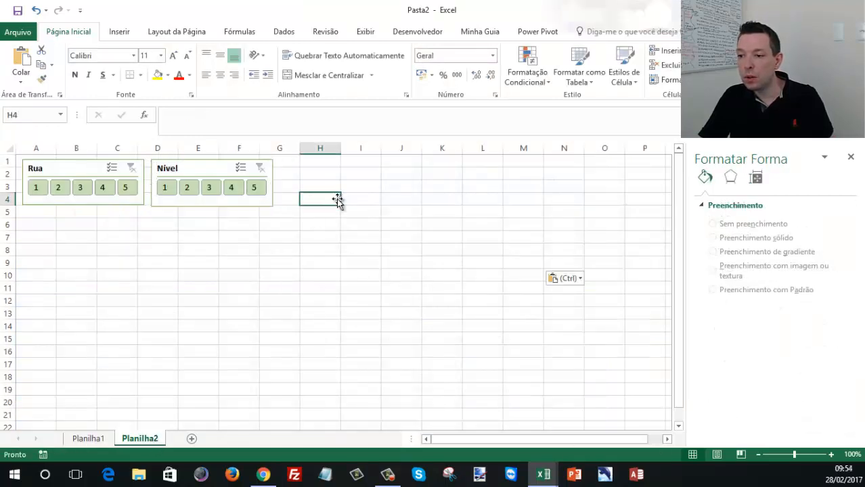
drag(351, 196, 329, 163)
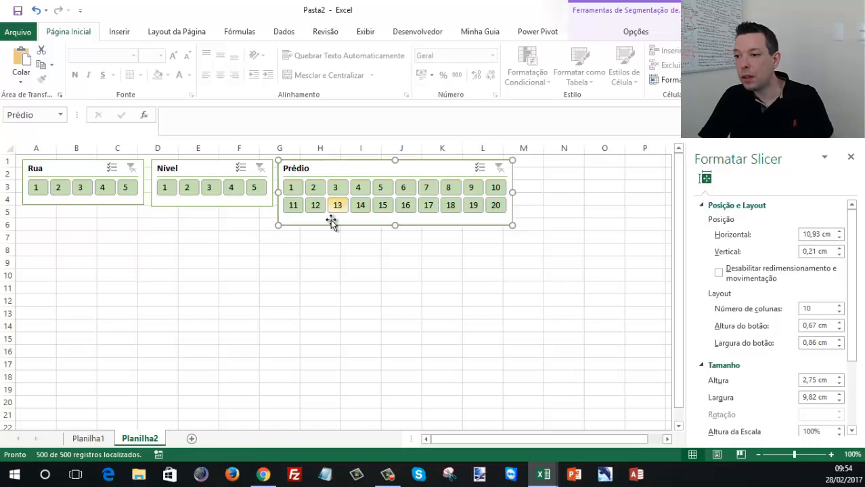
- Extend the Nível and Rua slicers downward to match the Prédio slicer's height, making Rua about 2.7 cm high
click(212, 205)
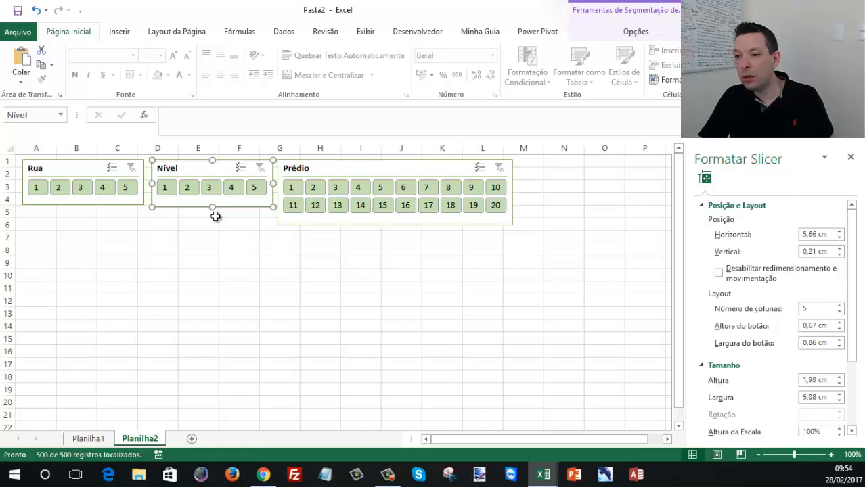
drag(213, 209, 208, 223)
click(86, 204)
drag(82, 205, 80, 224)
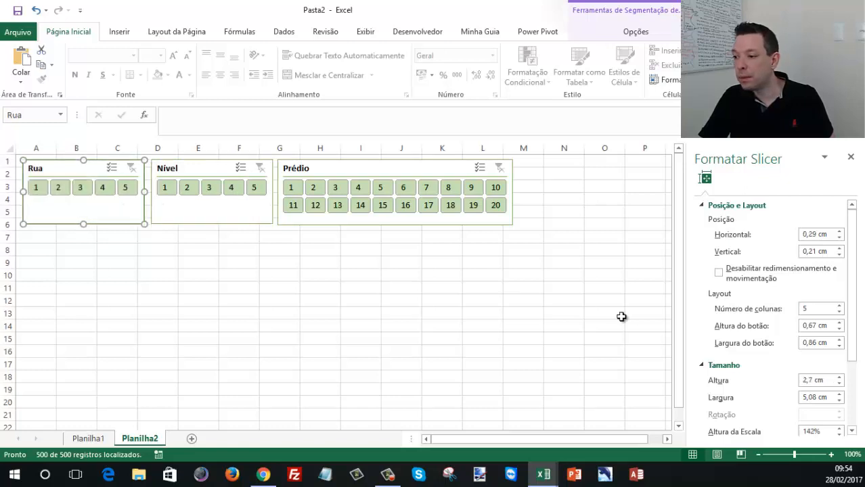
- Examine the Rua slicer's properties for how it moves and sizes with cells
click(703, 208)
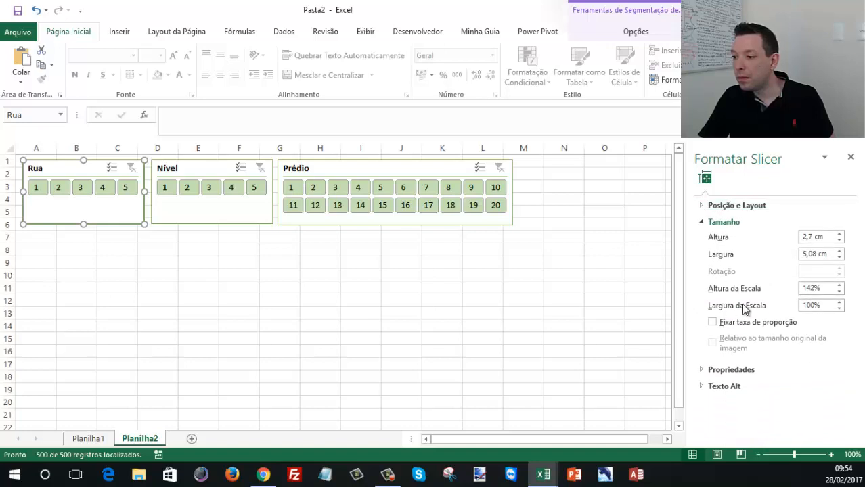
click(727, 370)
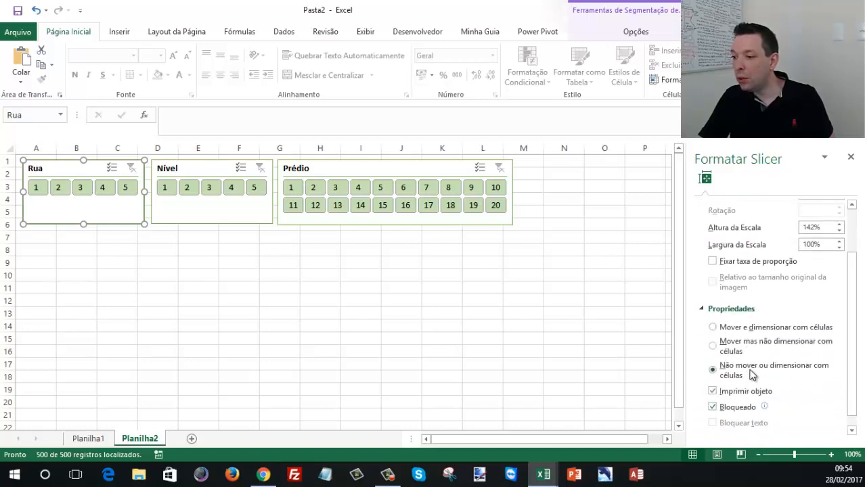
click(490, 299)
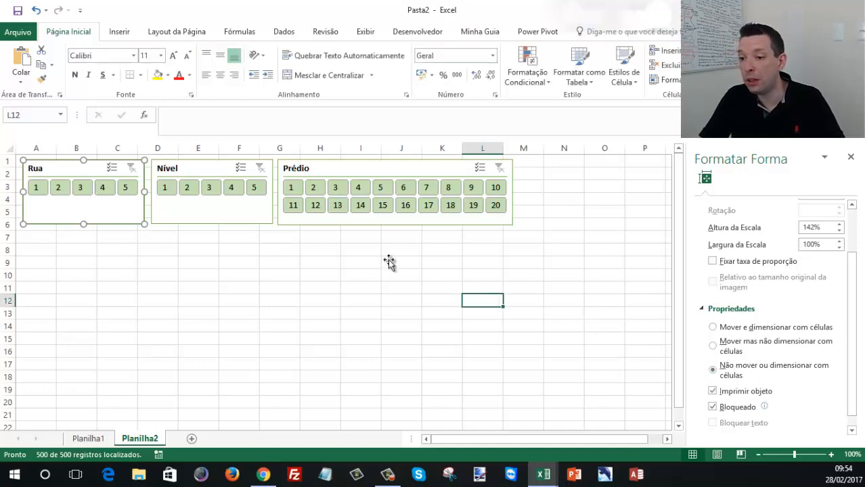
- Move the Categoria slicer from Planilha1 to Planilha2 and place it directly beneath the Rua slicer
click(88, 438)
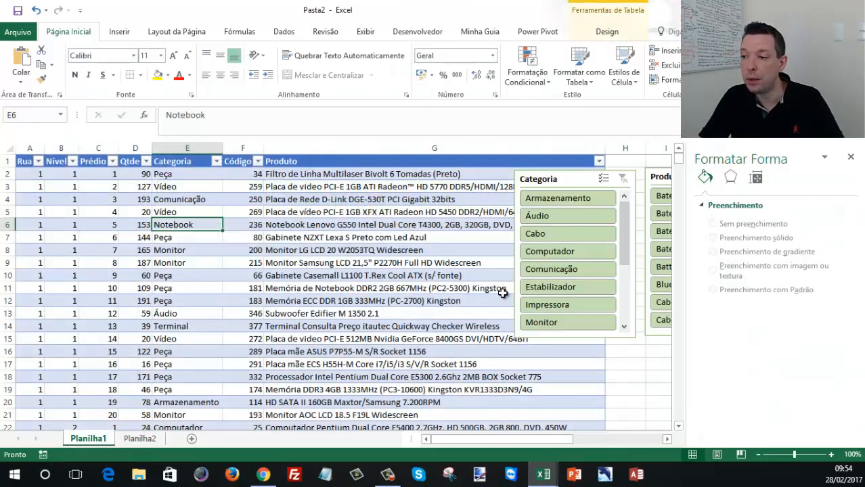
drag(569, 180, 170, 205)
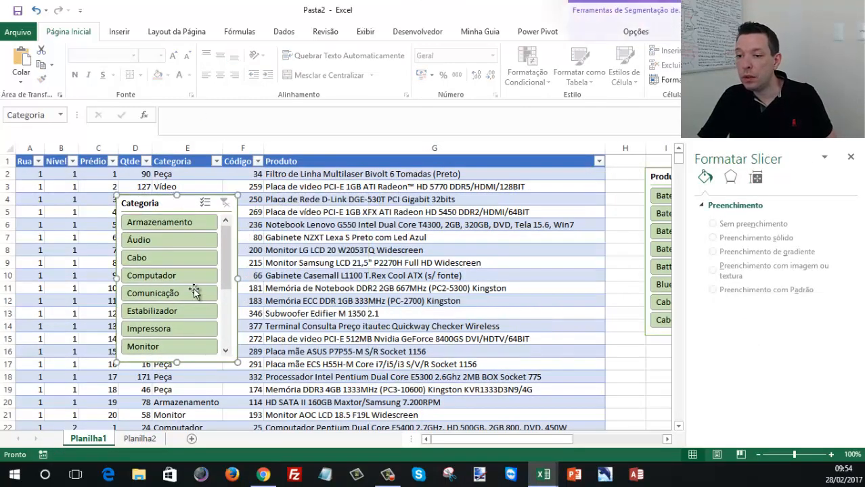
key(ctrl+x)
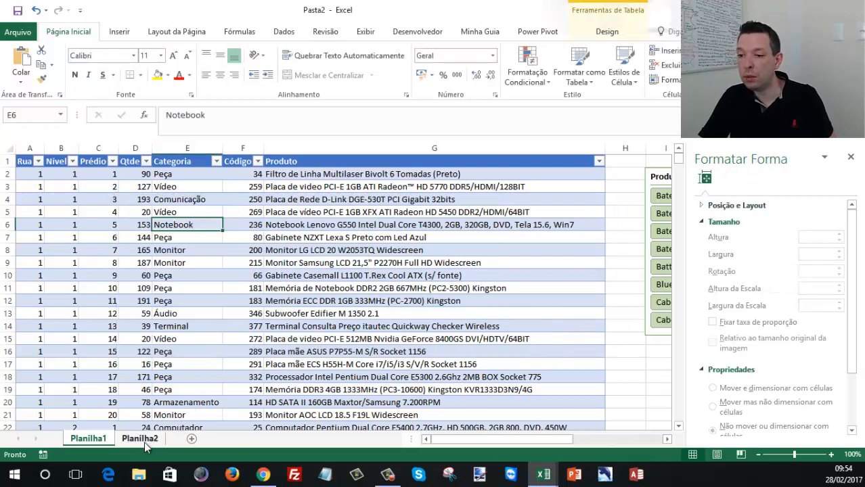
click(144, 441)
click(101, 264)
key(ctrl+v)
drag(126, 256, 56, 230)
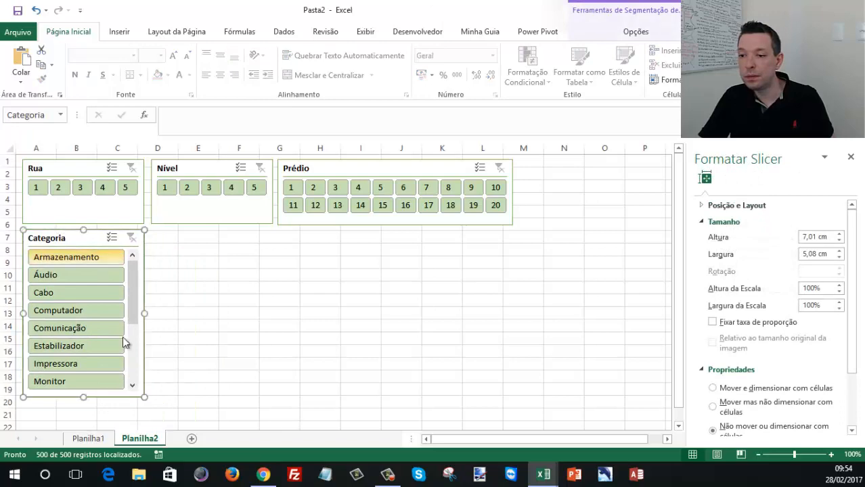
- Move the Produto slicer from Planilha1 to Planilha2, placing it beneath the Nível slicer and beside Categoria
click(87, 439)
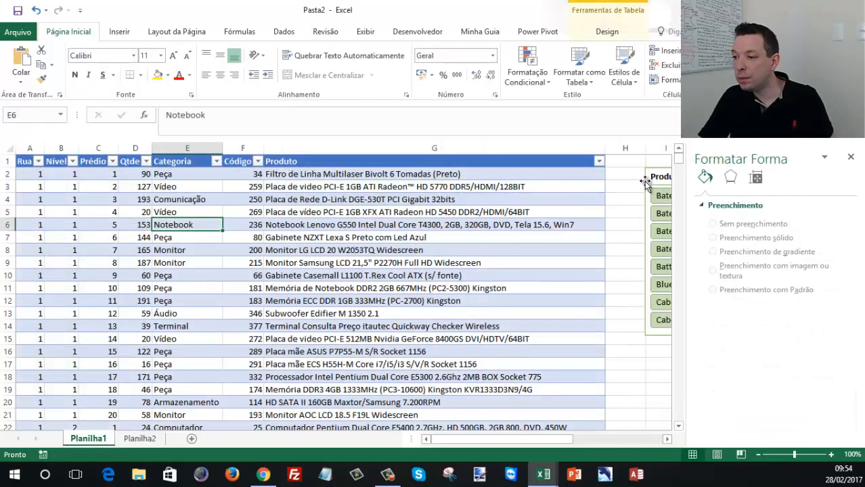
drag(656, 168, 358, 243)
key(ctrl+x)
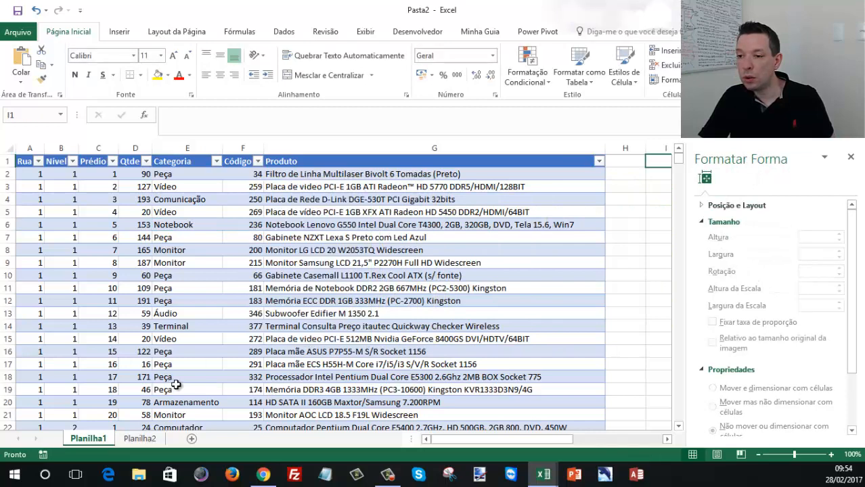
click(130, 439)
click(198, 239)
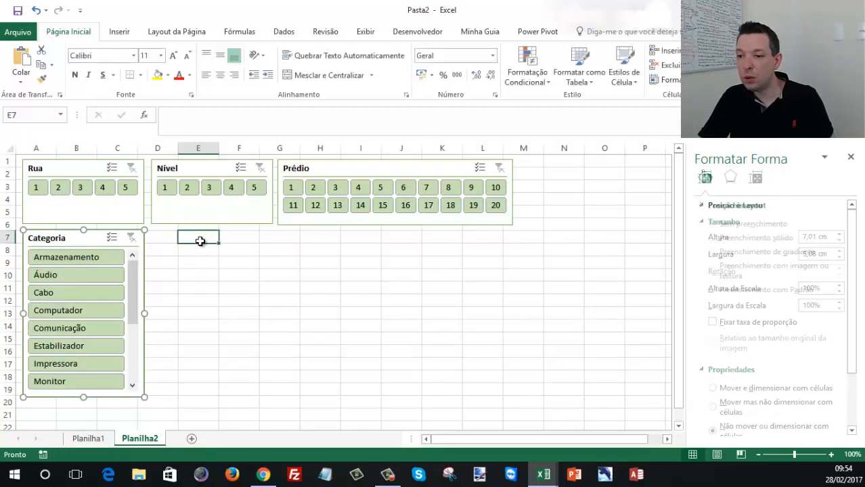
key(ctrl+v)
drag(207, 232, 179, 229)
click(320, 273)
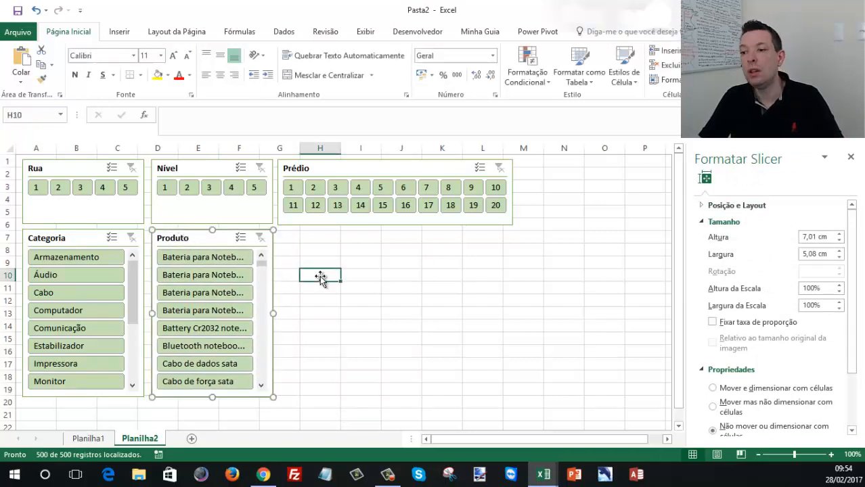
- Rename the sheet Planilha1 as Base and the sheet Planilha2 as Estoque
click(90, 440)
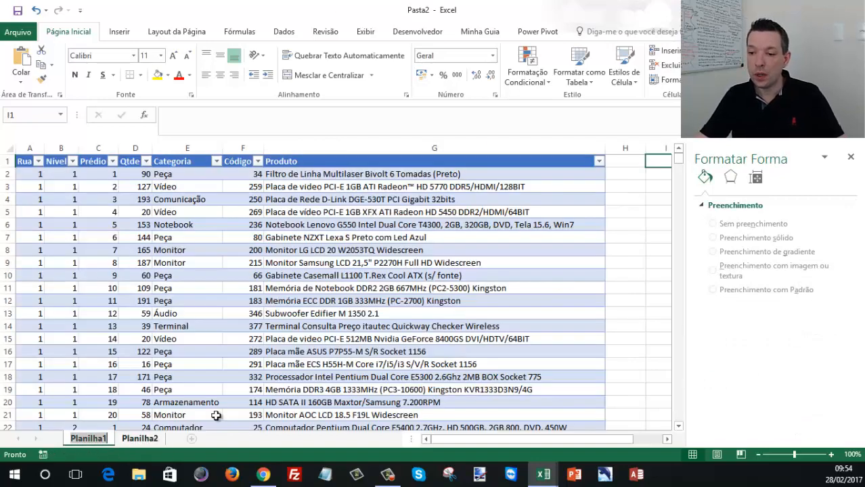
text(Base)
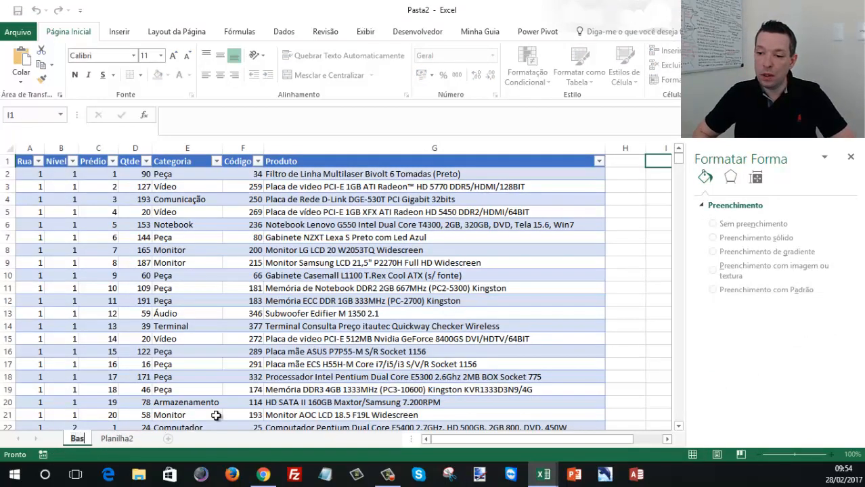
key(Return)
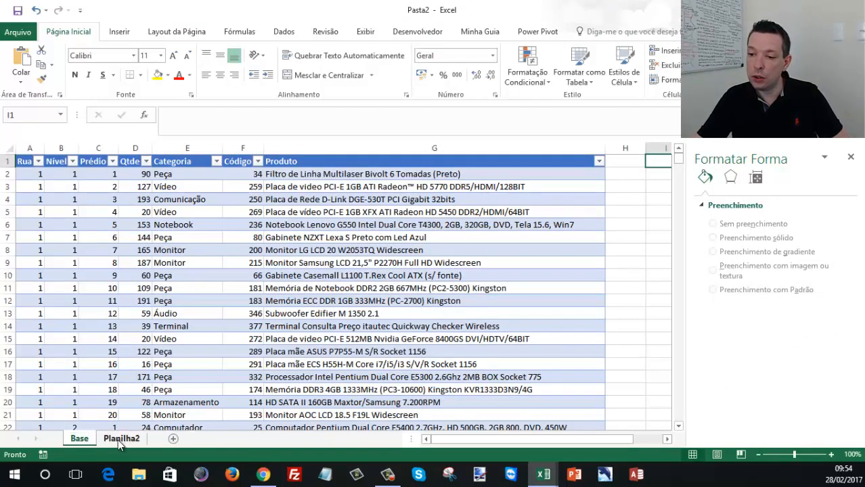
click(120, 439)
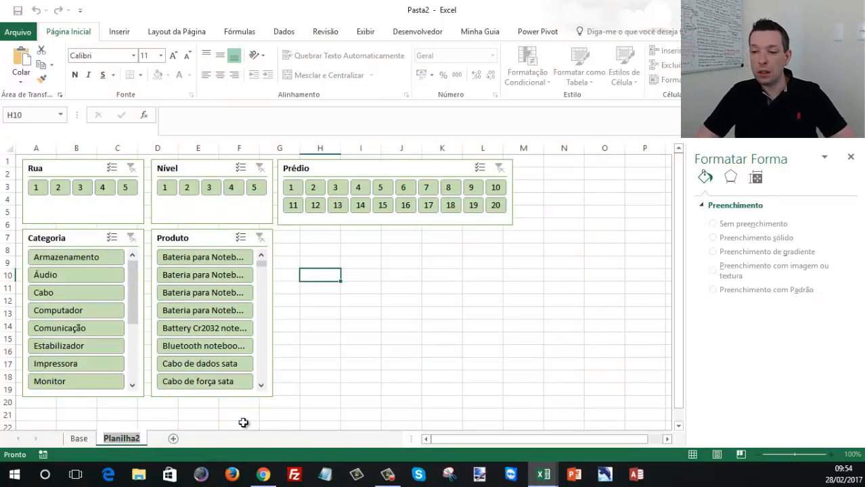
text(Estoque)
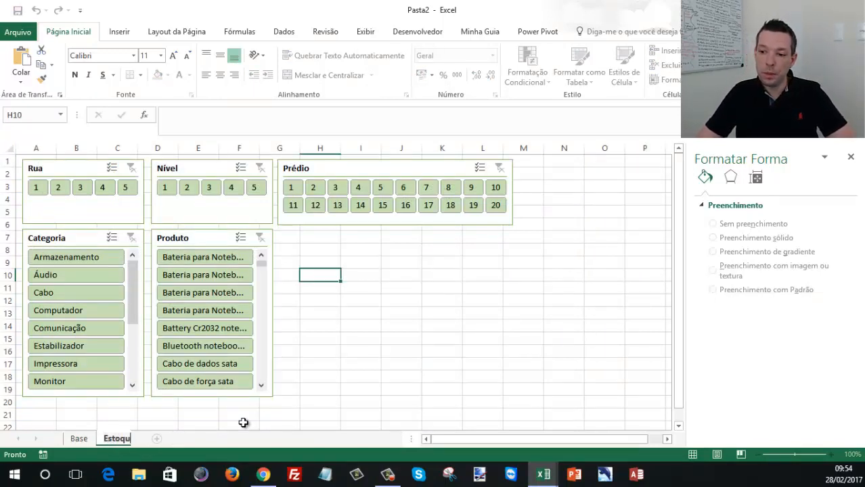
key(Return)
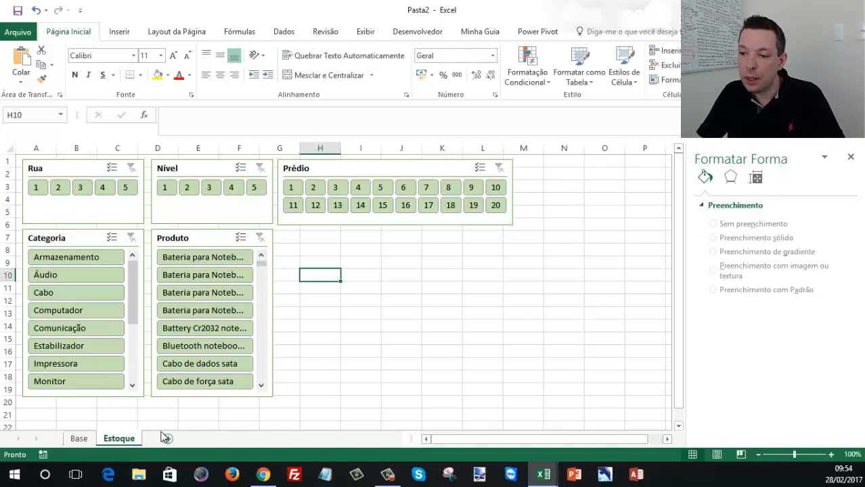
- Review the Base sheet's table with the formatting pane closed, and return to the Estoque sheet
click(81, 440)
click(292, 214)
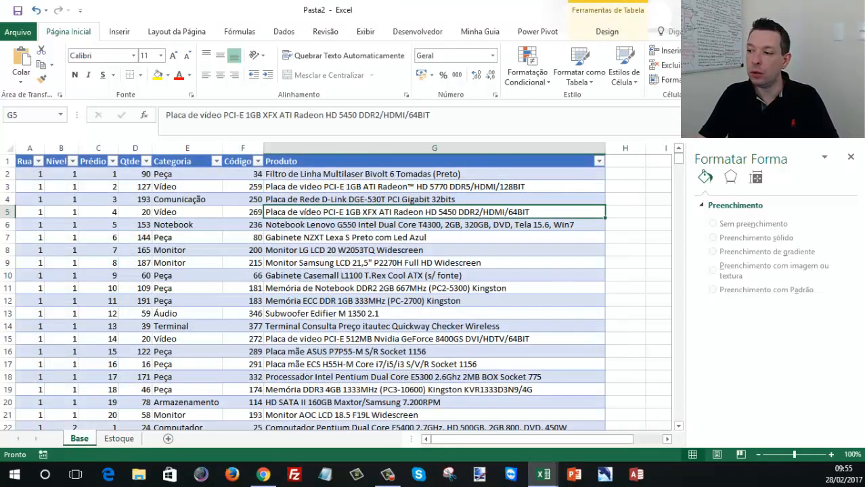
click(850, 158)
click(439, 200)
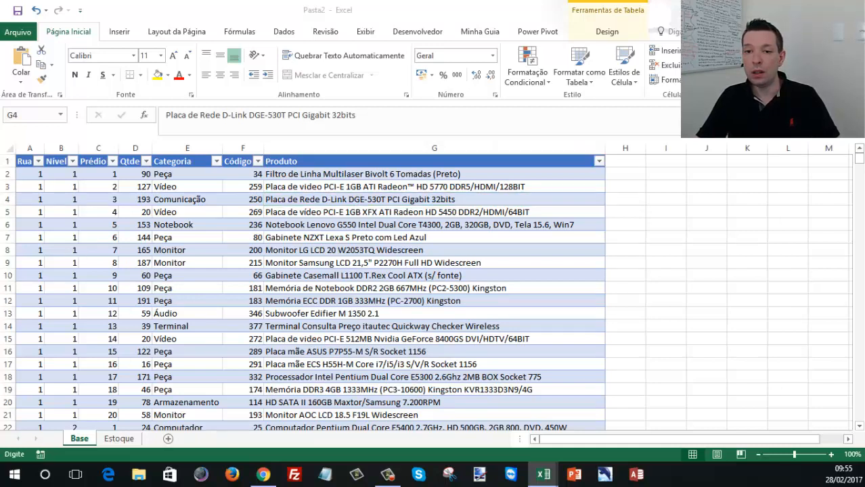
click(228, 211)
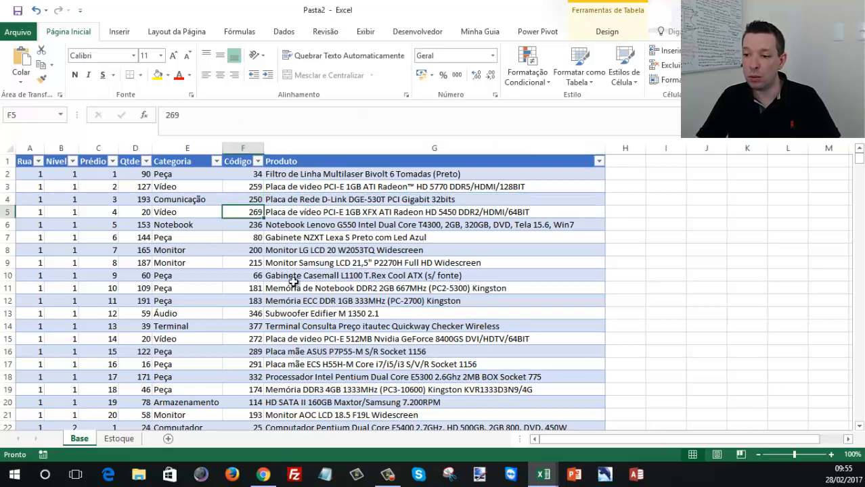
click(126, 439)
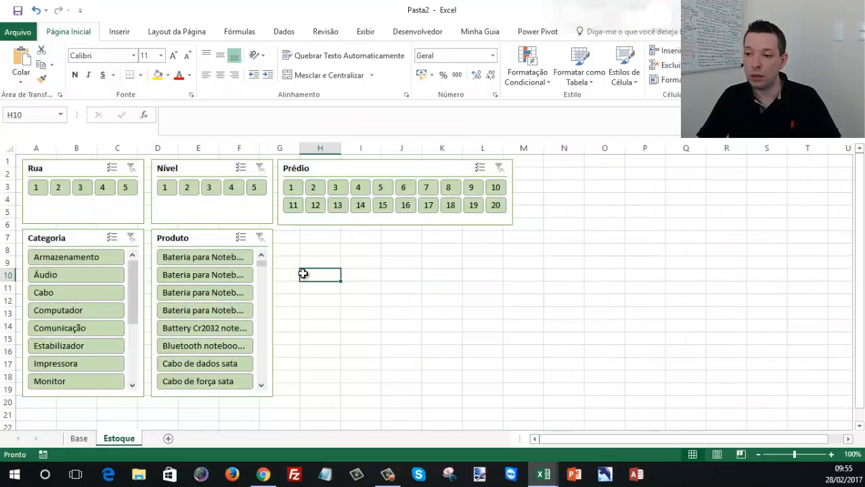
click(307, 238)
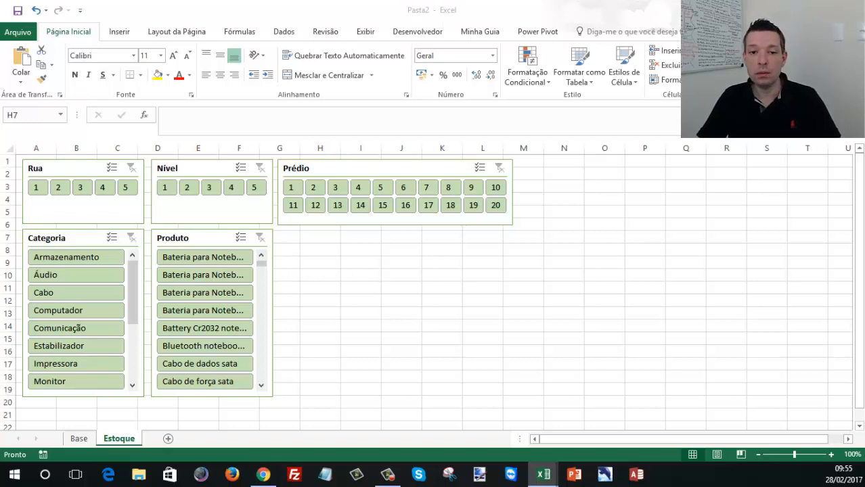
click(380, 260)
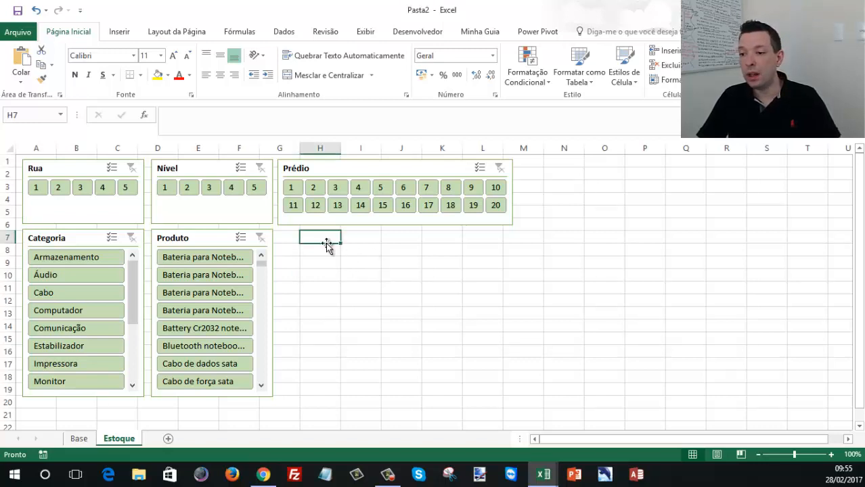
- Select all five slicers on Estoque and review their shared properties for moving and sizing with cells
click(95, 162)
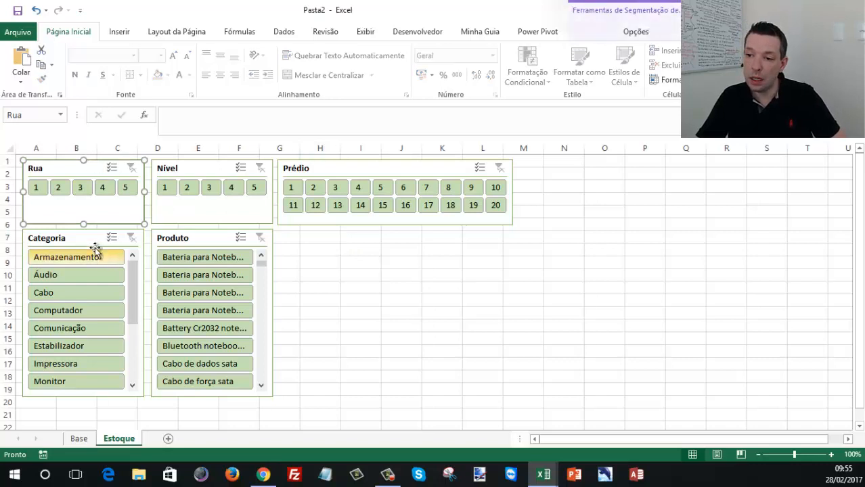
ctrl+click(84, 232)
ctrl+click(183, 237)
ctrl+click(230, 169)
ctrl+click(332, 166)
right_click(335, 166)
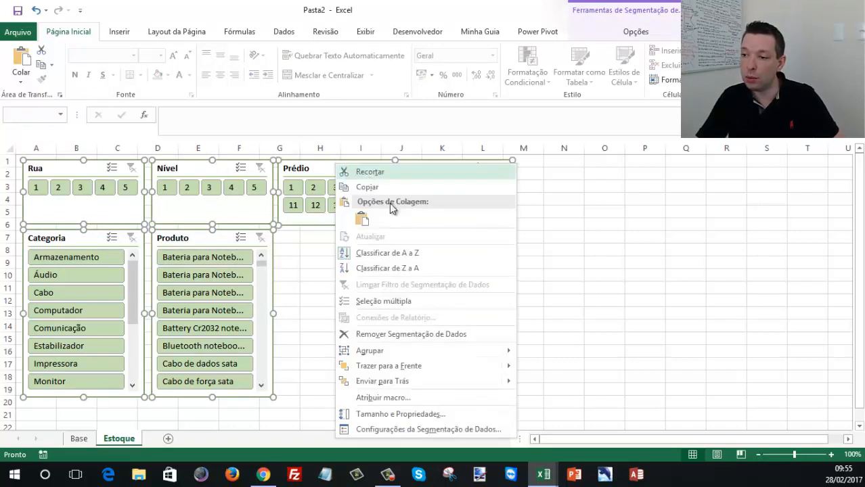
click(411, 414)
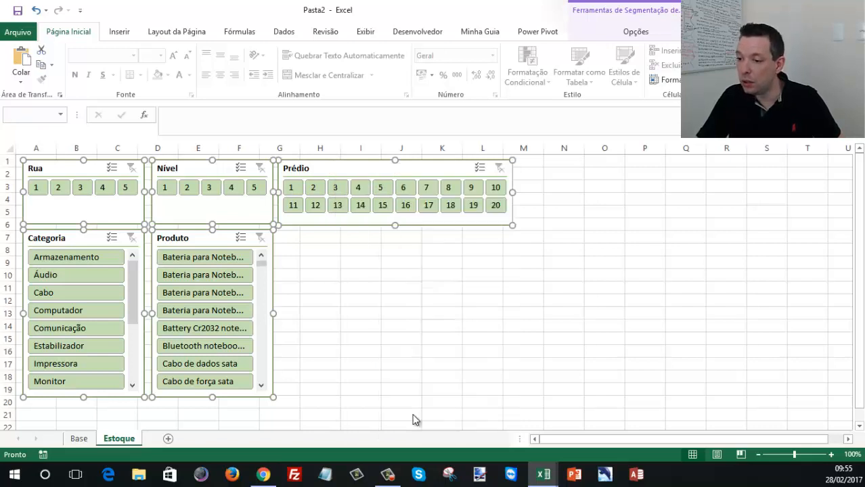
scroll(856, 309, down, 3)
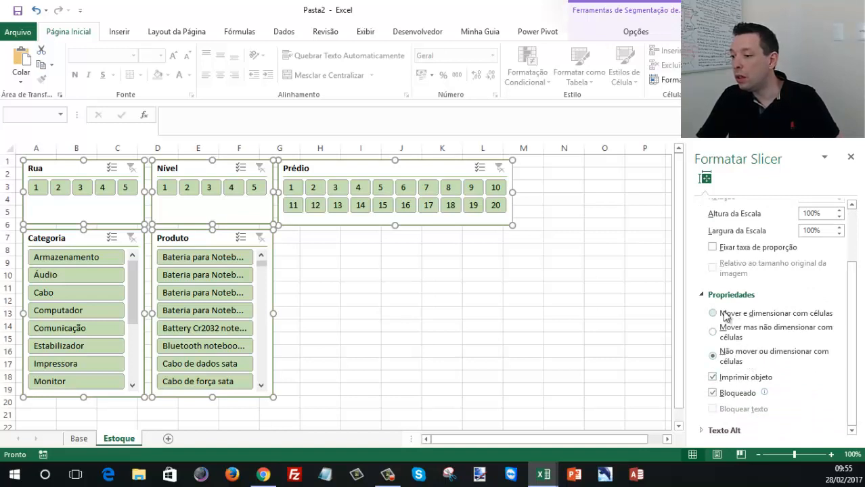
click(318, 274)
- Narrow column G, widen column H slightly, and enter the heading "Nível / Prédio" in cell H7
drag(341, 146, 289, 148)
click(310, 236)
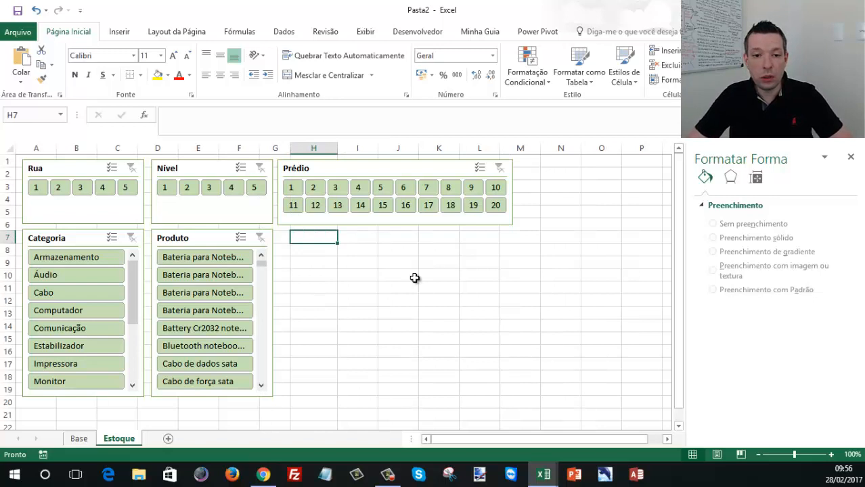
text(Nível / Prédio)
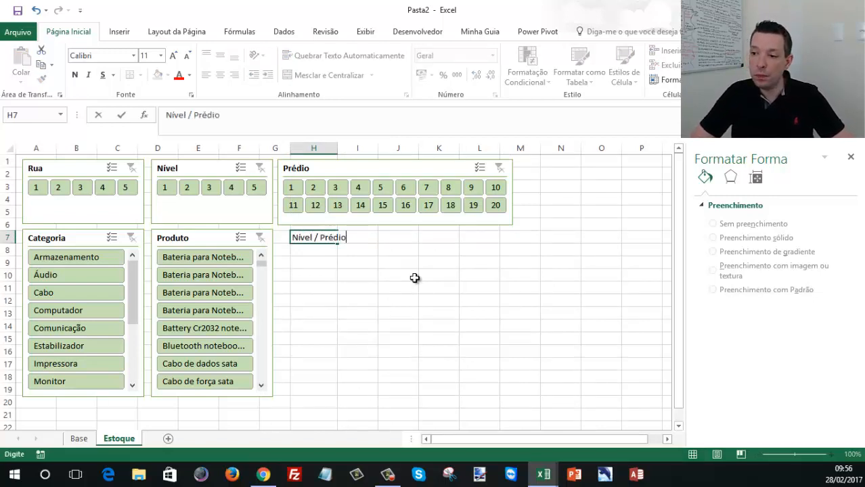
key(Return)
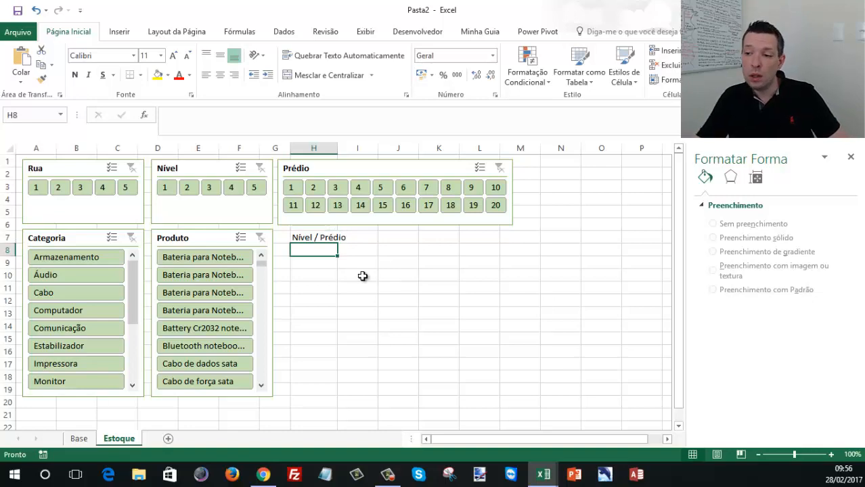
- Turn on text wrapping for the "Nível / Prédio" heading in H7 and centre it horizontally
click(309, 235)
right_click(310, 235)
click(356, 409)
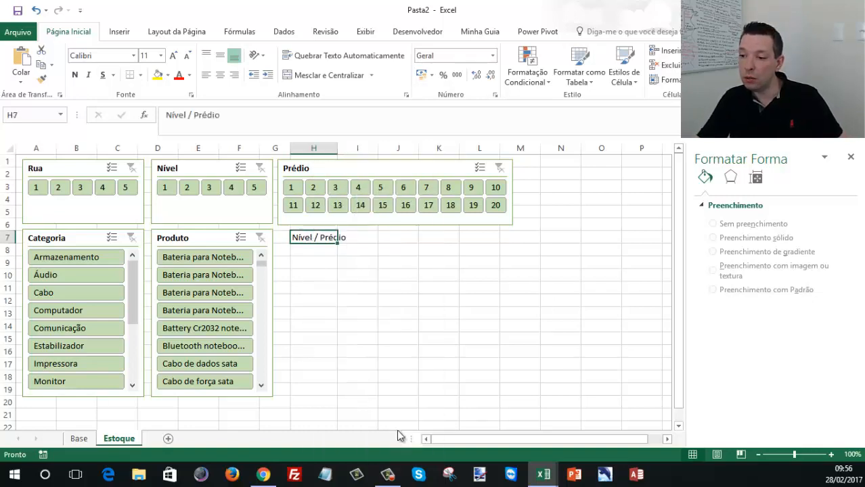
click(241, 195)
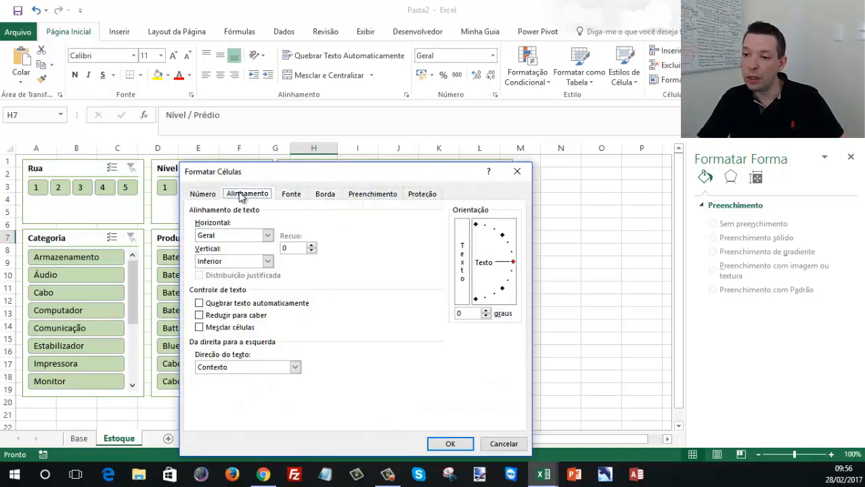
click(225, 306)
click(267, 235)
click(267, 235)
click(464, 441)
click(349, 272)
click(332, 237)
click(220, 75)
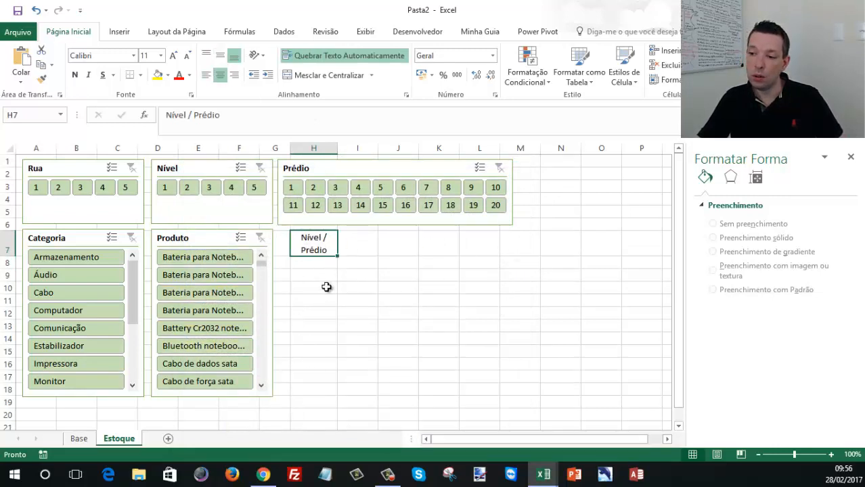
- Enter the level numbers 1 to 5 down cells H8:H12 beneath the "Nível / Prédio" heading
key(Return)
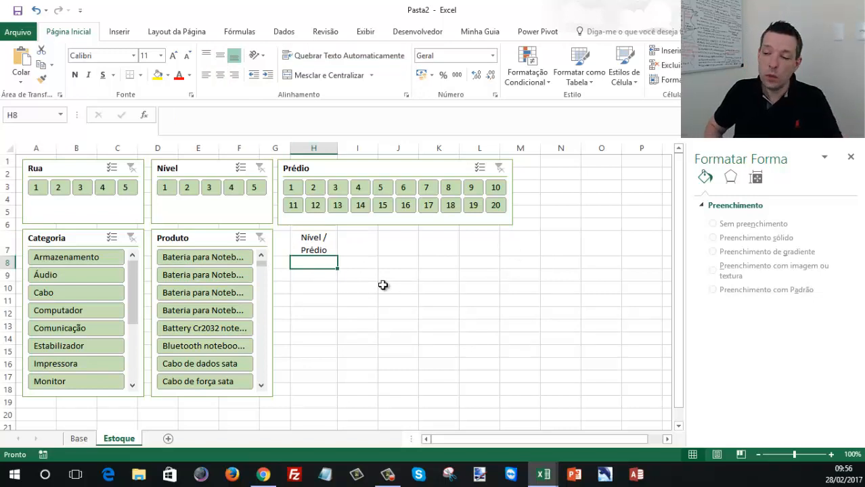
text(1)
key(Return)
text(2)
key(Return)
text(3 4)
key(Return)
text(5)
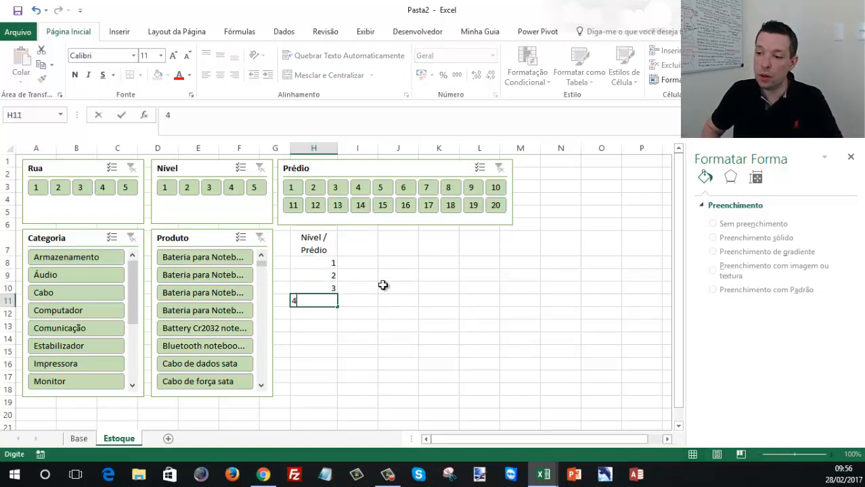
- Enter the first building numbers, 1 to 4, across row 7 starting in cell I7
key(Up)
key(Up)
key(Up)
key(Up)
key(Up)
key(Right)
key(Up)
key(Down)
text(1)
key(Tab)
text(2)
key(Tab)
text(3)
key(Tab)
text(4)
key(Tab)
- Extend the building number series along row 7 up to 20 in cell AB7
drag(361, 248, 486, 256)
drag(359, 148, 480, 148)
drag(448, 245, 636, 247)
click(636, 248)
- Narrow columns I to AB uniformly and close the shape formatting pane
drag(656, 147, 358, 190)
drag(378, 147, 360, 147)
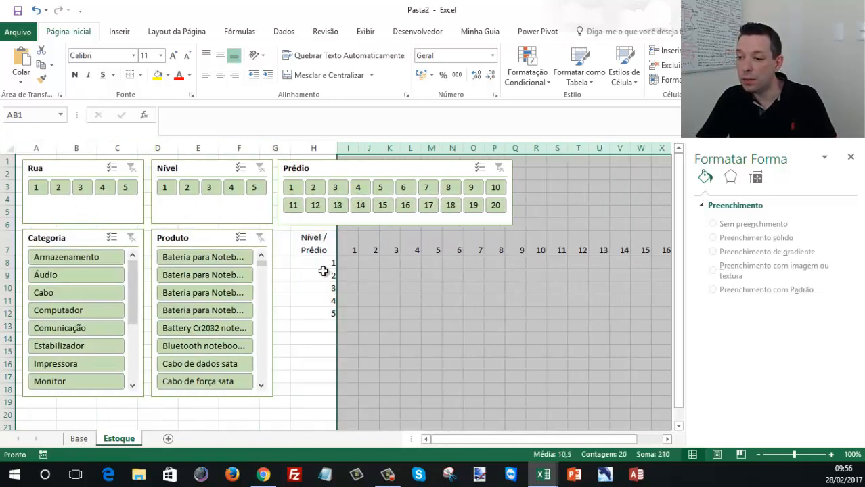
click(850, 156)
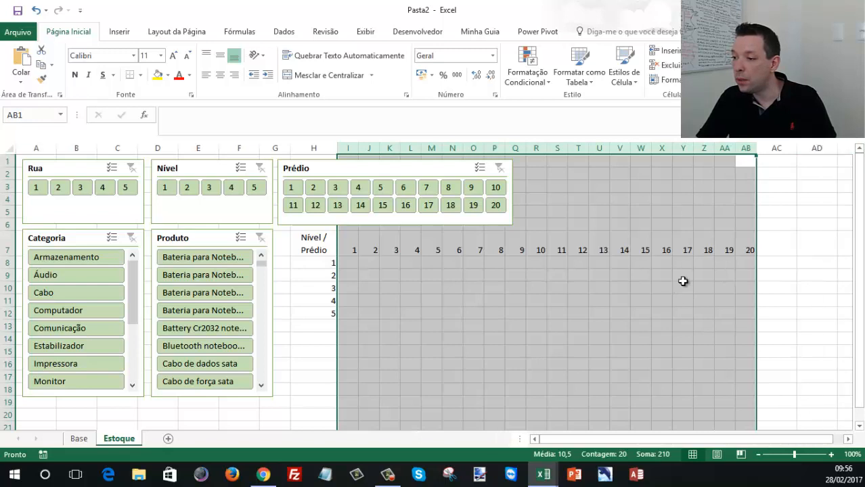
click(682, 275)
- Adjust columns I to AB to an equal, slightly wider width so all 20 building columns fit in view
drag(348, 147, 803, 147)
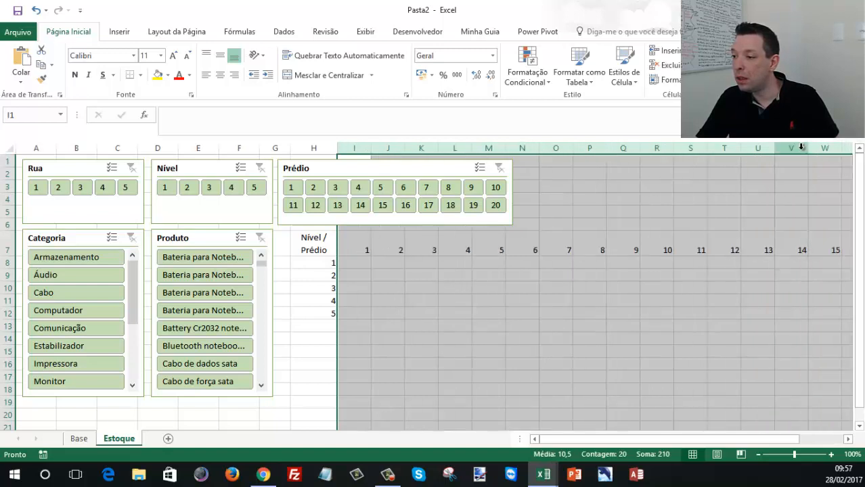
click(800, 146)
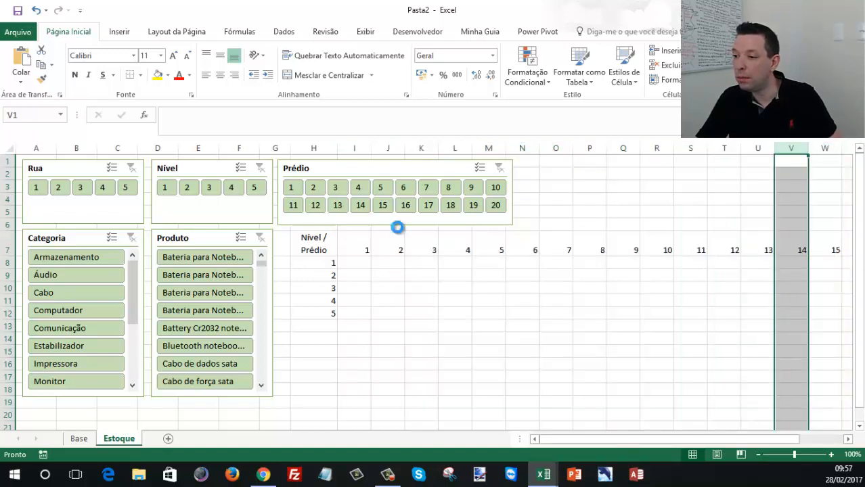
key(ctrl+z)
drag(570, 152, 556, 147)
drag(612, 438, 578, 444)
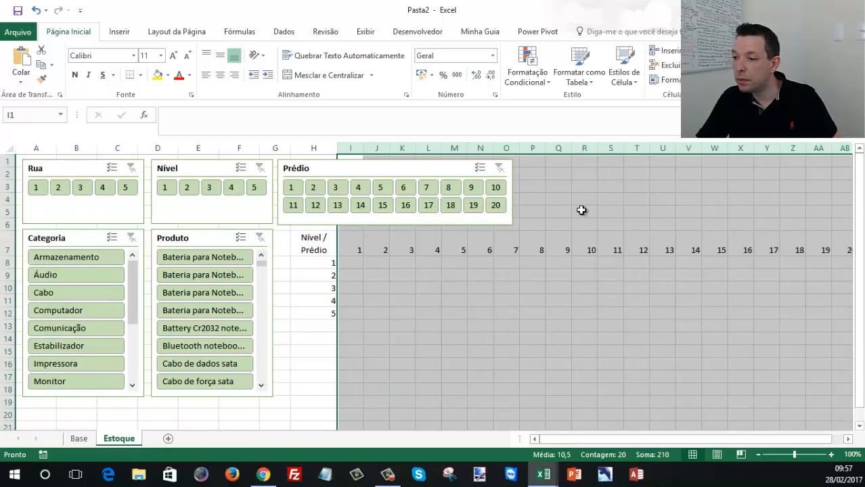
drag(571, 153, 571, 151)
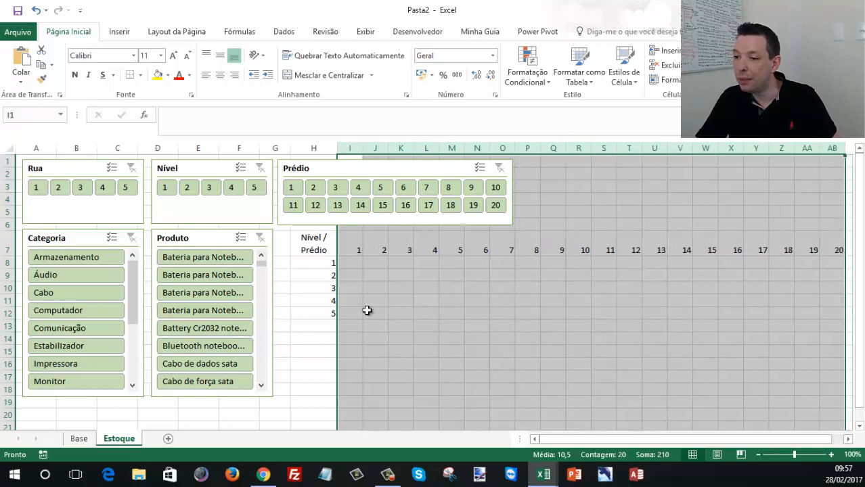
- Try copying the formatting of row 7 to rows 8 to 12 with Format Painter
click(357, 247)
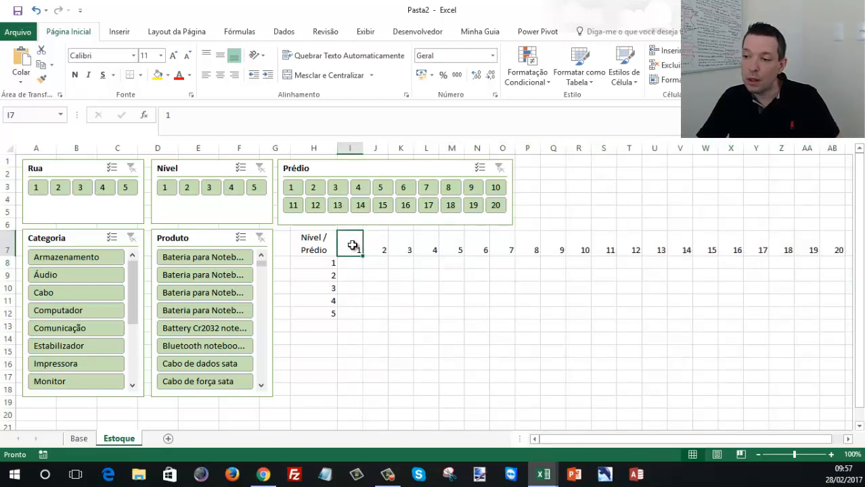
click(333, 249)
click(5, 251)
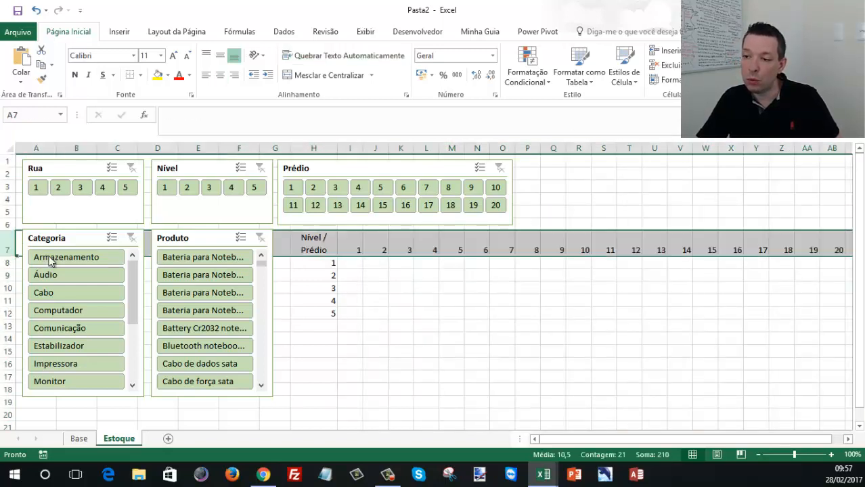
click(42, 78)
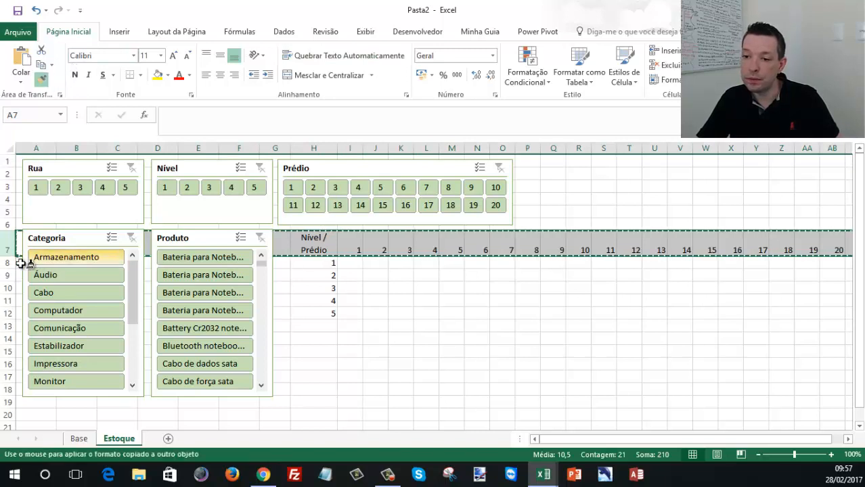
drag(5, 262, 4, 313)
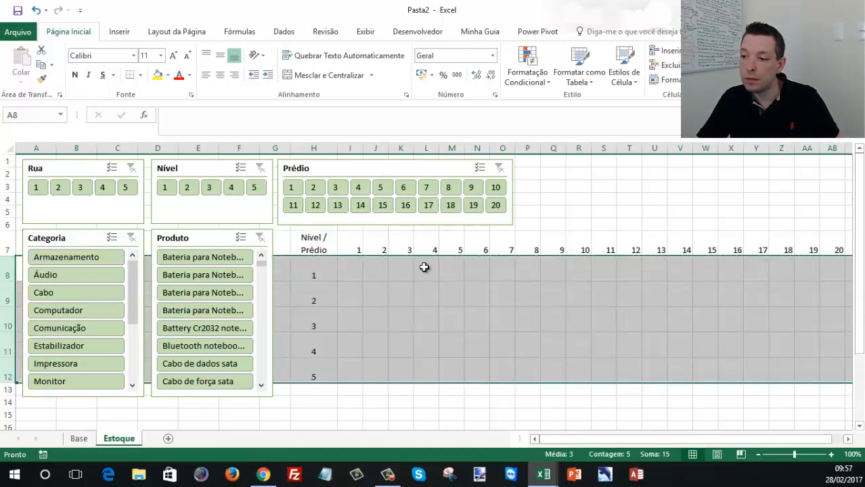
- Try centring the grid H7:AB12 vertically, and undo back to the original height of rows 8 to 12
click(707, 342)
drag(340, 246, 505, 332)
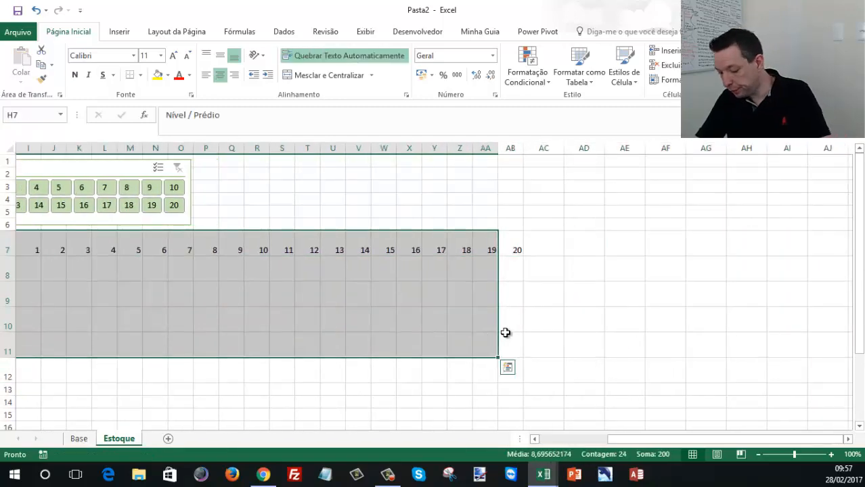
key(Home)
drag(315, 238, 819, 349)
shift+click(832, 379)
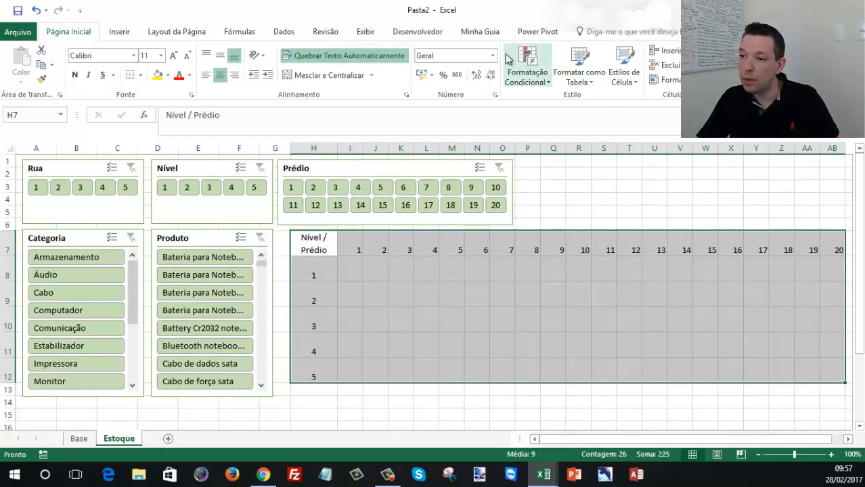
click(225, 58)
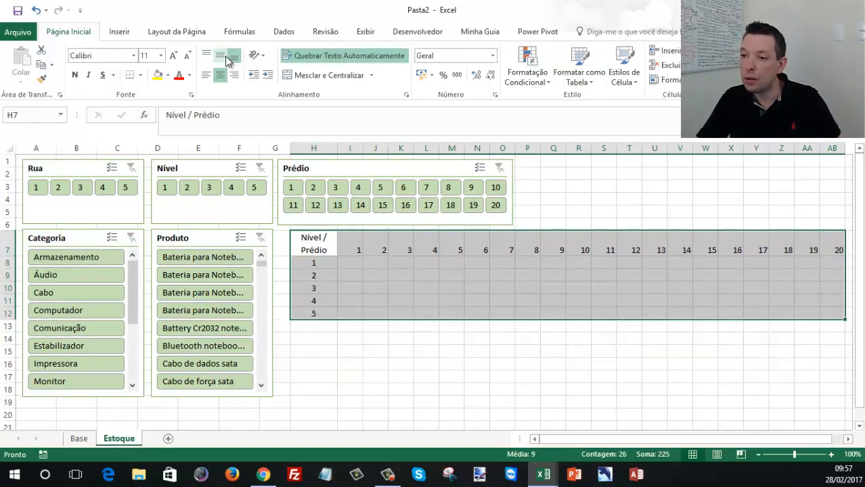
click(450, 268)
click(302, 244)
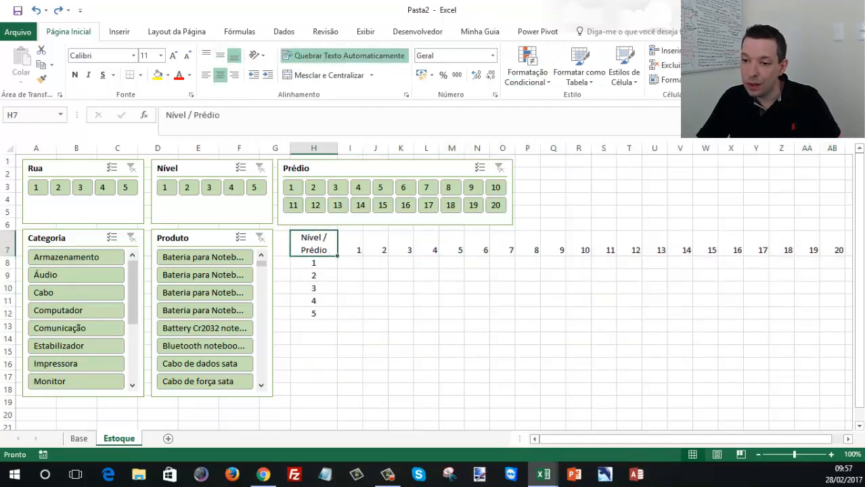
click(3, 247)
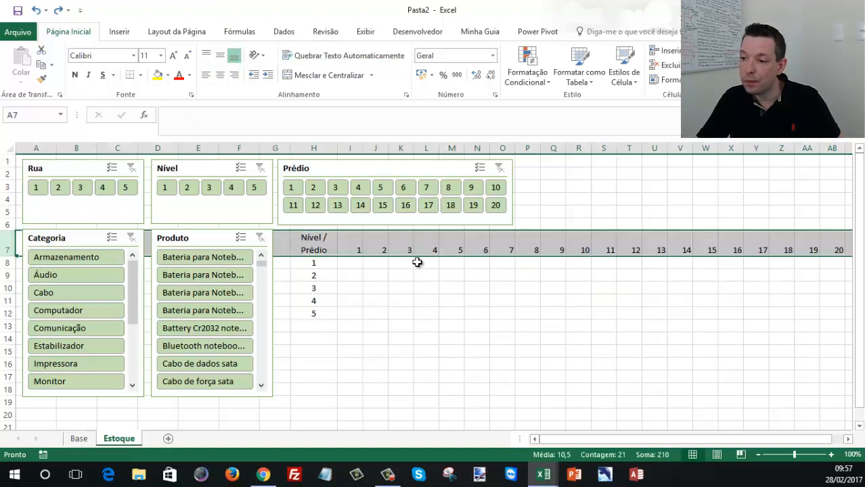
- Centre the contents of the grid H7:AB12 both vertically and horizontally
drag(325, 243, 833, 315)
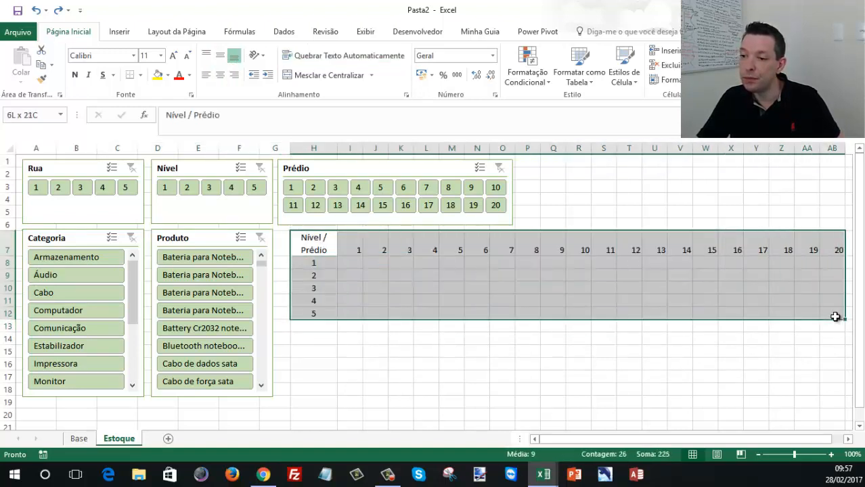
click(220, 55)
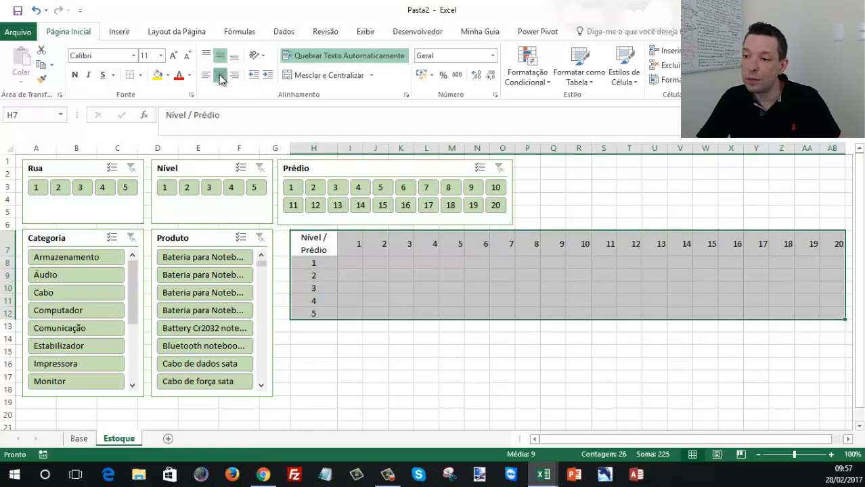
click(221, 75)
click(221, 75)
click(433, 265)
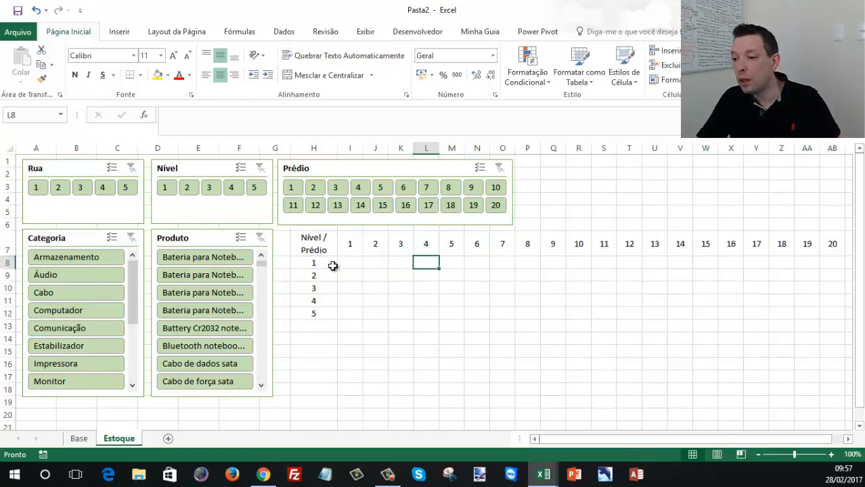
- Check the height of row 7 and set the height of rows 8 to 12 to 30
click(324, 261)
click(315, 245)
click(8, 250)
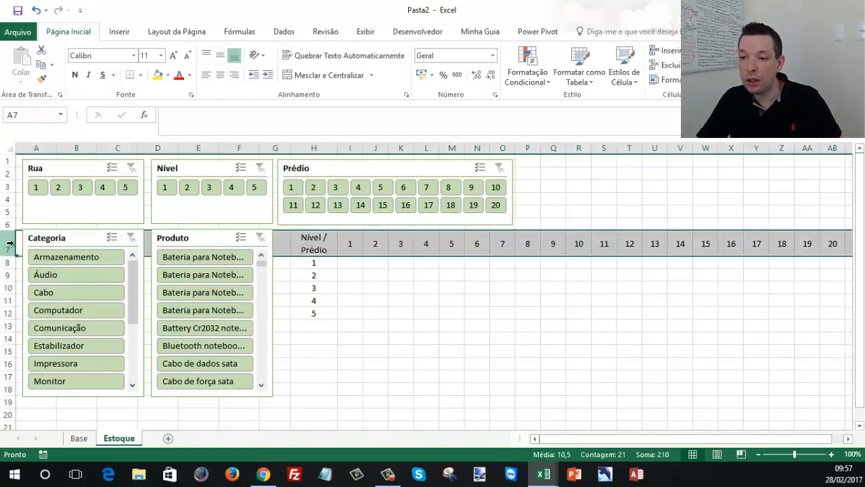
right_click(15, 248)
right_click(356, 245)
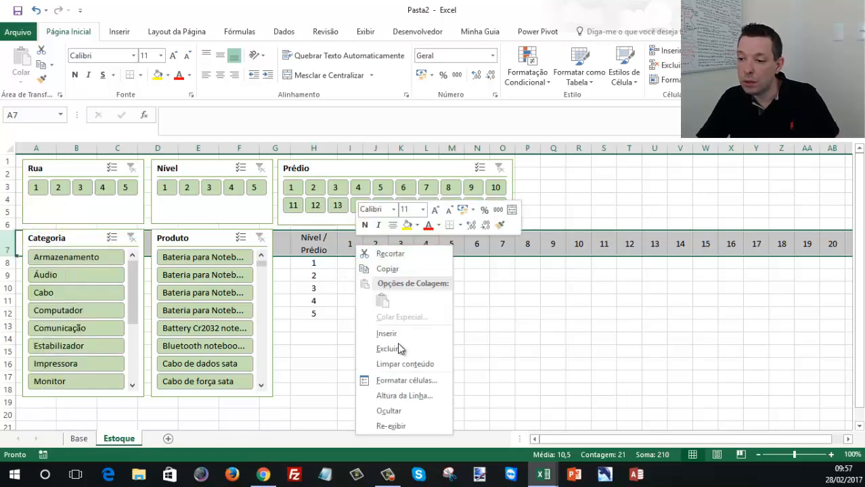
click(404, 398)
key(Escape)
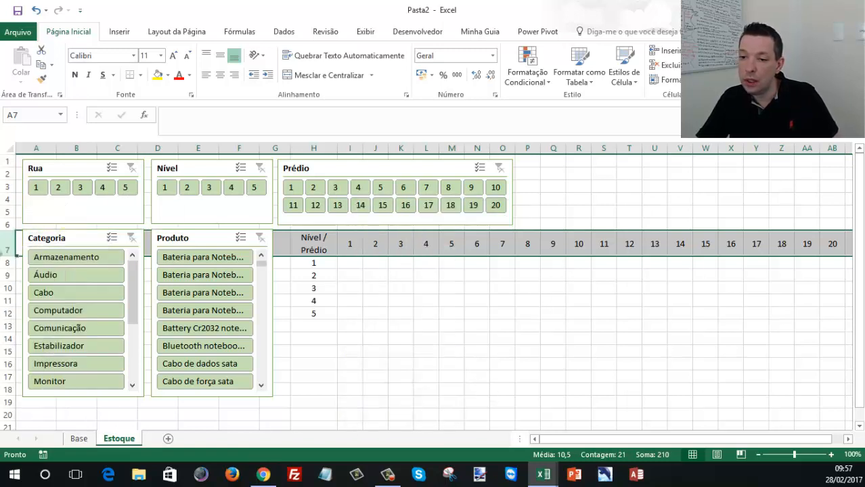
drag(7, 264, 8, 313)
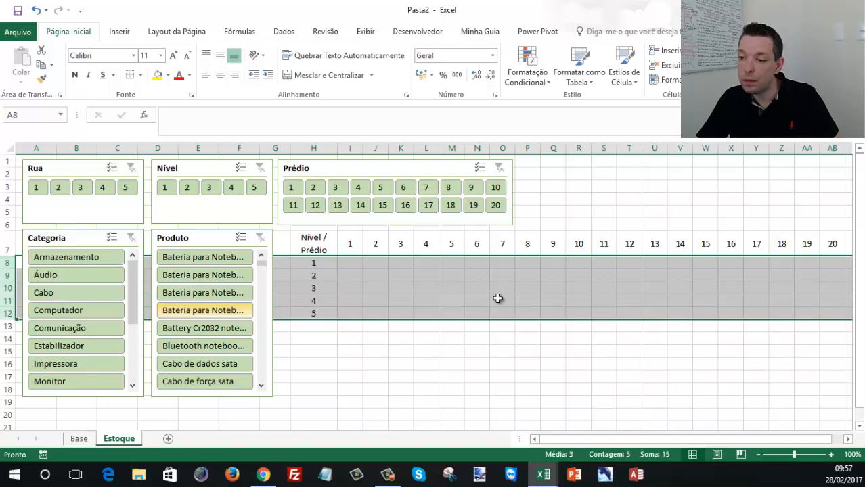
right_click(578, 292)
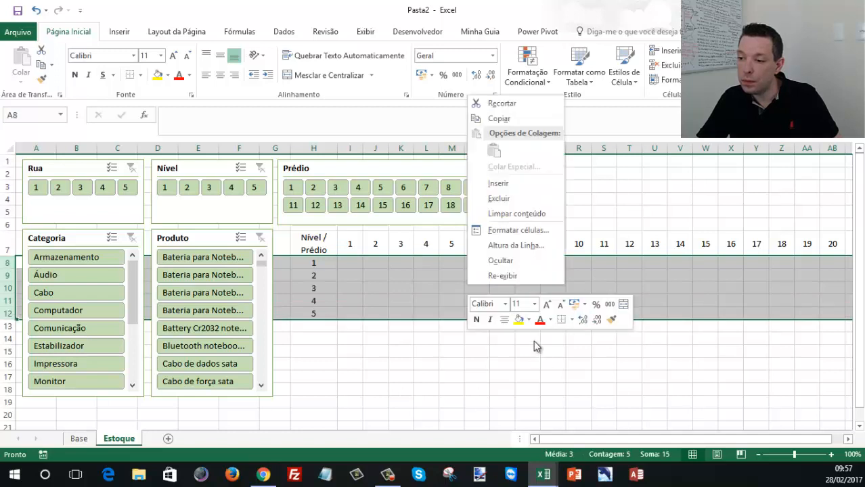
click(518, 249)
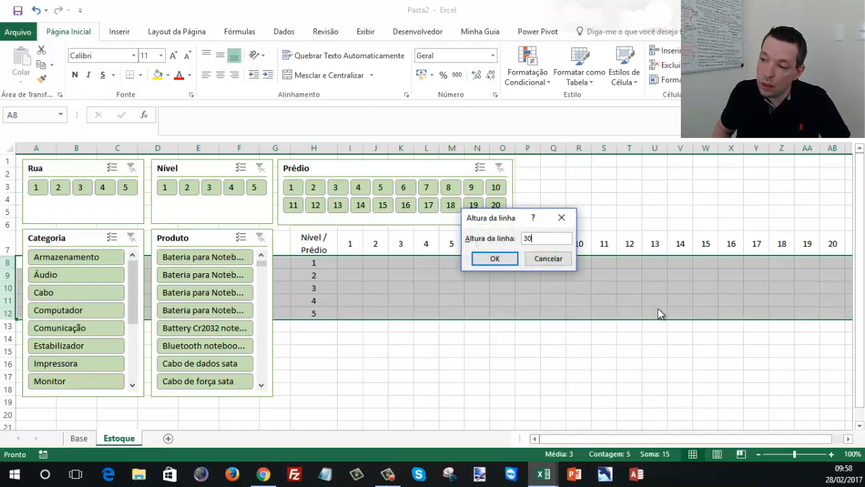
key(Return)
click(703, 318)
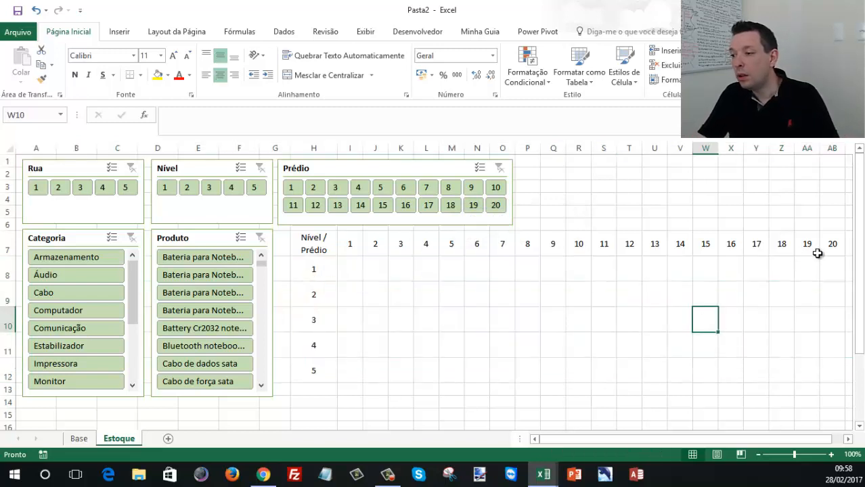
- Filter the stock by the first notebook battery in the Produto slicer and review its Nível and Qtde values on the Base sheet
drag(828, 245, 352, 365)
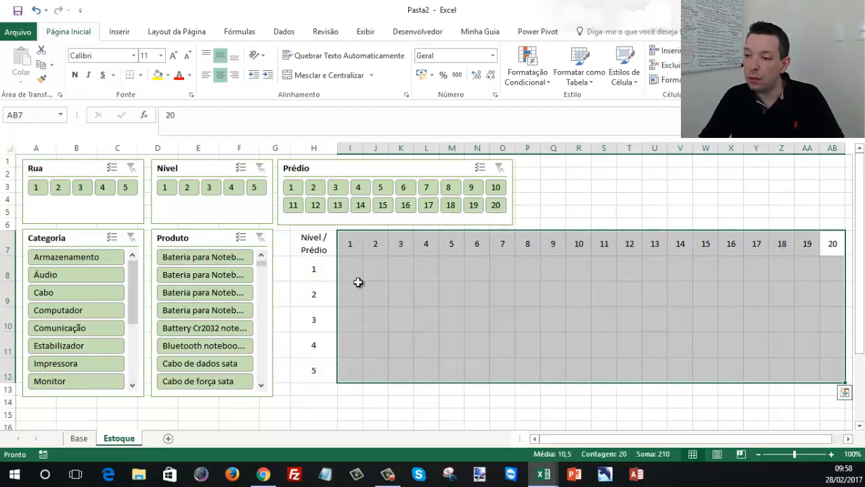
click(357, 273)
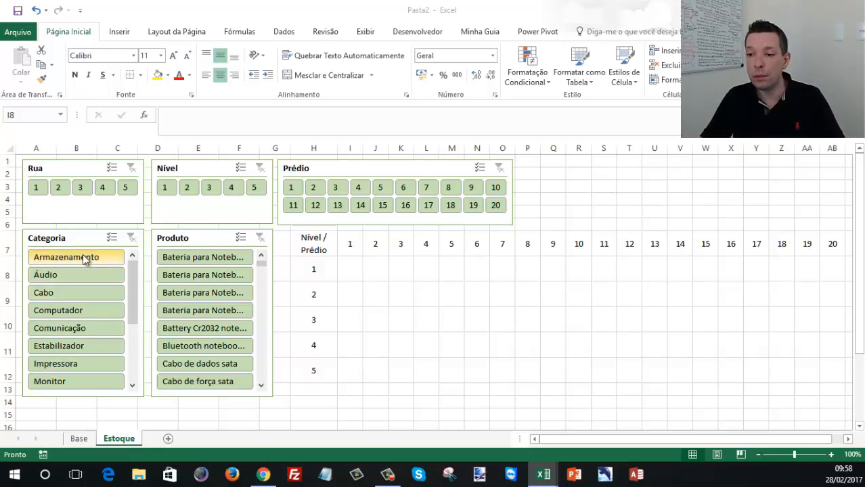
click(196, 258)
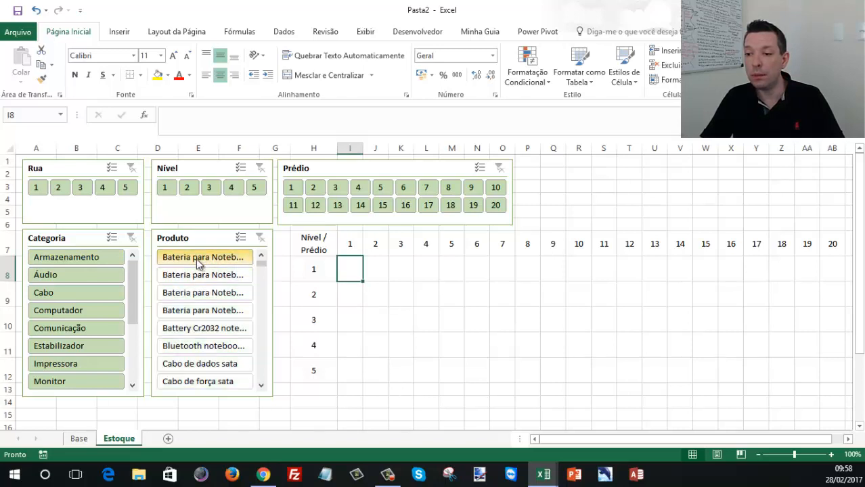
click(76, 441)
drag(135, 175, 137, 192)
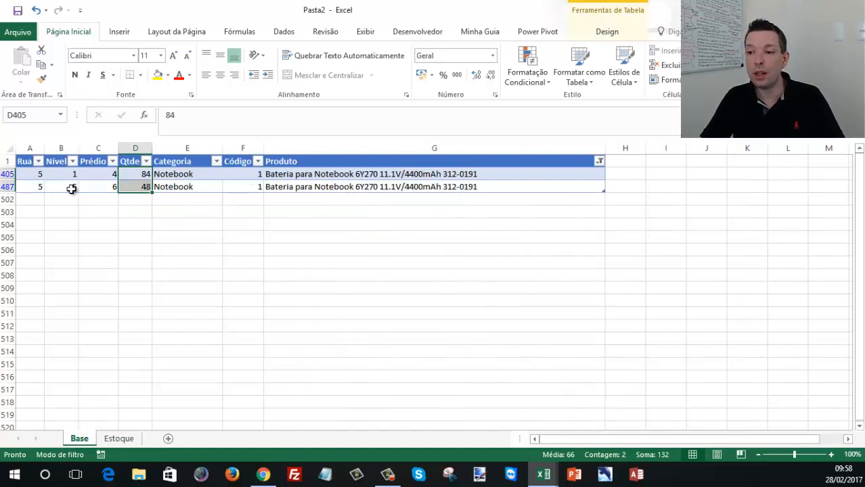
mouse_move(58, 174)
mouse_down()
mouse_move(59, 187)
mouse_move(33, 177)
mouse_move(59, 186)
mouse_up()
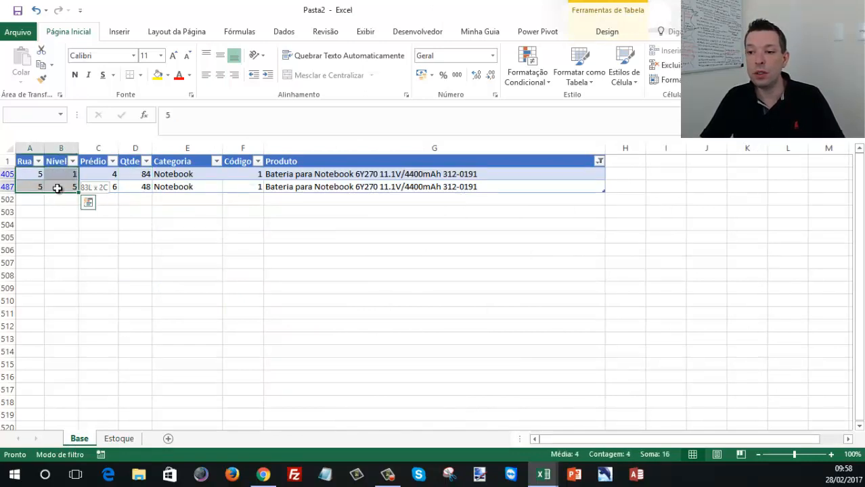
click(132, 440)
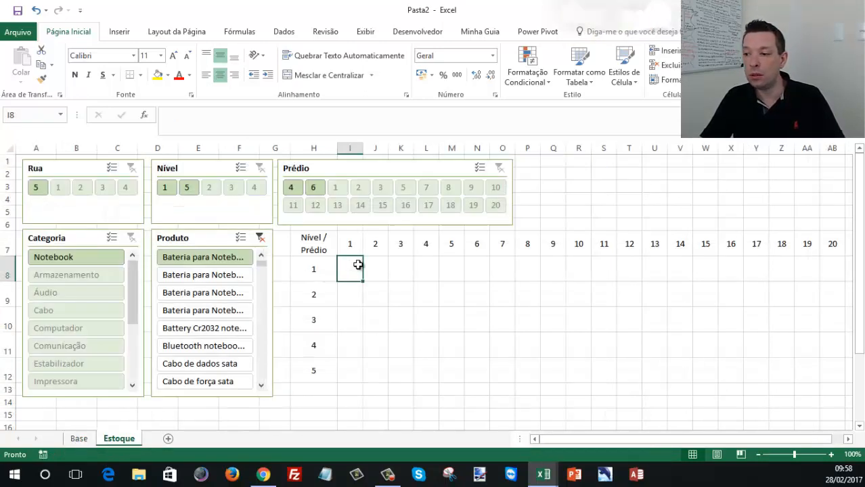
drag(359, 269, 822, 364)
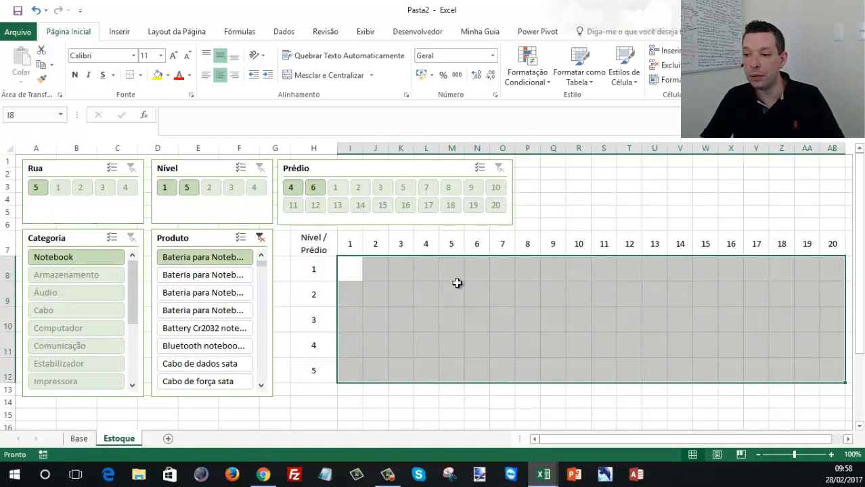
click(353, 269)
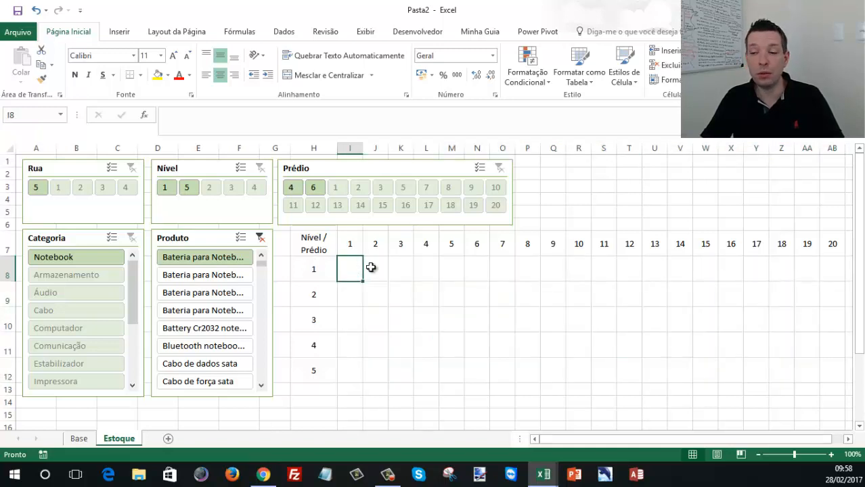
click(79, 439)
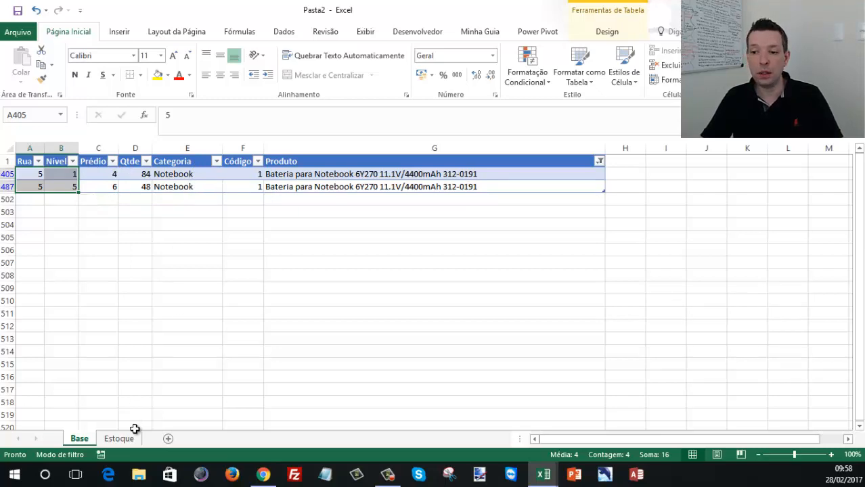
click(123, 441)
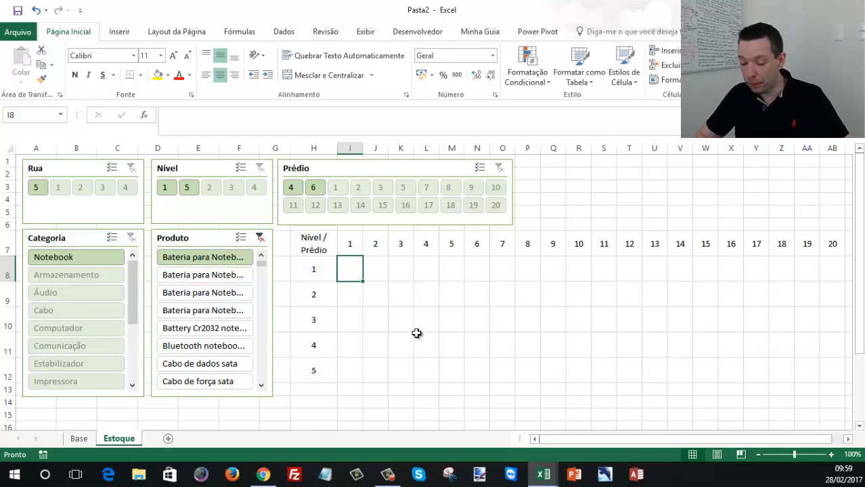
text(=s)
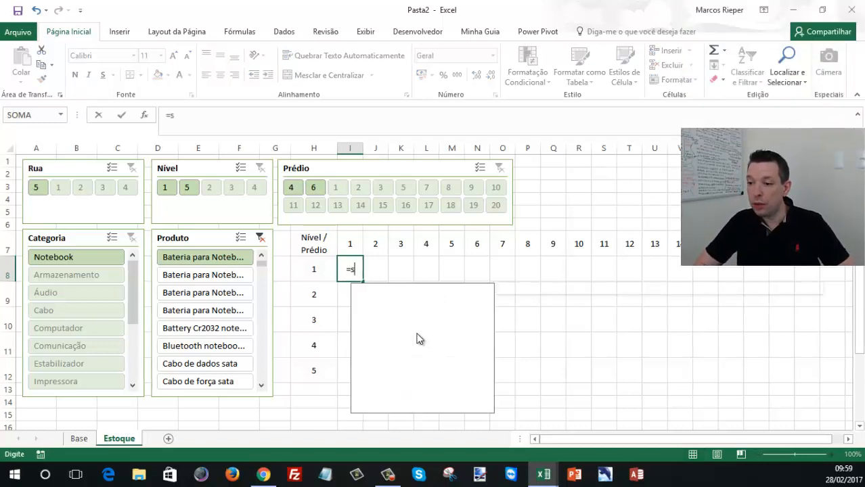
text(oma)
key(BackSpace)
key(BackSpace)
key(BackSpace)
key(BackSpace)
text(SOMARPRODUTO)
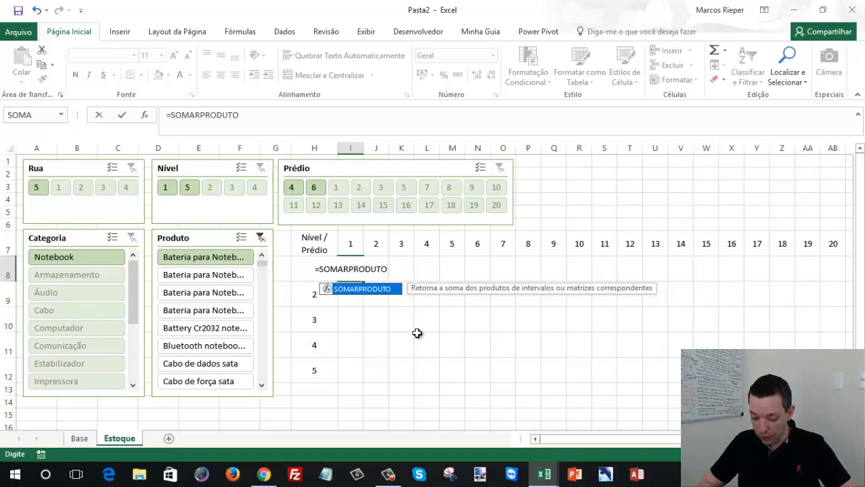
text(()
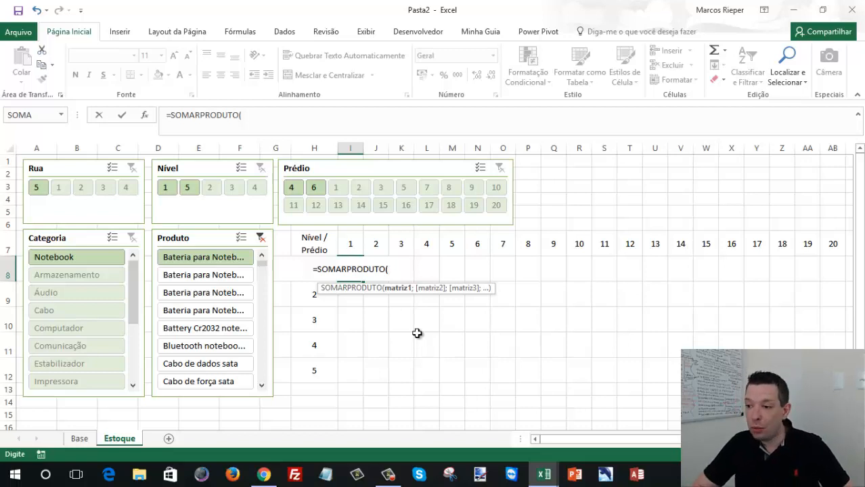
text(SE()
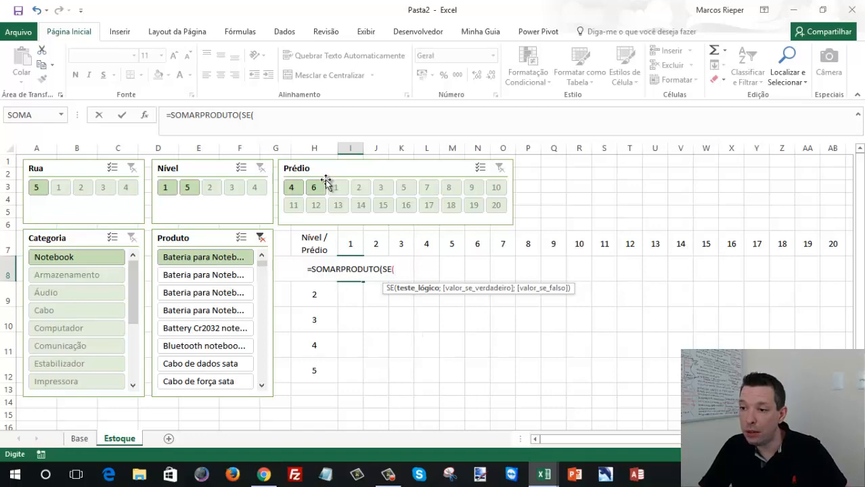
click(80, 439)
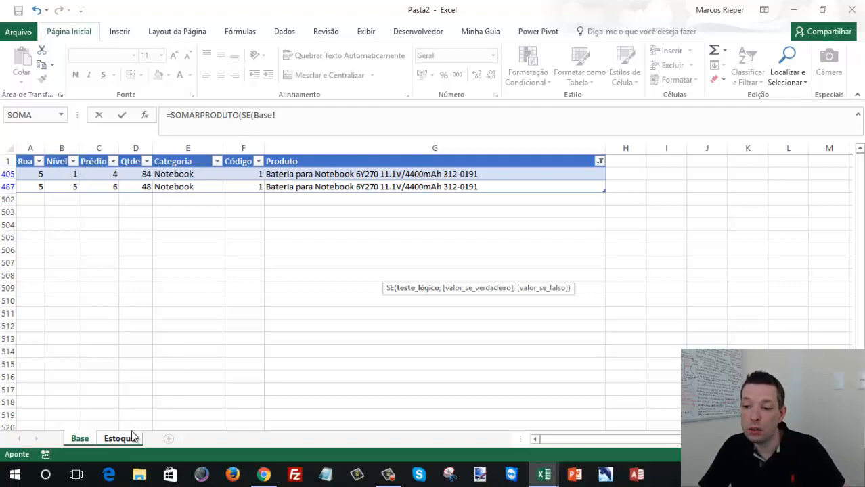
key(Escape)
- Clear all filters from the stock table on the Base sheet
click(88, 440)
click(99, 156)
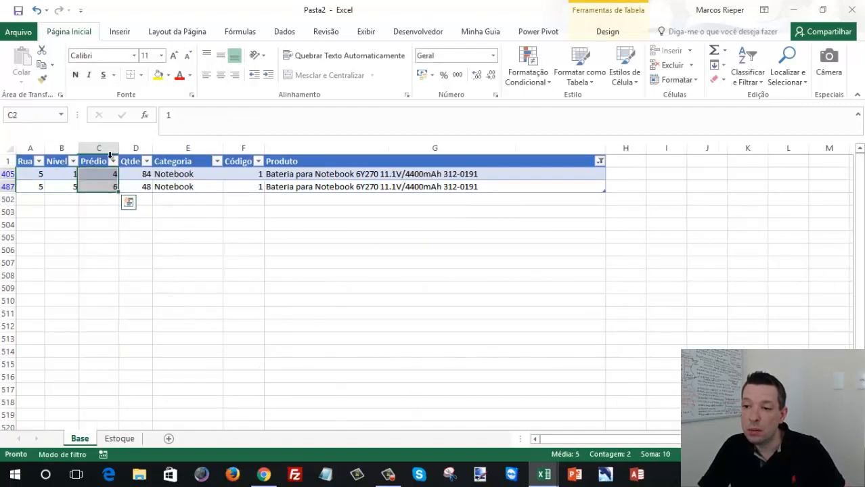
click(100, 164)
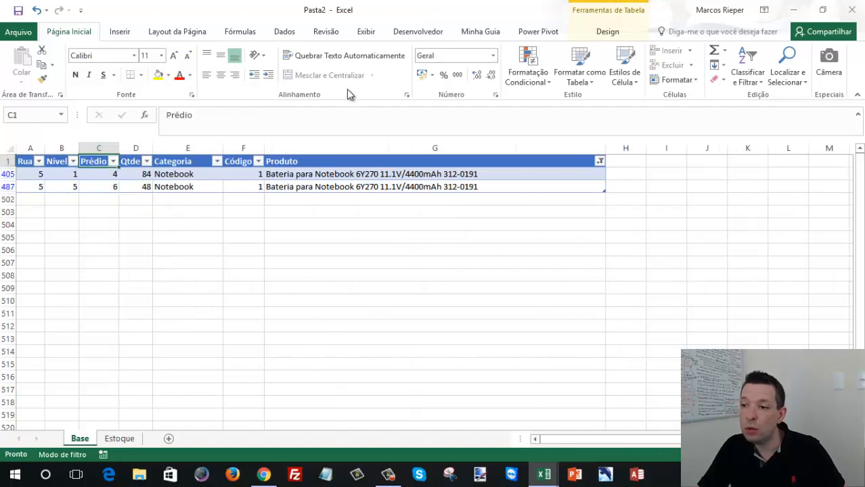
click(275, 34)
click(375, 51)
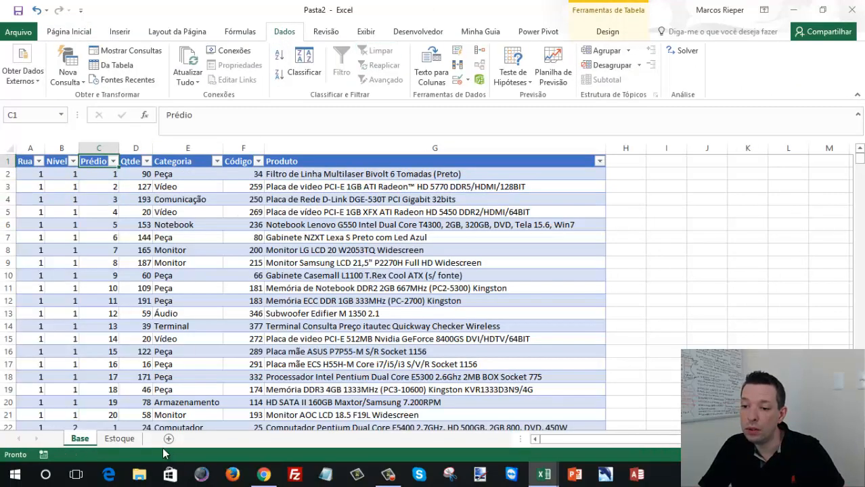
- Start the formula =SOMARPRODUTO(SE( in cell I8 of Estoque, pointing its first condition at the Base sheet
click(119, 438)
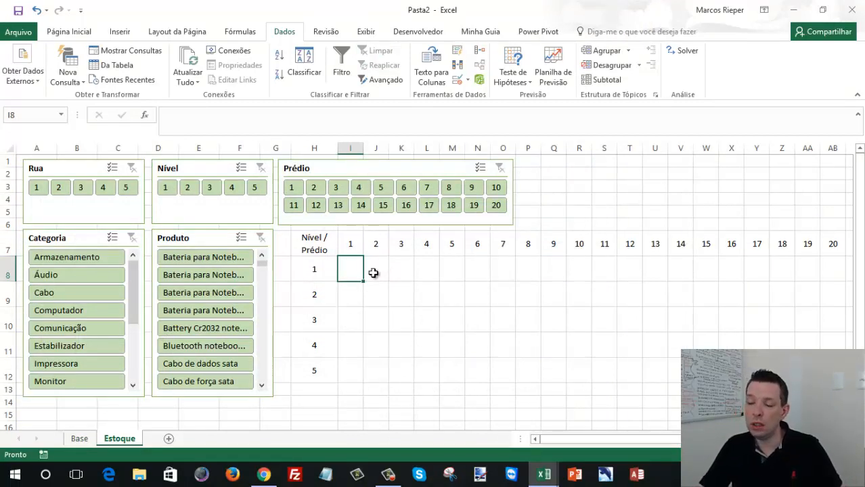
text(=)
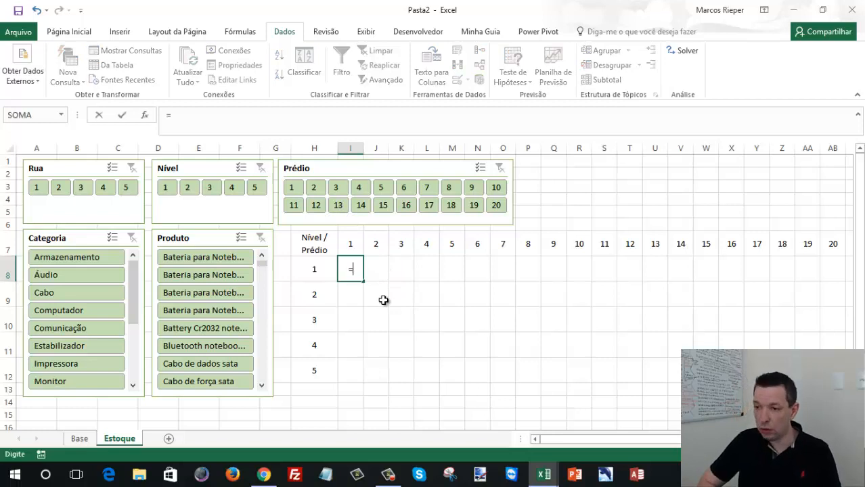
text(SOMARPDO)
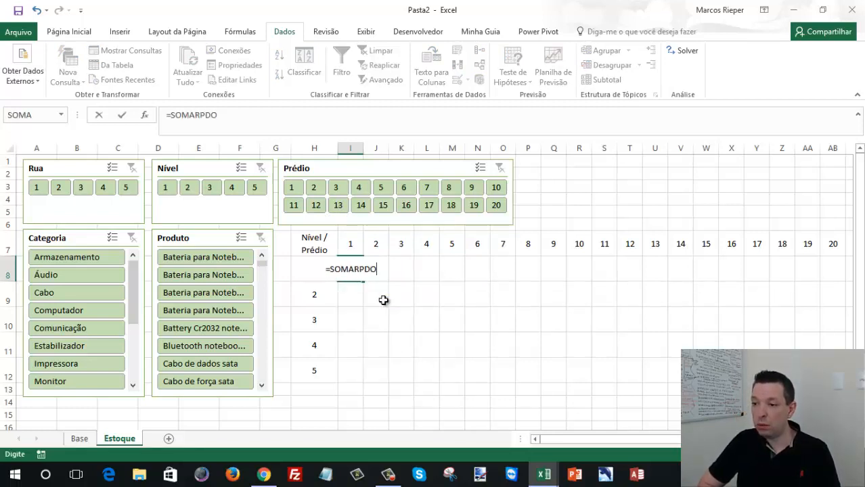
key(BackSpace)
key(BackSpace)
text(RODUTO()
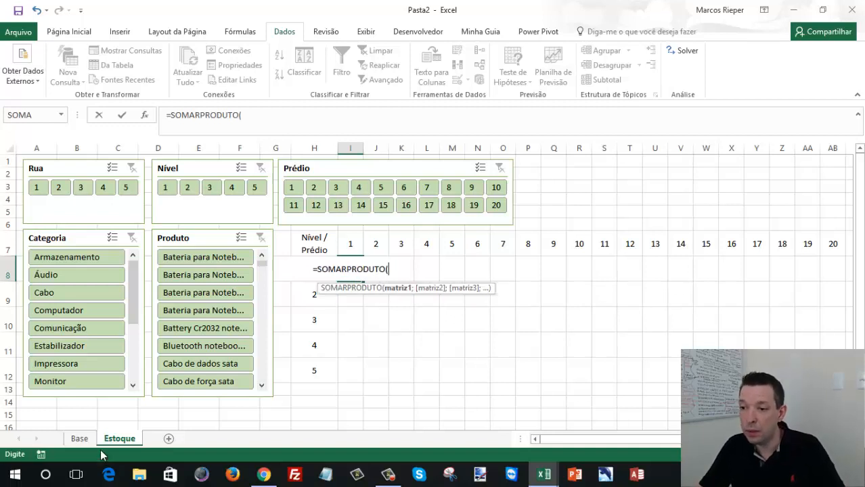
text(SE()
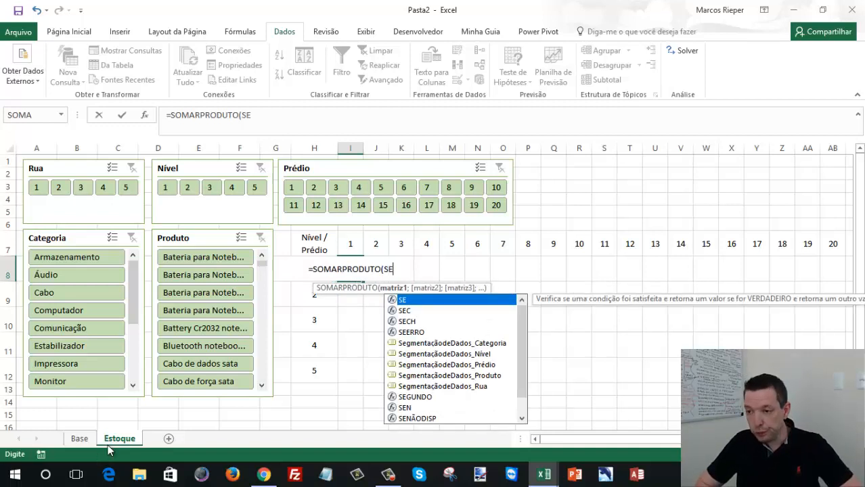
click(79, 438)
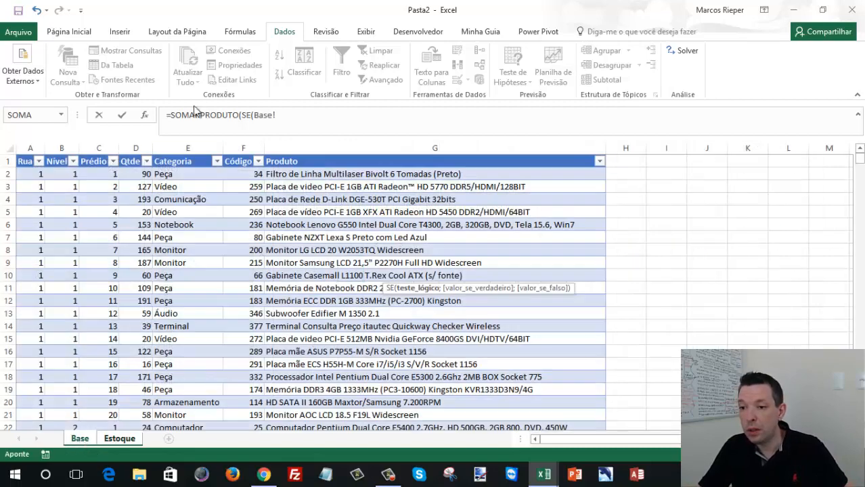
click(57, 171)
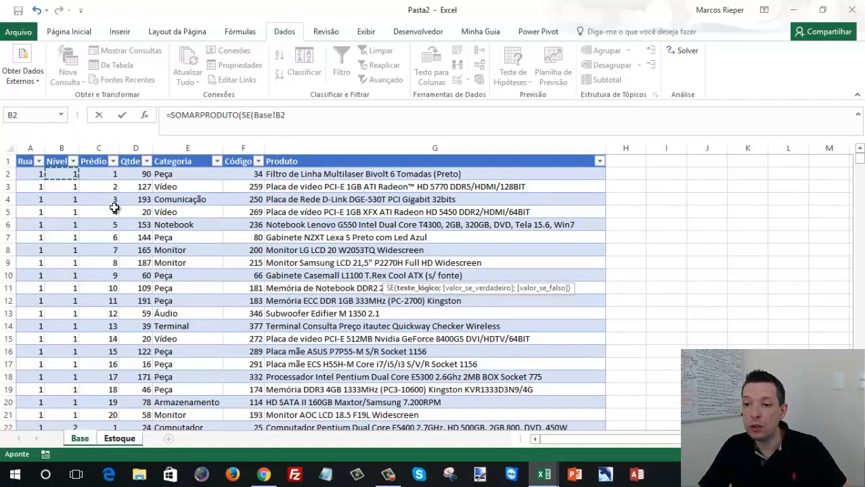
key(ctrl+shift+Down)
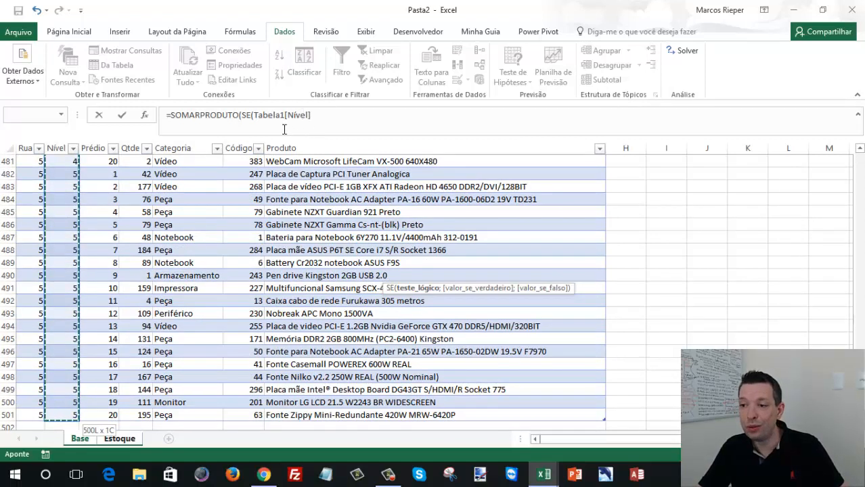
drag(254, 115, 345, 121)
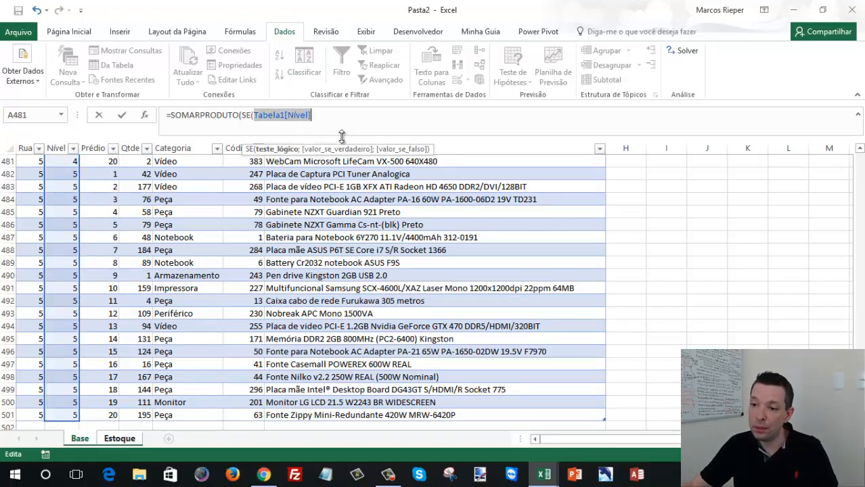
- Use the plain Nível data range Base!B2:B501 in the first SE condition instead of a structured table reference
click(63, 424)
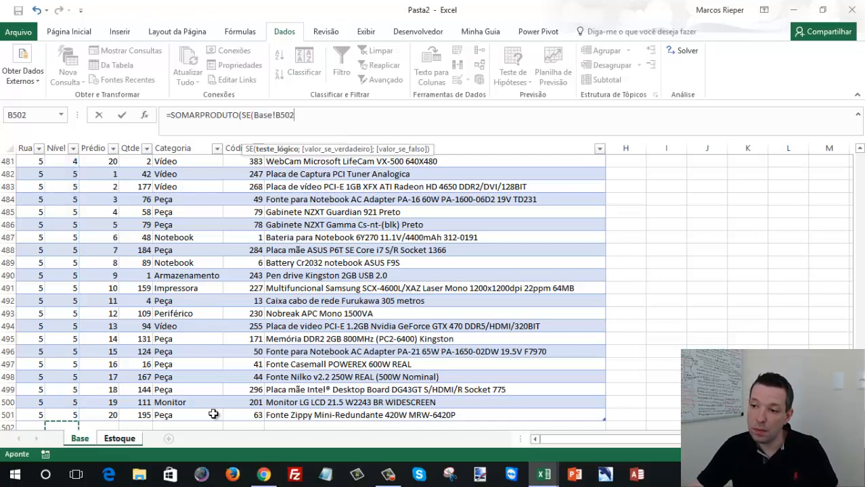
key(shift+Up)
key(shift+Down)
key(shift+Up)
key(ctrl+shift+Up)
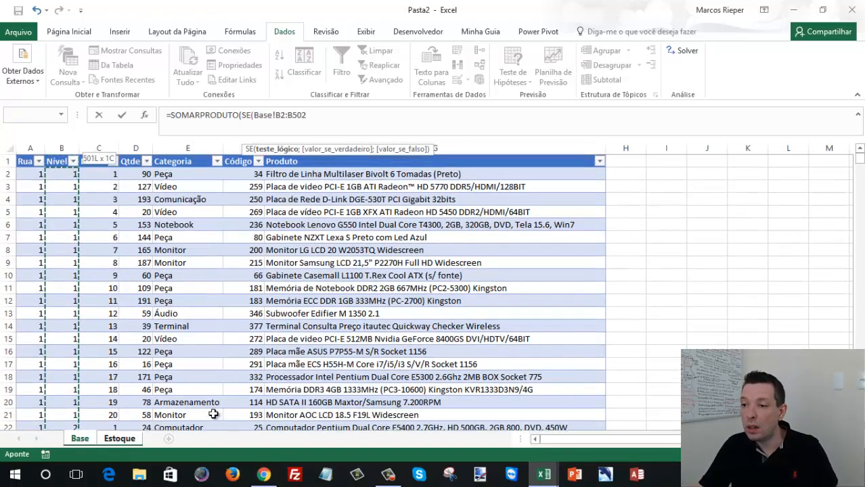
key(BackSpace)
text(1)
- Make the Nível range in the formula absolute, as Base!$B$2:$B$501
click(280, 115)
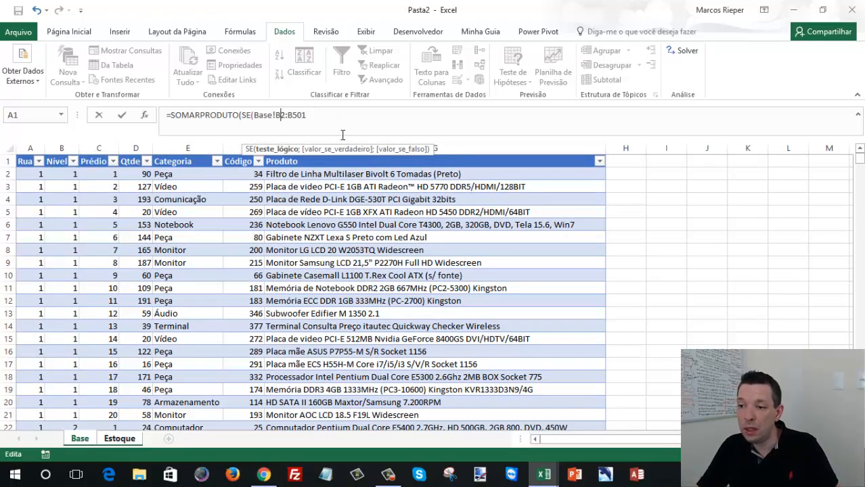
key(F4)
double_click(307, 115)
key(F4)
click(339, 112)
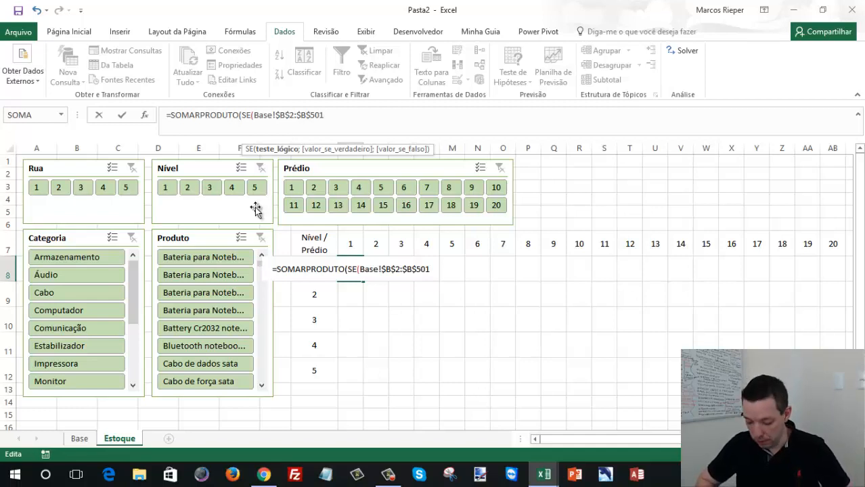
- Compare the Nível range with the row's level header Estoque!$H8, fixing only the column
text(=)
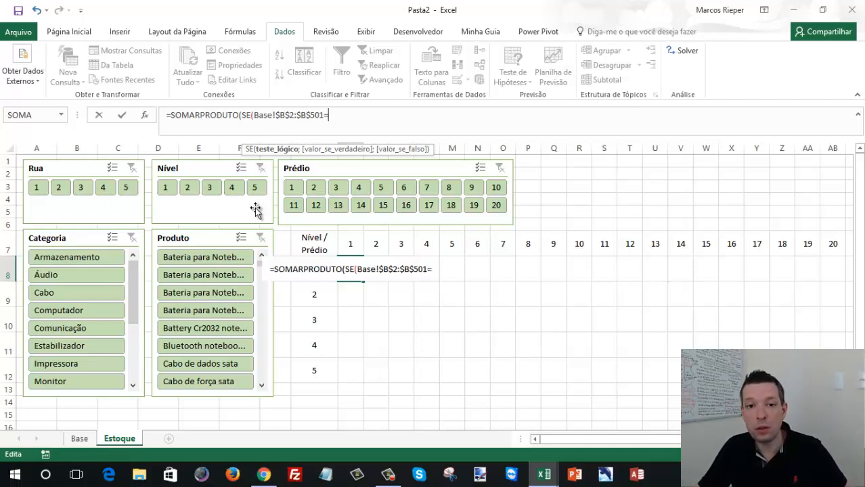
click(314, 295)
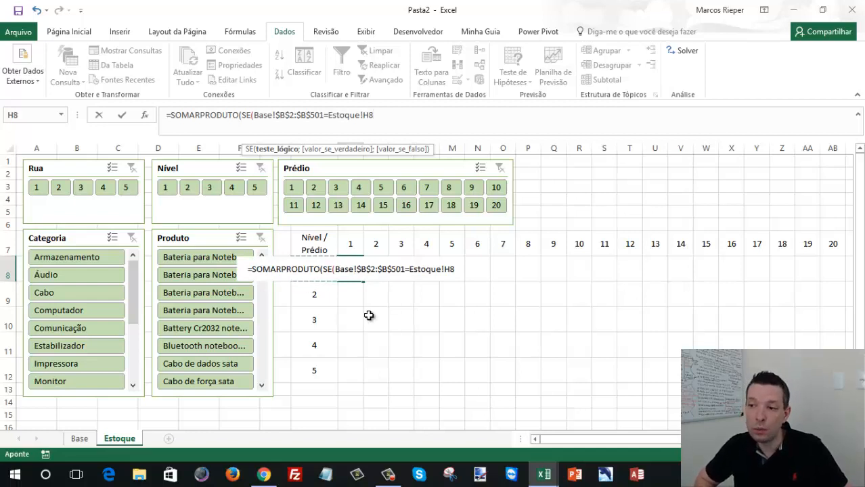
key(F4)
key(F4)
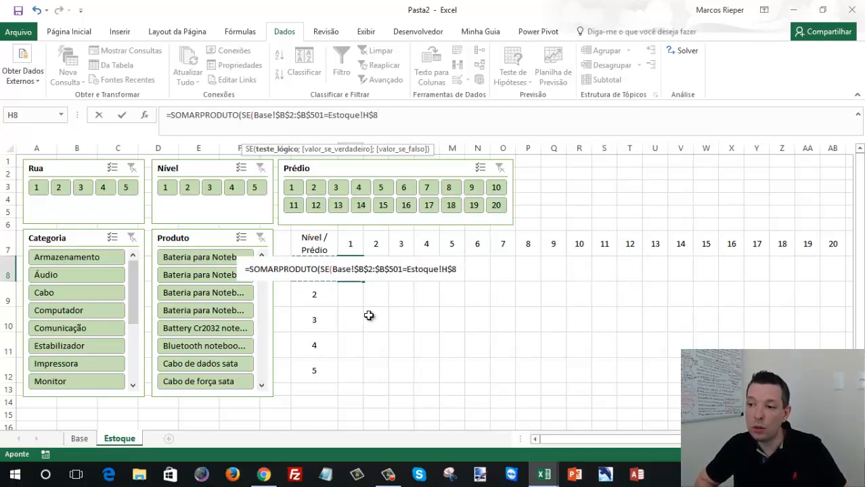
key(F4)
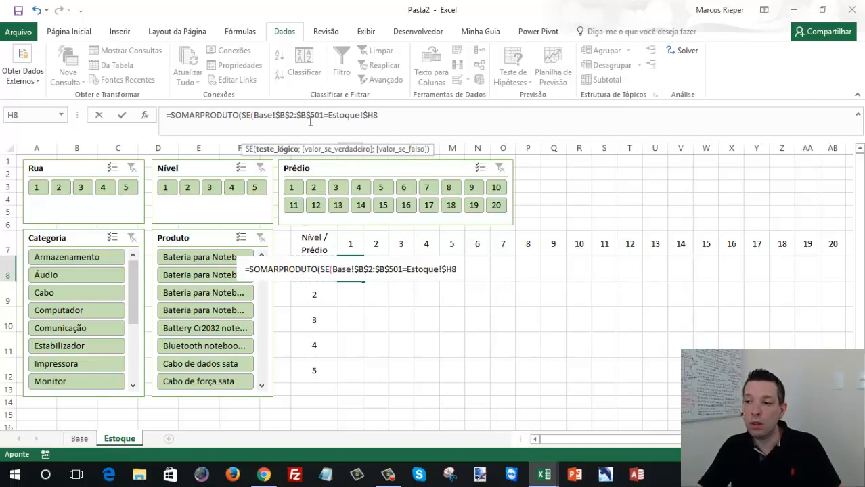
click(417, 125)
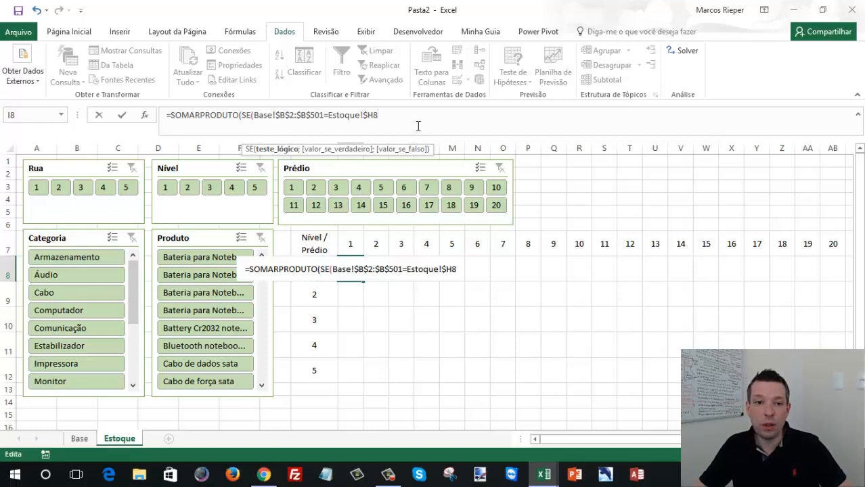
- Nest a second SE as the true value, with the Prédio data range Base!C2:C501 in its condition
text(;)
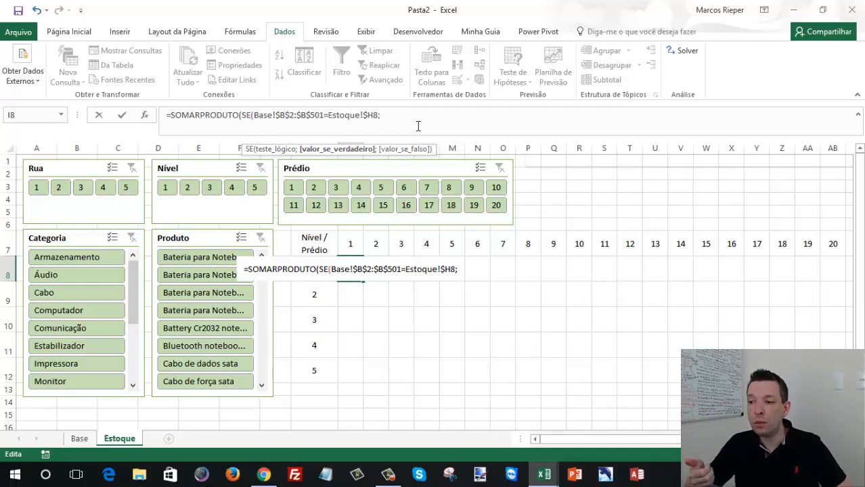
text(SE()
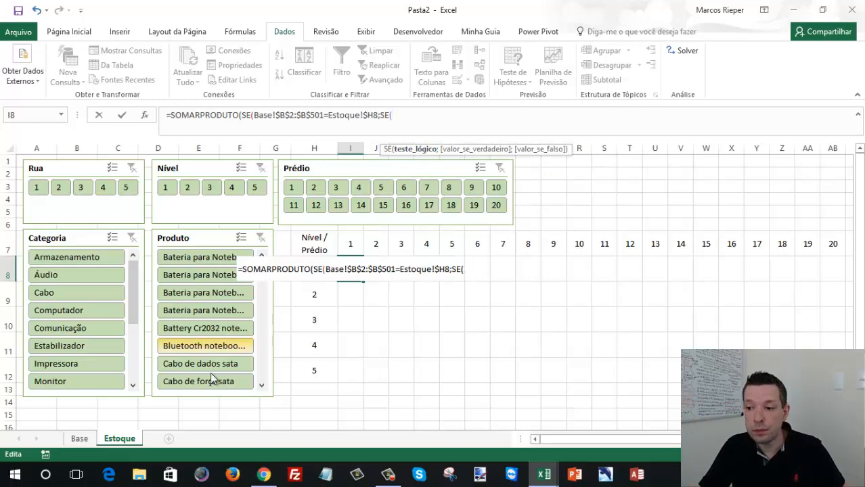
click(79, 438)
click(98, 147)
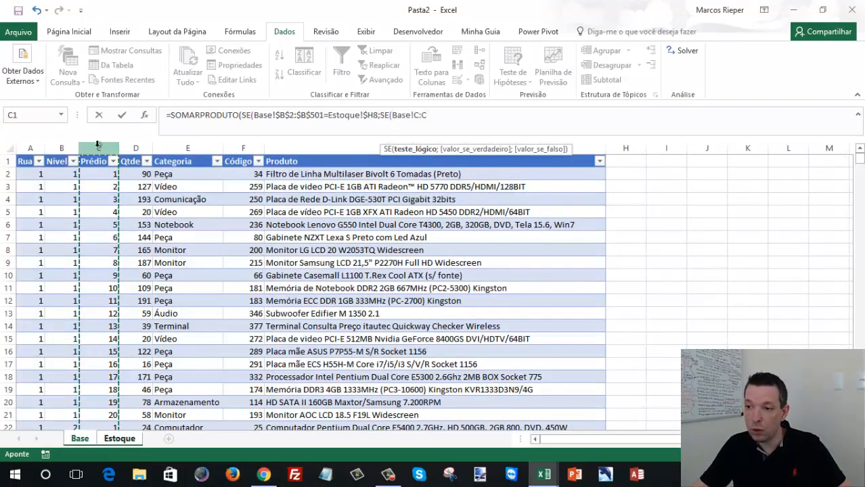
click(98, 174)
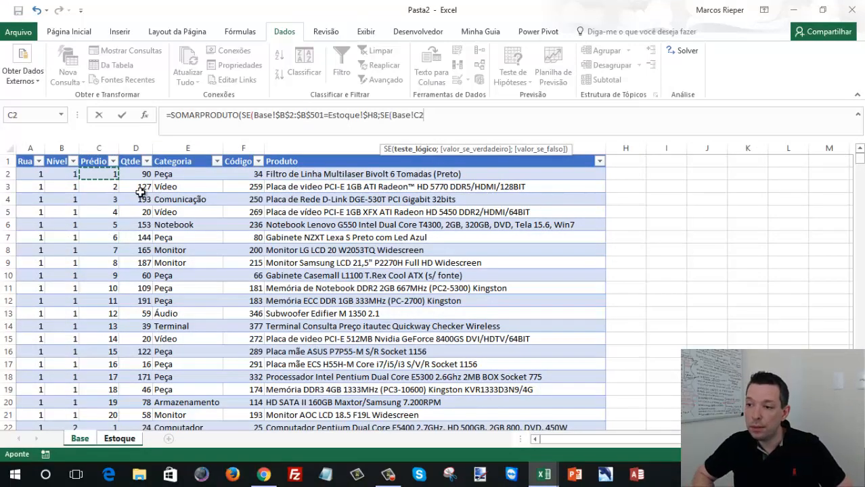
key(ctrl+shift+Down)
key(shift+Down)
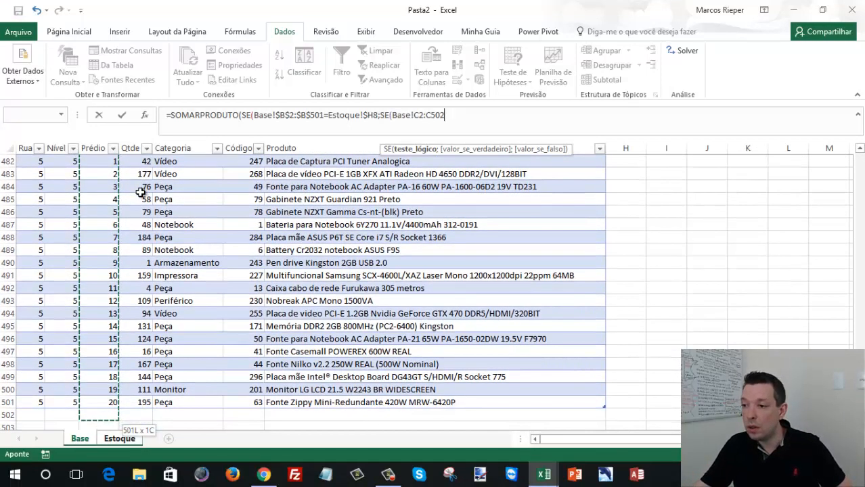
key(BackSpace)
text(1)
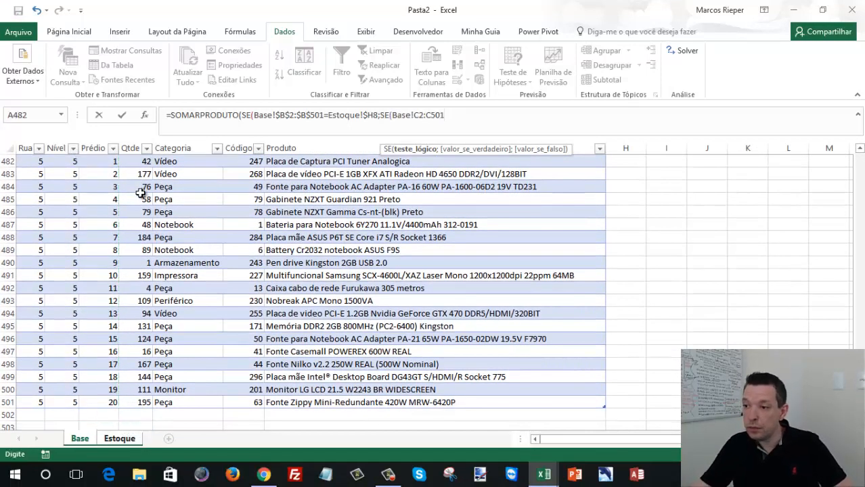
- Make the Prédio range in the nested SE absolute, as Base!$C$2:$C$501
key(F4)
click(422, 115)
key(F4)
click(465, 115)
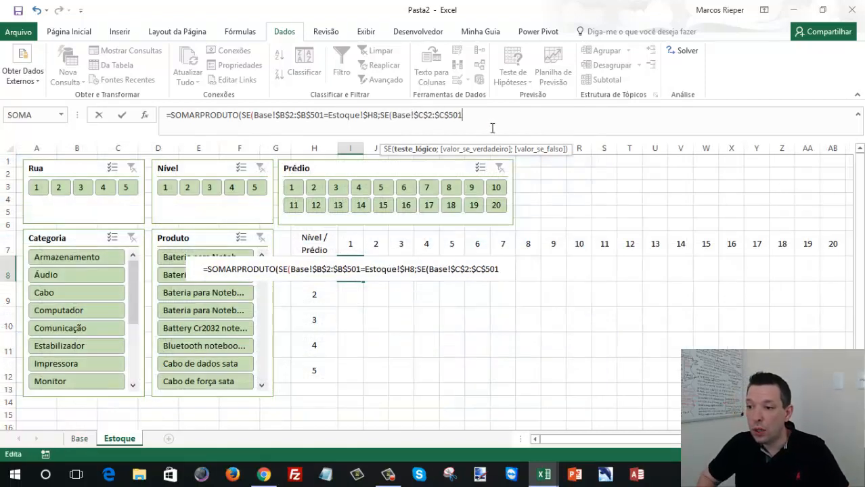
- Compare the Prédio range with the column's building header Estoque!I$7, fixing only the row
text(=)
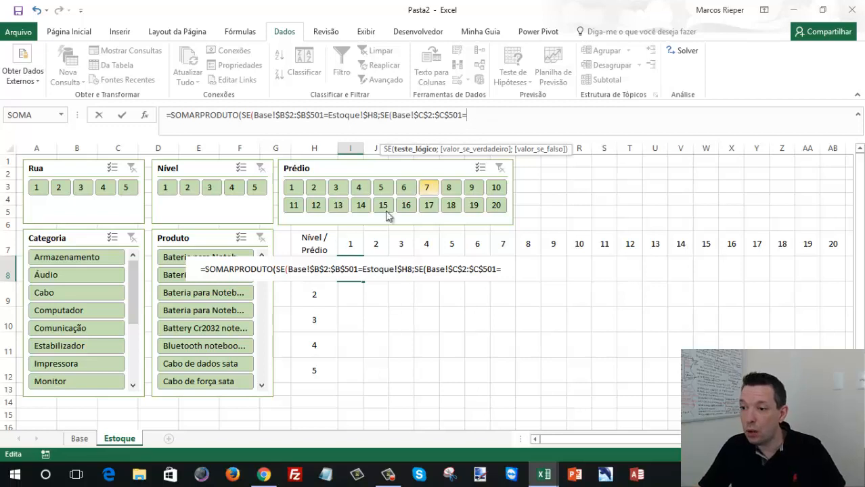
click(348, 246)
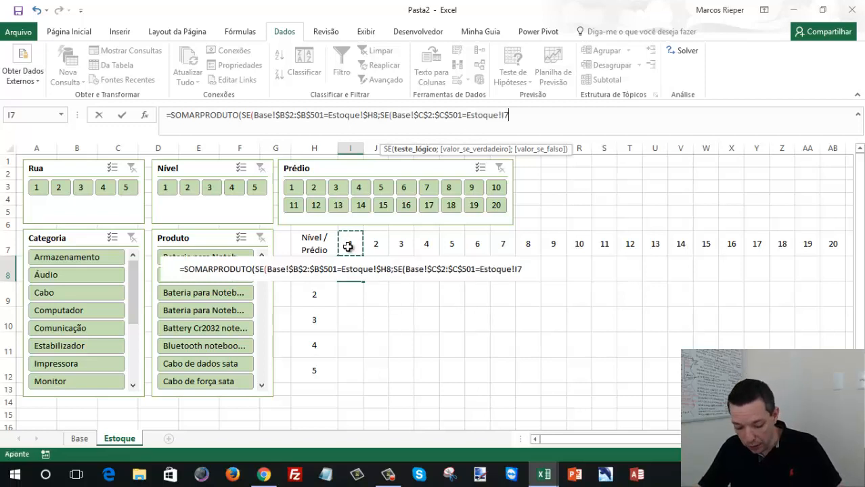
key(F4)
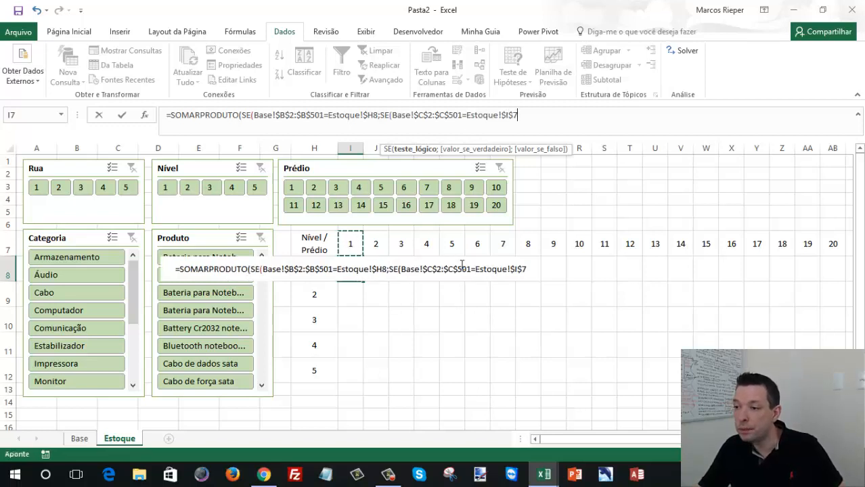
key(F4)
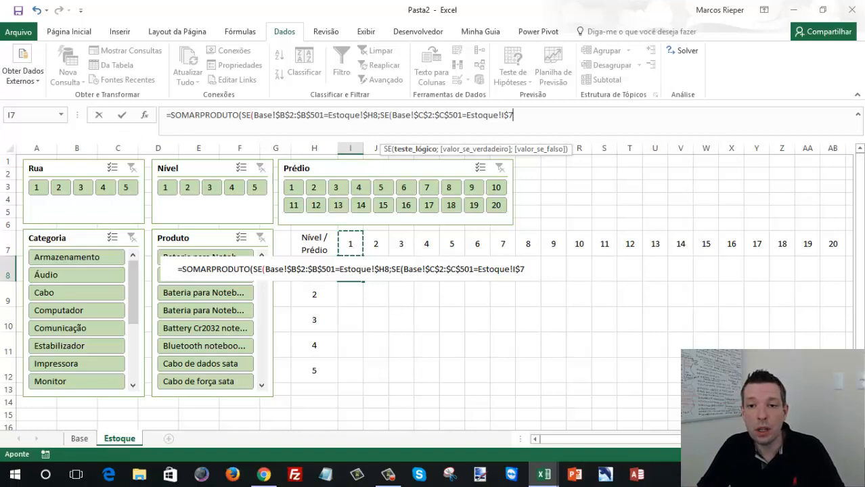
- Add the Qtde data on the Base sheet, Base!D2:D502, as the nested SE's true value
text(;)
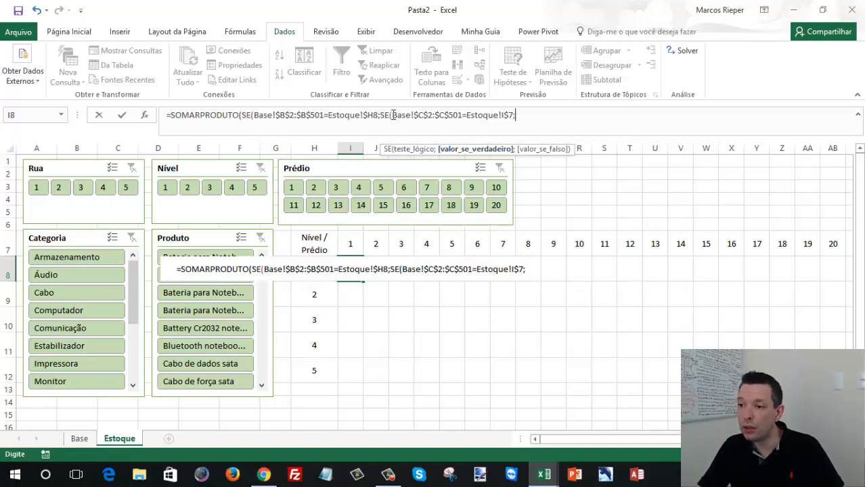
click(84, 440)
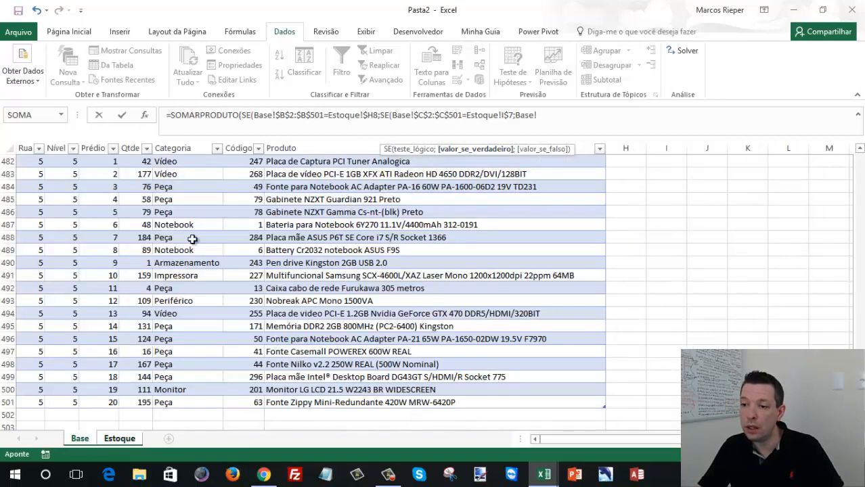
click(200, 212)
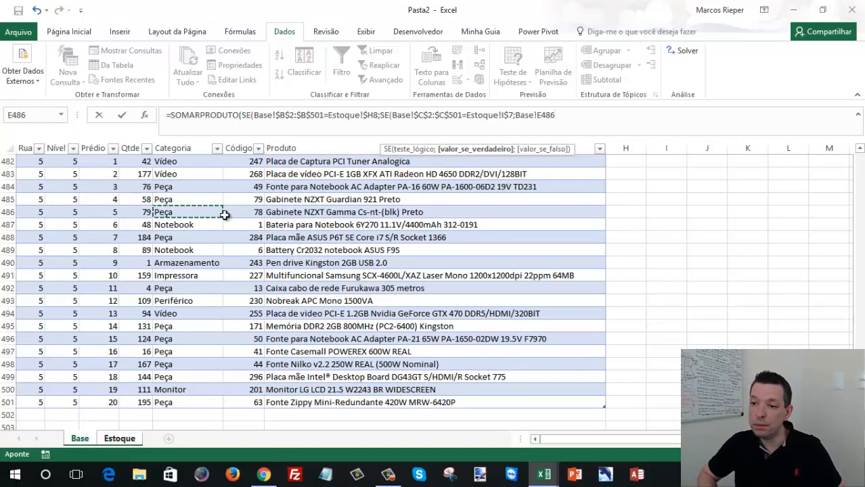
key(ctrl+Up)
key(Left)
key(Down)
key(ctrl+shift+Down)
key(shift+Down)
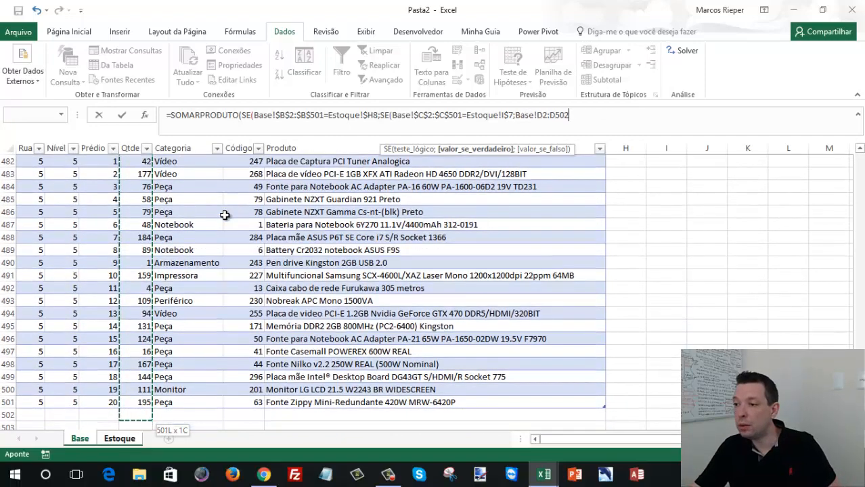
- Correct the end of the Qtde range in the formula to D501
click(546, 115)
key(Delete)
text(1)
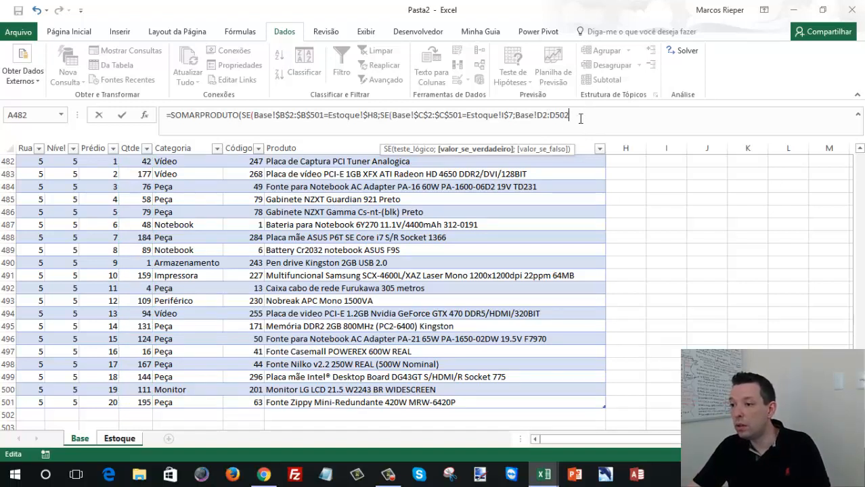
key(BackSpace)
text(1)
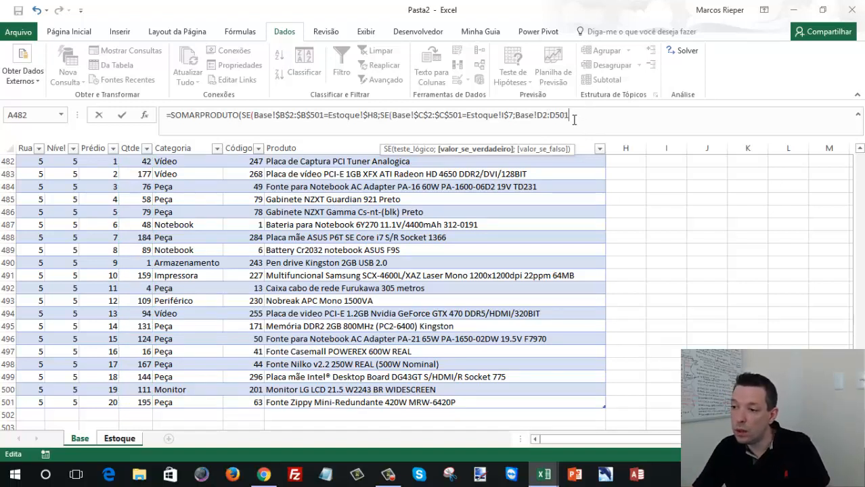
- Make the Qtde range absolute, as Base!$D$2:$D$501, and close both SE functions
click(542, 117)
key(F4)
click(563, 116)
key(F4)
click(603, 118)
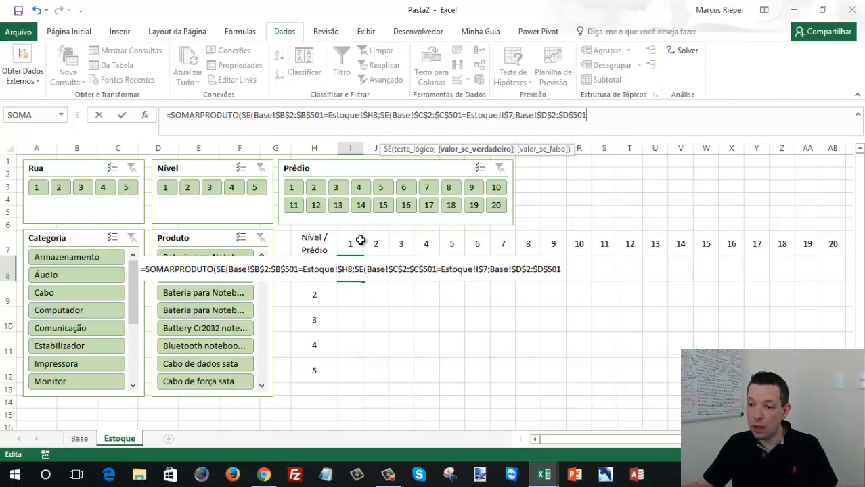
text())
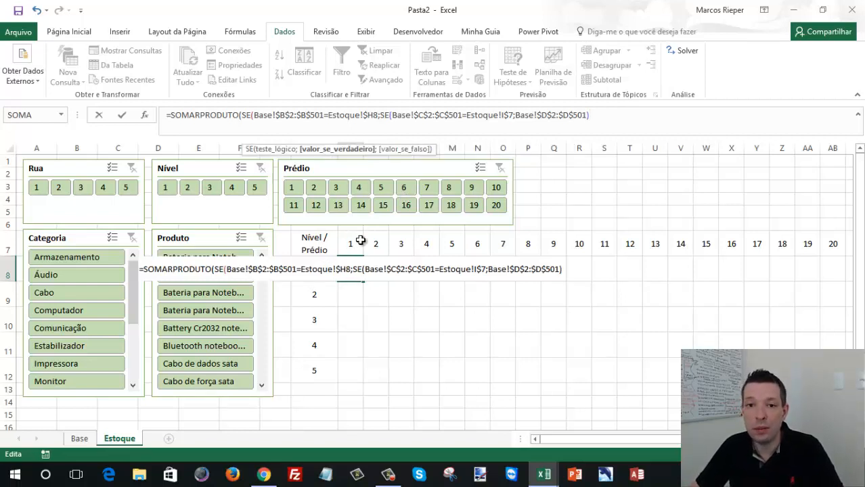
text())
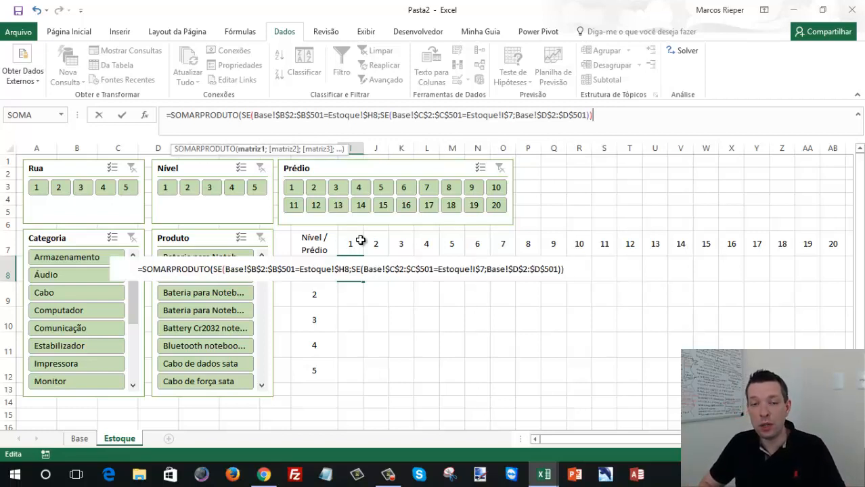
text(*)
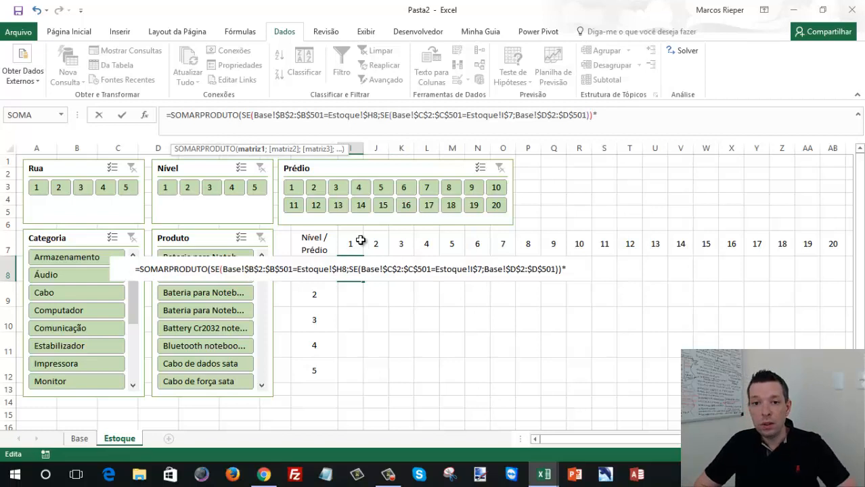
text(sub)
- Multiply the SE result by a SUBTOTAL function using function number 3 - CONT.VALORES
key(BackSpace)
key(BackSpace)
key(BackSpace)
text(SUBTOTAL)
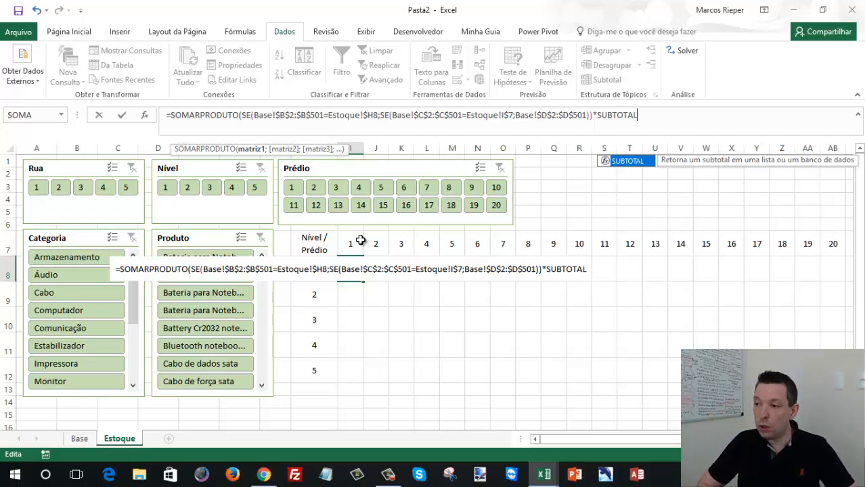
text(()
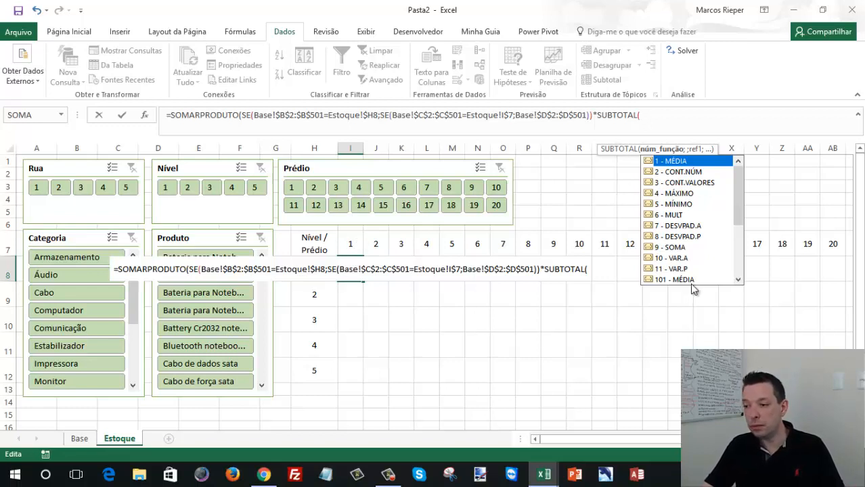
mouse_move(734, 186)
mouse_down()
mouse_move(738, 241)
mouse_move(737, 180)
mouse_up()
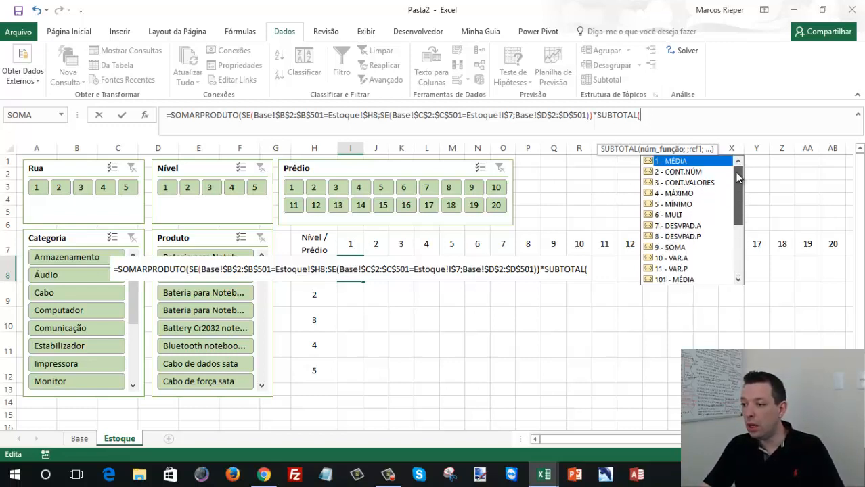
double_click(691, 183)
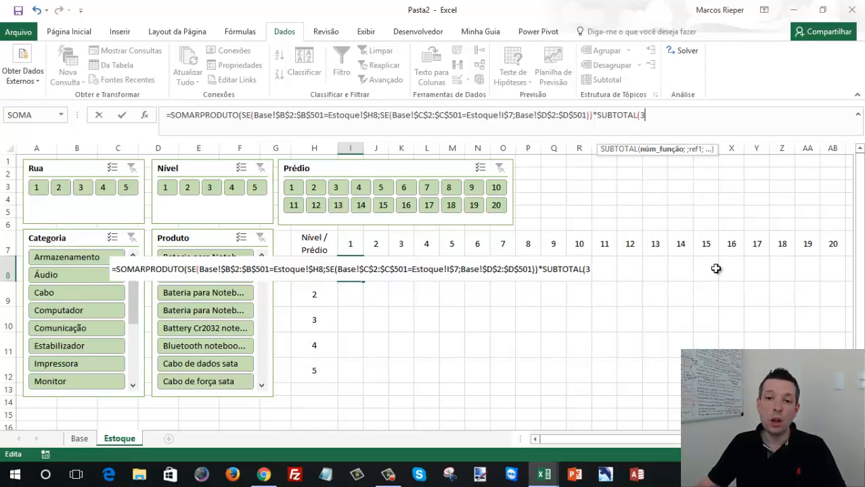
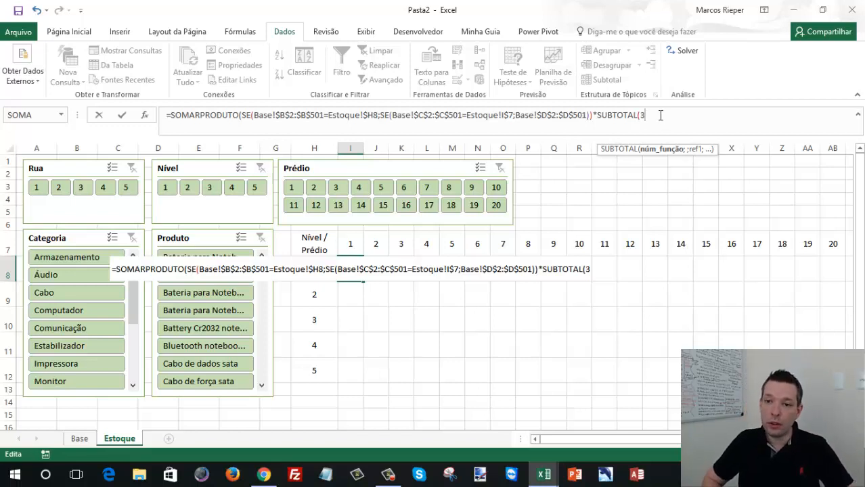
- Add a DESLOC function as SUBTOTAL's reference argument, with the absolute cell Base!$A$2 as its starting reference
text(;)
text(D)
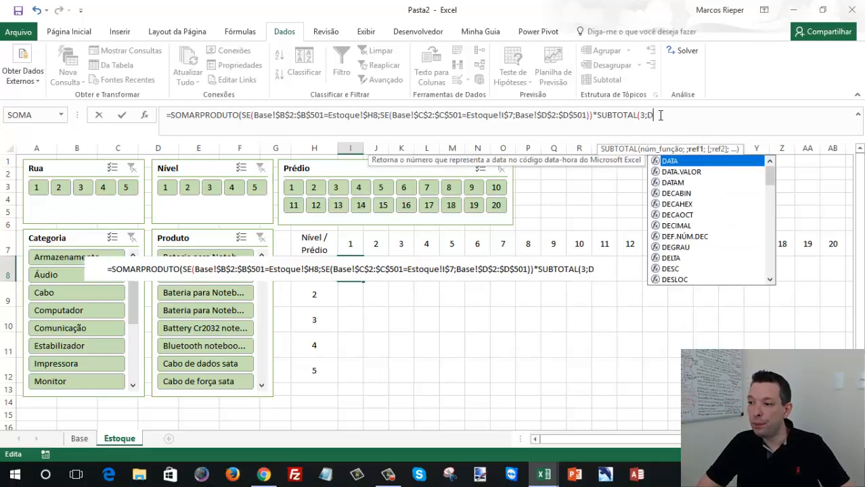
text(ESLOC()
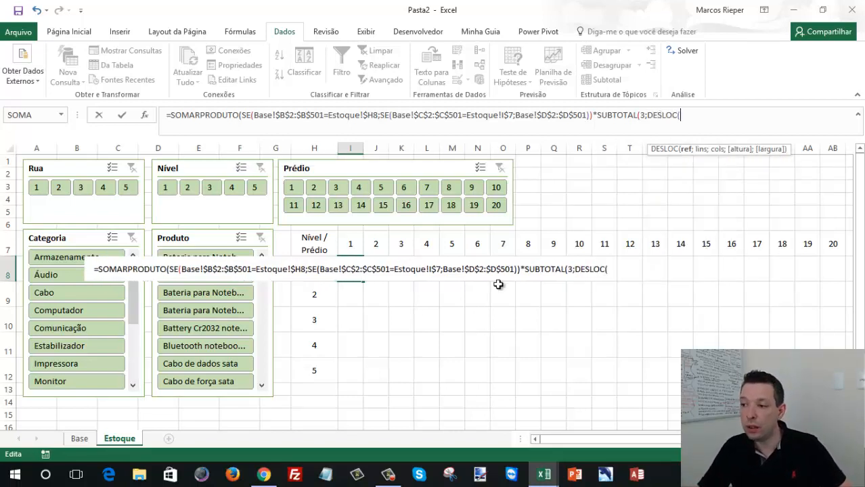
click(88, 440)
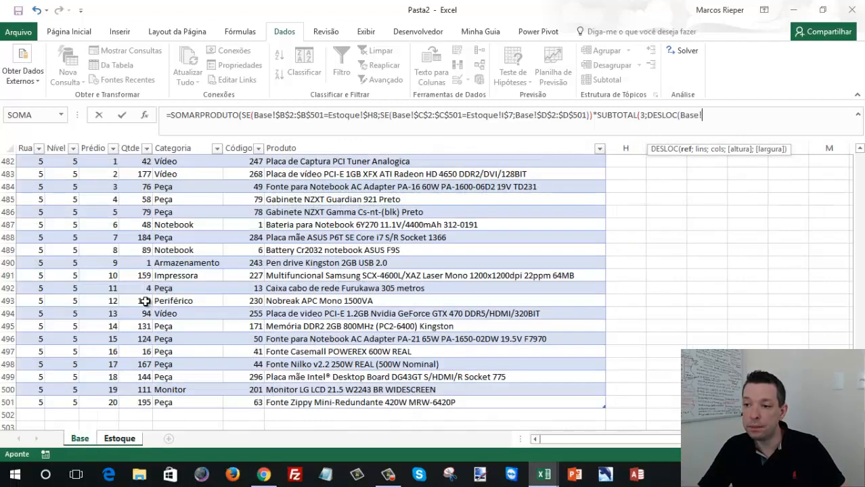
click(181, 201)
key(ctrl+Home)
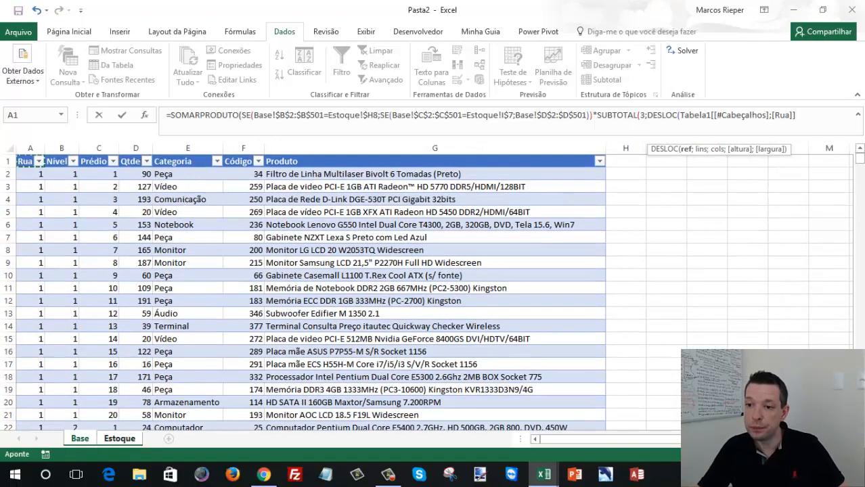
click(34, 176)
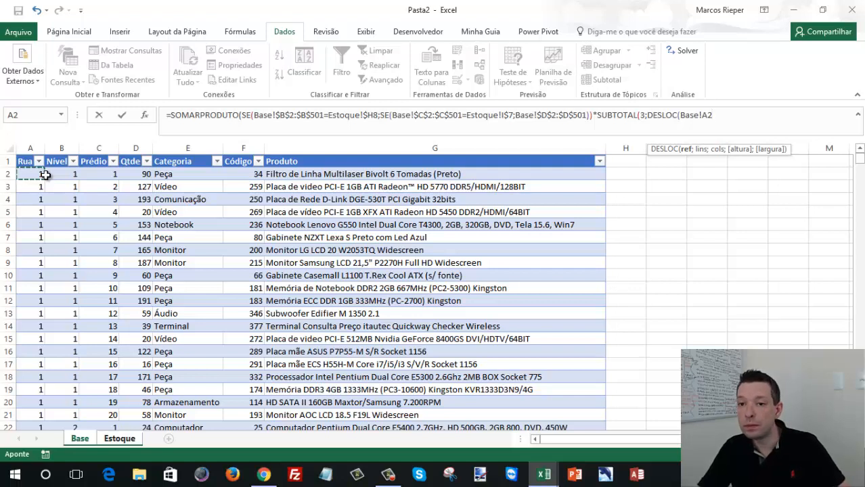
key(F4)
text(;)
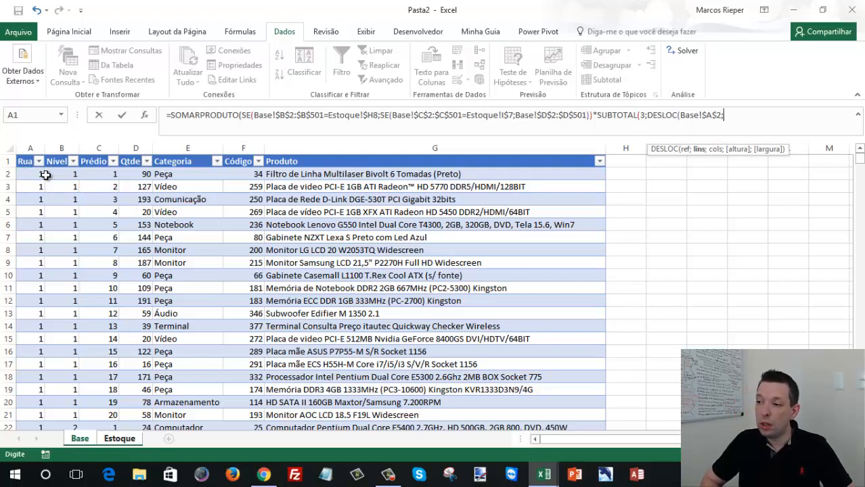
text(LIN)
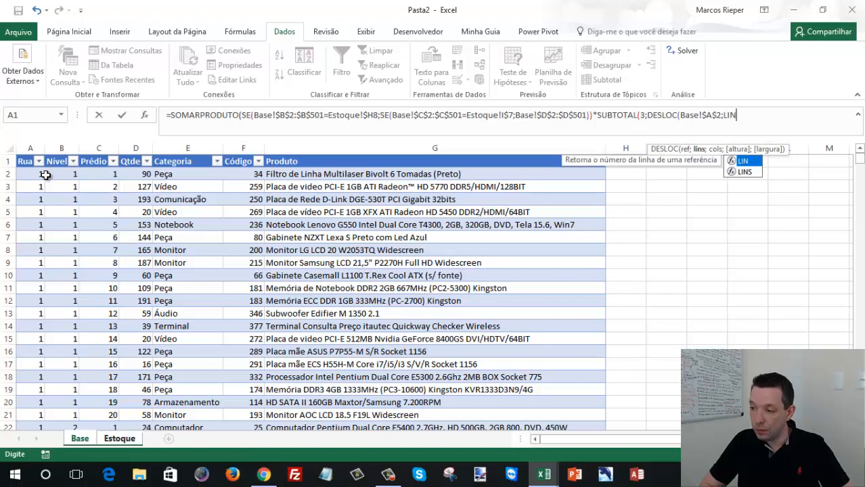
text(()
- Begin DESLOC's row offset with a LIN function over the Rua data on the Base sheet, Base!A2:A502
click(40, 175)
key(ctrl+shift+Down)
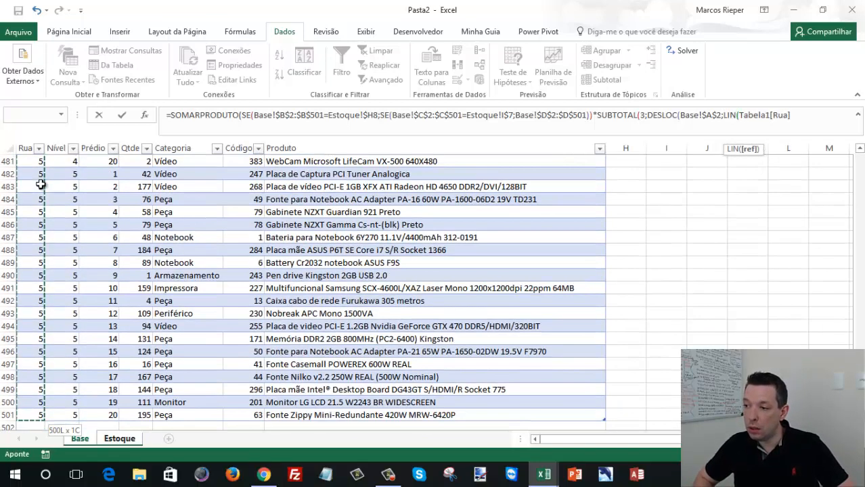
key(shift+Down)
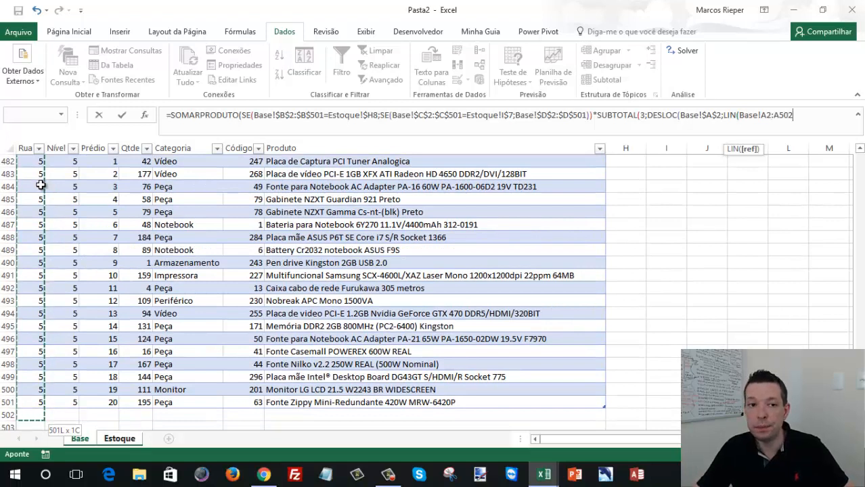
- Correct the end of the LIN range to A501 and make it absolute, as Base!$A$2:$A$501
click(811, 114)
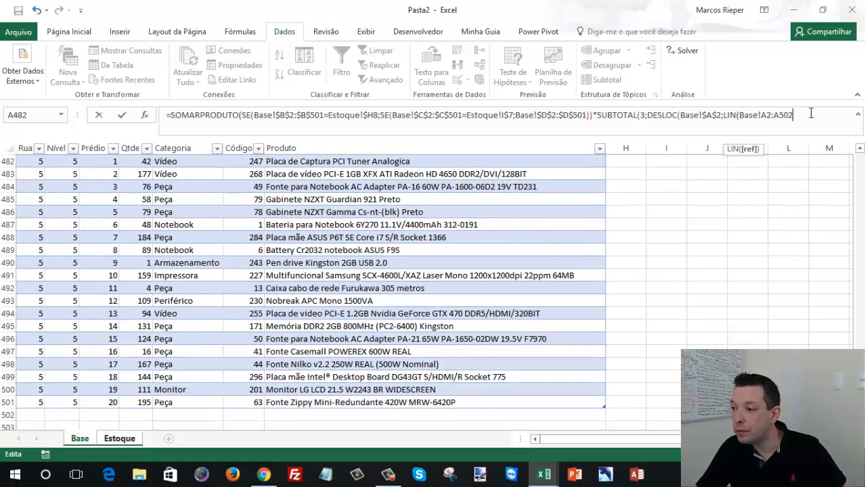
key(BackSpace)
text(1)
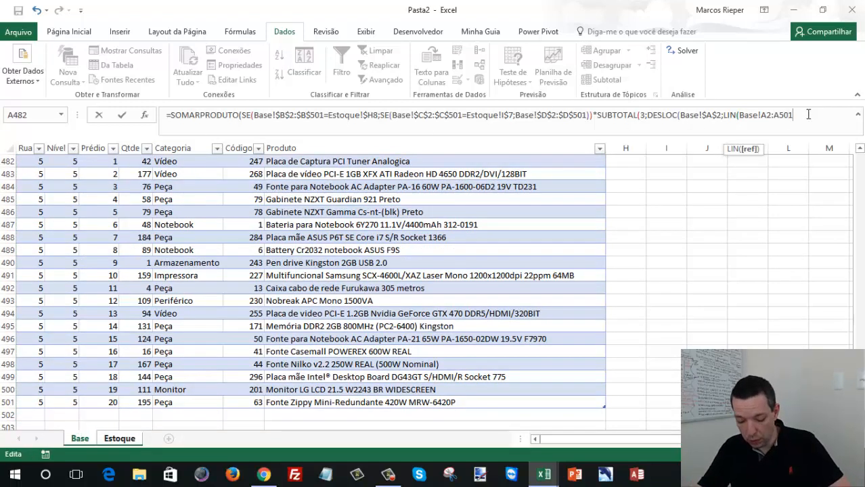
key(F4)
click(766, 114)
key(F4)
click(823, 120)
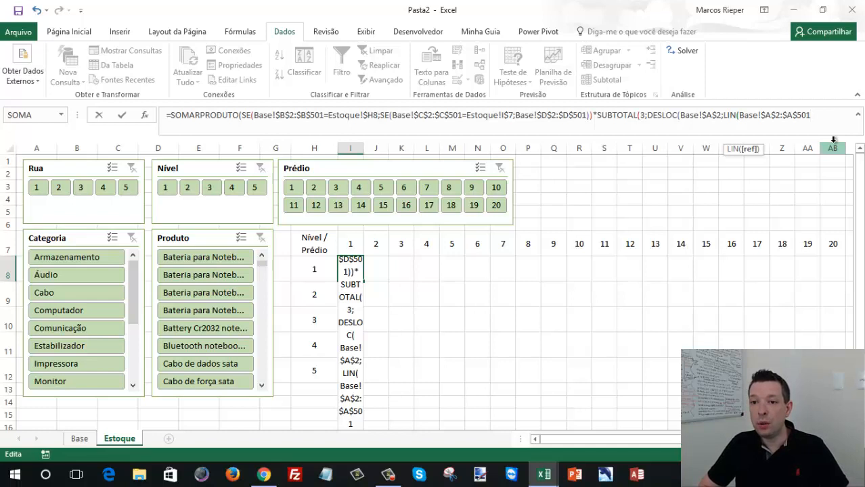
- Close the LIN function and subtract LIN(Base!$A$2) from it to complete DESLOC's row offset
text()-)
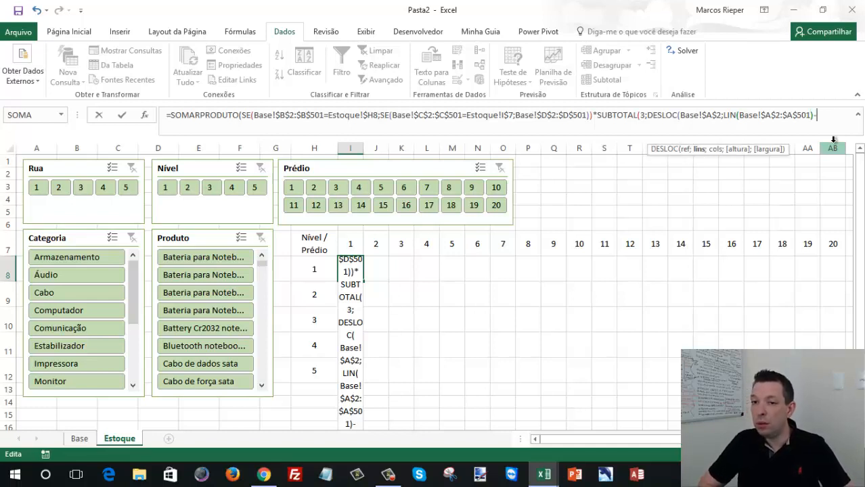
text(LIN)
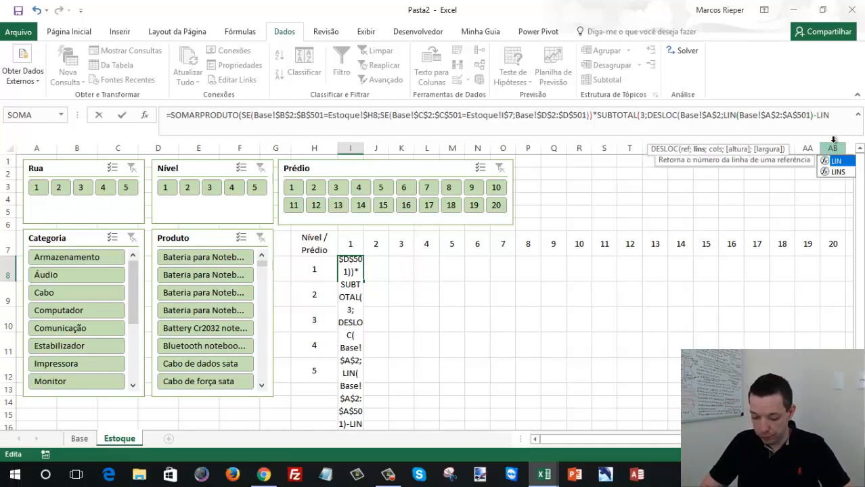
text(()
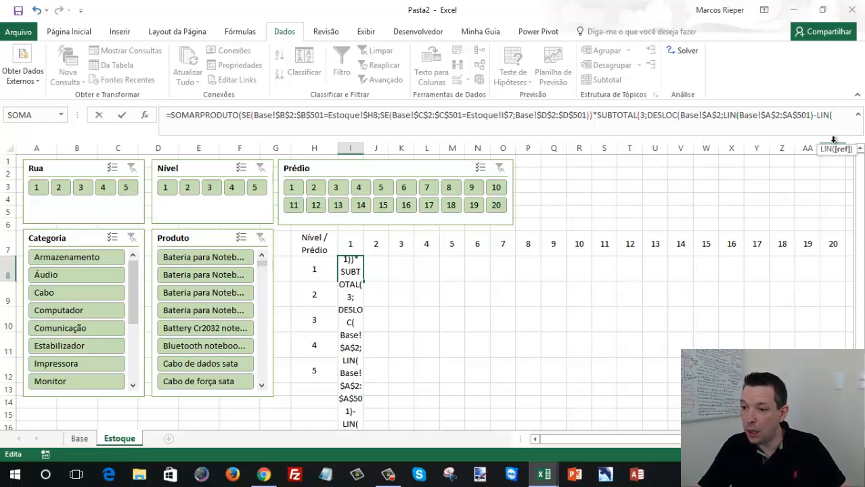
click(86, 439)
click(69, 188)
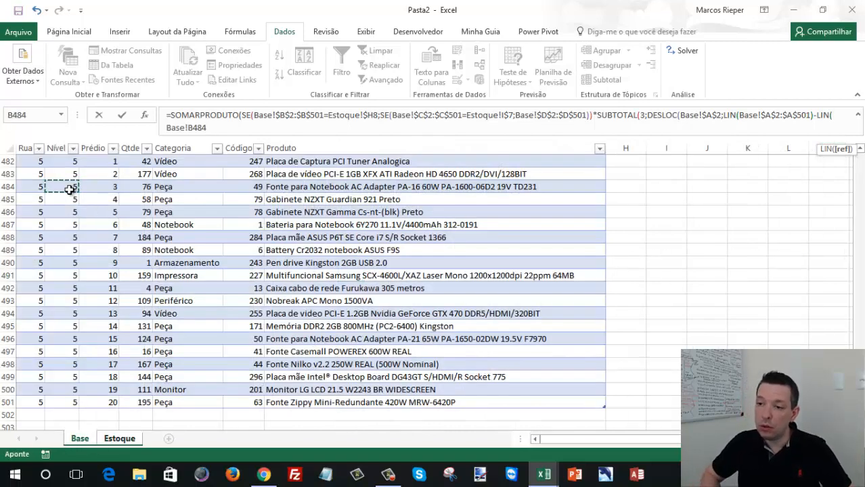
key(ctrl+Up)
key(Down)
key(Left)
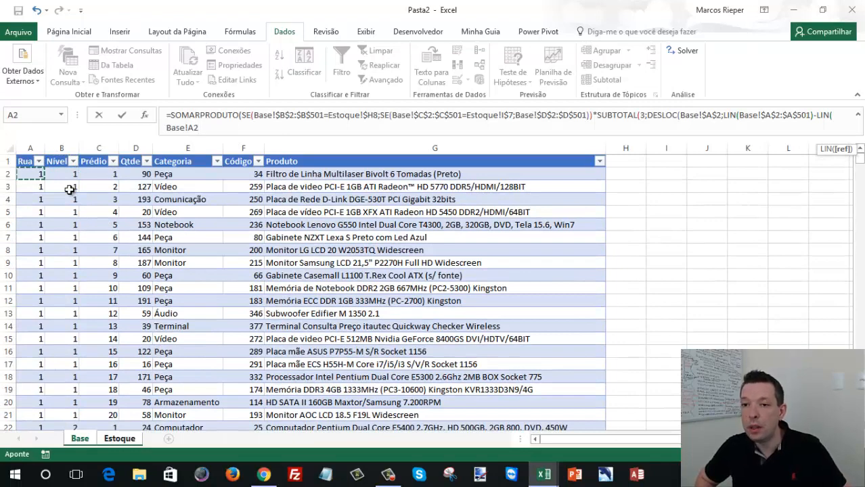
key(F4)
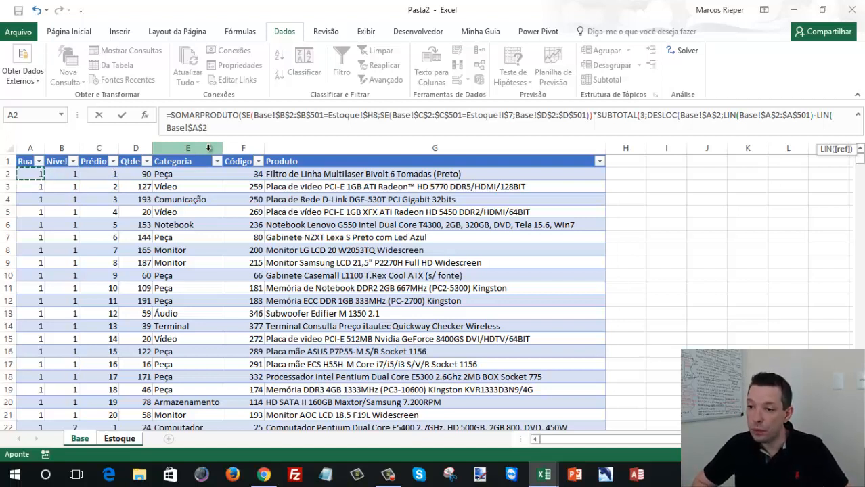
text())
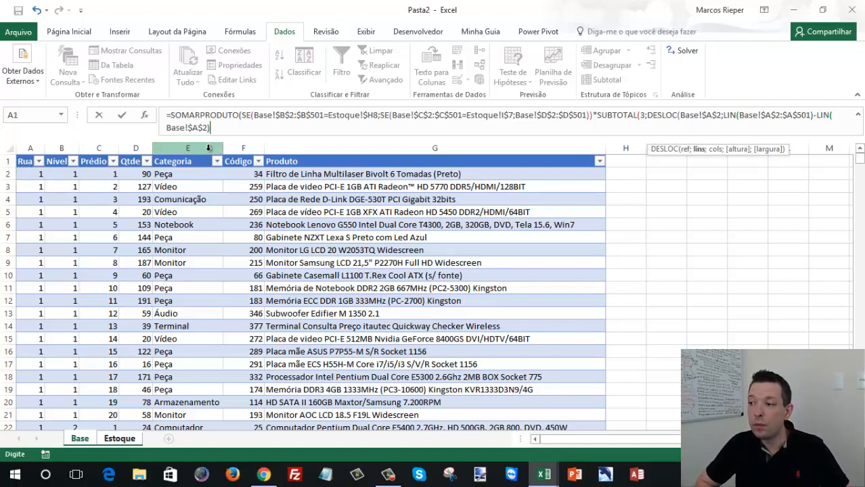
text(;)
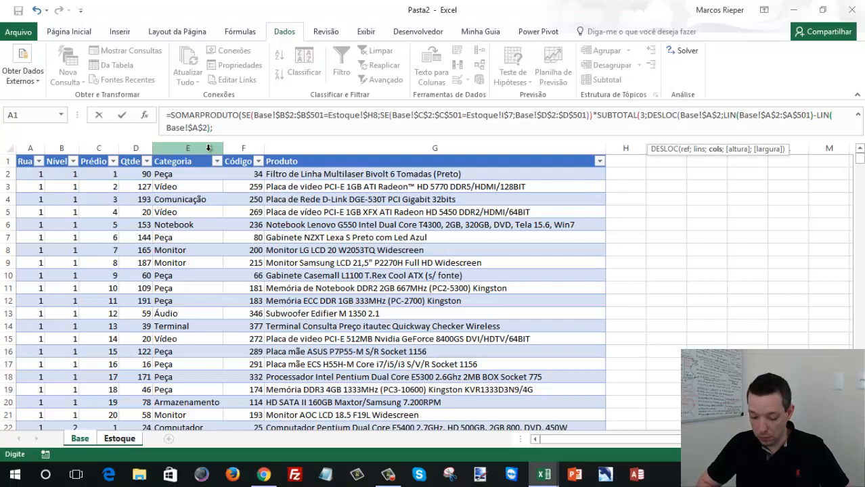
text())
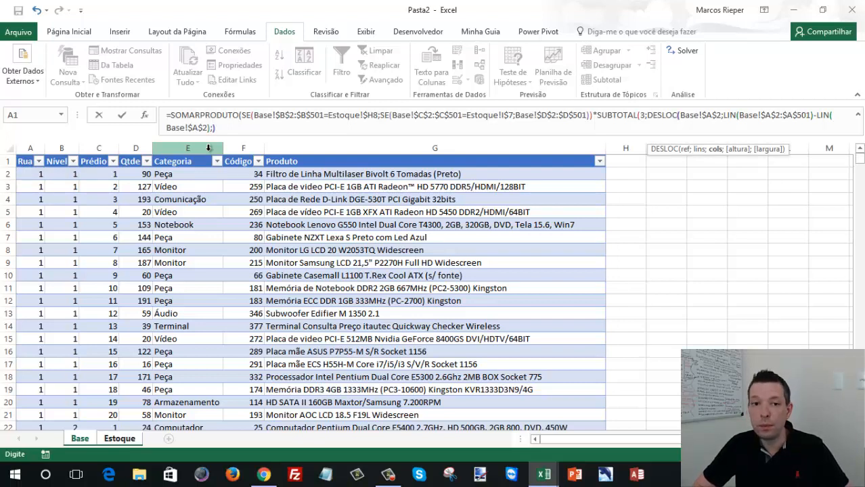
text()))
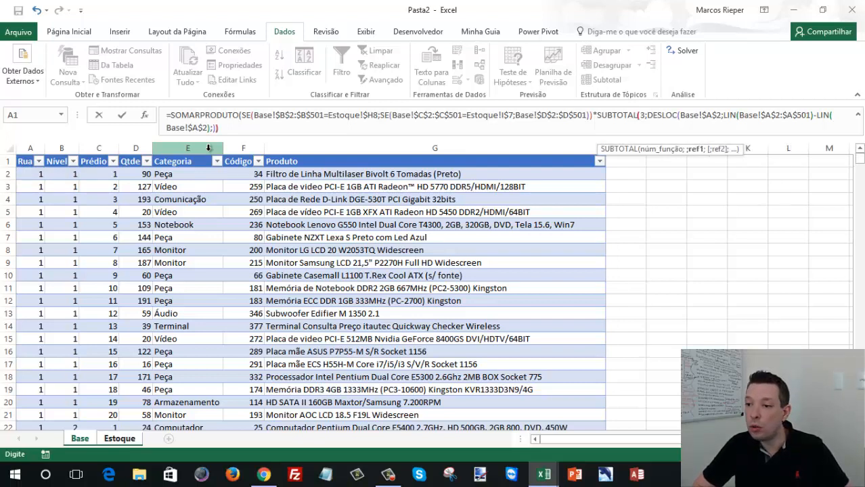
text())
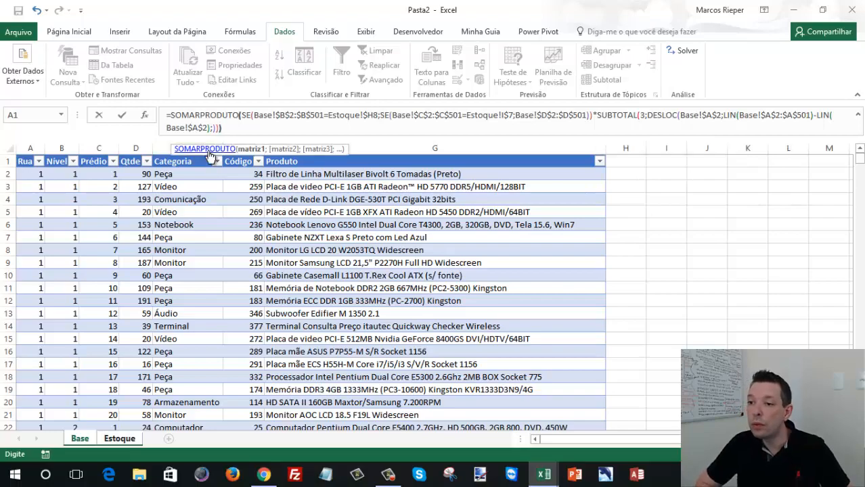
- Leave DESLOC's column argument empty, close all open functions, and enter the formula in I8 as an array formula
key(ctrl+shift+Return)
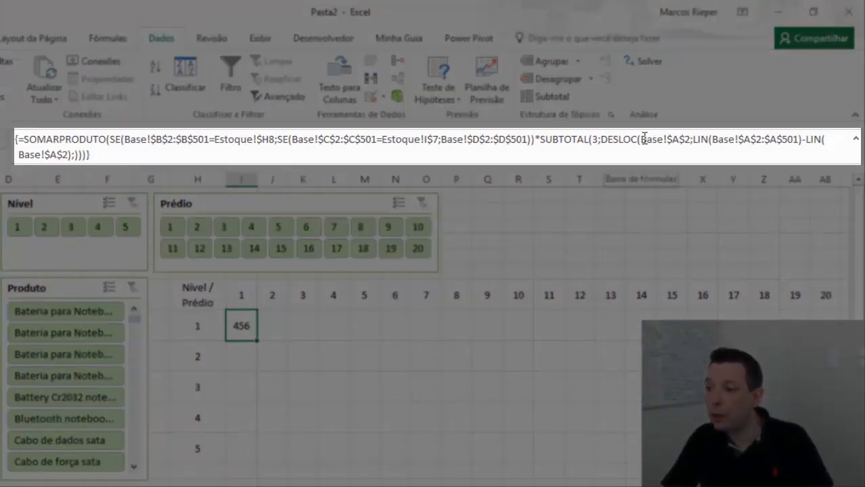
- Examine the DESLOC reference and the LIN(Base!$A$2:$A$501) part of the formula in I8
click(602, 139)
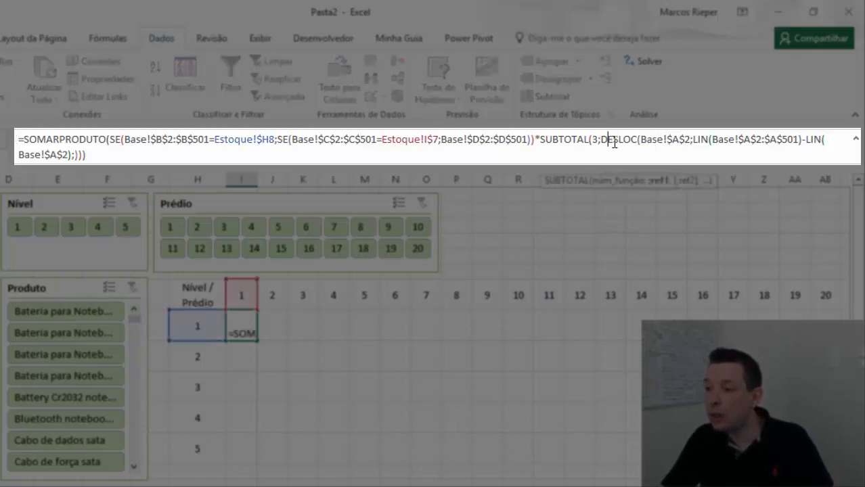
click(678, 140)
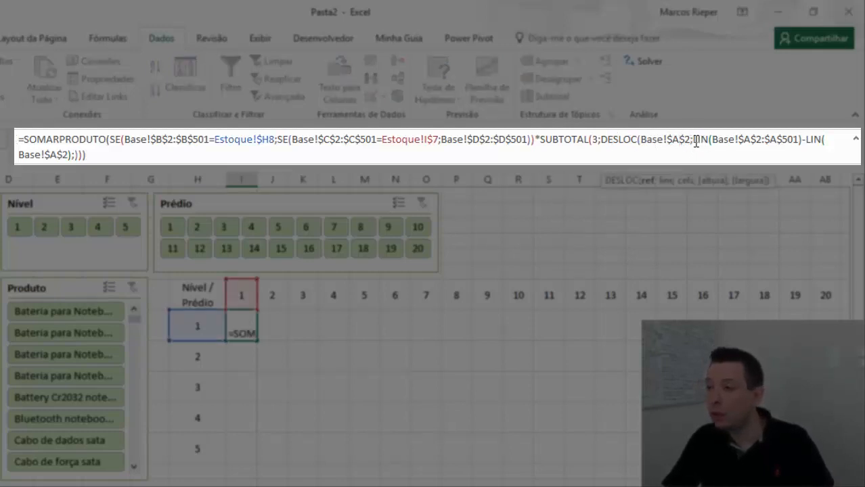
drag(693, 141, 801, 141)
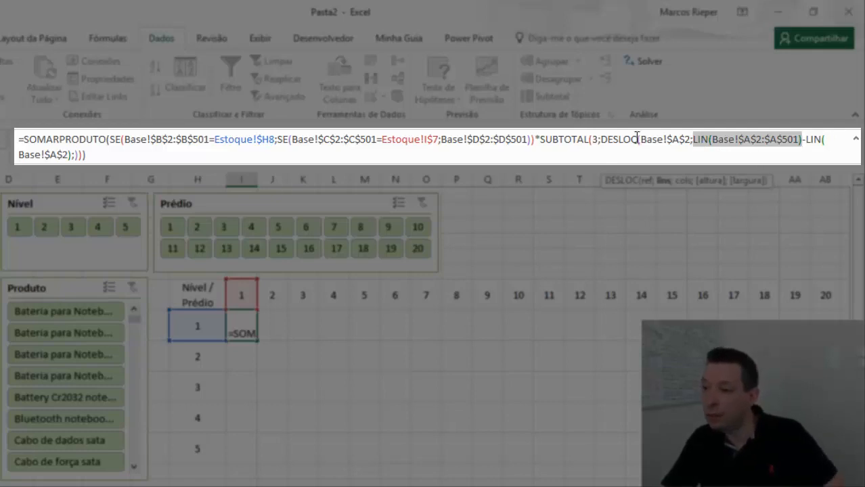
- Evaluate the SUBTOTAL part of the formula in place, enlarge the formula bar to inspect the array, and cancel the edit
click(544, 143)
drag(544, 144, 80, 157)
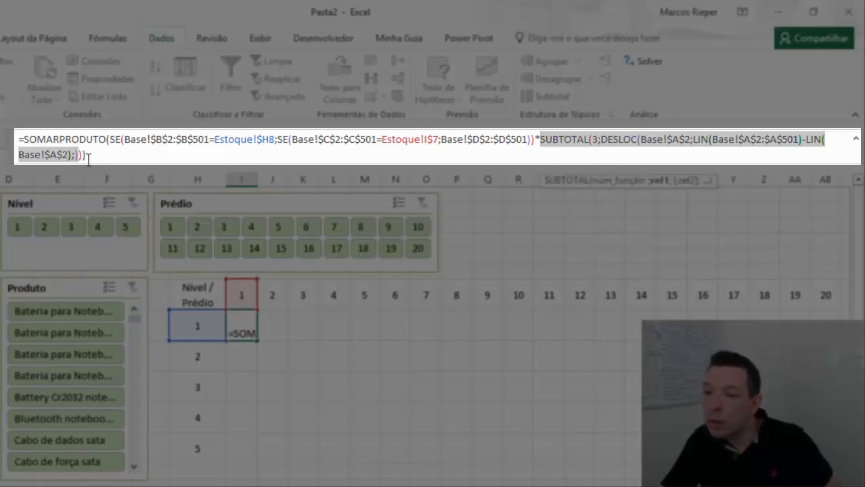
key(F9)
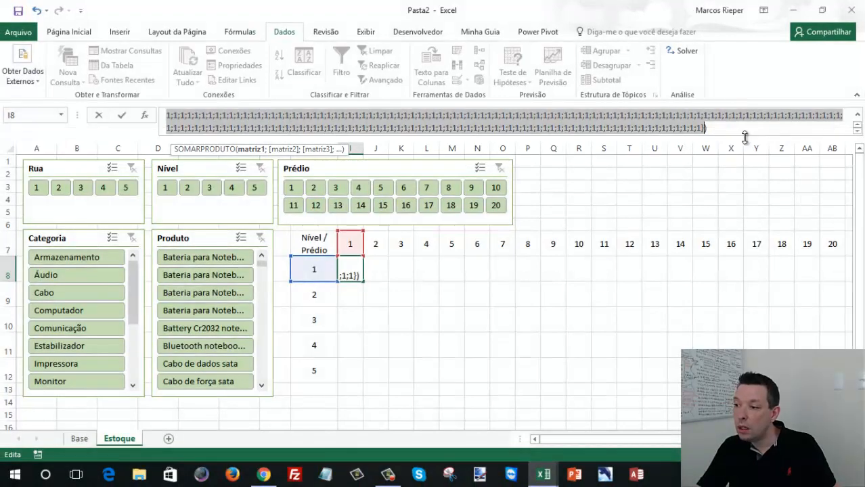
drag(744, 139, 726, 243)
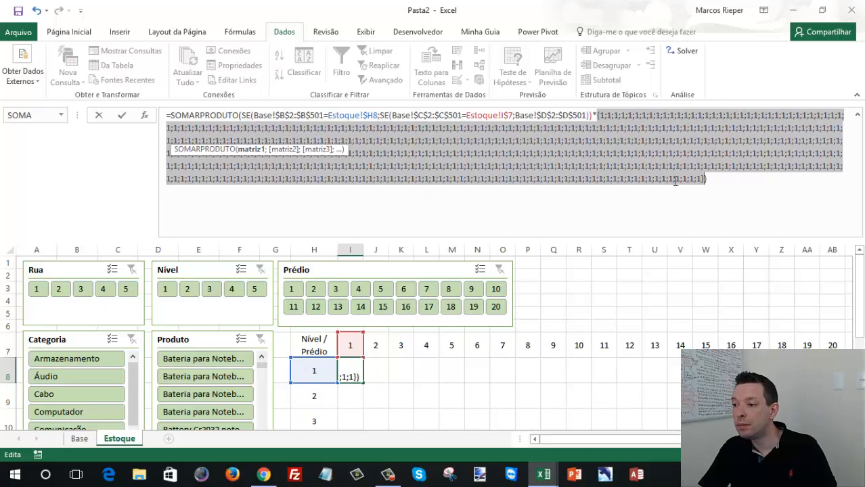
key(Escape)
- Test the I8 formula by filtering the Prédio slicer by single values such as 3, 2 and 1, ending on 18
click(335, 290)
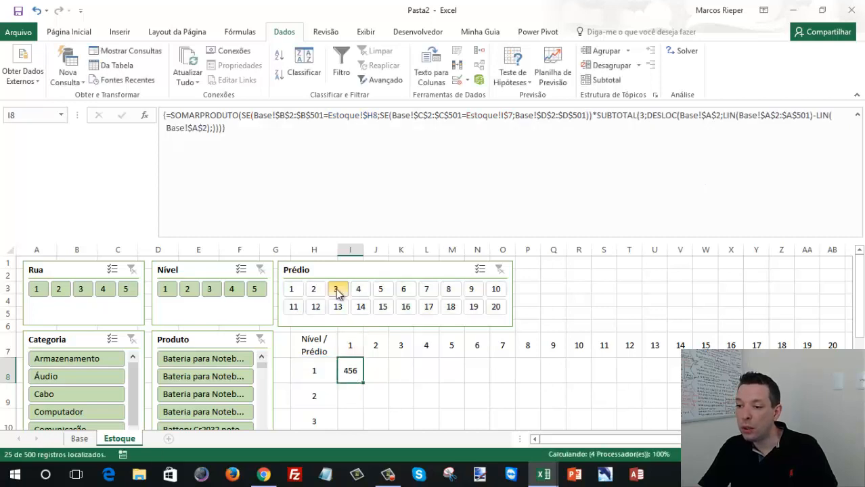
click(313, 289)
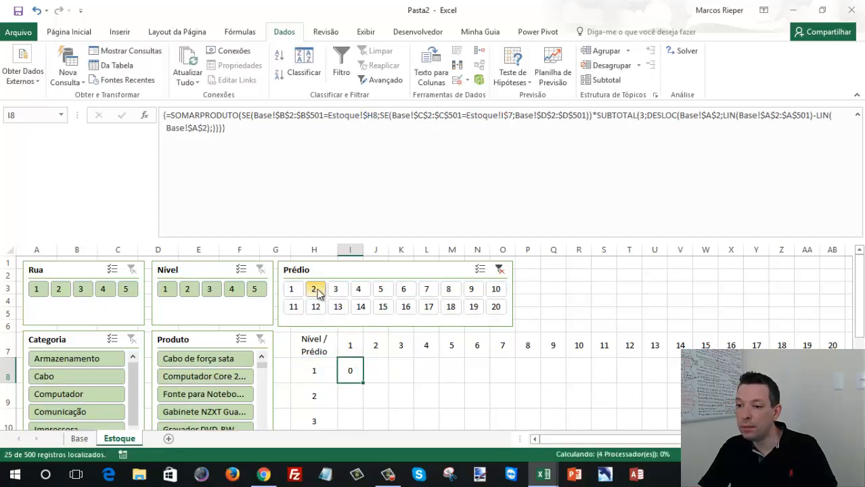
click(292, 290)
click(405, 307)
click(337, 306)
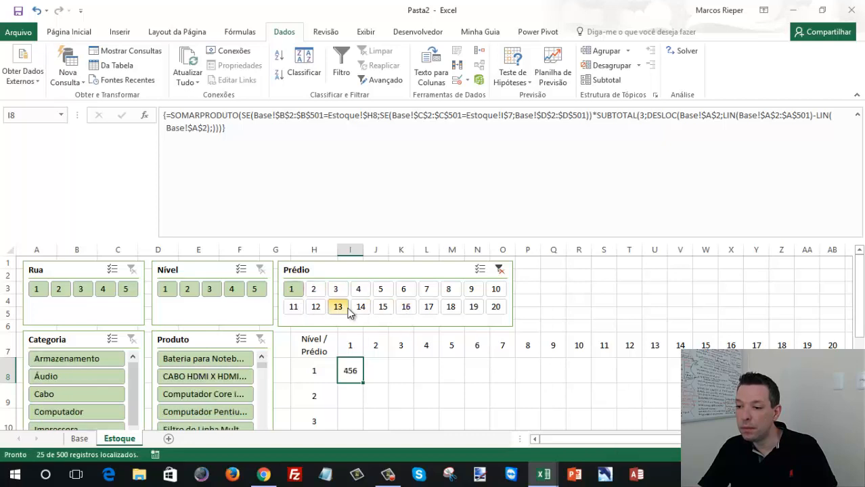
click(382, 306)
click(452, 308)
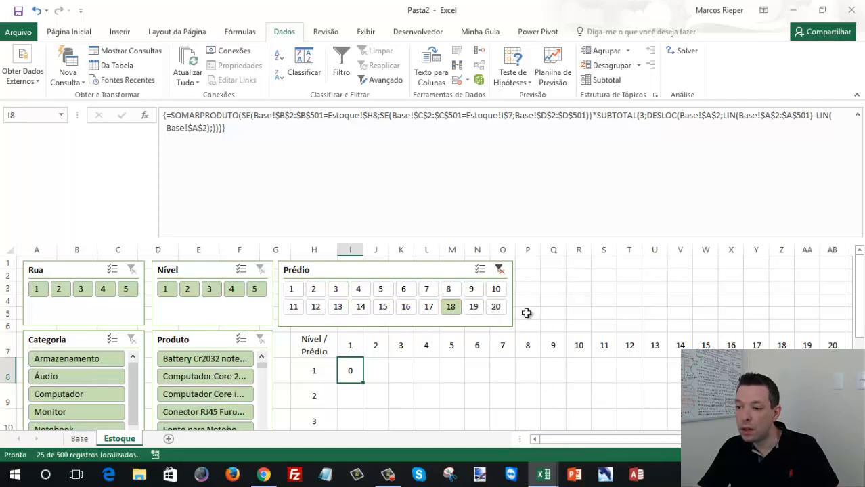
scroll(525, 312, down, 2)
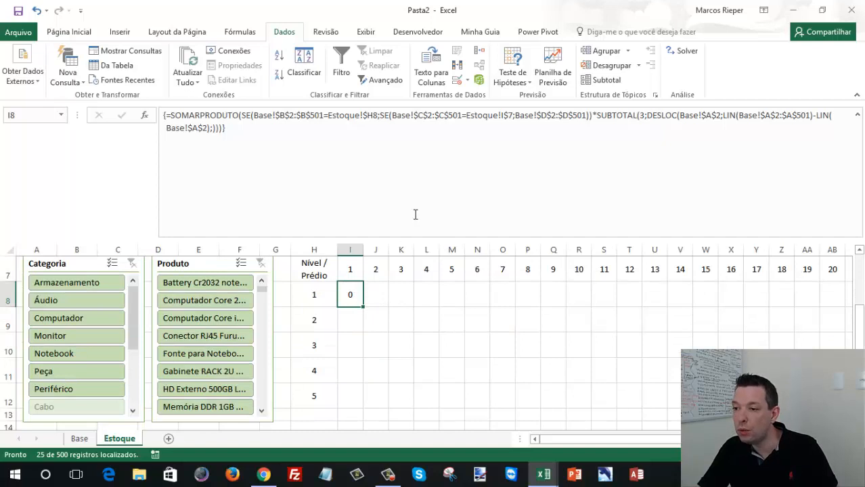
- Re-evaluate the SUBTOTAL(3;DESLOC(...)) part of the I8 formula under the Prédio 18 filter, resizing the formula bar to inspect the array, and cancel the edit
drag(414, 235, 416, 128)
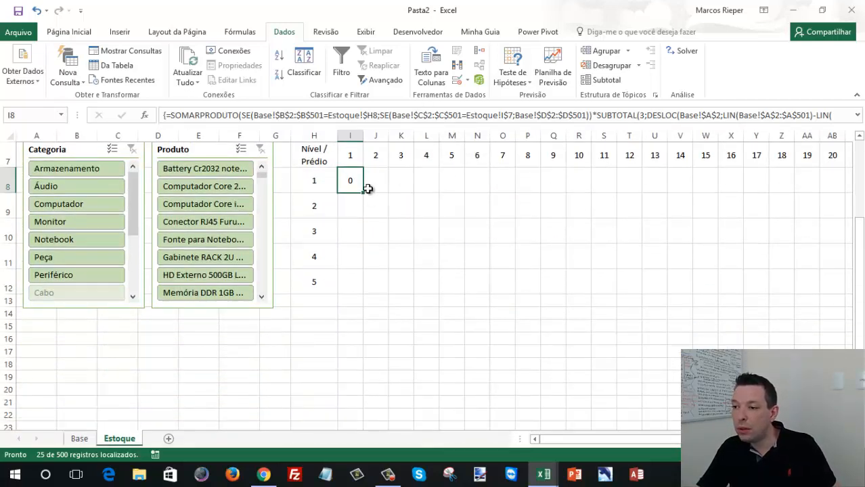
drag(411, 145, 406, 200)
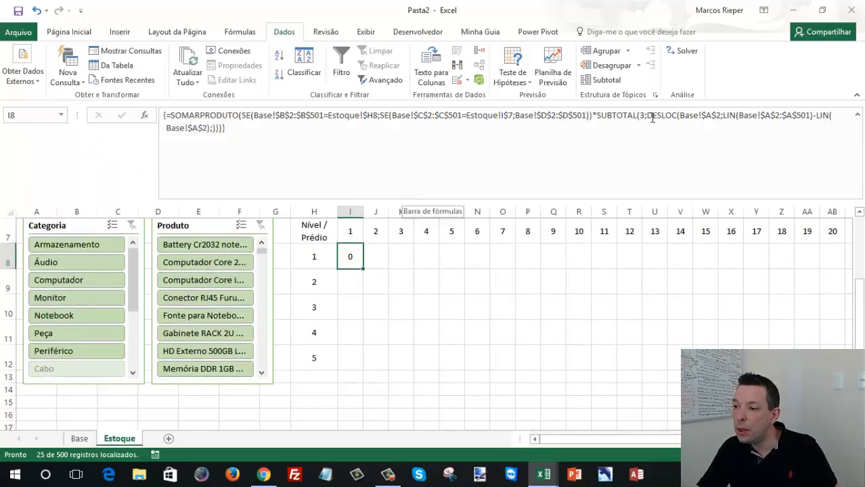
drag(596, 116, 317, 158)
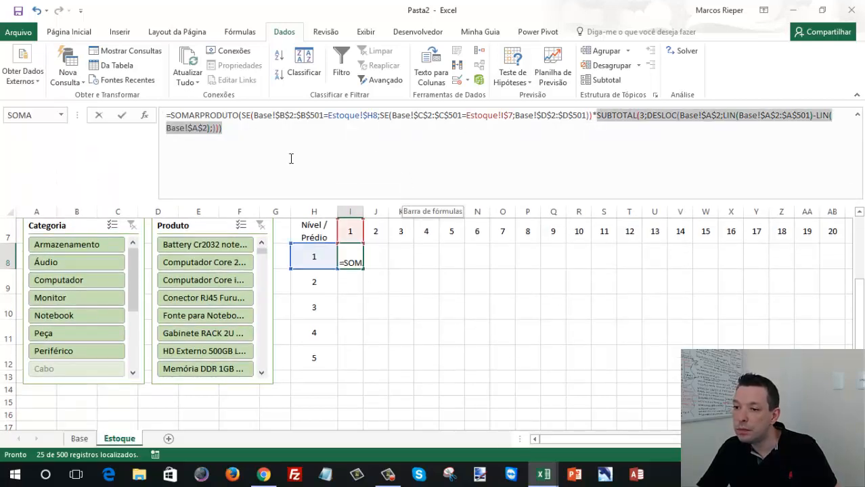
drag(221, 131, 222, 131)
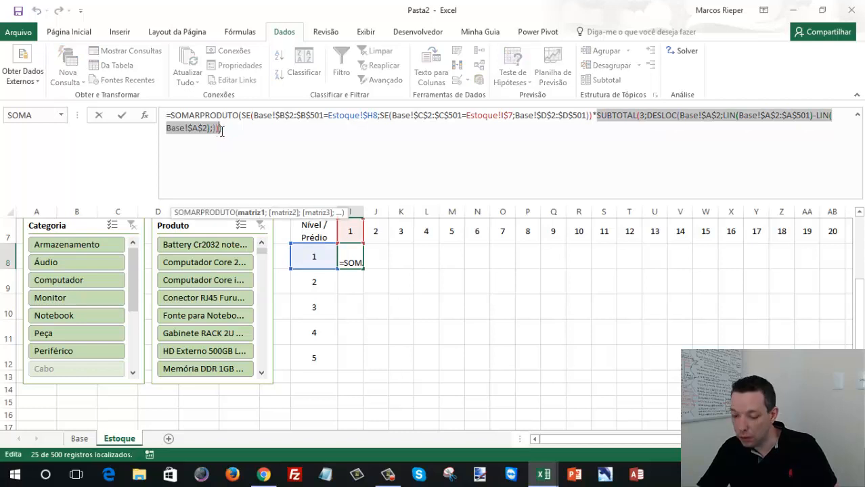
key(F9)
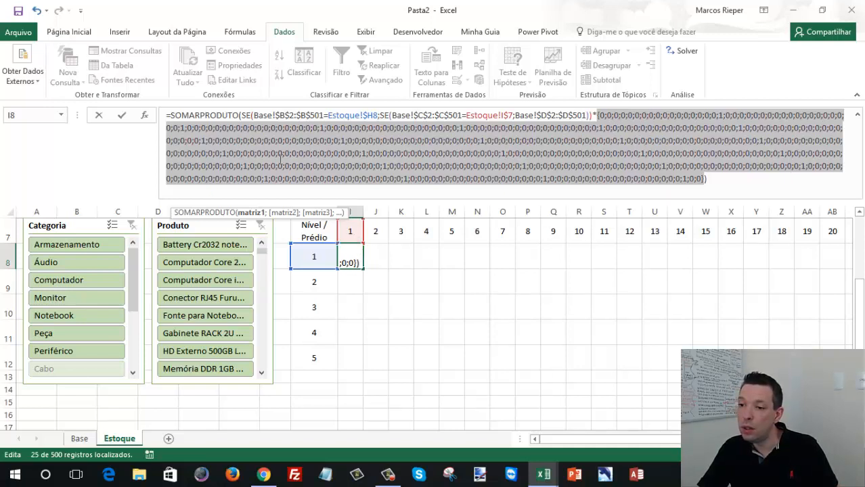
key(Escape)
- Inspect the filtered rows on the Base sheet with the formula bar collapsed to one line, and return to the Estoque sheet
click(79, 439)
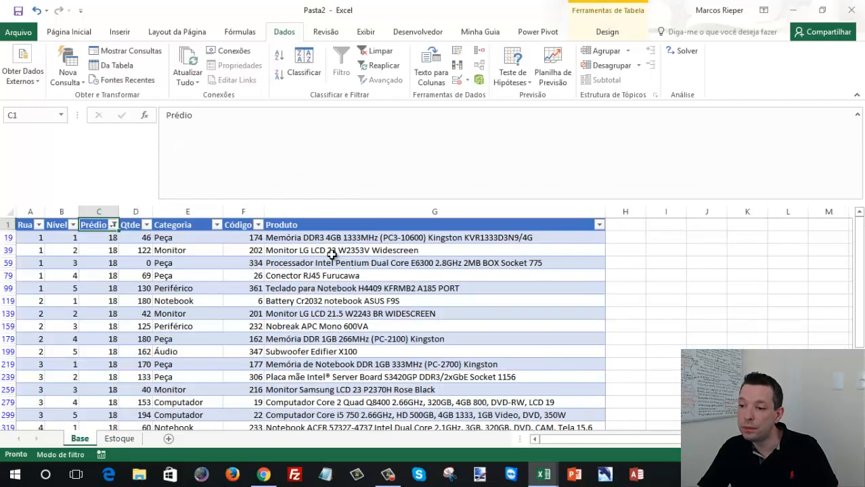
drag(373, 203, 363, 116)
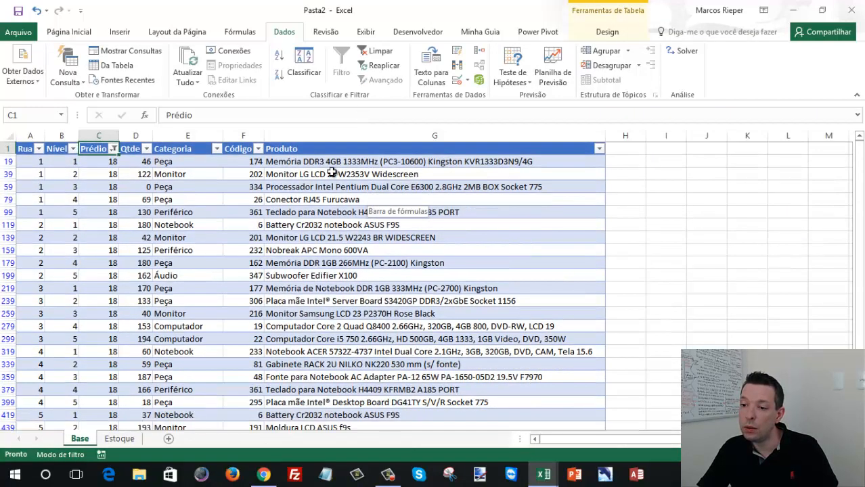
click(117, 438)
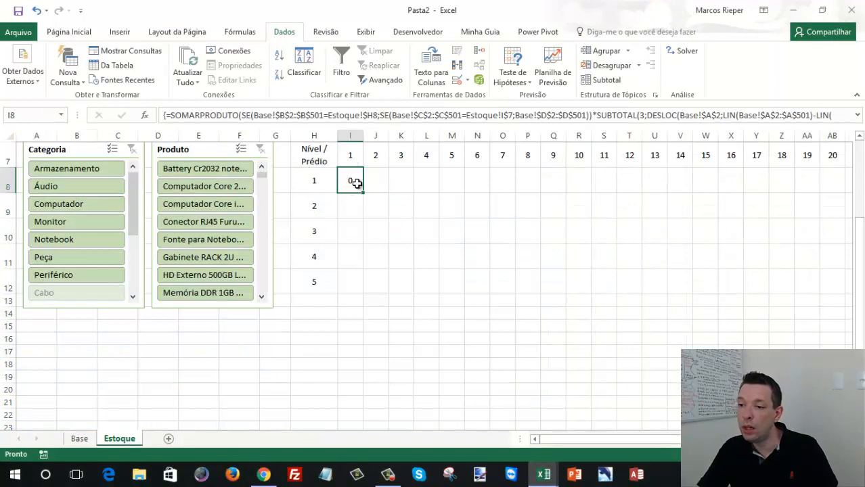
- Clear the Prédio slicer filter after also testing I8 with Prédio 1, and copy the array formula in I8
scroll(386, 256, up, 2)
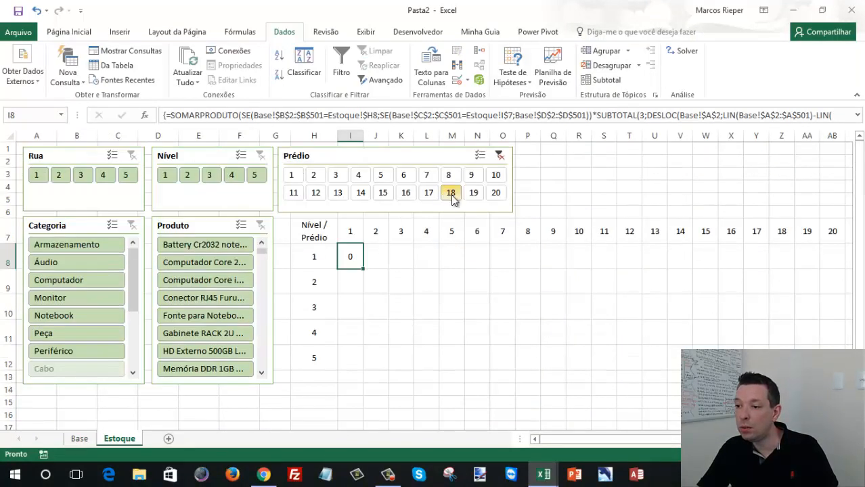
click(499, 156)
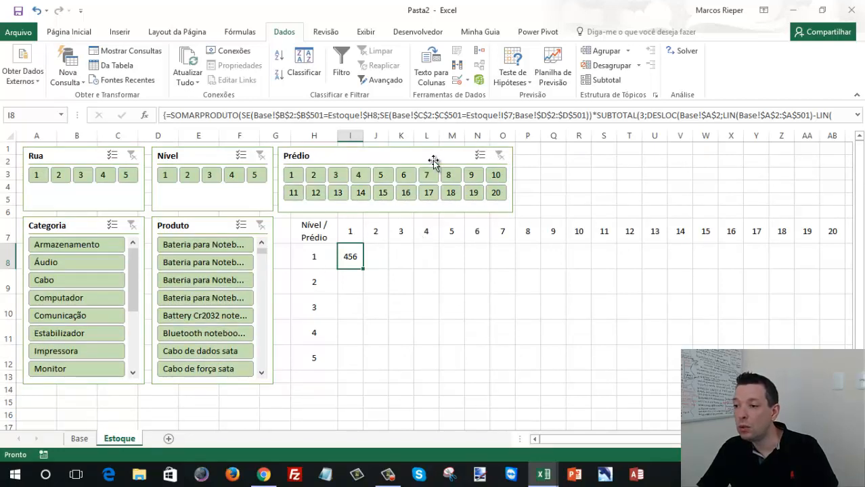
click(293, 176)
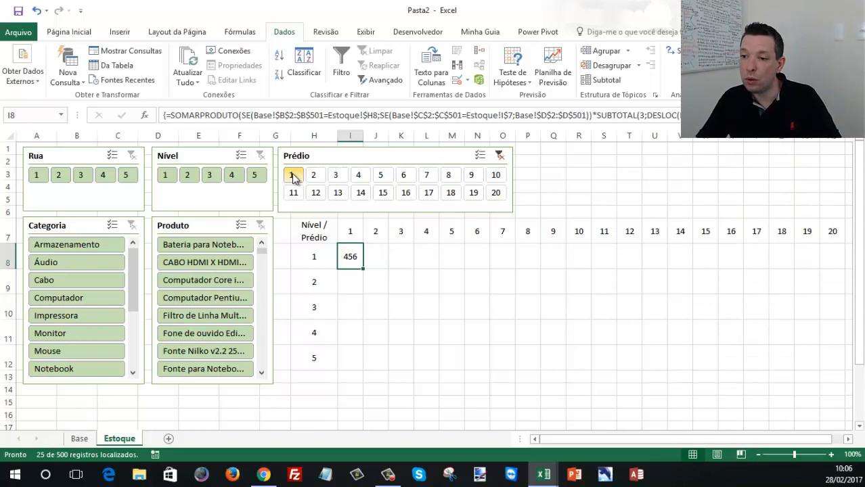
click(499, 157)
key(ctrl+c)
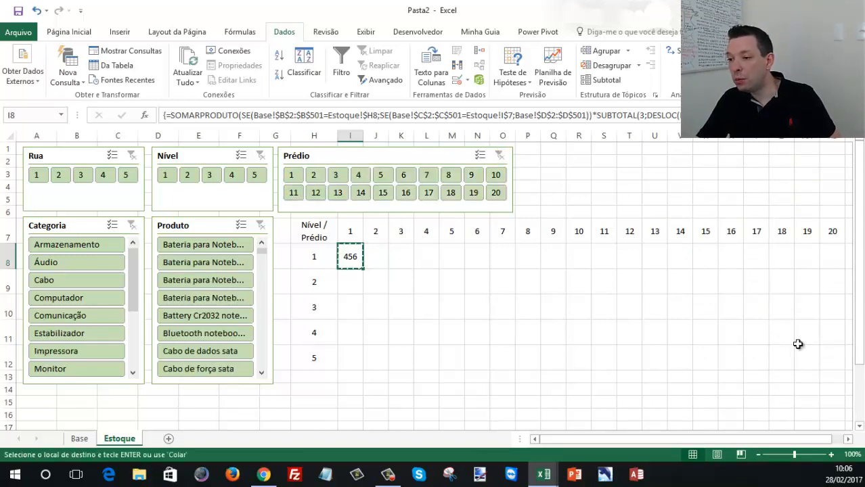
- Try to paste the copied I8 array formula over the whole grid I8:AB12 at once
shift+click(827, 361)
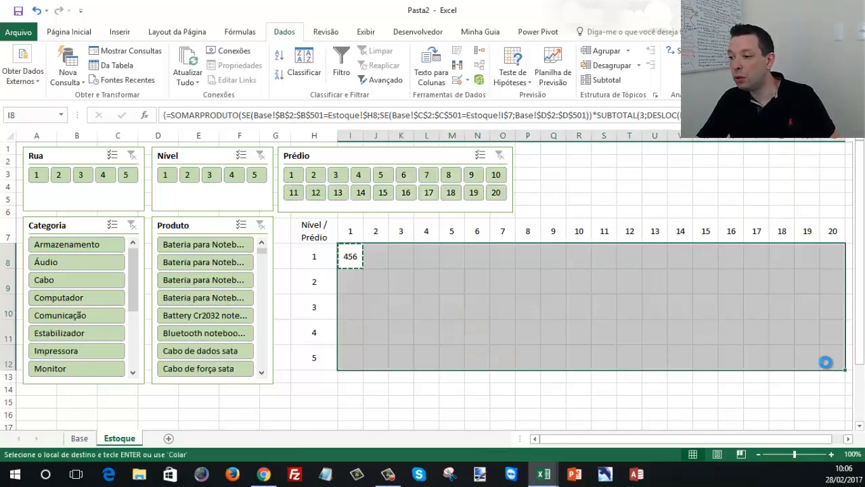
key(ctrl+v)
click(431, 273)
click(431, 274)
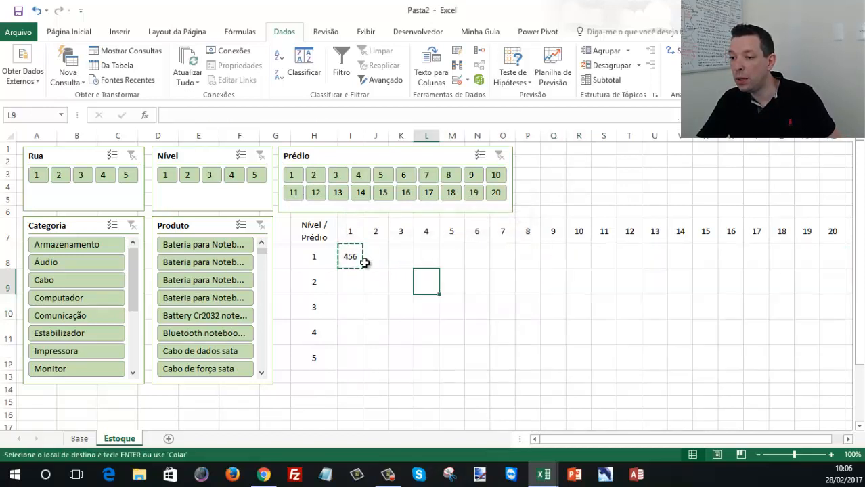
- Paste the I8 array formula into J8:AB8 and into I9:AB12, and end copy mode
click(355, 260)
drag(385, 260, 820, 251)
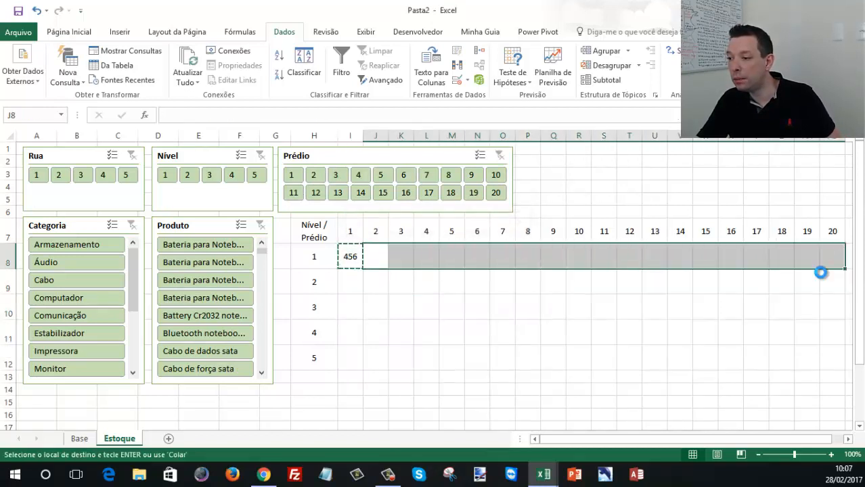
key(ctrl+v)
drag(345, 282, 832, 360)
key(ctrl+v)
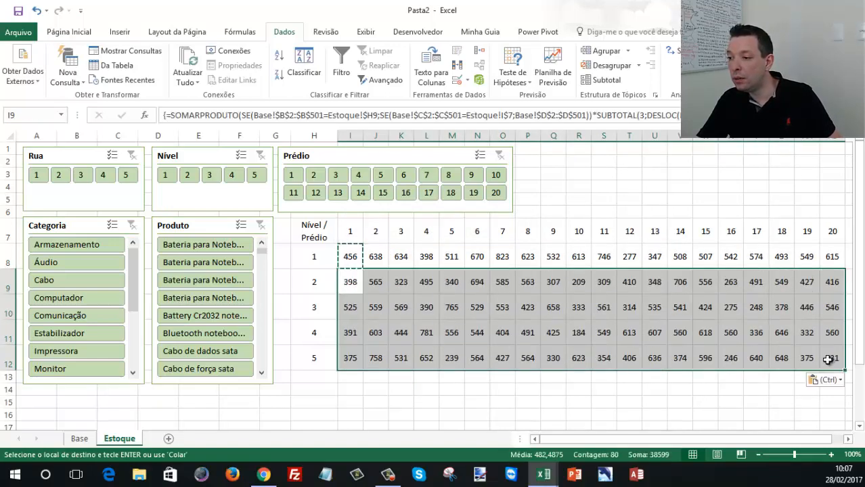
click(478, 300)
key(Escape)
- Check the pasted formula's references in K9, T9 and U11, leaving U11 entered as an array formula
click(401, 282)
double_click(401, 282)
key(Escape)
click(636, 282)
double_click(638, 283)
key(Escape)
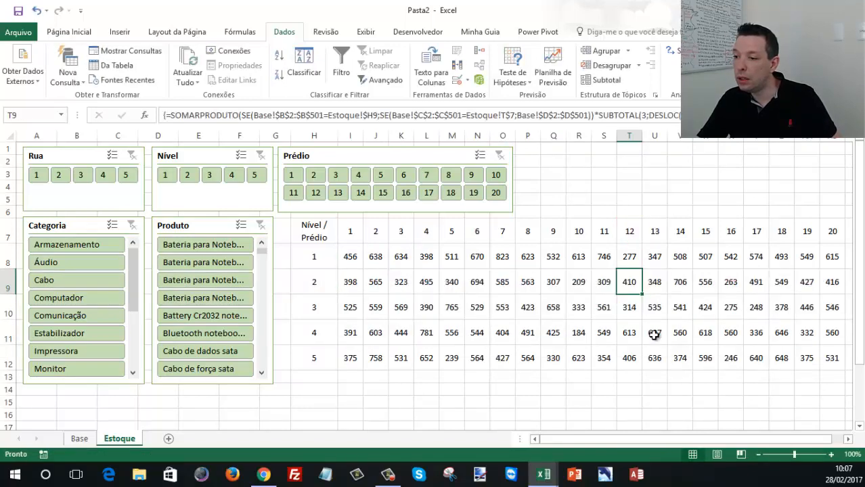
click(654, 332)
double_click(654, 333)
key(ctrl+shift+Return)
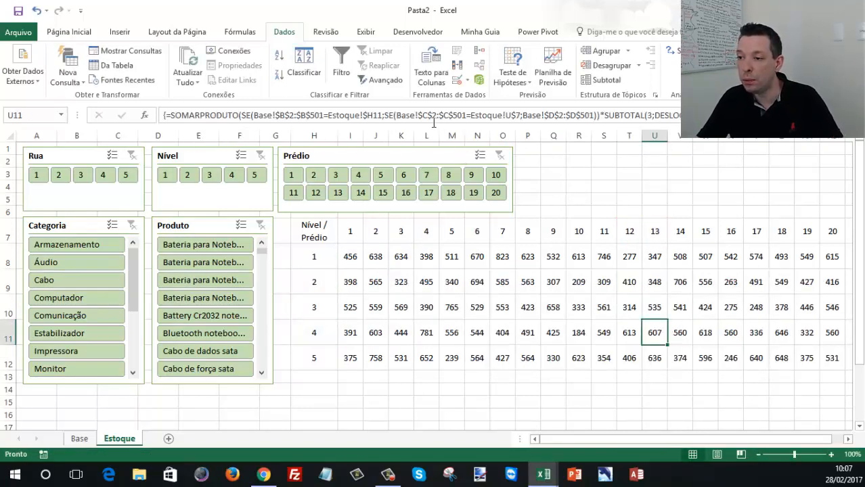
- Test the whole grid by filtering the Prédio slicer to 18, examine the formula in Z11, and clear the filter
click(449, 192)
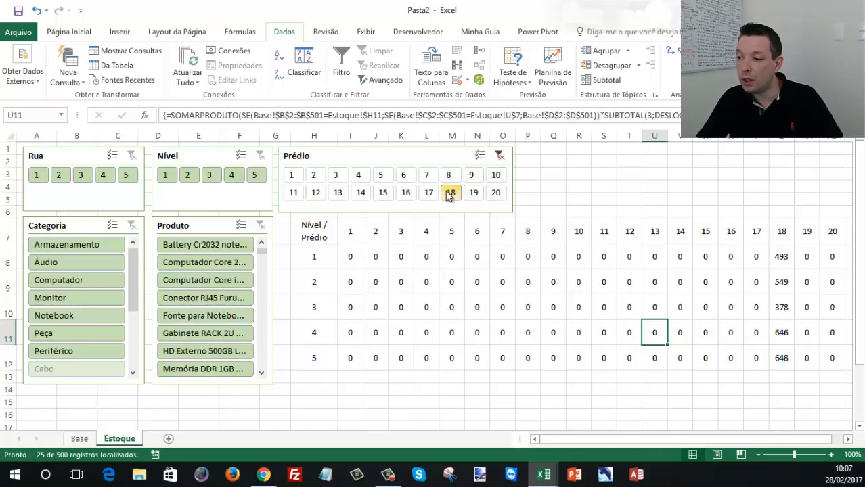
click(785, 332)
mouse_move(459, 126)
mouse_down()
mouse_move(459, 151)
mouse_move(460, 122)
mouse_up()
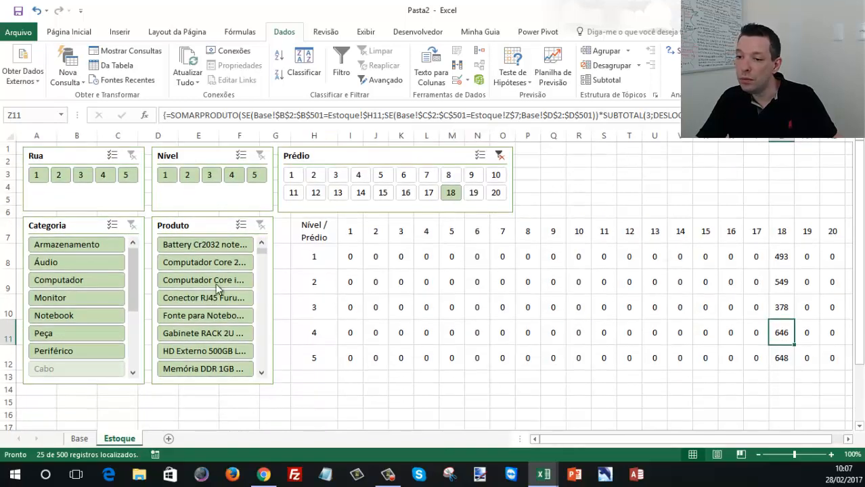
click(500, 155)
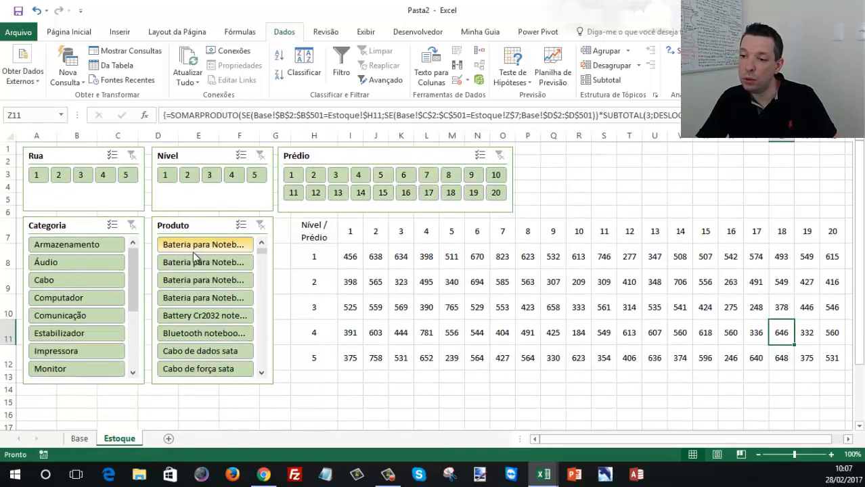
- Filter the Produto slicer by its first Bateria para Noteb... item and check grid cells L8 and N12
click(195, 249)
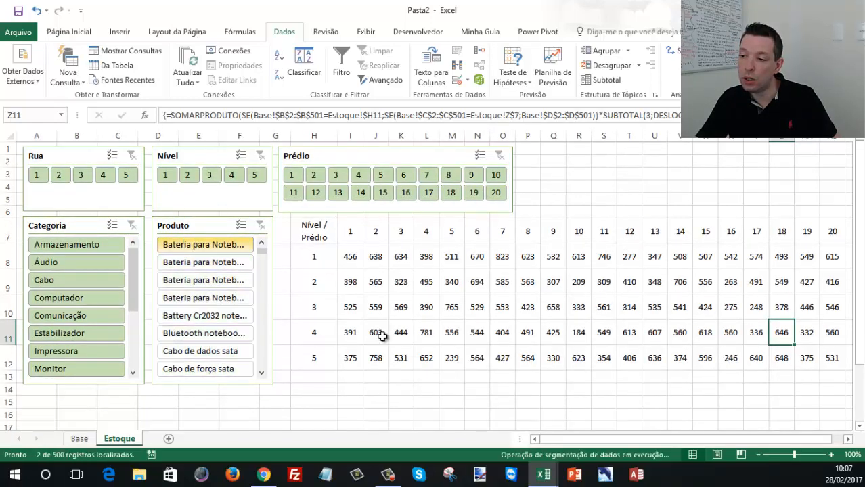
click(428, 256)
click(474, 357)
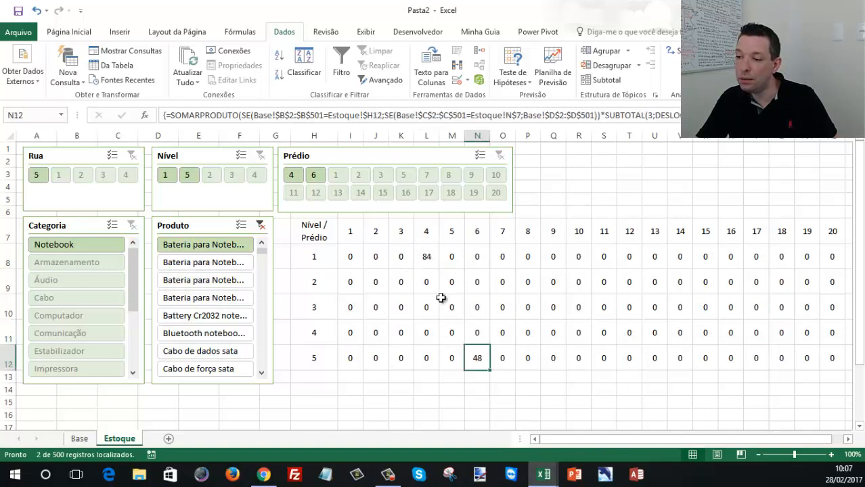
click(429, 261)
click(478, 355)
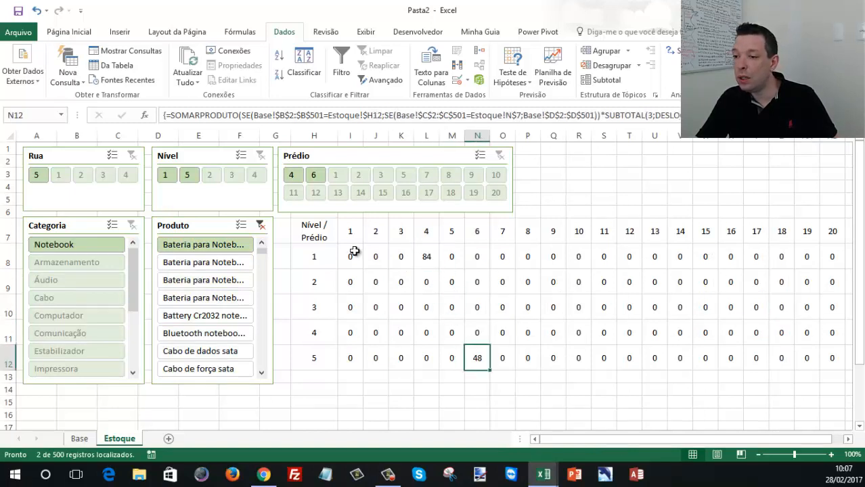
- Start a new conditional formatting rule for I8:AB12 that formats only cells whose value é igual a 0
drag(348, 256, 824, 361)
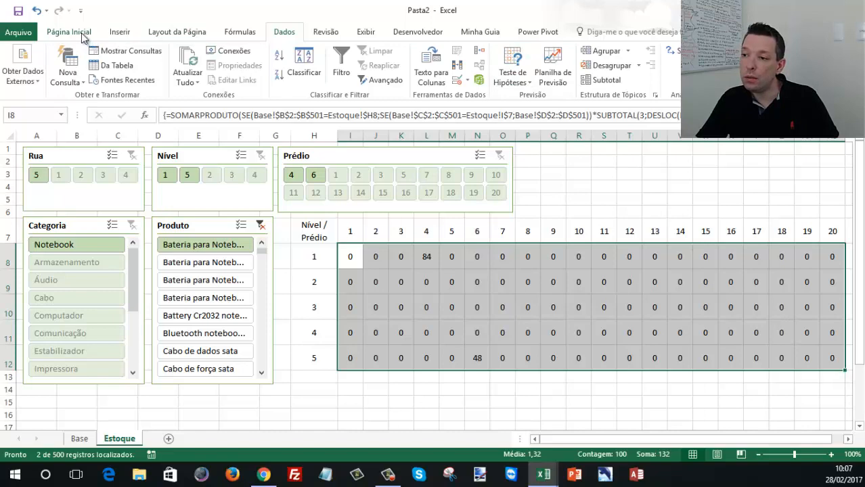
click(70, 32)
click(541, 76)
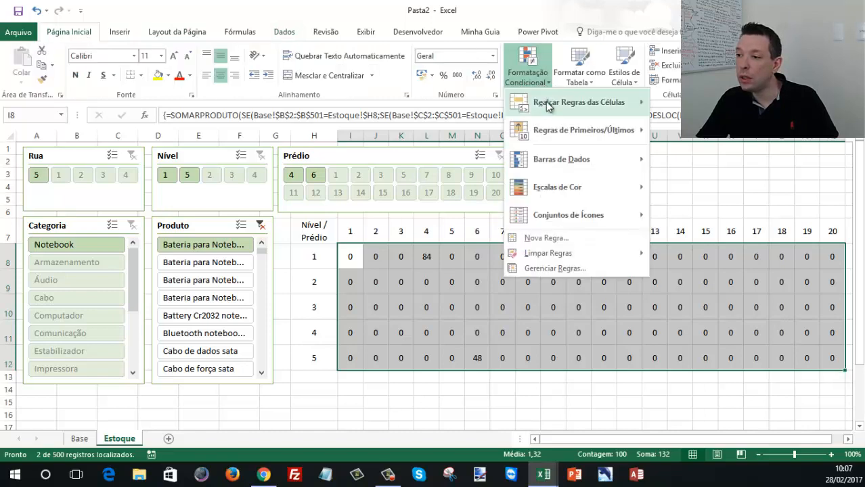
click(554, 238)
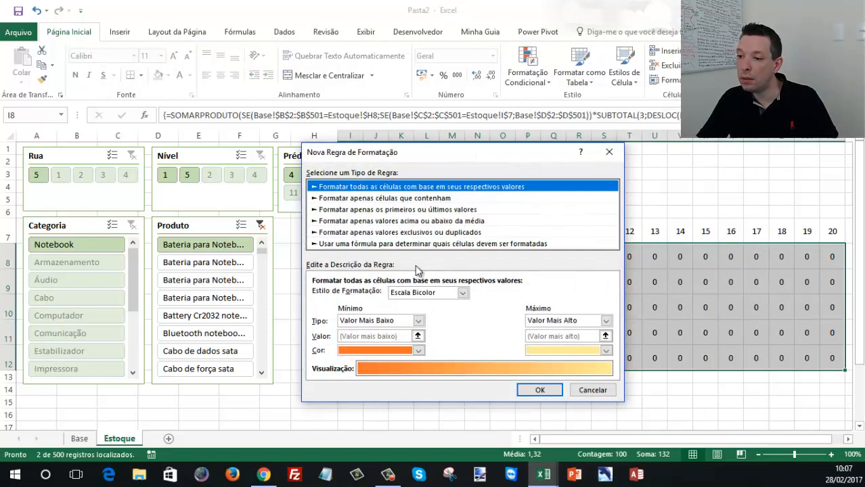
click(366, 198)
click(437, 295)
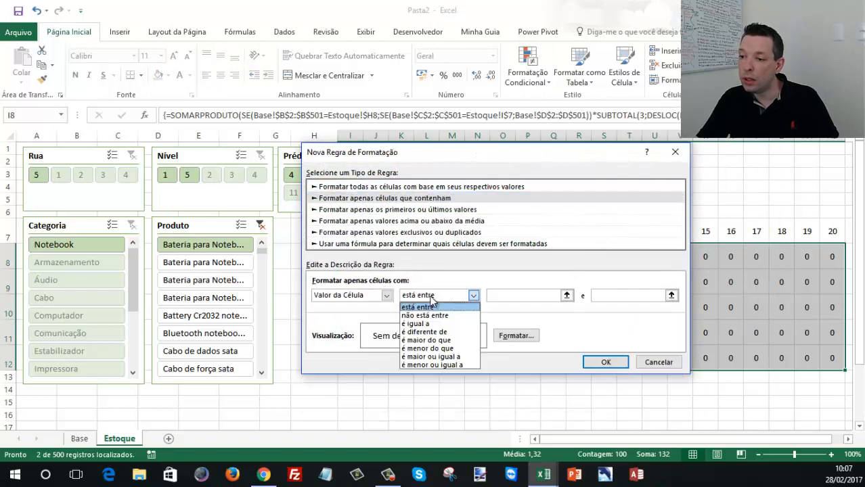
click(426, 324)
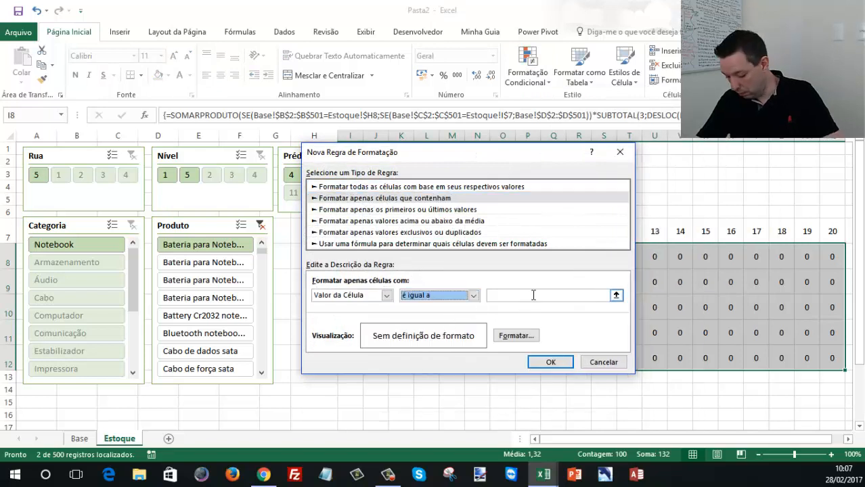
click(532, 295)
text(0)
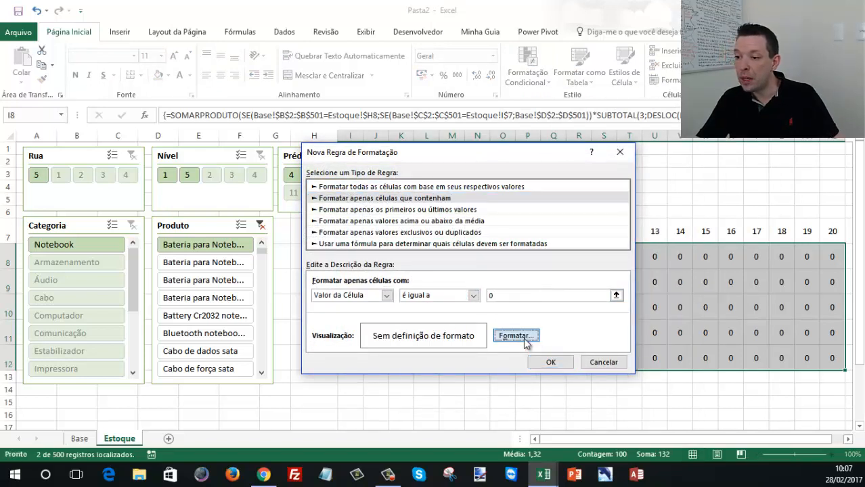
- Give the zero-value rule the custom number format ;;; and apply it to the grid
click(525, 338)
click(314, 125)
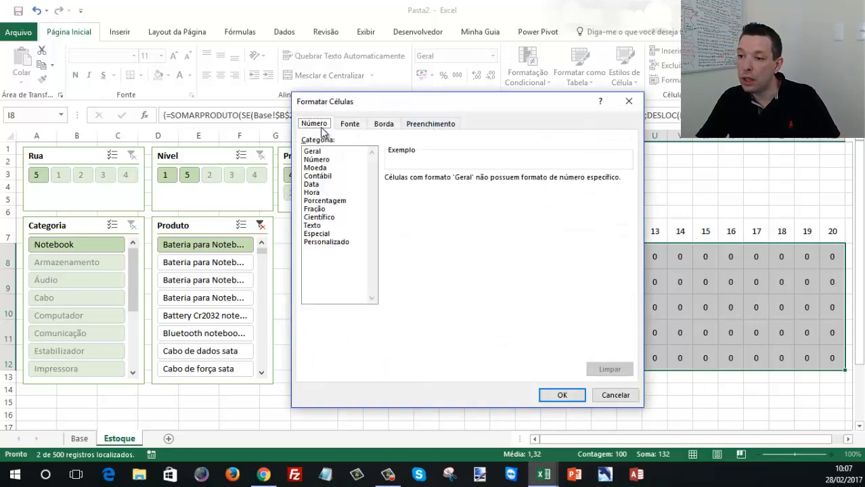
click(330, 243)
double_click(441, 190)
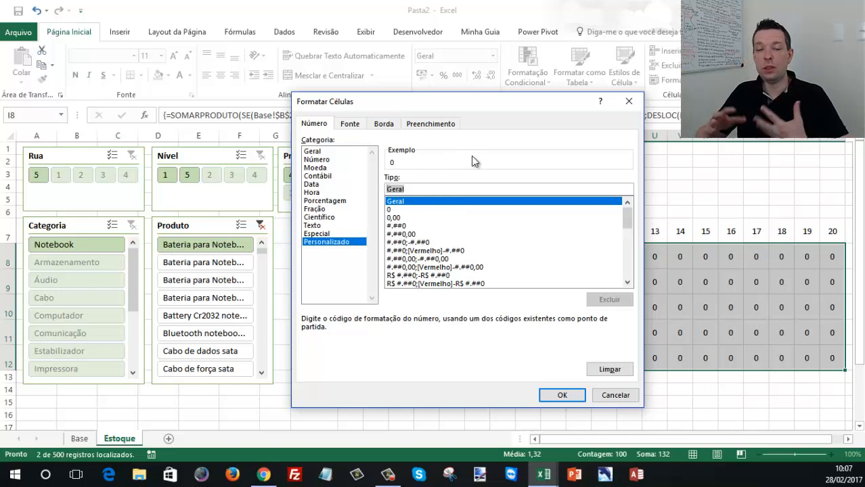
text(;;;)
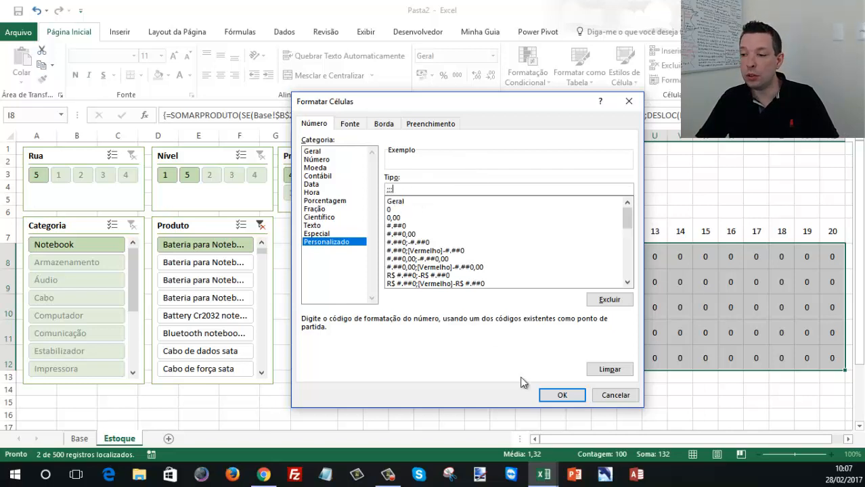
click(562, 395)
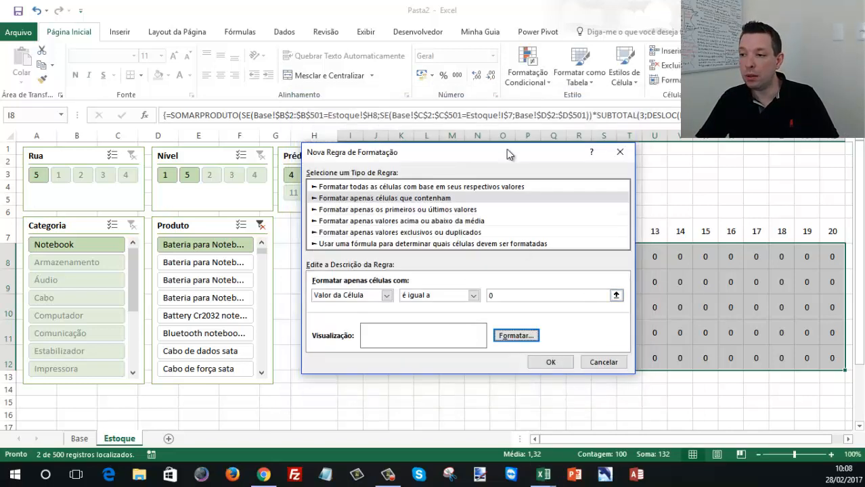
drag(491, 161, 269, 86)
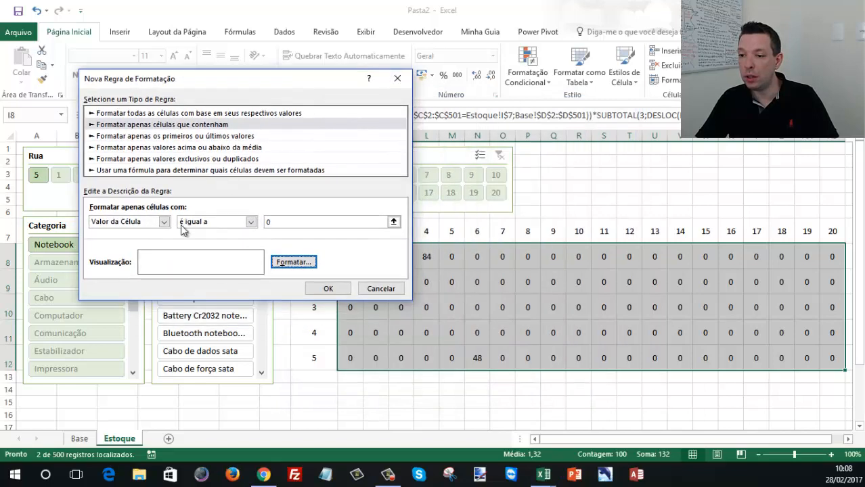
click(331, 289)
click(475, 279)
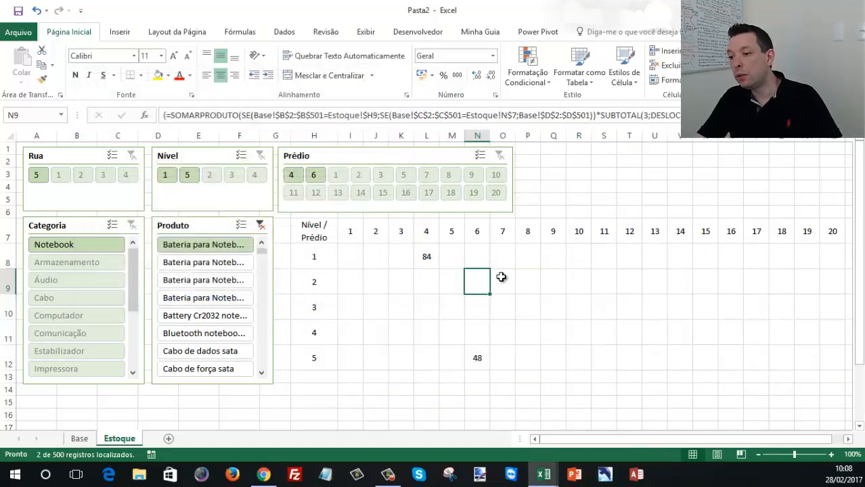
- Check grid cells L8 and N12, and test the map by filtering the Prédio slicer to 6 and to 4
click(424, 255)
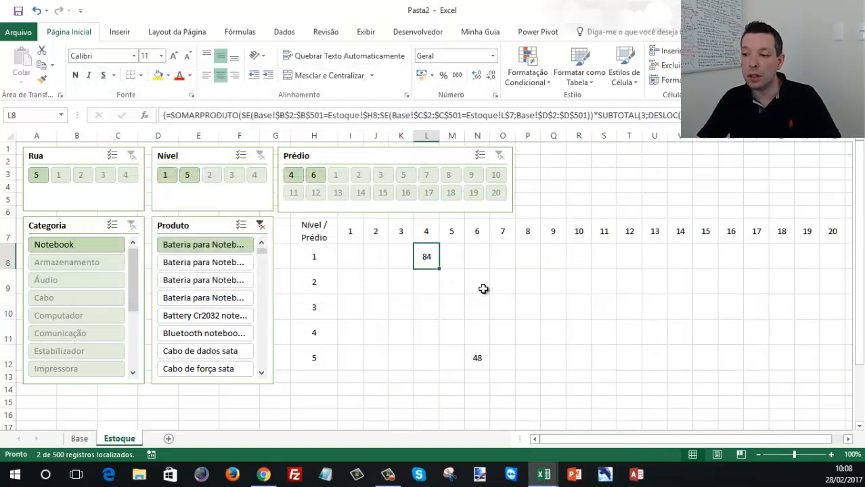
click(477, 356)
click(429, 254)
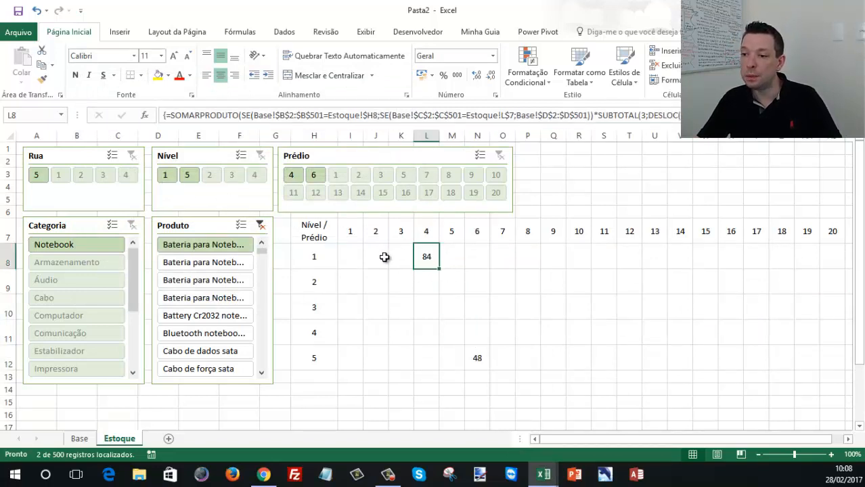
click(314, 174)
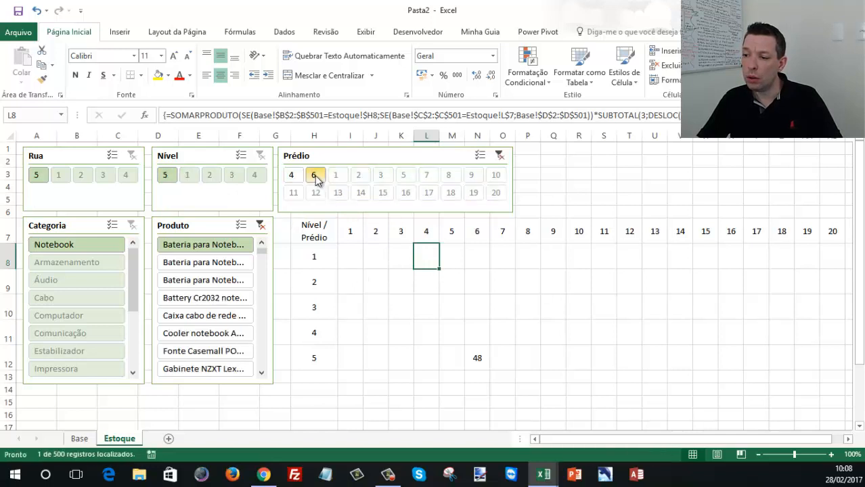
click(292, 174)
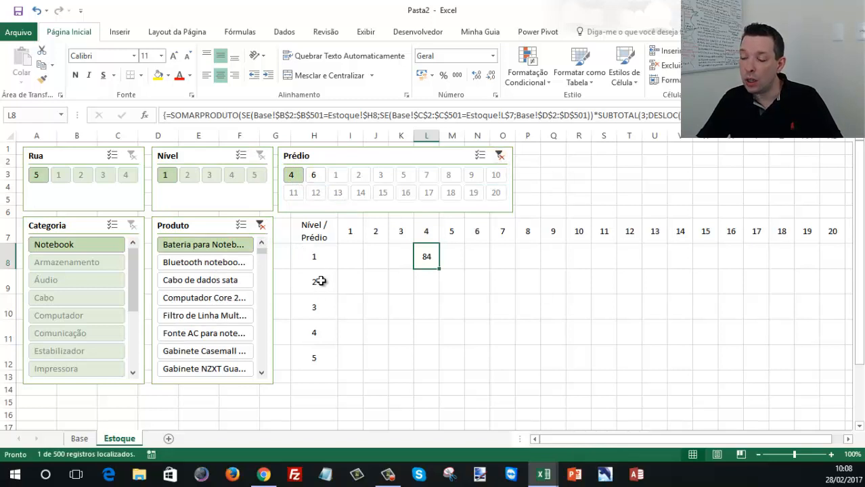
- Start a new conditional formatting rule for I8:AB12 that formats only cells whose value é maior do que 0
drag(351, 257, 826, 357)
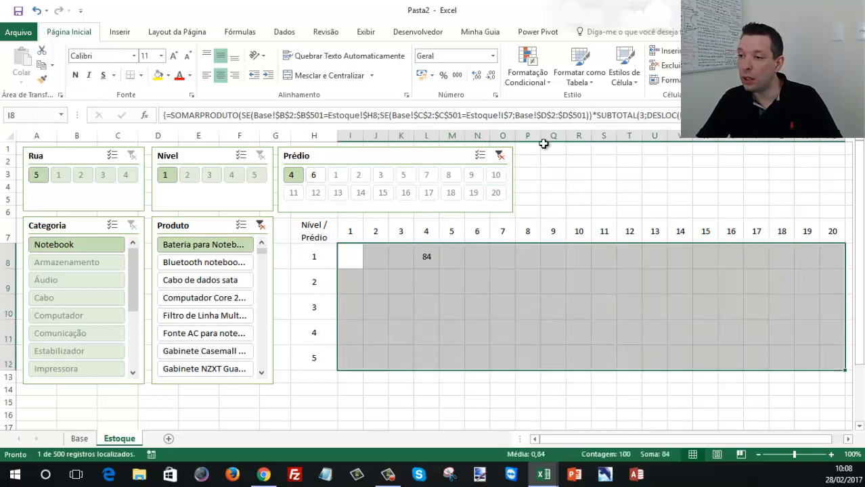
click(528, 78)
click(560, 237)
click(191, 111)
click(202, 209)
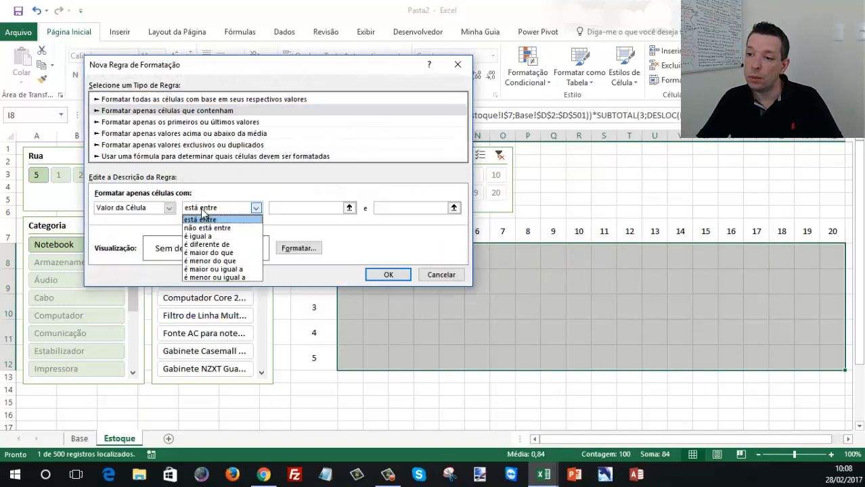
click(208, 252)
click(316, 208)
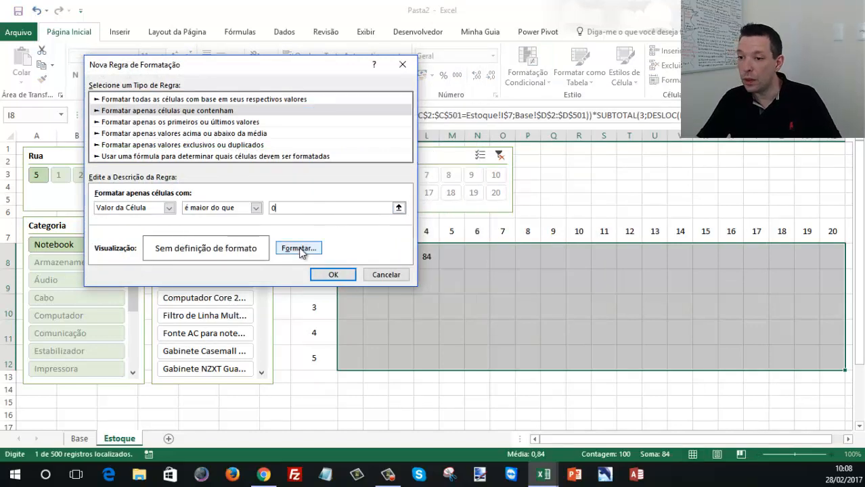
- Set the rule's format to a pale gold fill with an orange font
click(300, 247)
click(212, 36)
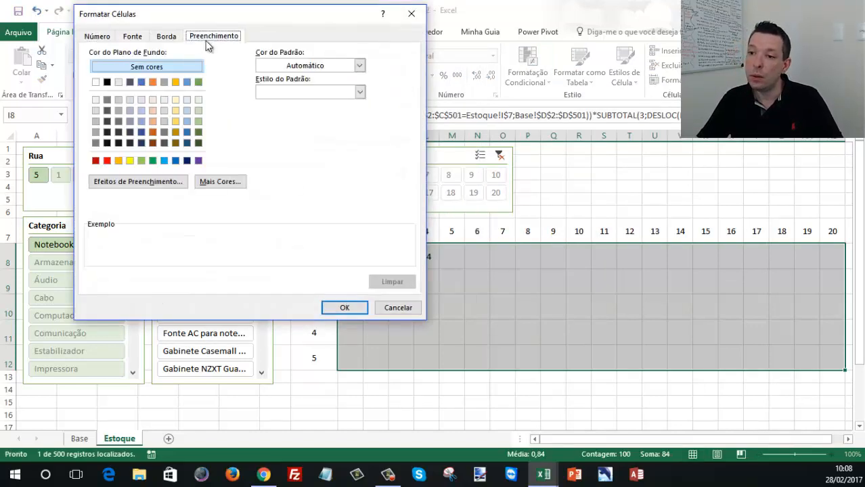
click(174, 101)
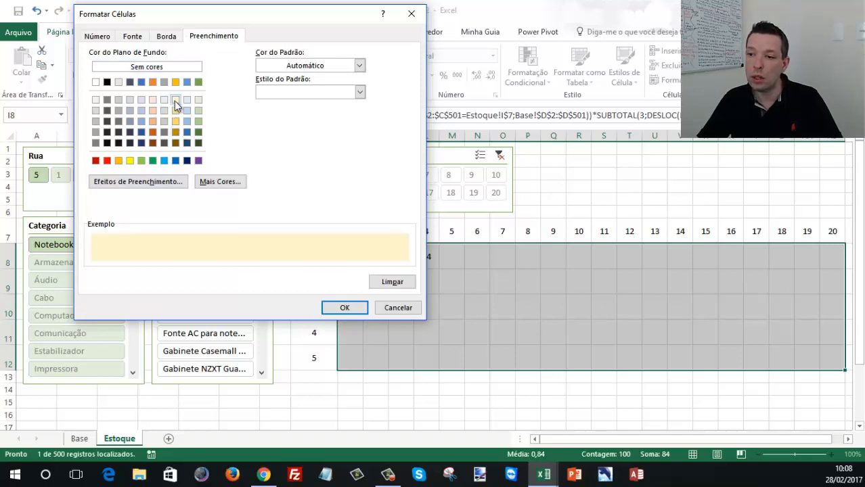
click(126, 40)
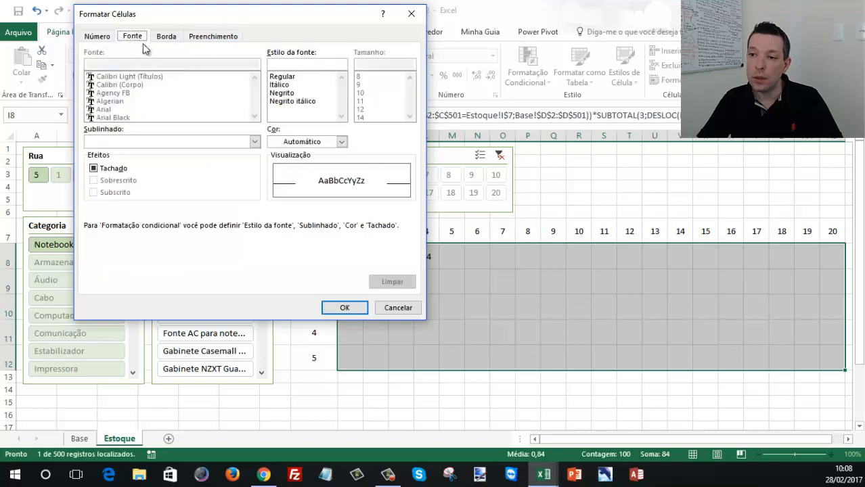
click(302, 142)
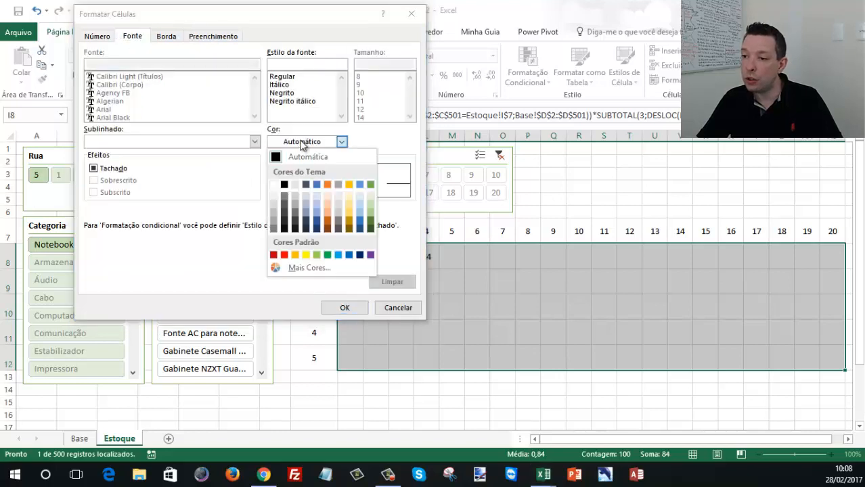
click(328, 195)
click(356, 308)
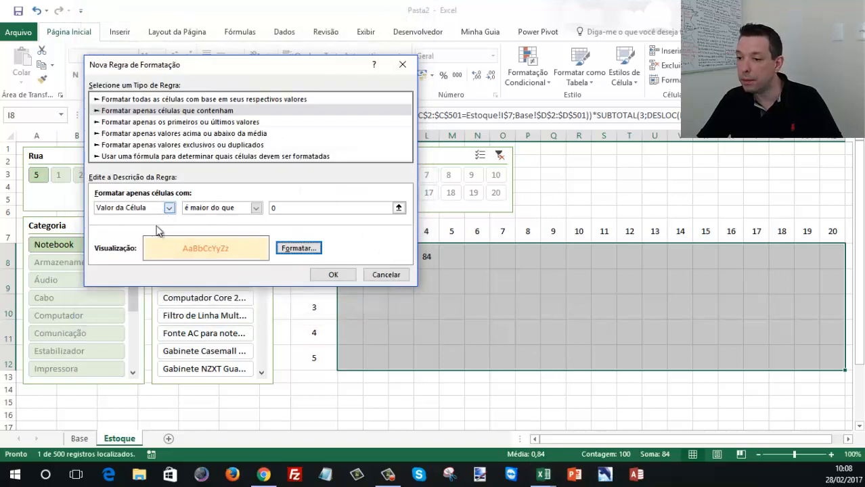
- Set the rule's font color to Automático and apply the rule to the grid
click(298, 248)
click(299, 143)
click(305, 154)
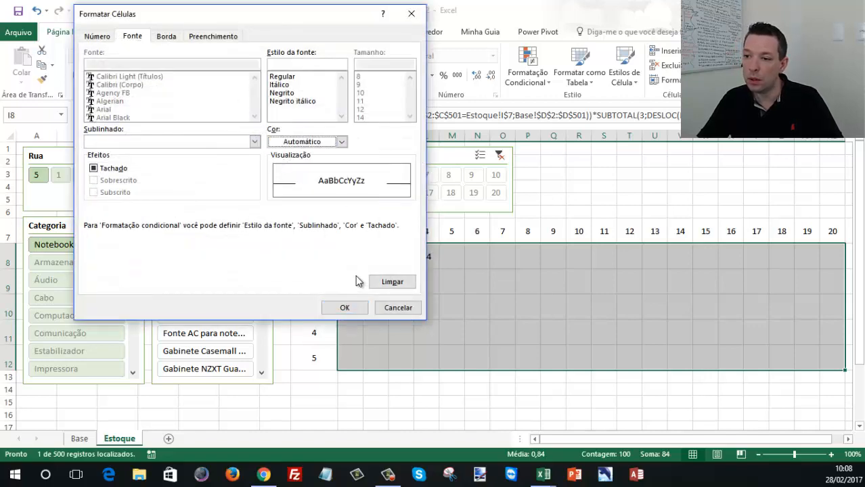
click(345, 307)
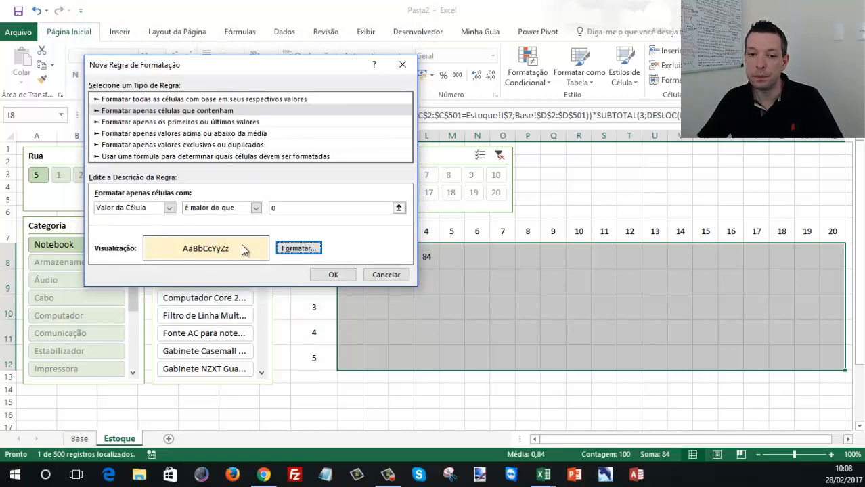
click(332, 275)
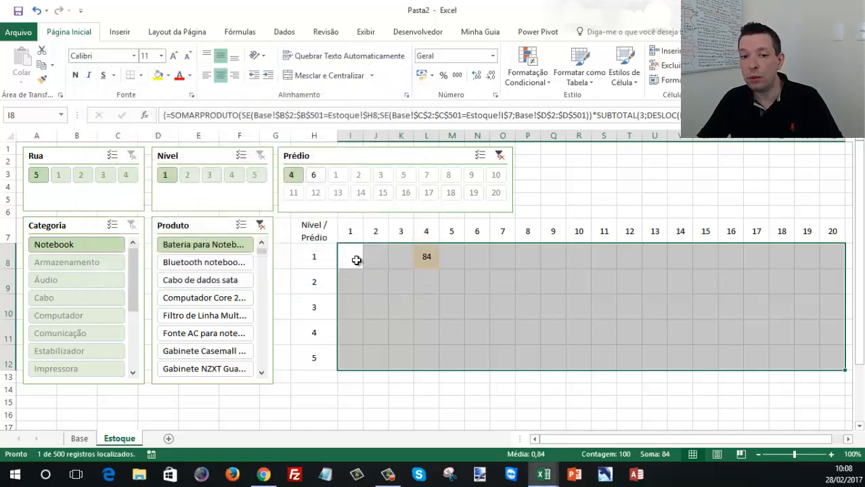
- Try adding an orange outline border directly to the cell range I8:AB12
right_click(420, 261)
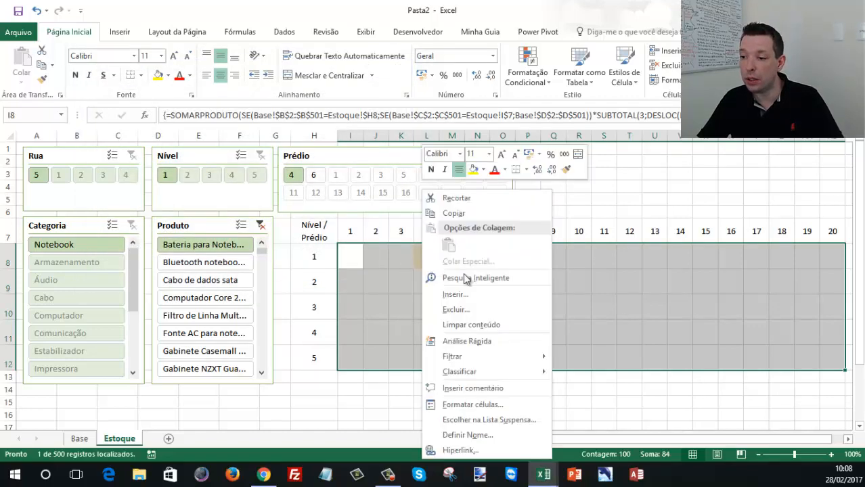
click(468, 408)
click(473, 193)
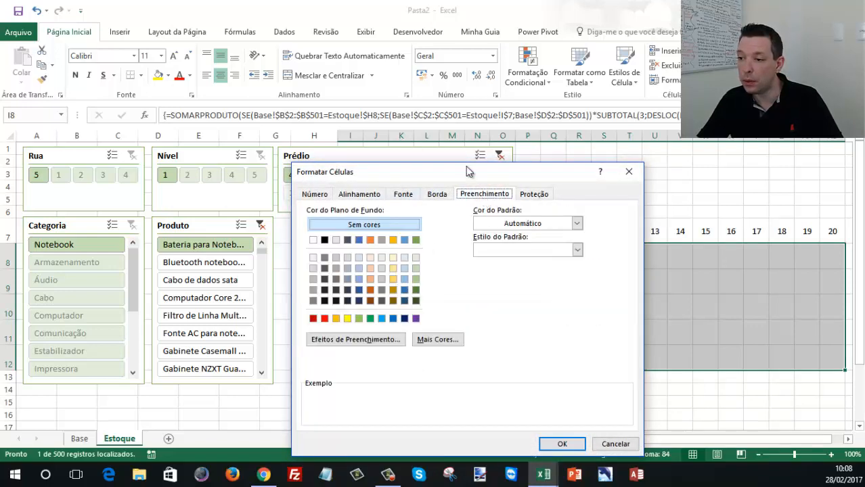
drag(459, 178, 259, 88)
click(230, 94)
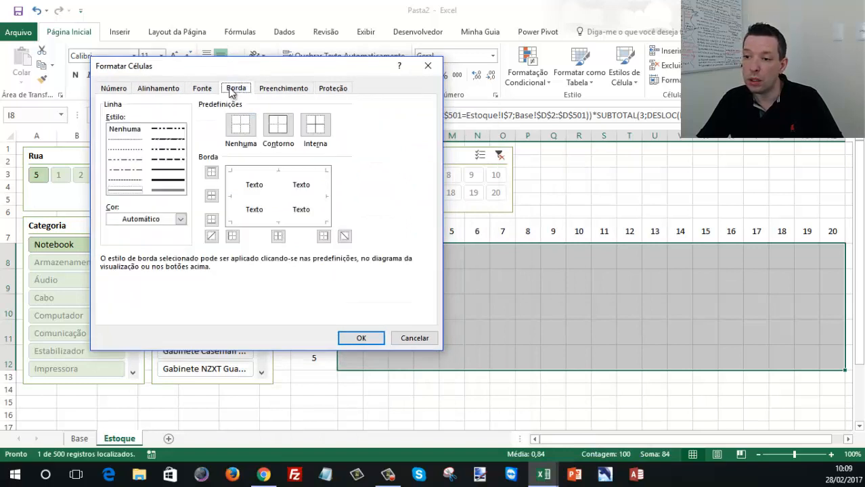
click(179, 220)
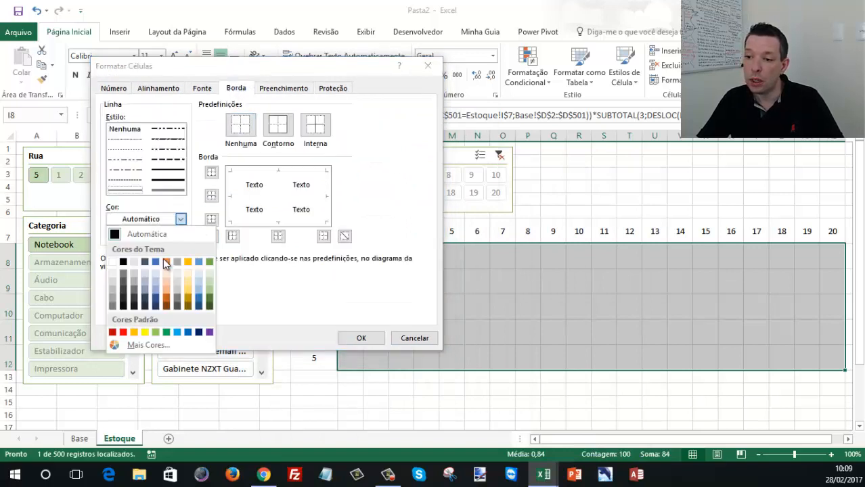
click(165, 262)
click(278, 129)
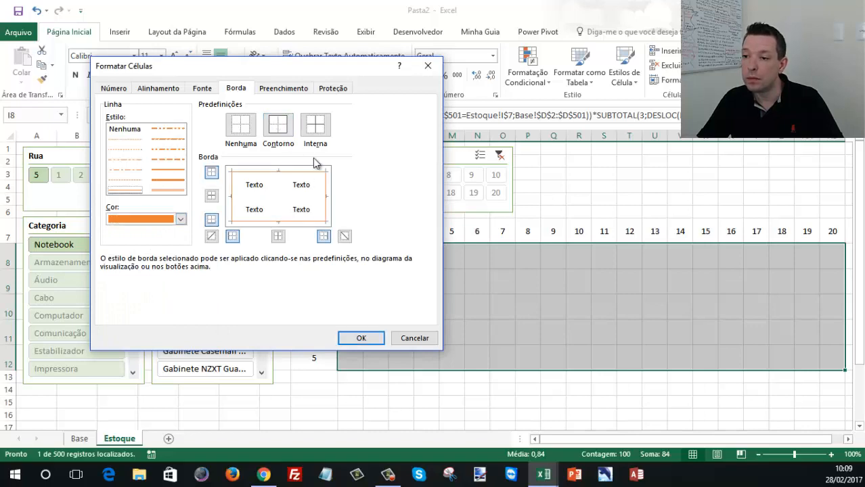
click(358, 334)
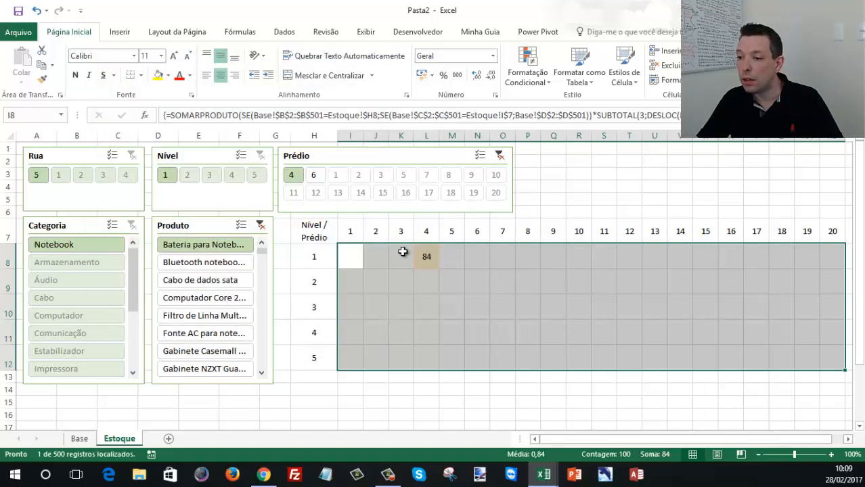
click(474, 287)
- Open the format settings of the conditional formatting rule for values greater than 0 on I8:AB12
mouse_move(350, 256)
mouse_down()
mouse_move(500, 255)
mouse_move(834, 364)
mouse_up()
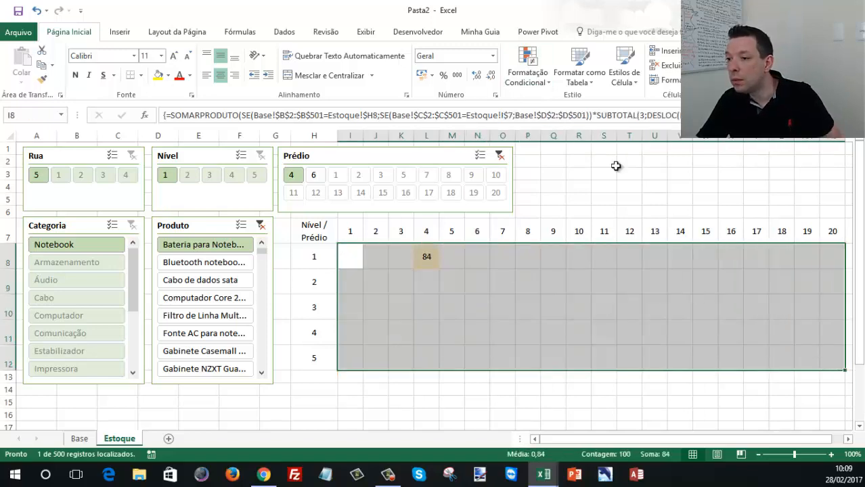
click(527, 70)
click(522, 265)
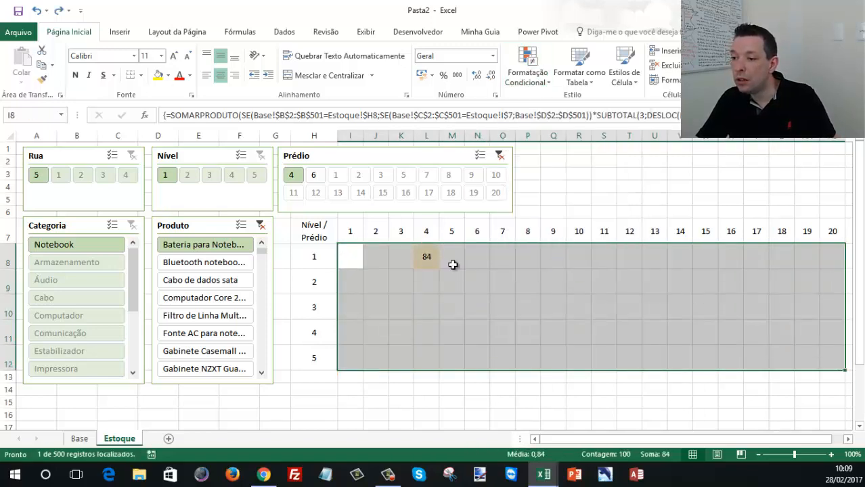
click(134, 158)
click(141, 123)
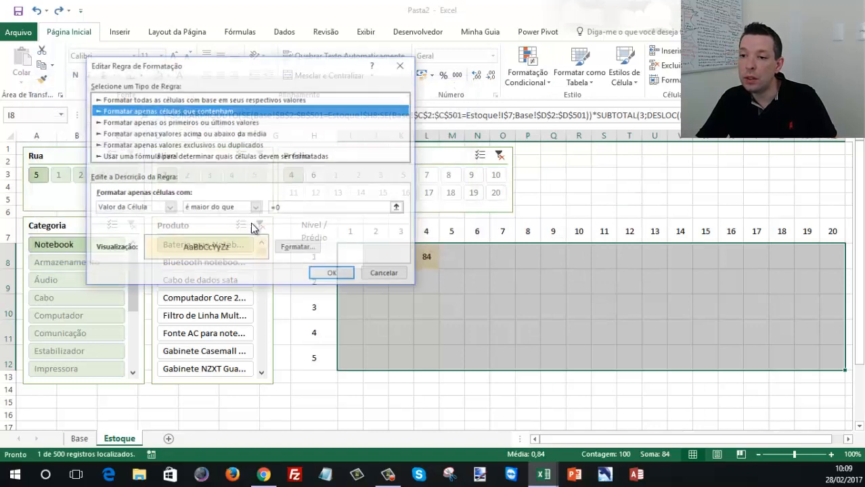
click(297, 247)
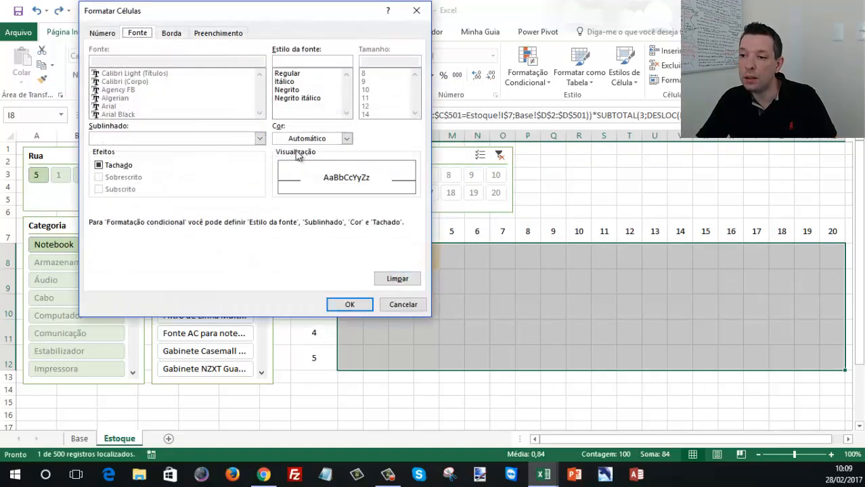
- Add an orange outline border to the greater-than-zero rule's format and apply the rule to the grid
click(212, 33)
click(172, 35)
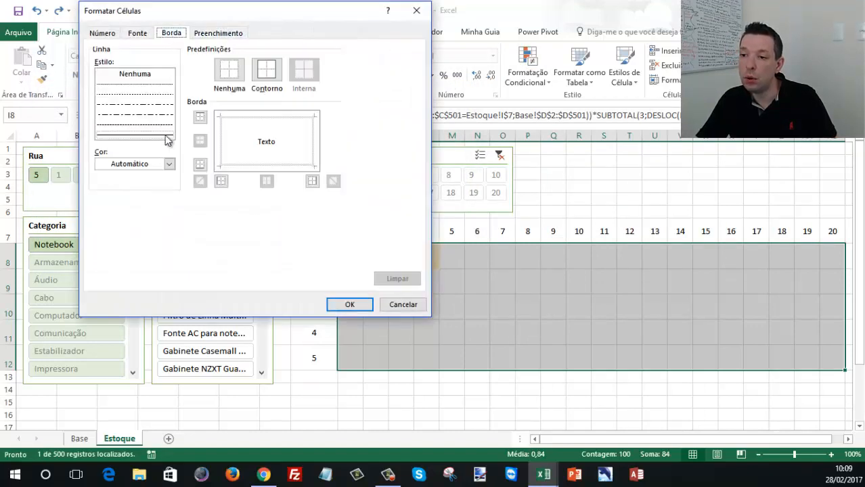
click(155, 165)
click(154, 212)
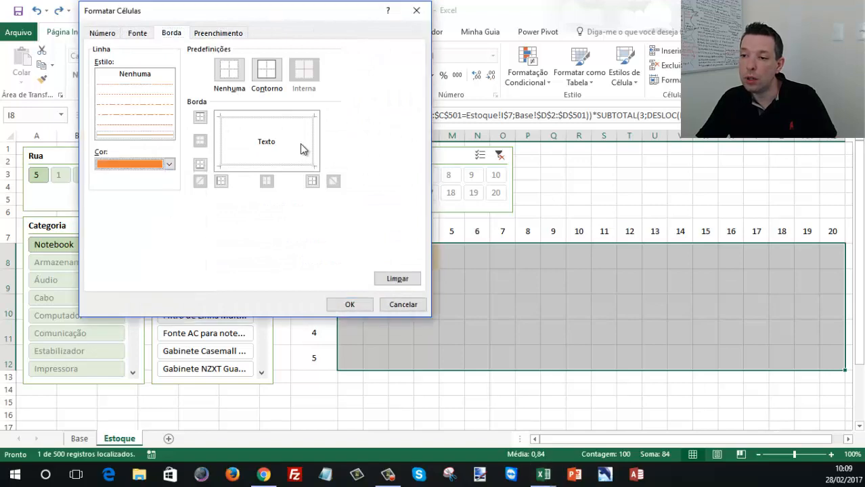
click(266, 80)
click(349, 304)
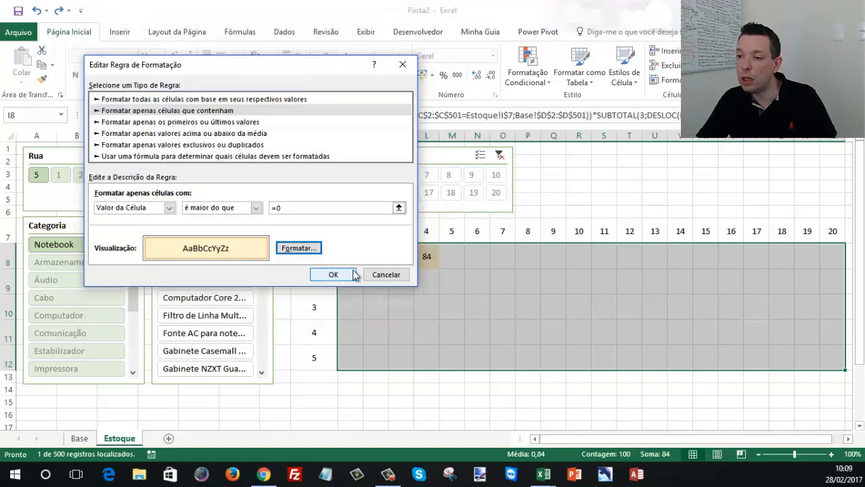
click(333, 274)
click(441, 253)
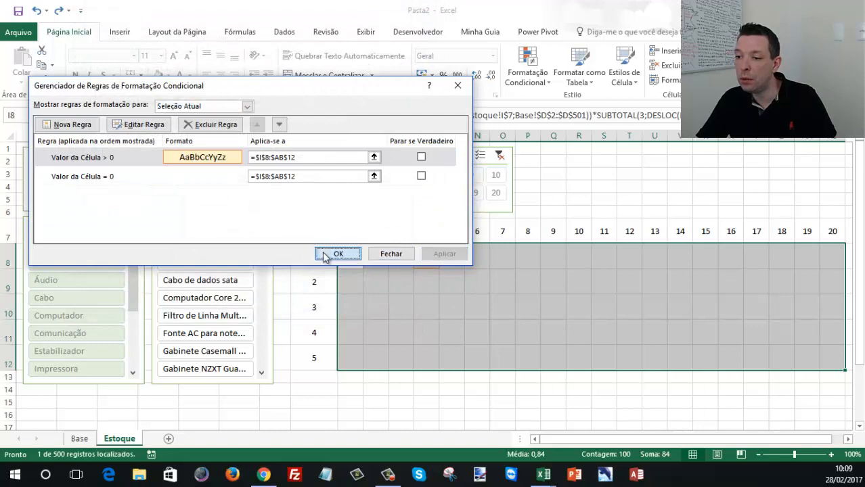
click(331, 251)
click(436, 257)
click(444, 283)
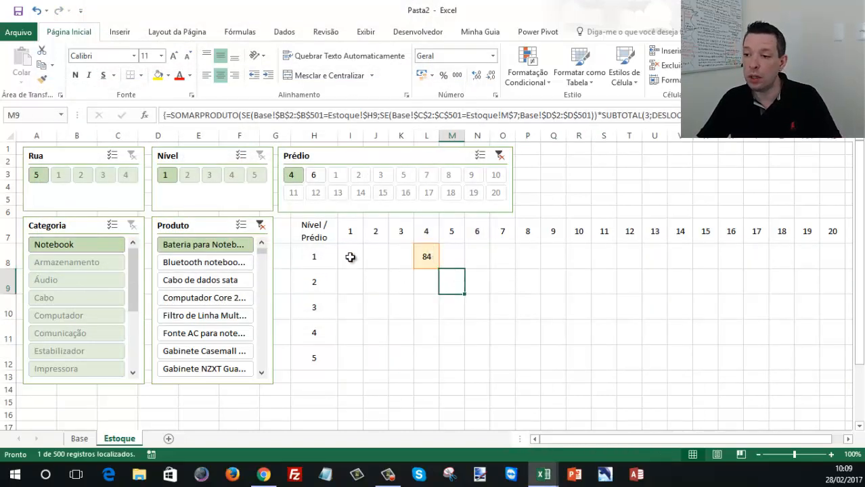
- Test the highlighting by filtering the grid by different Prédio numbers and a run of several products
click(321, 177)
click(356, 178)
click(408, 179)
click(321, 178)
click(295, 174)
drag(203, 262, 203, 350)
- Clear the Prédio and Produto slicer filters so the grid covers all stock
click(499, 156)
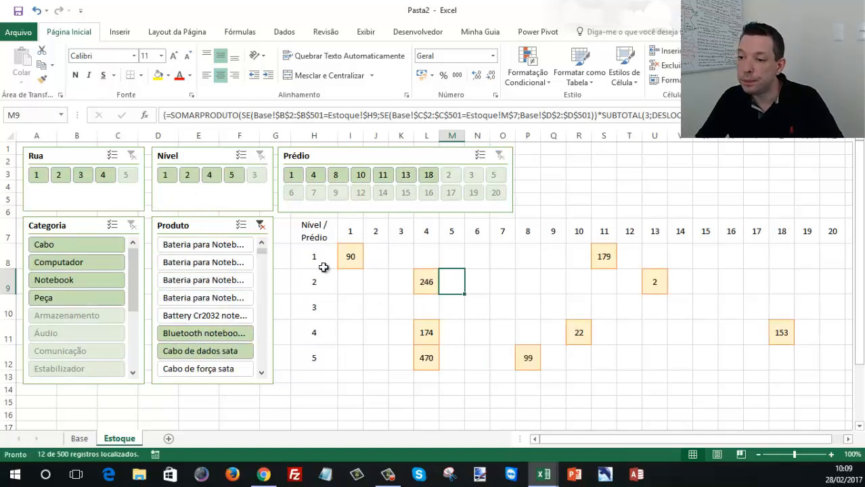
click(260, 225)
click(592, 352)
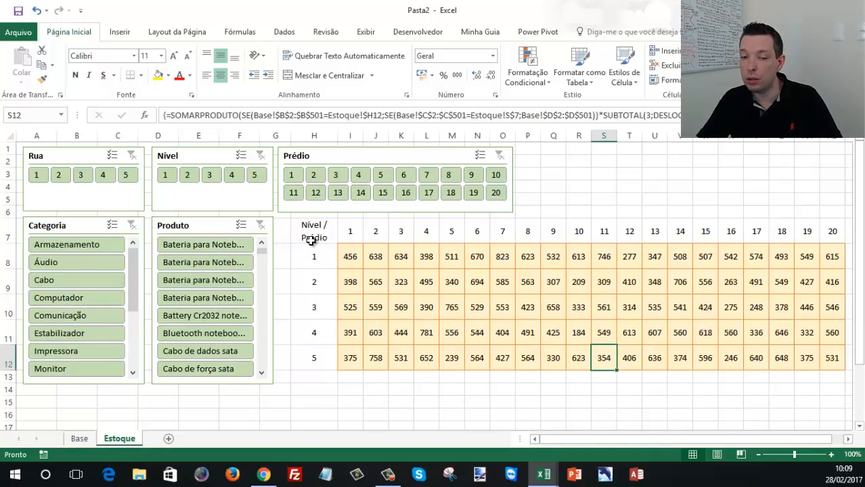
- Apply a green outline border without inner lines to the grid's header cells H7:H12 and I7:AB7
drag(306, 236, 318, 358)
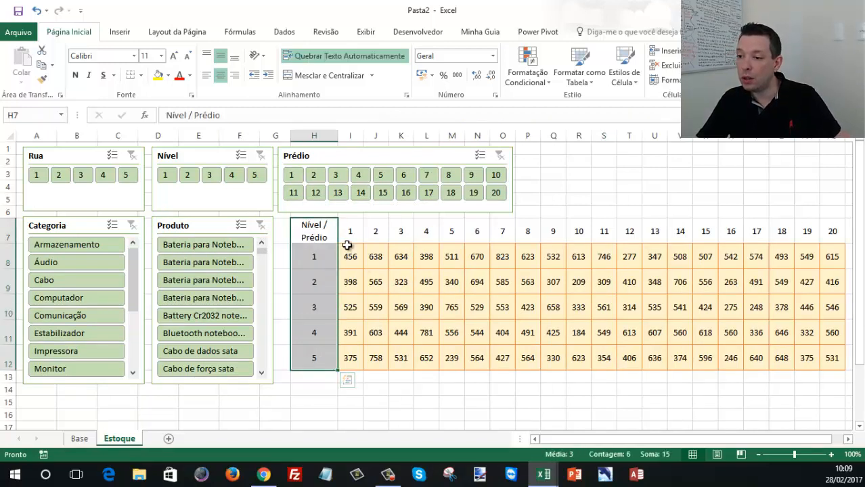
drag(325, 232, 847, 226)
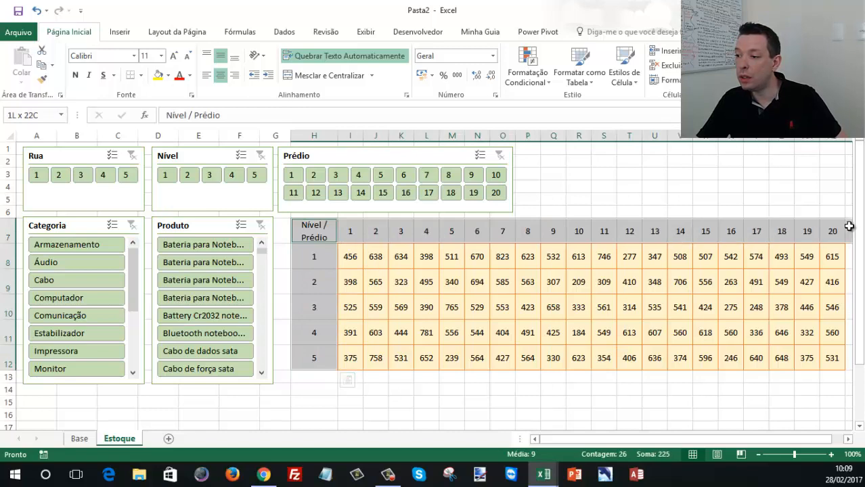
right_click(550, 231)
click(599, 404)
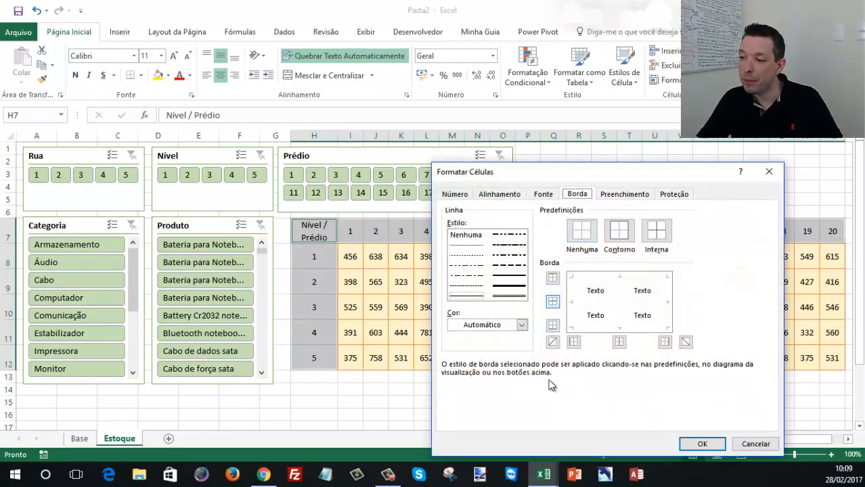
click(515, 326)
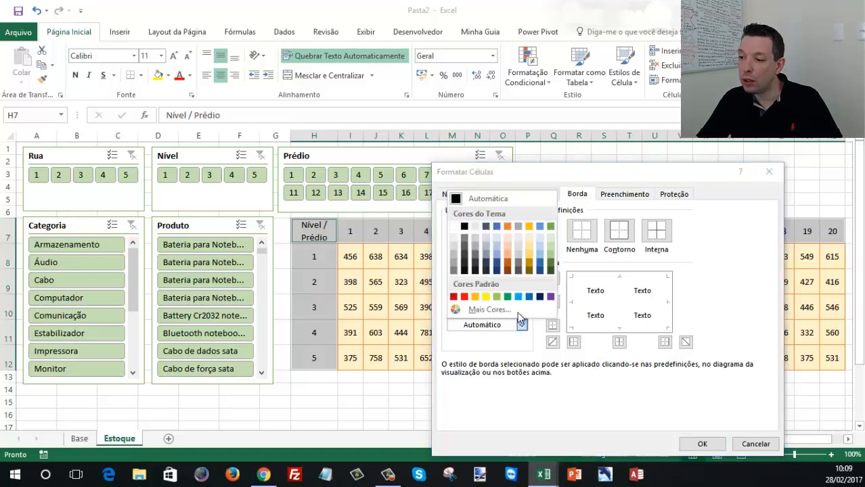
click(550, 230)
click(618, 231)
click(655, 231)
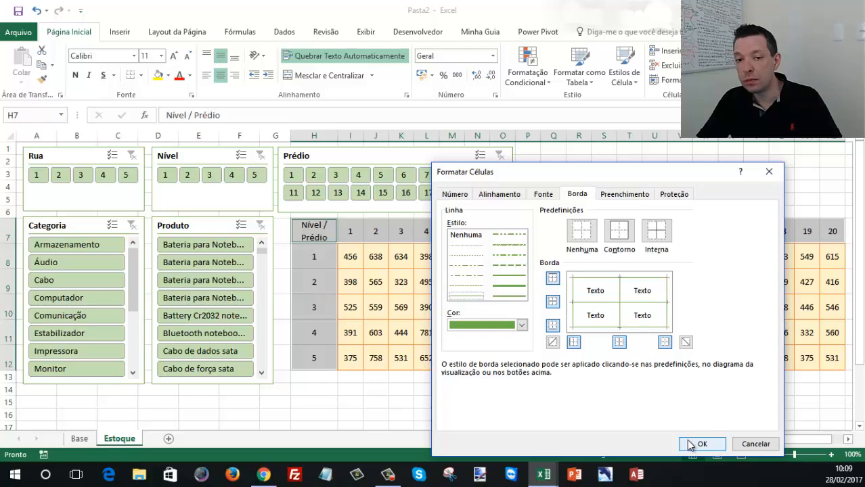
click(641, 302)
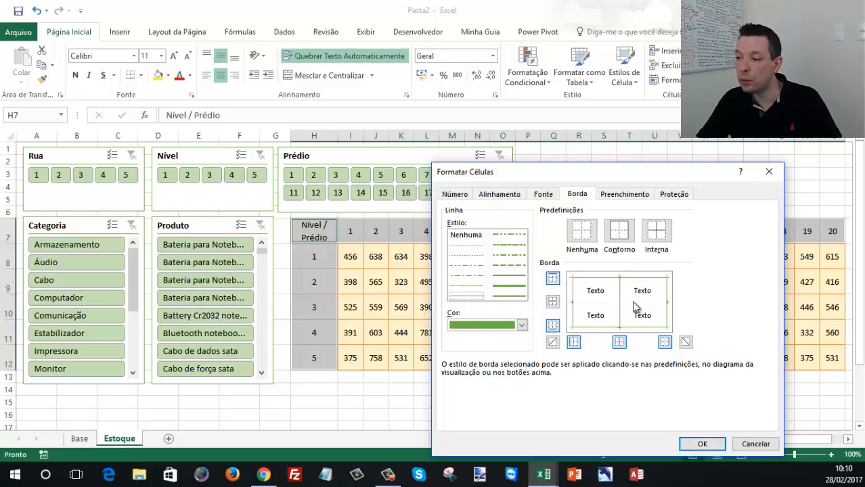
click(619, 313)
click(702, 444)
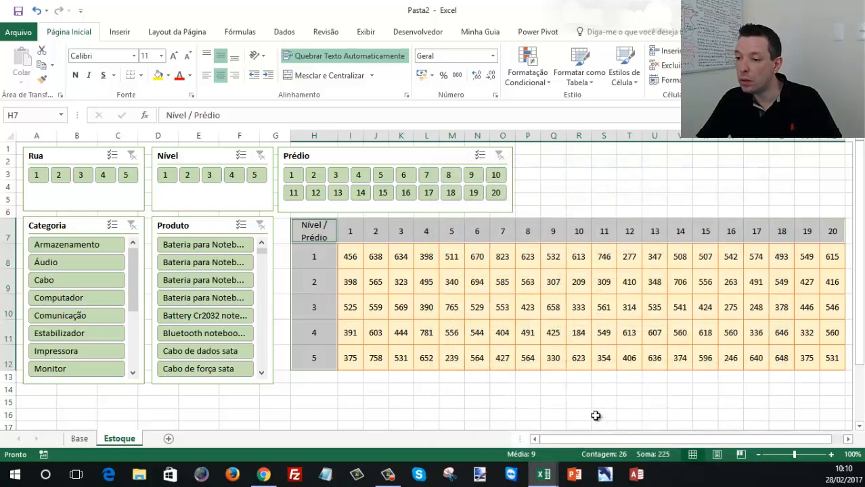
right_click(453, 256)
key(Escape)
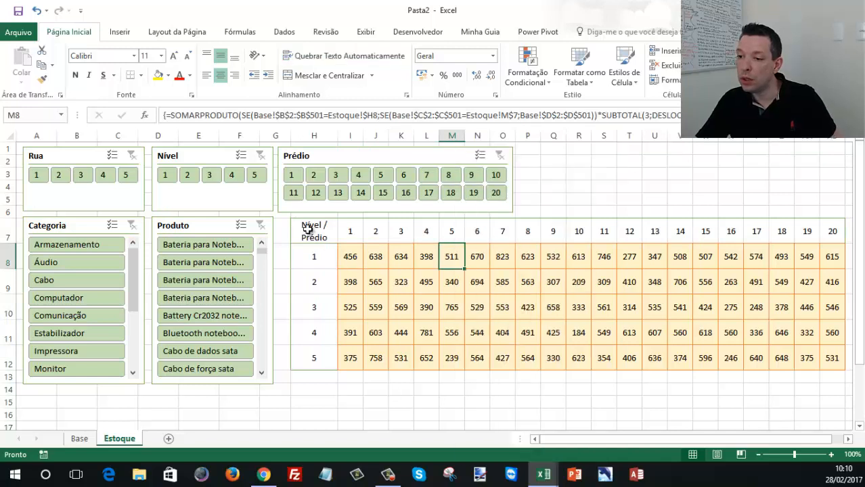
- Add green horizontal and vertical inner border lines to the header cells H7:H12 and I7:AB7
drag(309, 228, 308, 353)
drag(359, 231, 831, 230)
right_click(831, 230)
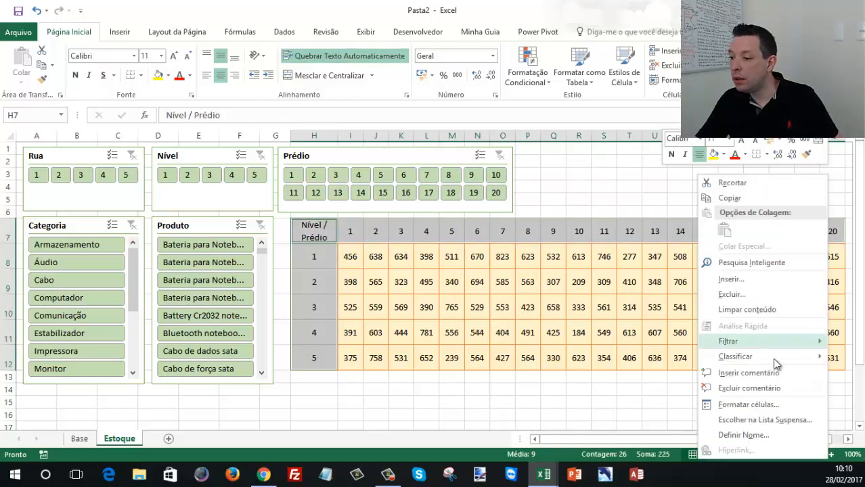
click(747, 405)
click(670, 306)
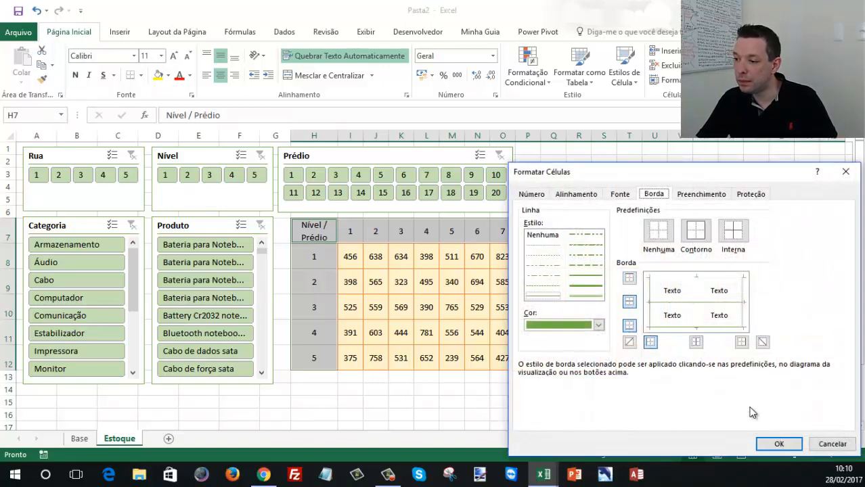
click(705, 290)
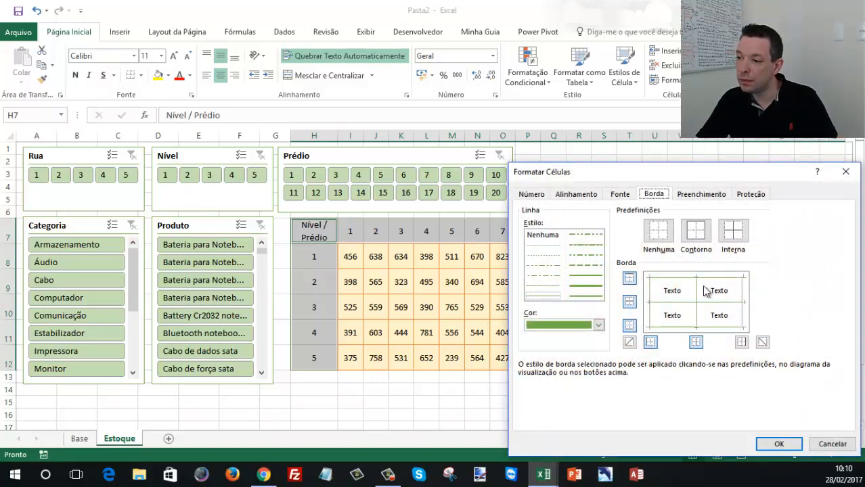
click(780, 444)
click(341, 254)
- Complete the green outline around the whole map H7:AB12 by adding its lower and right-hand borders
drag(330, 230, 831, 359)
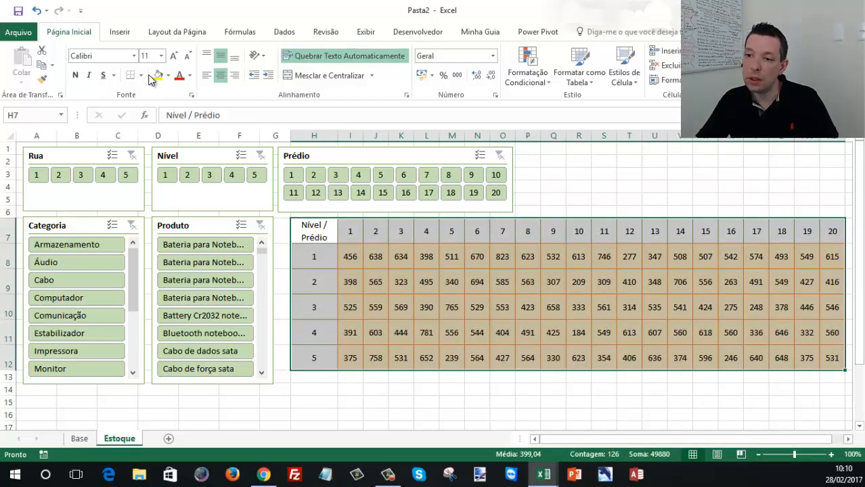
right_click(425, 249)
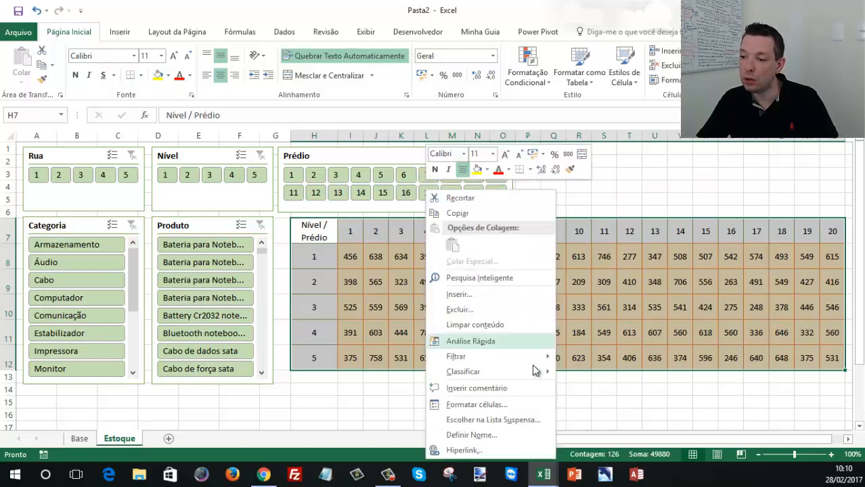
click(512, 405)
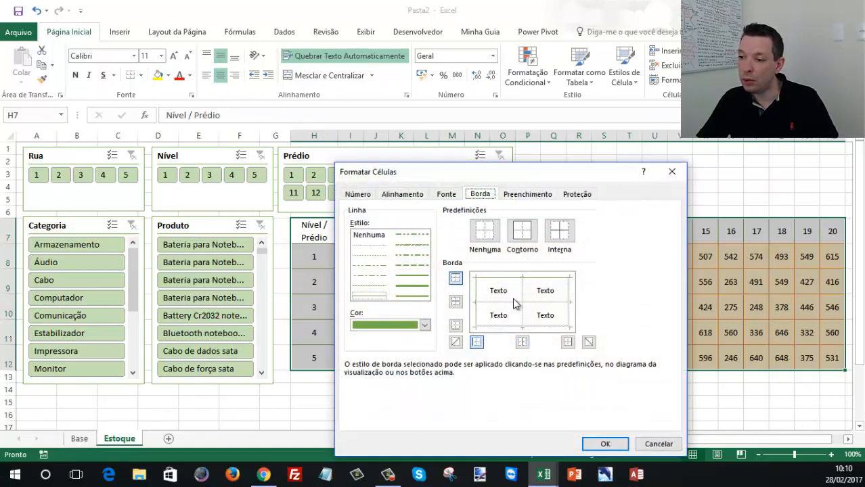
click(509, 328)
click(572, 318)
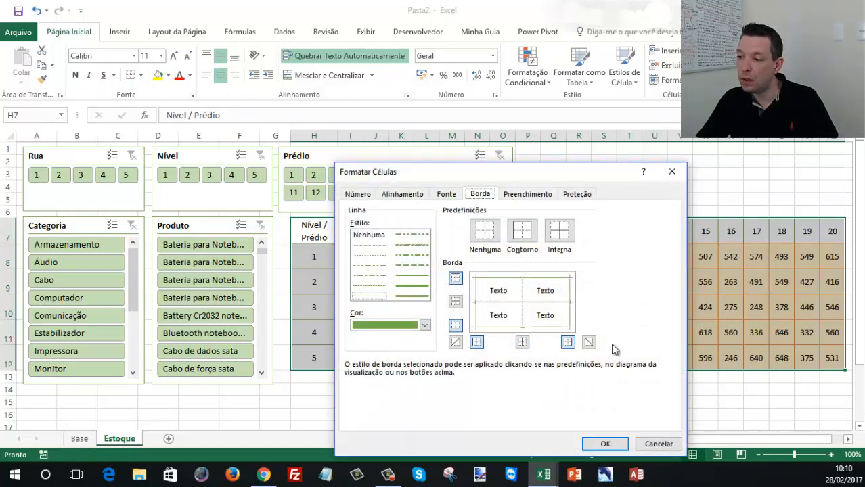
click(605, 444)
click(636, 313)
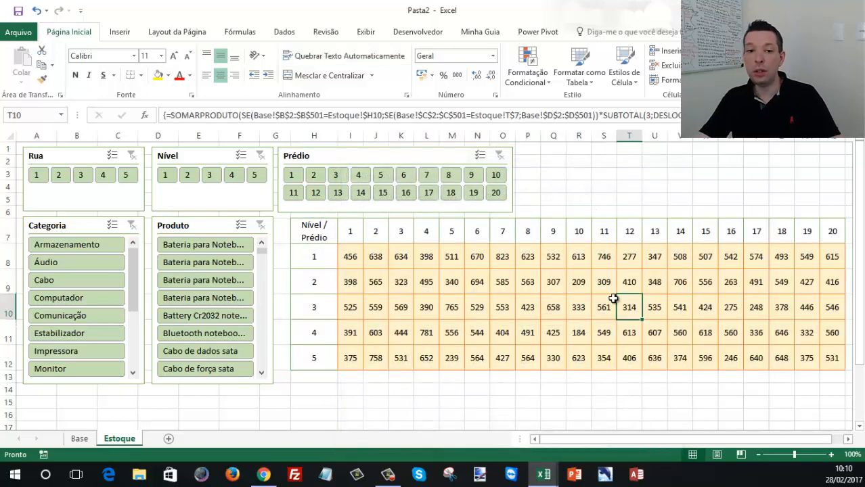
- Fill the Nível header column H7:H12 and the Prédio header row I7:AB7 with light green
drag(311, 234, 316, 359)
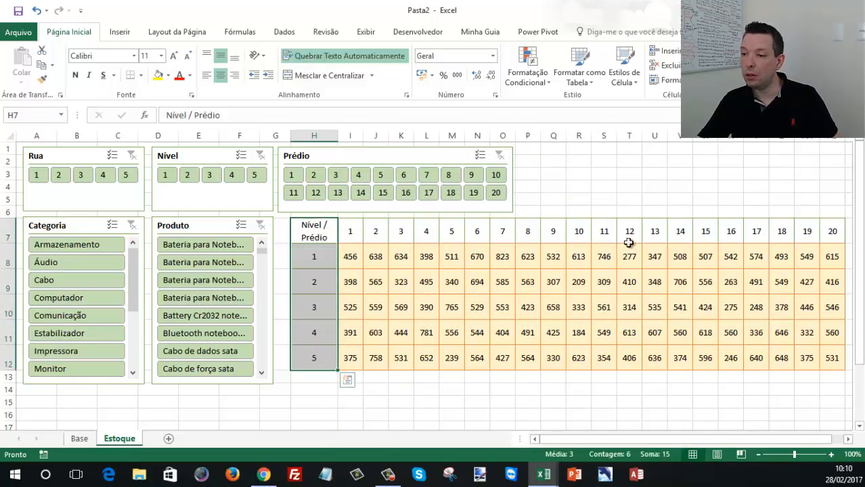
drag(831, 231, 347, 234)
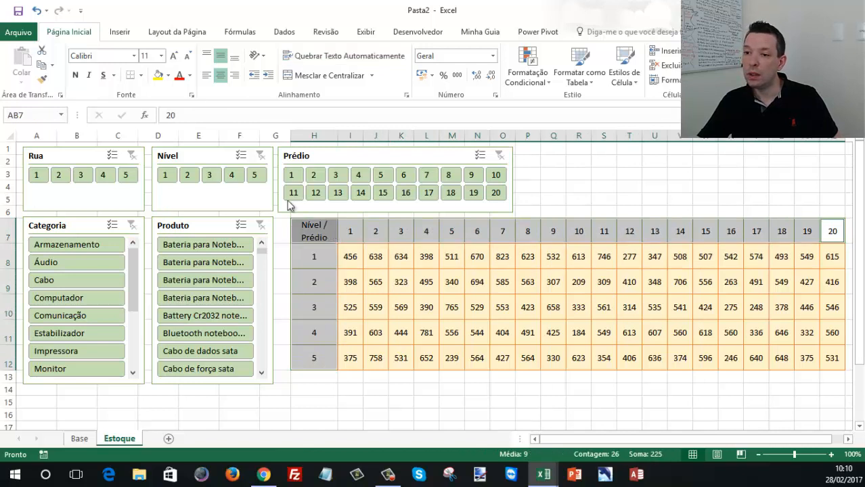
click(169, 76)
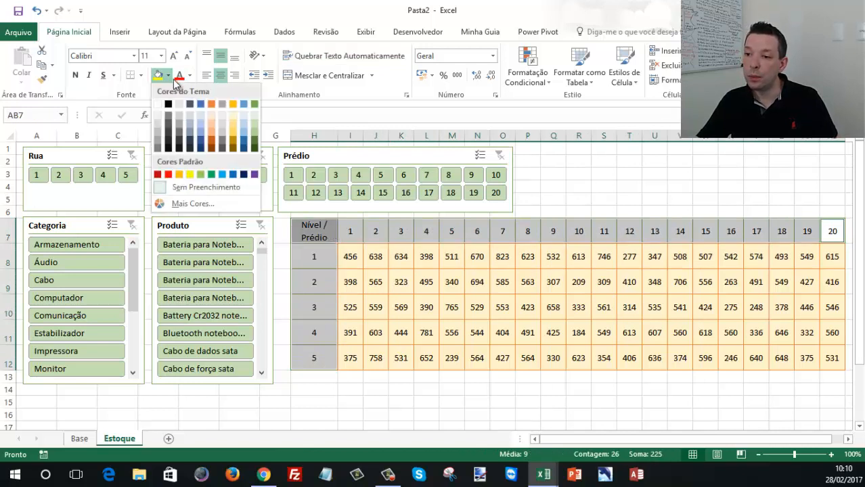
click(255, 129)
click(500, 280)
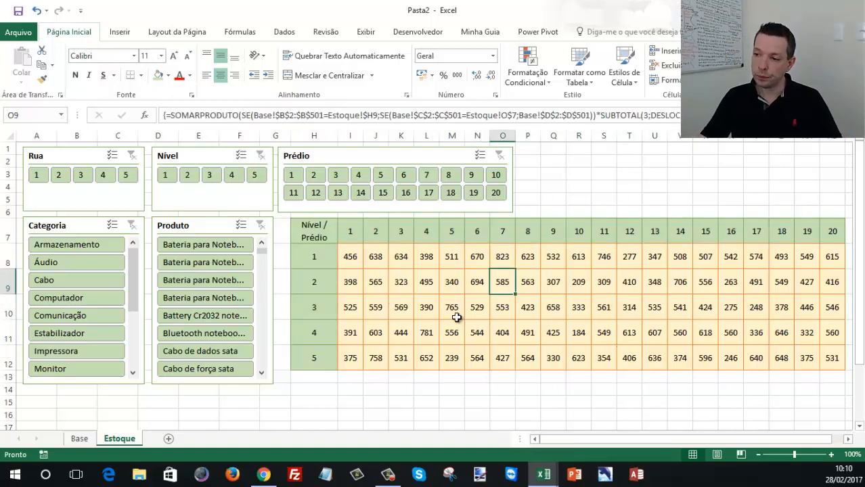
- Test the finished map by filtering it to Prédio 15 and the Gabinete Intel SC56... product
click(360, 193)
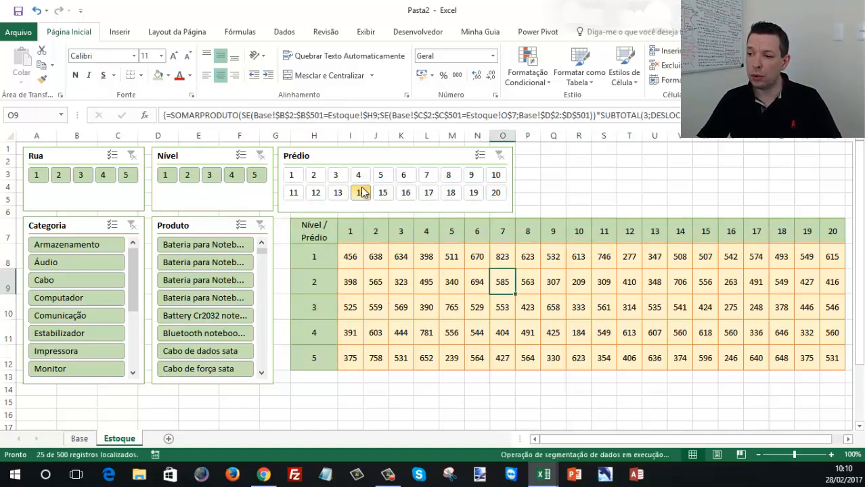
click(383, 193)
click(205, 246)
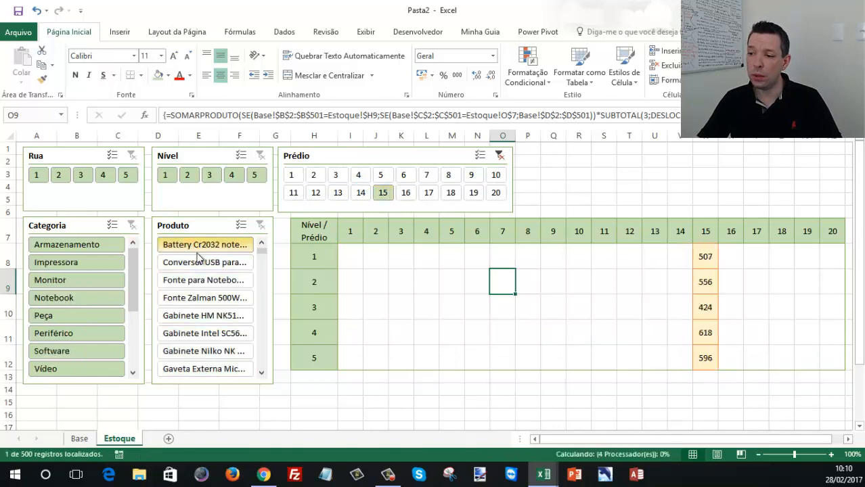
click(205, 333)
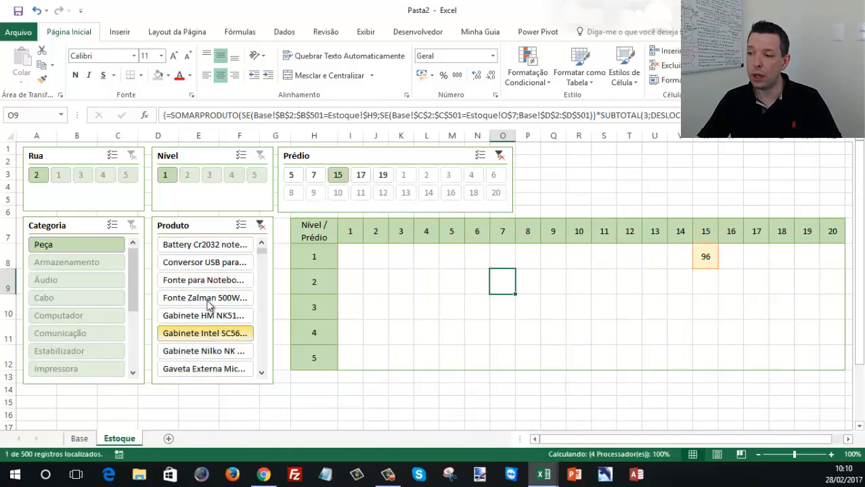
- Hide the gridlines on the Estoque sheet
click(366, 33)
click(241, 75)
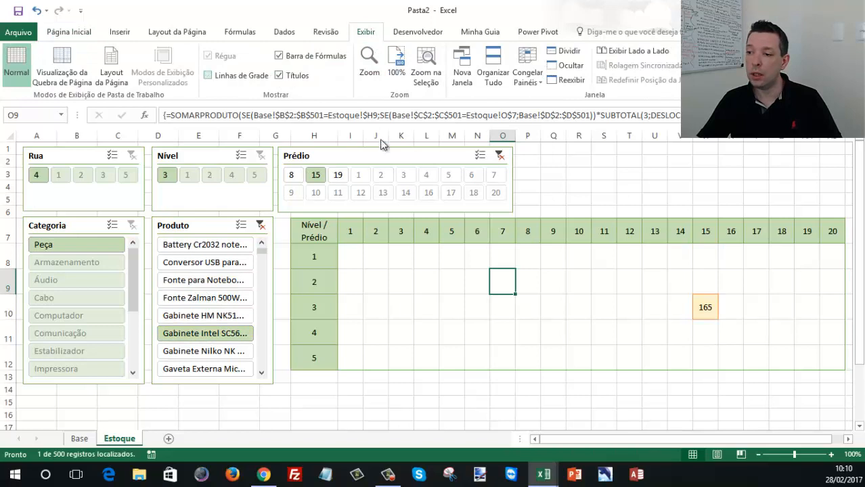
- Test the map by filtering Produto to single items such as Conversor USB para... and Gabinete HM NK51...
click(418, 276)
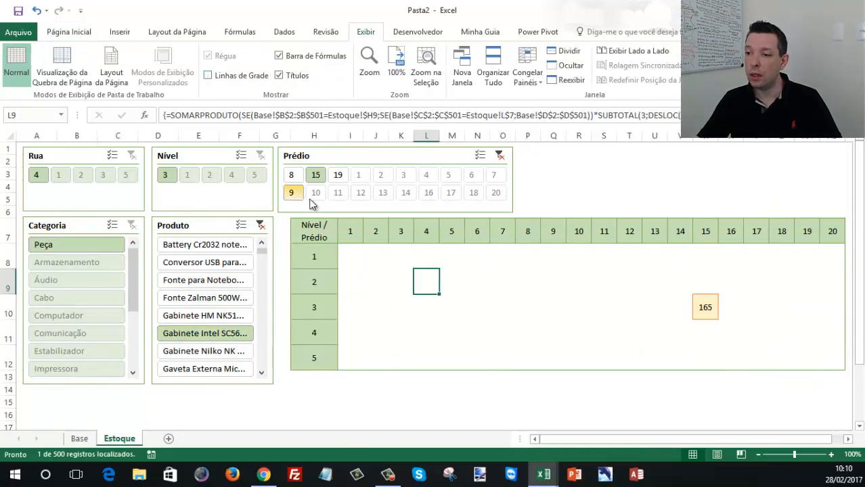
click(197, 280)
click(203, 316)
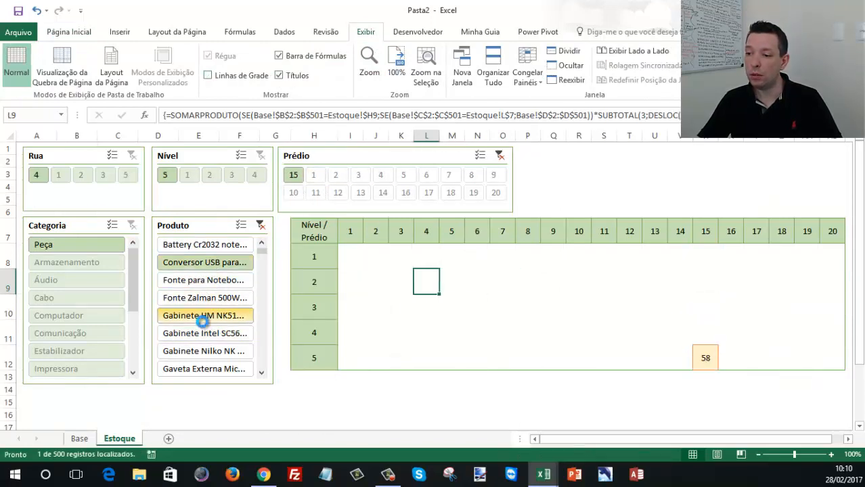
click(179, 367)
click(179, 299)
- Narrow the Nível header column H of the map
click(360, 274)
drag(338, 136, 320, 134)
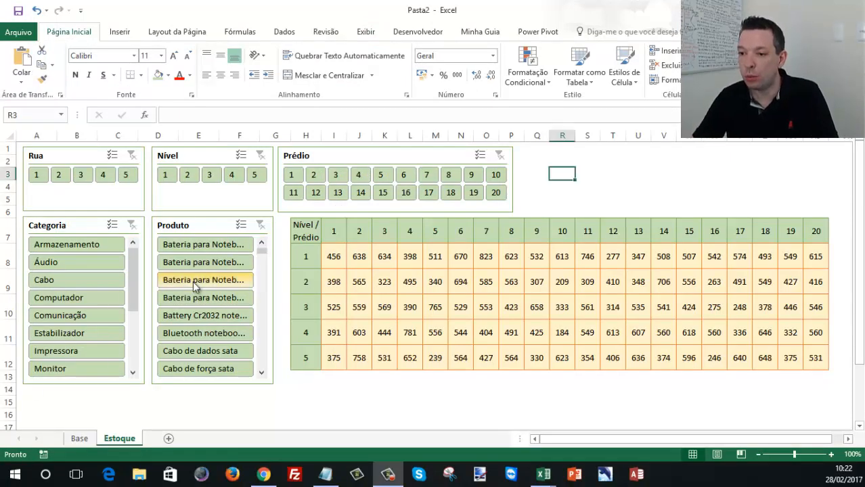
- Test the map by filtering Produto to Cabo de dados sata and notebook batteries, adding Prédio 6, Nível 5 and Categoria Notebook
click(179, 355)
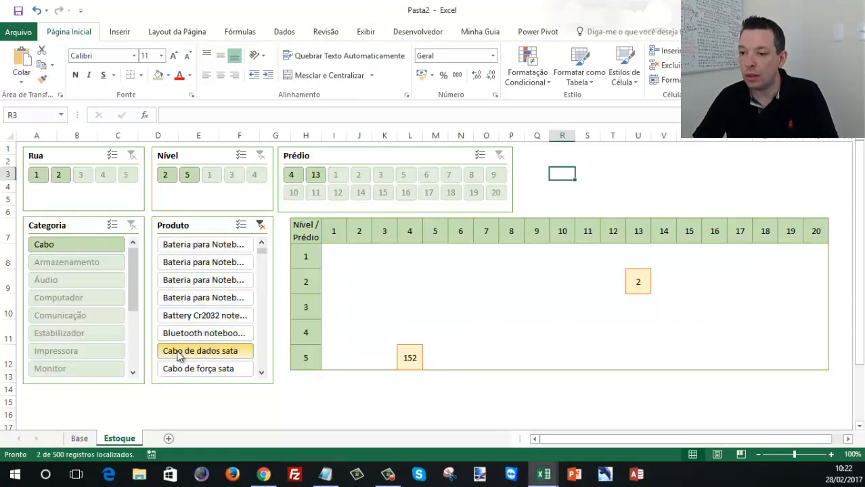
click(201, 280)
click(201, 262)
click(335, 174)
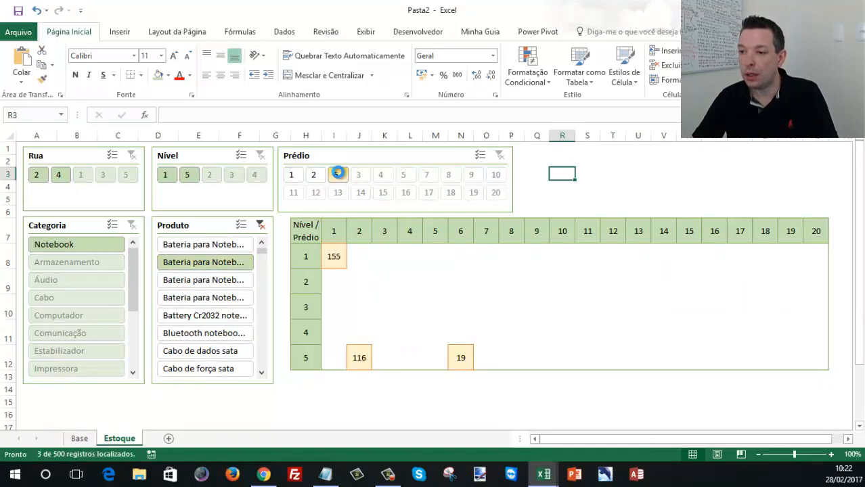
click(166, 175)
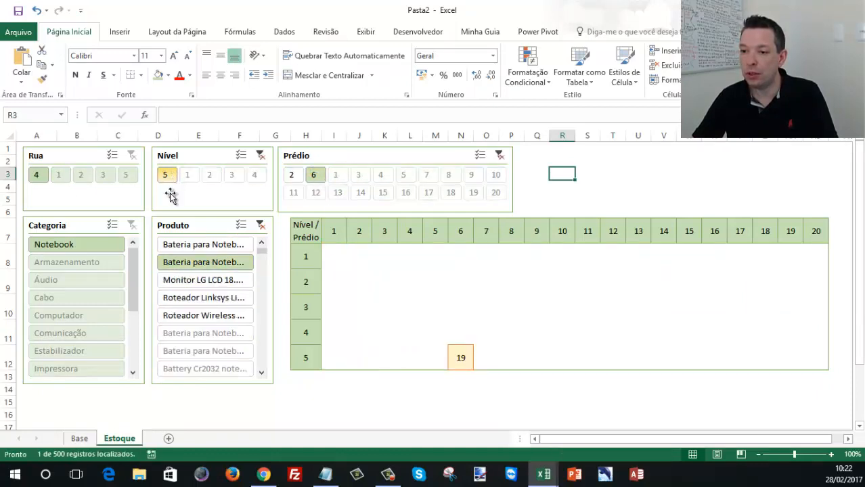
click(93, 245)
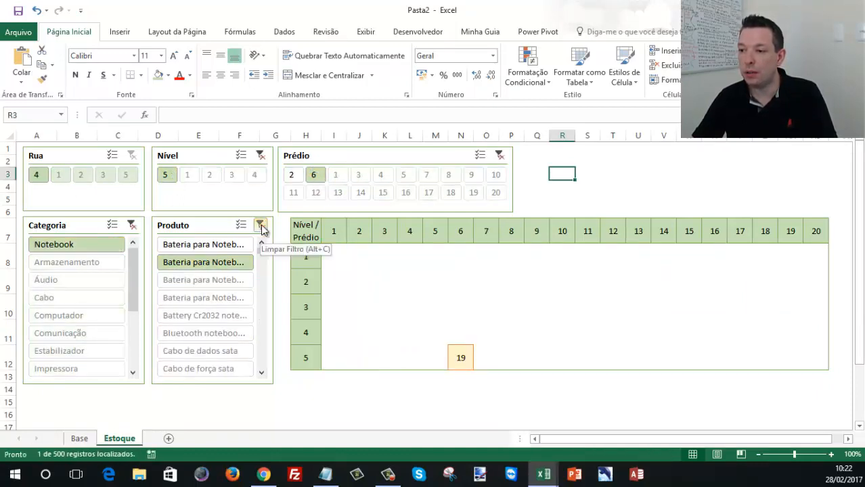
- Clear the Produto, Nível, Categoria and Prédio slicer filters
click(261, 225)
click(260, 155)
click(134, 226)
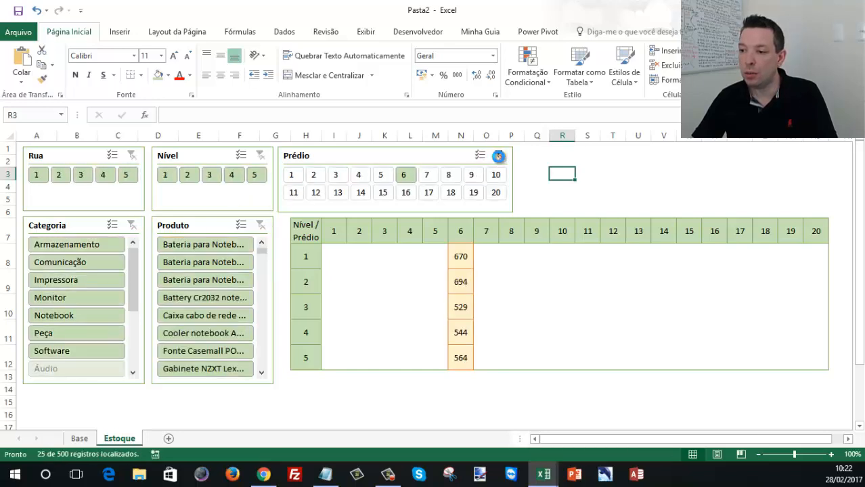
click(498, 157)
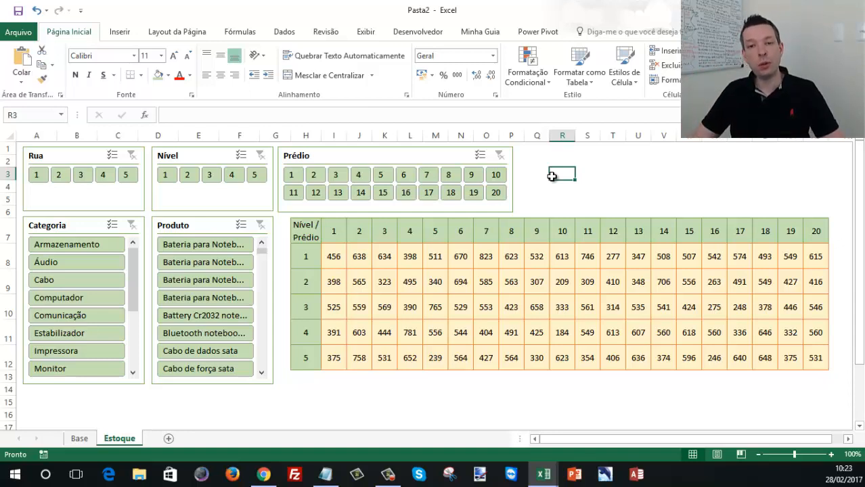
- Enter the label CÓDIGO in cell R3 above the map
text(CÓDIGO)
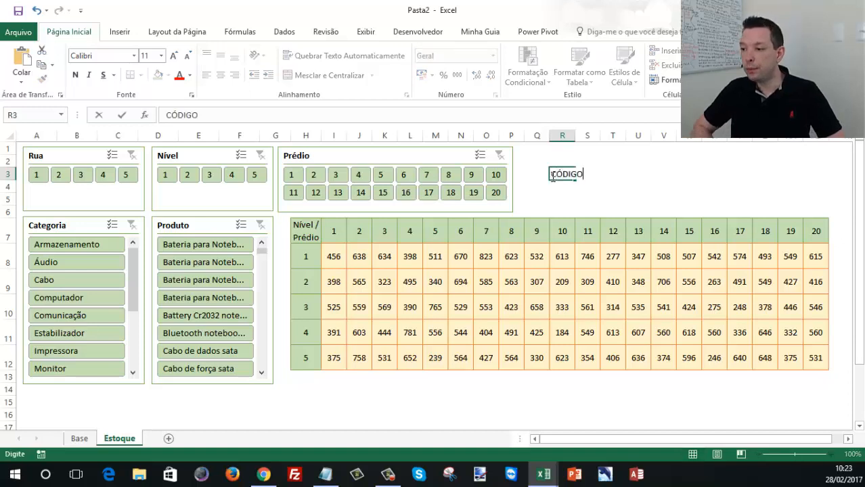
key(Tab)
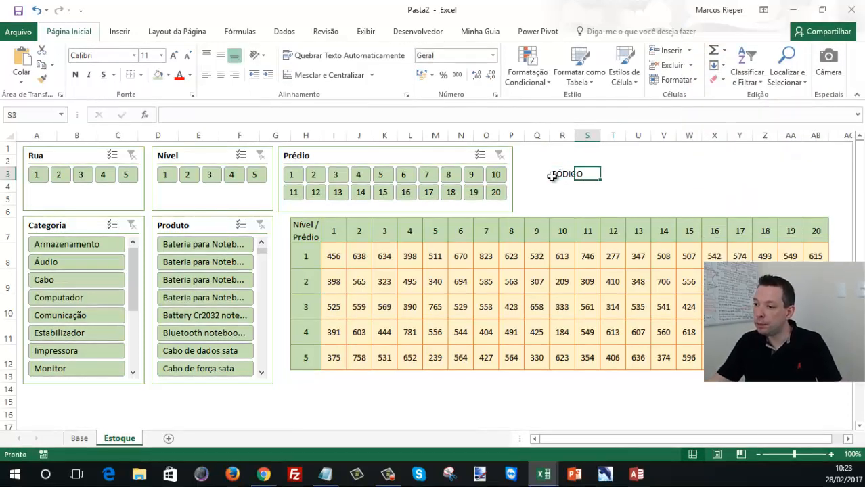
click(610, 164)
click(610, 173)
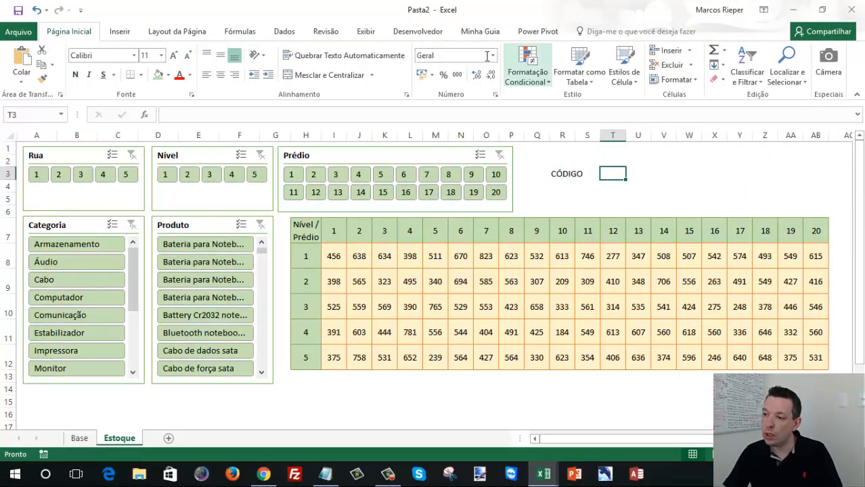
- Check in the ribbon customization options that the Desenvolvedor tab is enabled
click(419, 35)
right_click(421, 34)
click(477, 73)
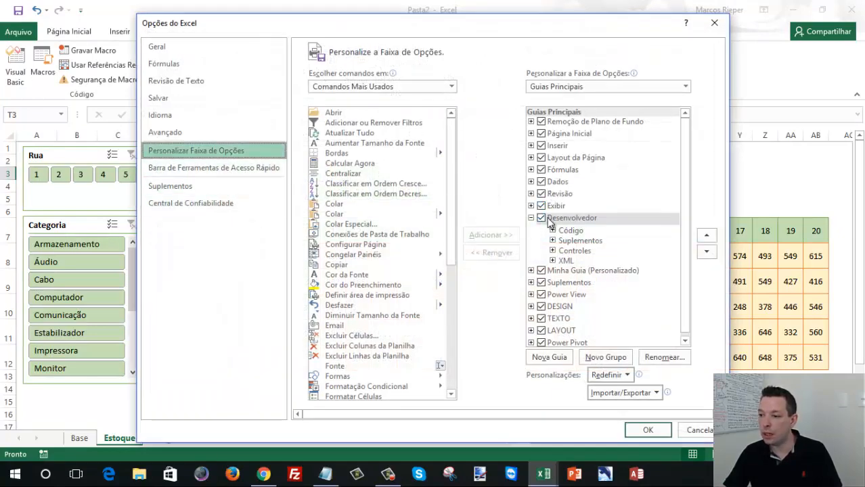
click(665, 430)
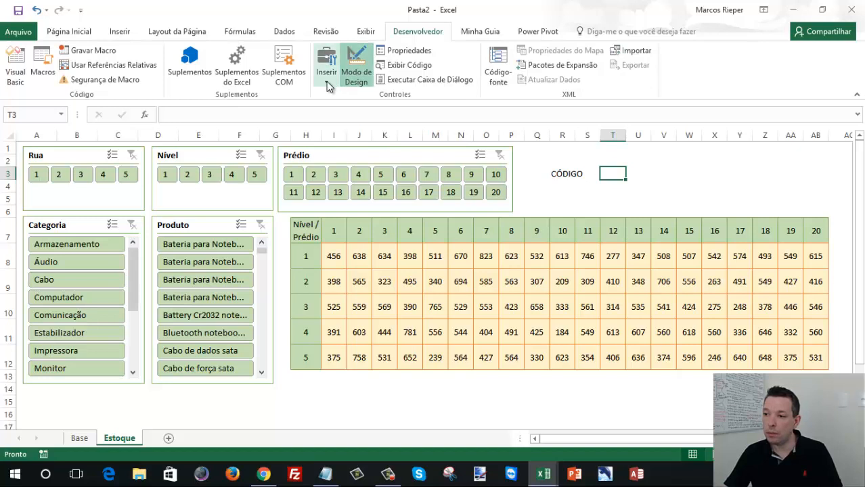
- Insert an ActiveX text box beside the CÓDIGO label and adjust its position and width
click(327, 81)
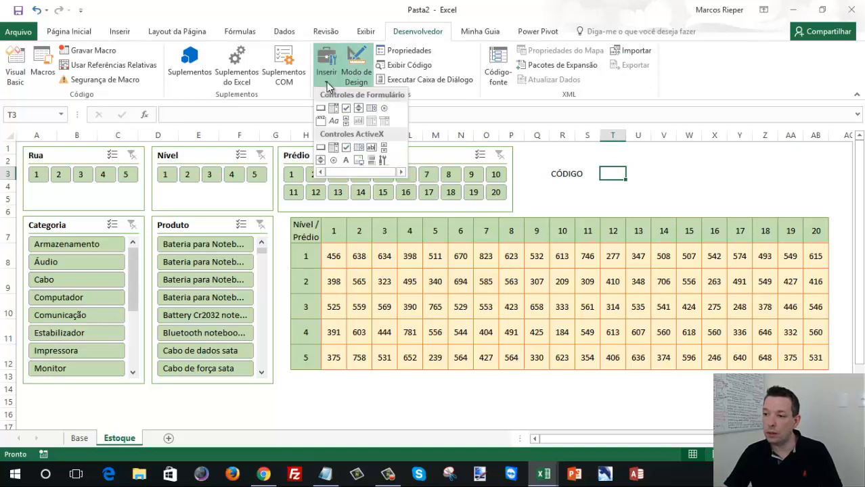
click(374, 149)
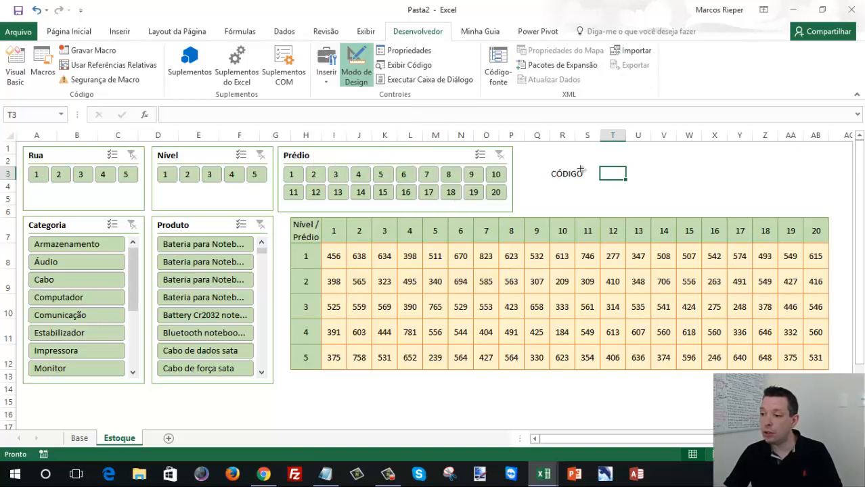
drag(598, 166, 687, 188)
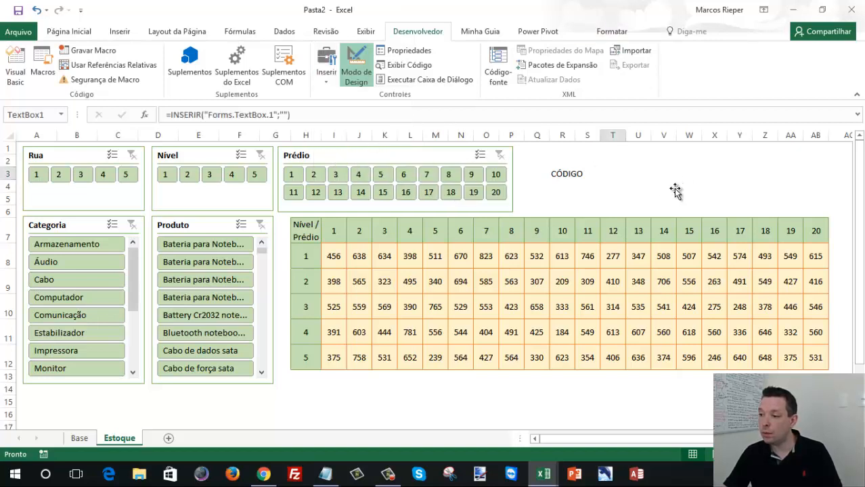
drag(628, 187, 623, 181)
drag(685, 169, 656, 170)
- Set the text box's (Name) property to txtCodigo
right_click(606, 173)
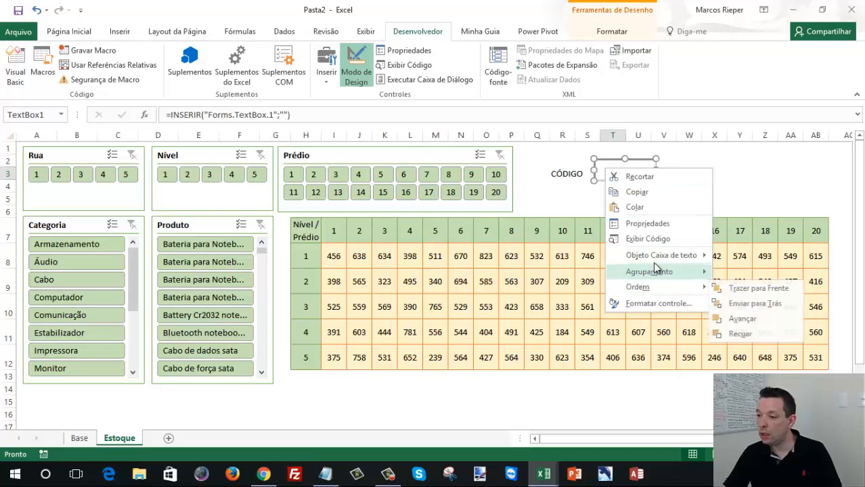
click(651, 224)
double_click(408, 80)
text(TE)
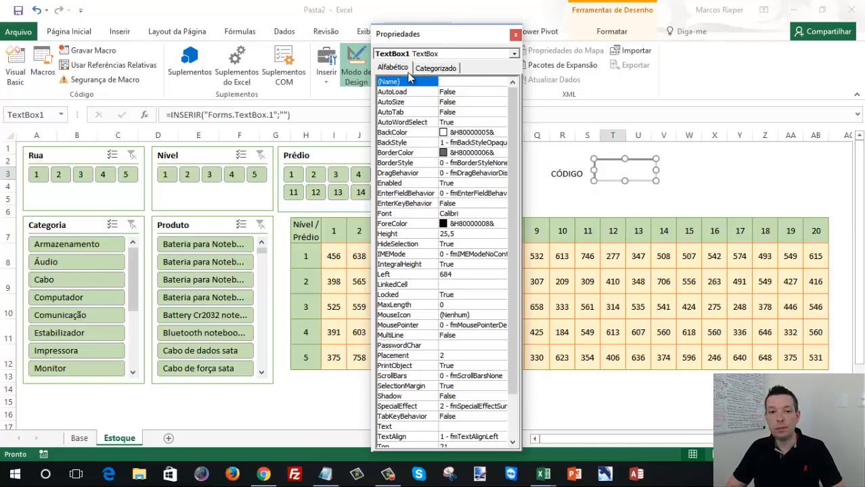
text(tCodigo)
key(Return)
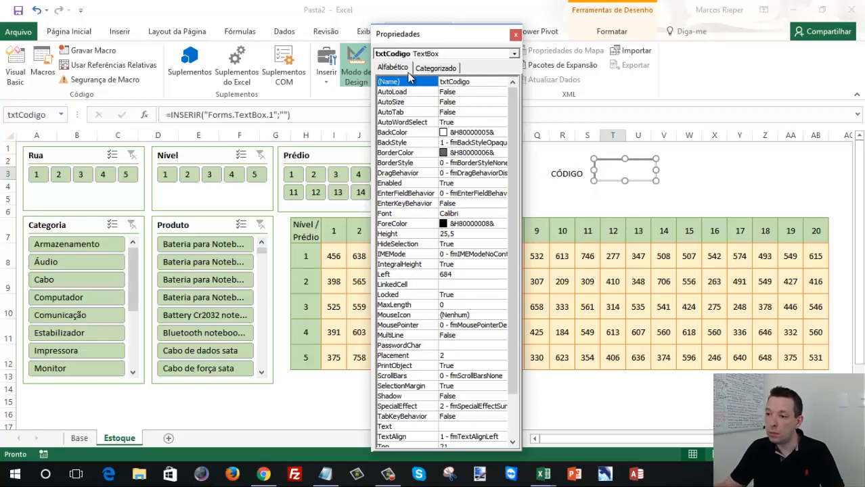
click(514, 36)
- Make the CÓDIGO label in R3 bold
click(715, 171)
click(563, 175)
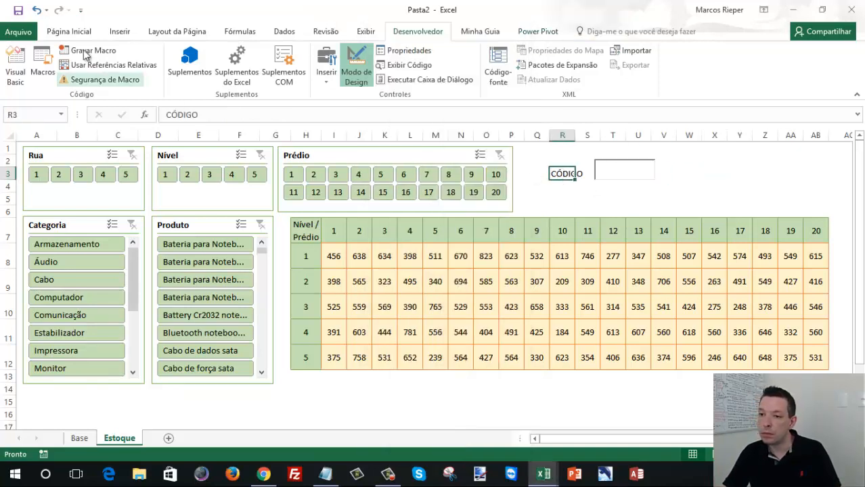
click(68, 31)
click(705, 190)
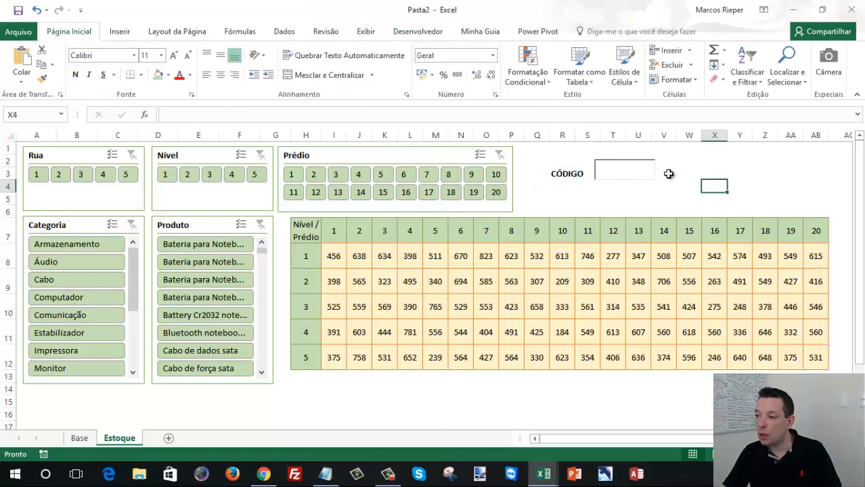
- Open the VBA code of the txtCodigo text box and delete its empty txtCodigo_Change procedure
click(639, 173)
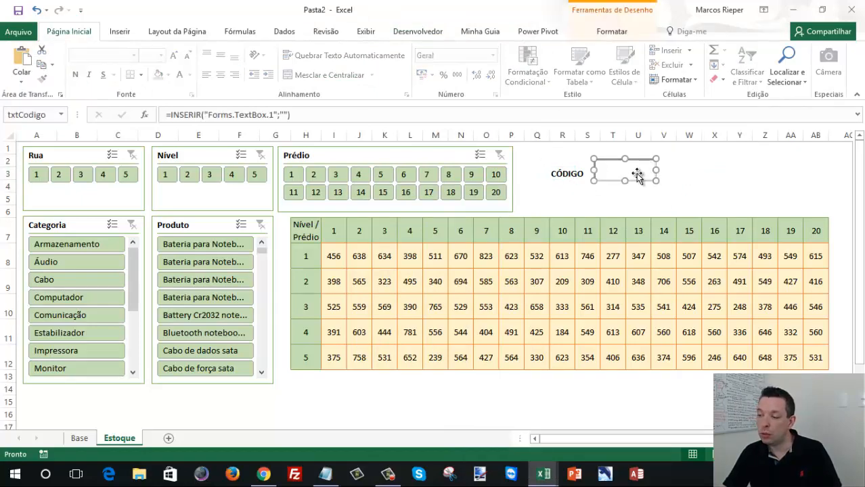
double_click(636, 173)
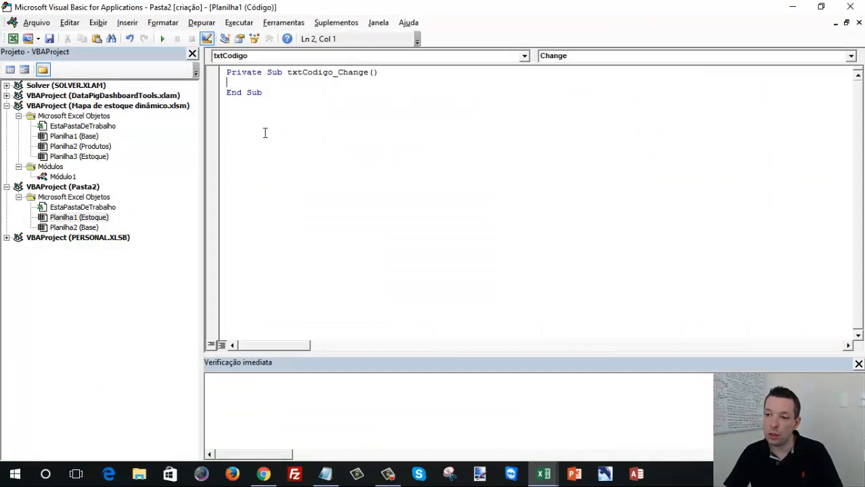
drag(275, 100, 215, 71)
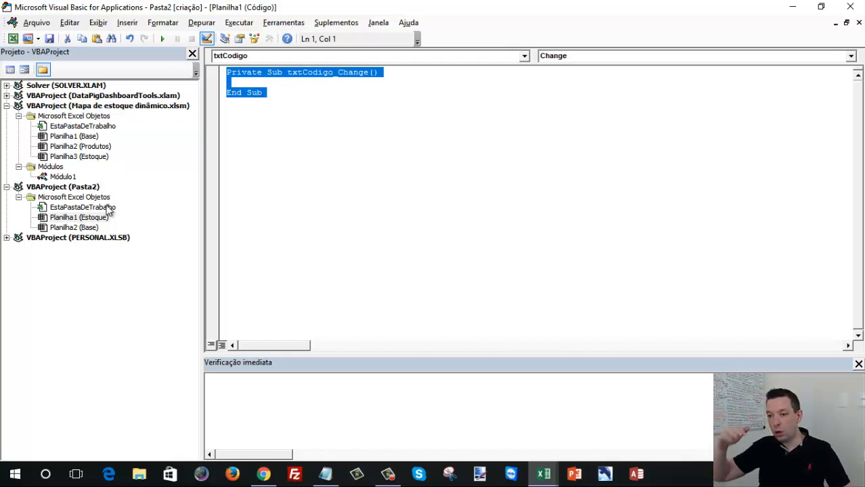
key(Delete)
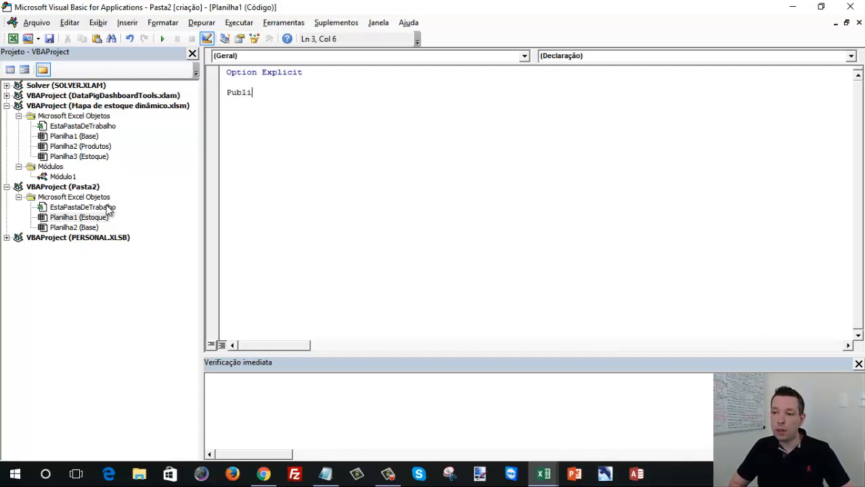
- Declare Public Sub lsPesquisarCodigo() under Option Explicit in the Estoque sheet's code module
text(ls)
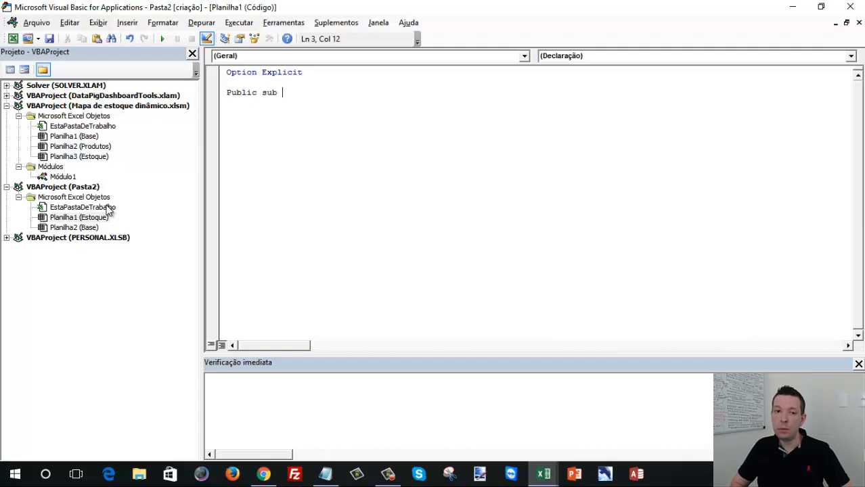
text(Pesqui)
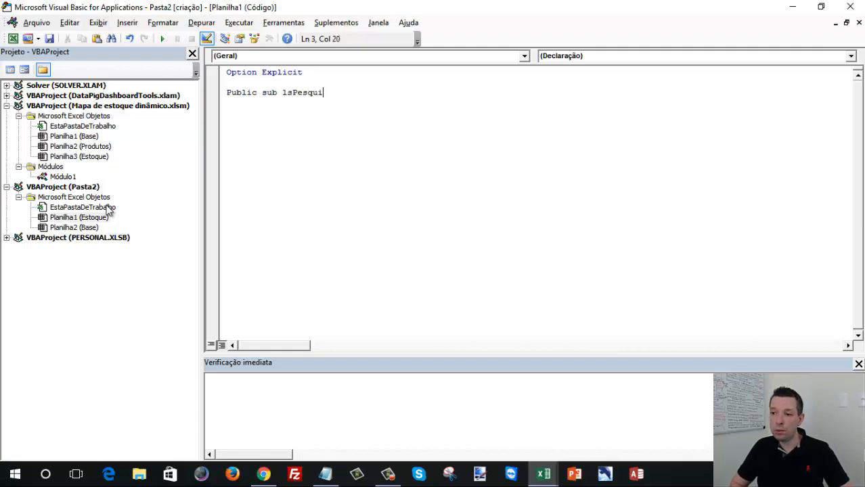
text(sarCodig)
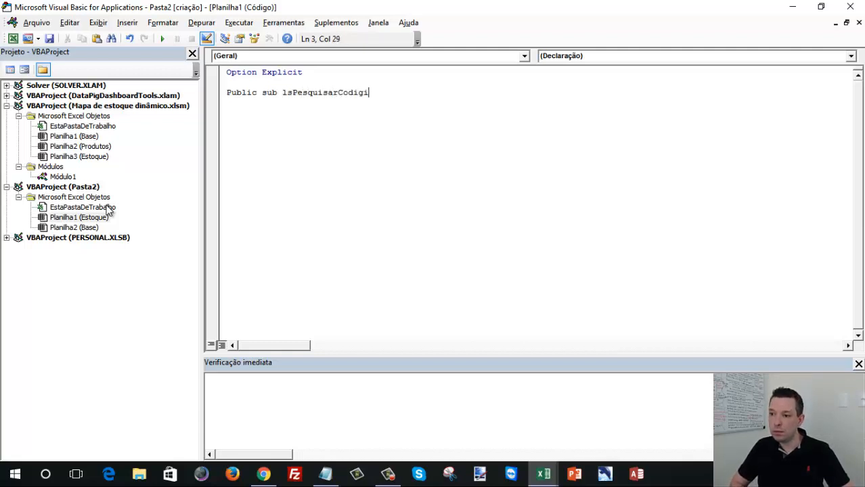
text(o())
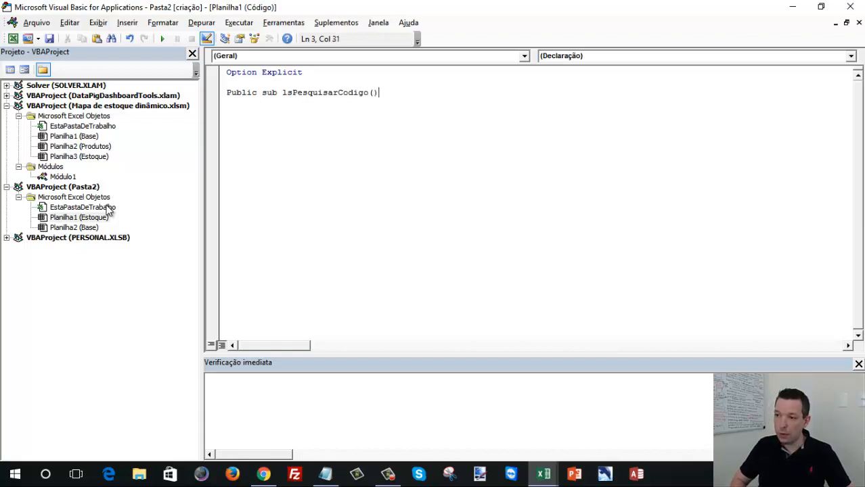
key(BackSpace)
key(Return)
key(Tab)
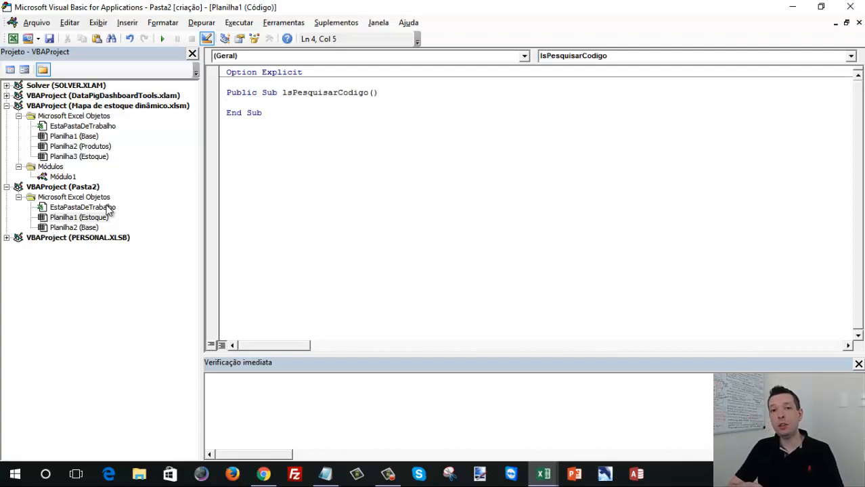
- Write an empty If txtCodigo.Text <> "" Then / Else / End If block inside lsPesquisarCodigo
text(if txtCodigo.Text <> "")
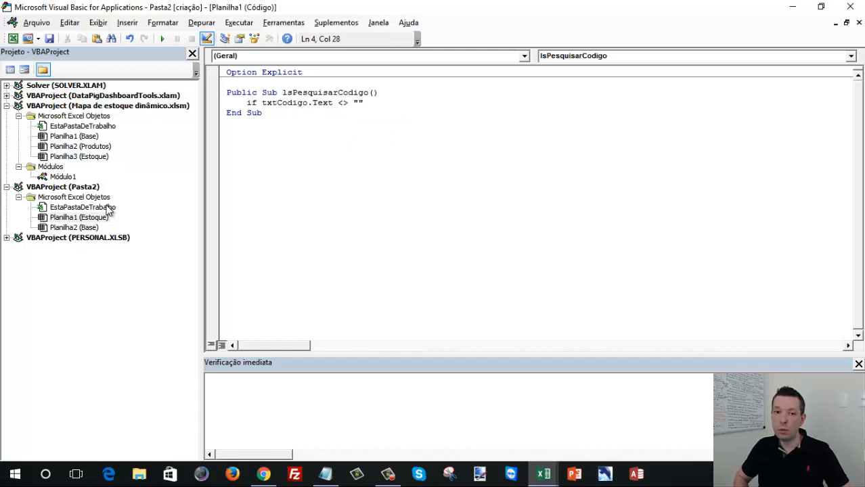
text( then)
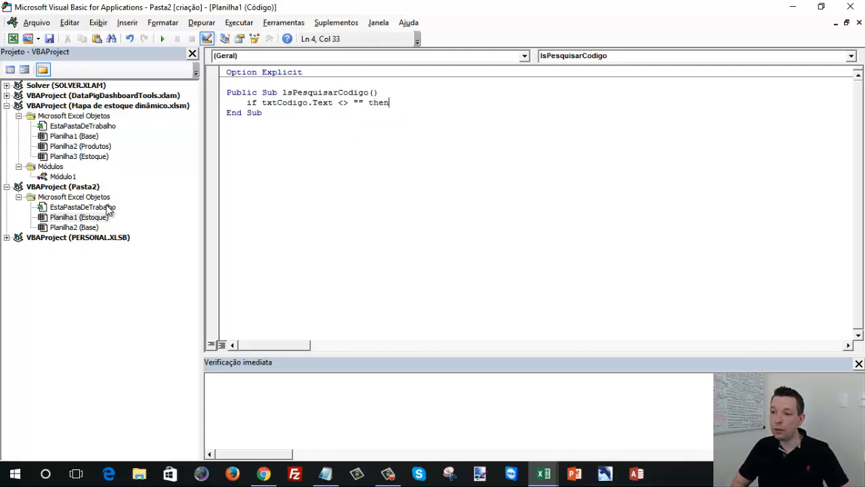
key(Return)
key(Return)
text(else)
key(Return)
key(Return)
text(end )
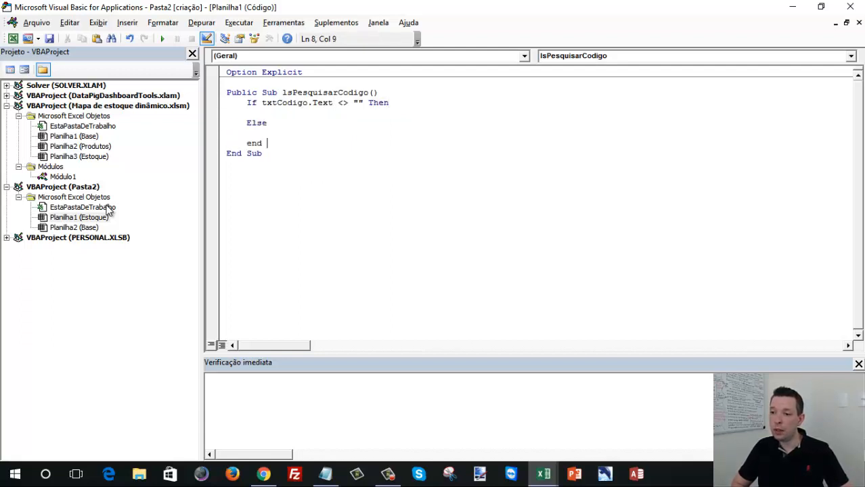
text(if)
key(Up)
key(Up)
key(Up)
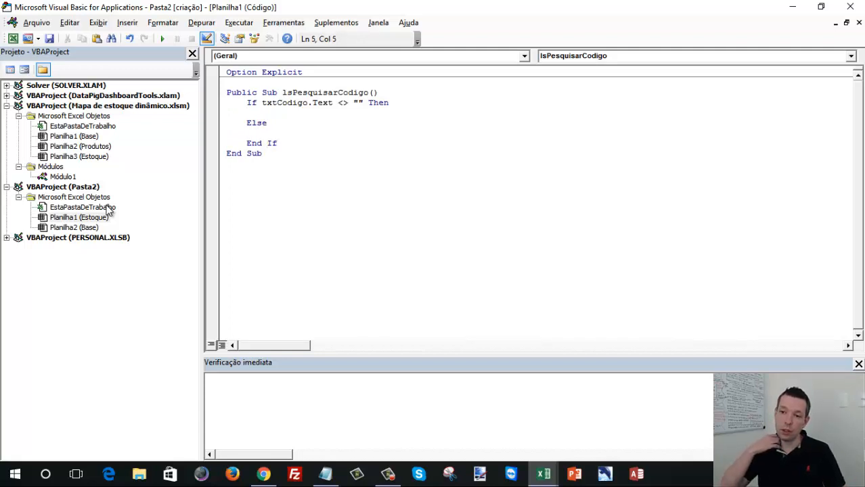
- Indent the blank line under Then in lsPesquisarCodigo and bring up the workbook's Base sheet
key(Tab)
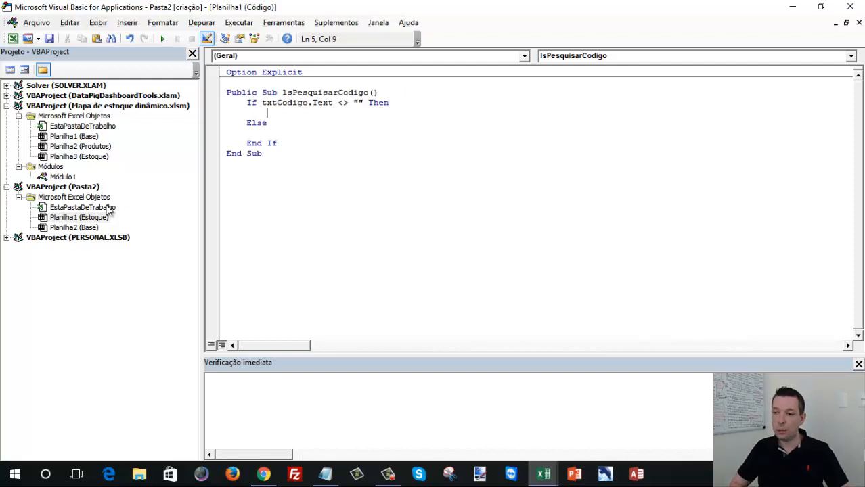
key(alt+F11)
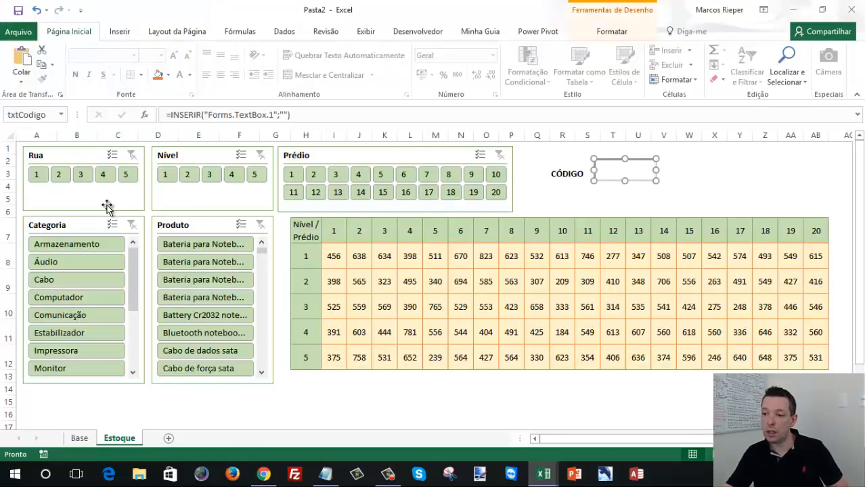
click(80, 439)
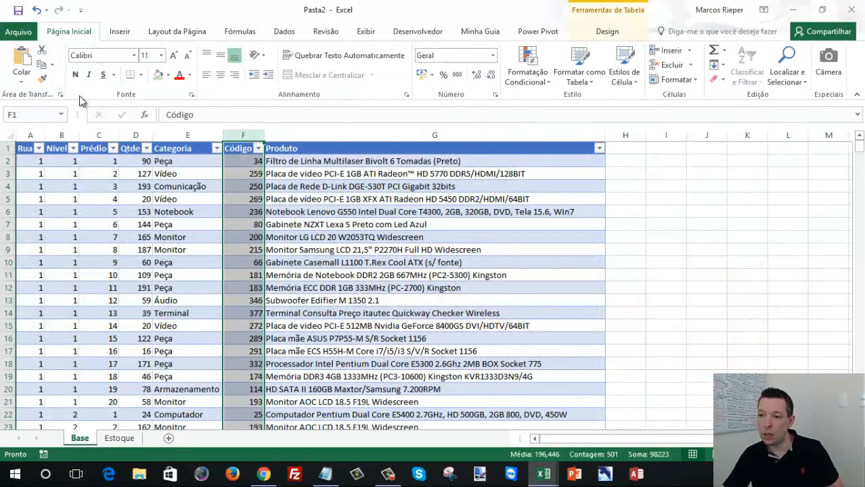
- Start saving the workbook to a new file and browse to the Mapa de estoque dinâmico folder on drive C
click(18, 10)
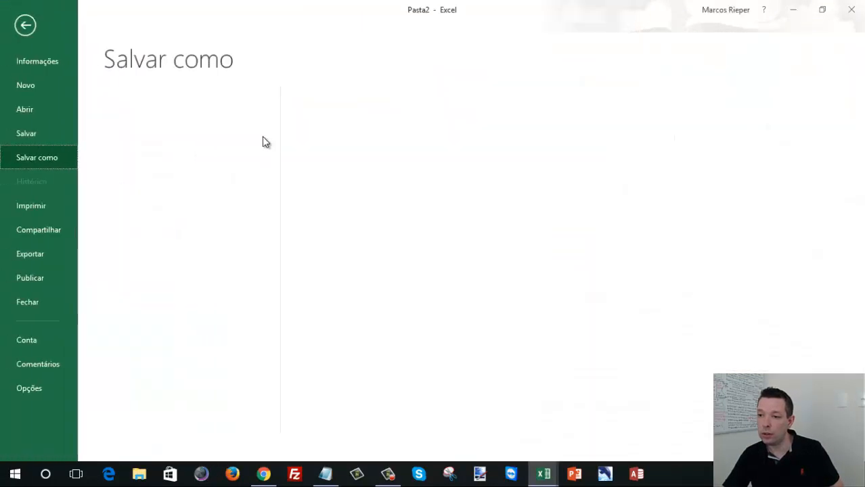
click(167, 241)
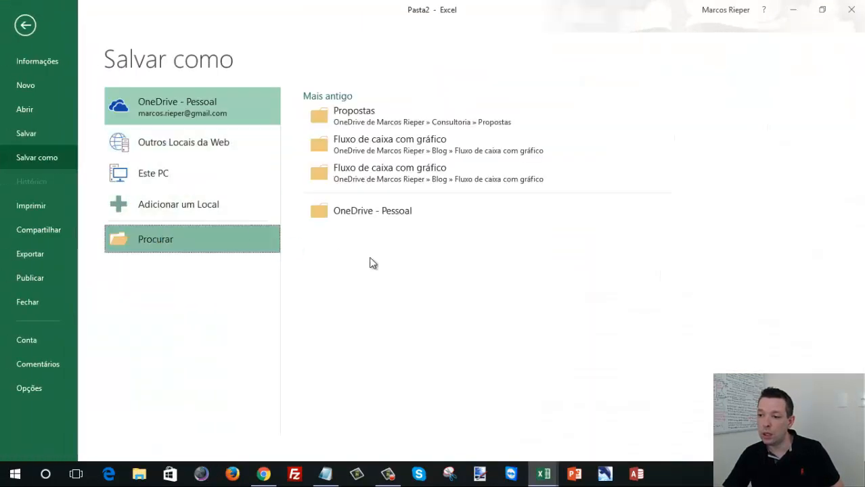
click(249, 31)
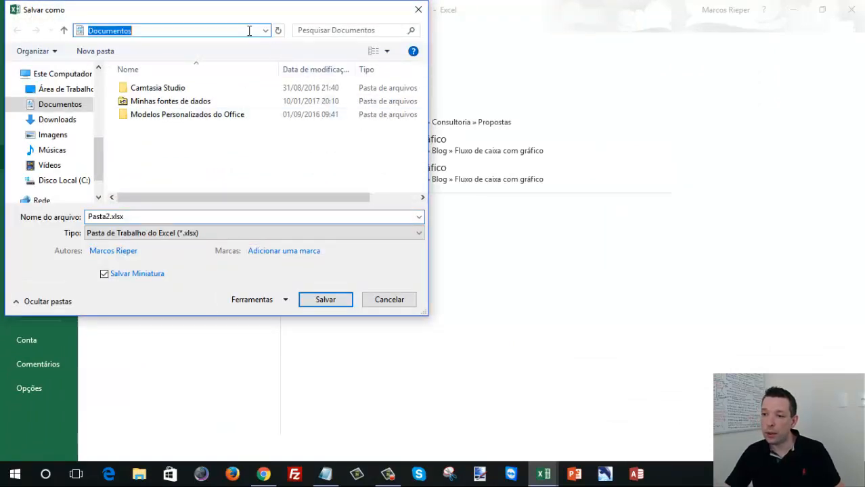
text(c:ieper)
key(Return)
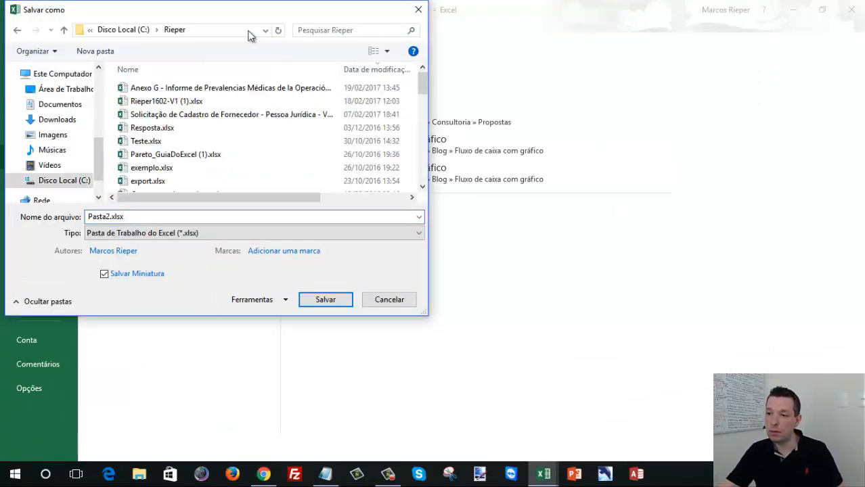
click(284, 130)
key(b)
key(Return)
double_click(212, 129)
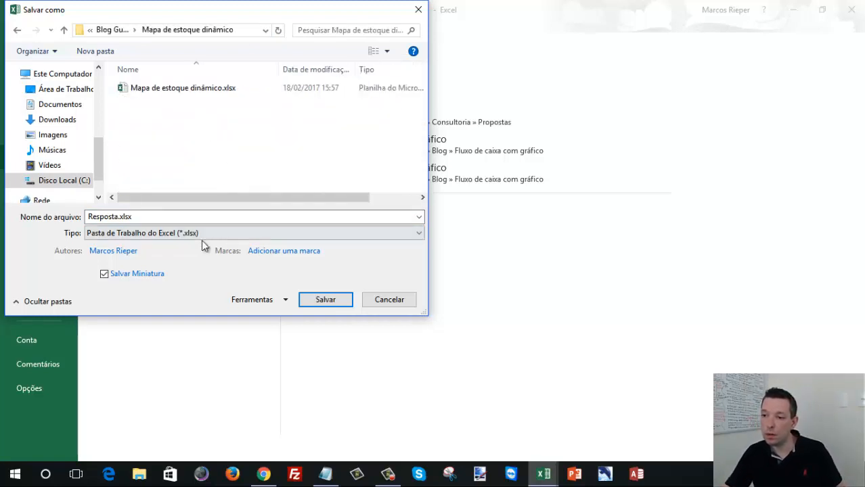
- Name the file "Mapa de estoque dinâmico exemplo" and try to save it as a standard .xlsx workbook
click(167, 216)
text(Mapa de estoque din^)
key(BackSpace)
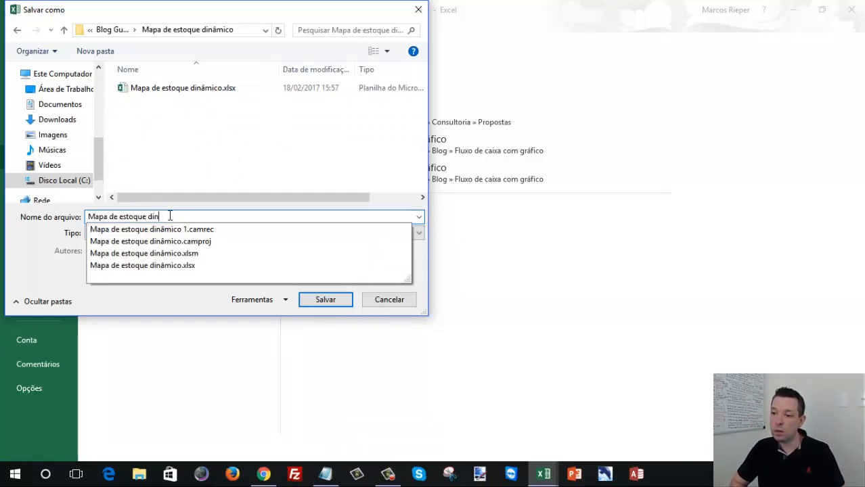
text(âmico exemplo)
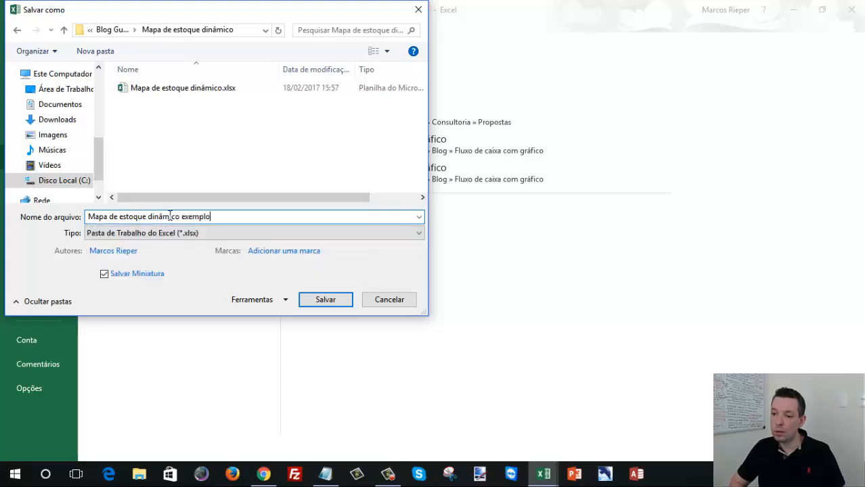
key(Return)
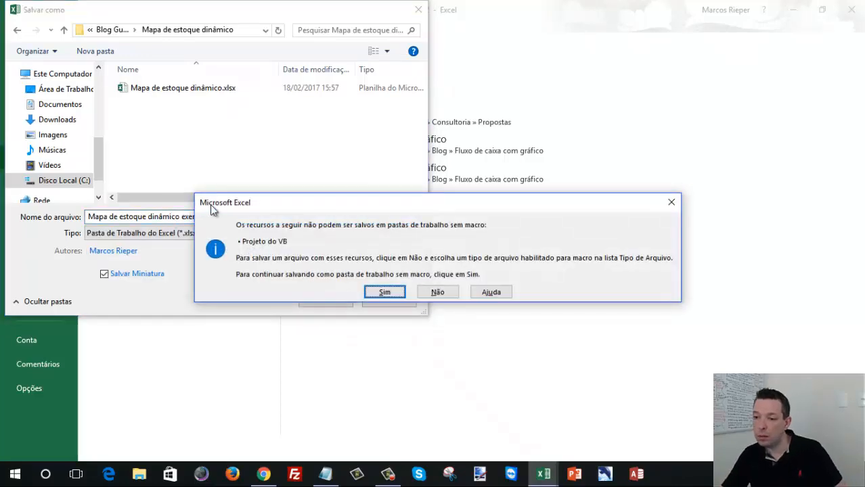
- Decline the macro-free format and save the workbook as a macro-enabled workbook (*.xlsm)
key(n)
click(201, 235)
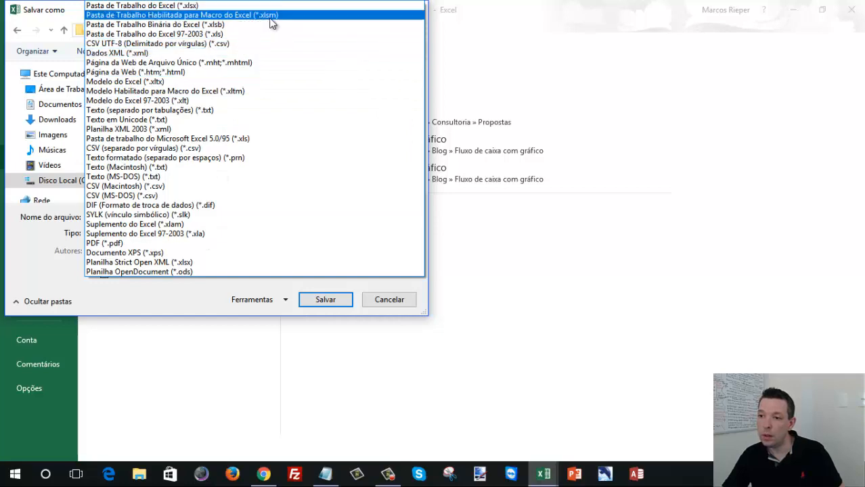
click(269, 16)
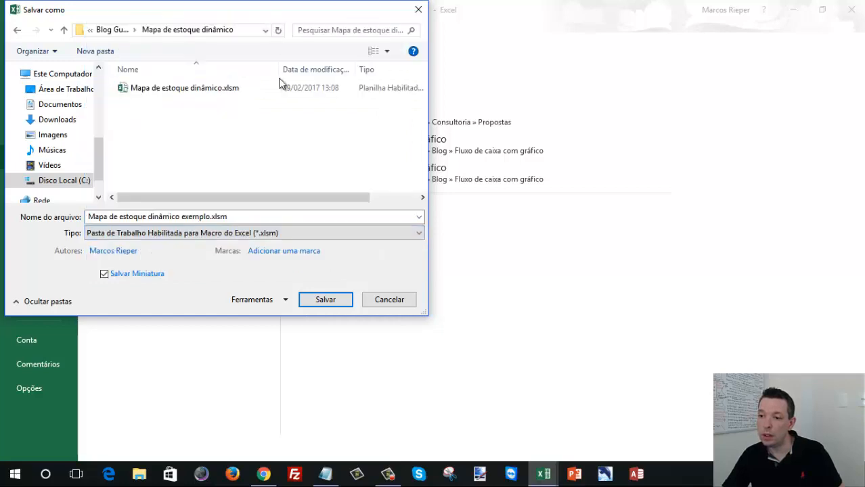
click(322, 301)
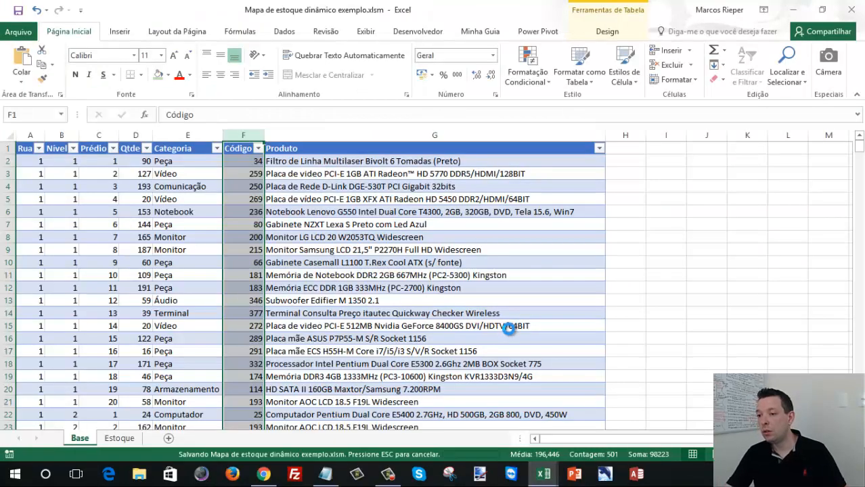
- Look up the name of the data table on the Base sheet and locate its Código column
click(416, 32)
click(16, 67)
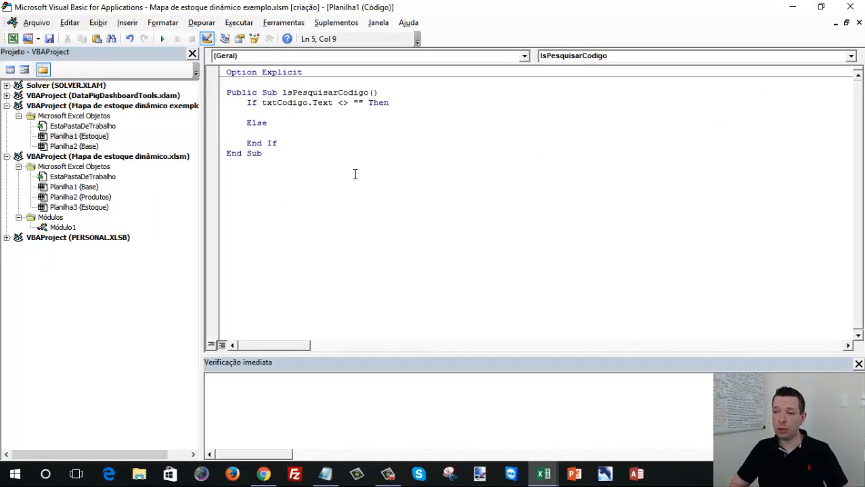
key(alt+F11)
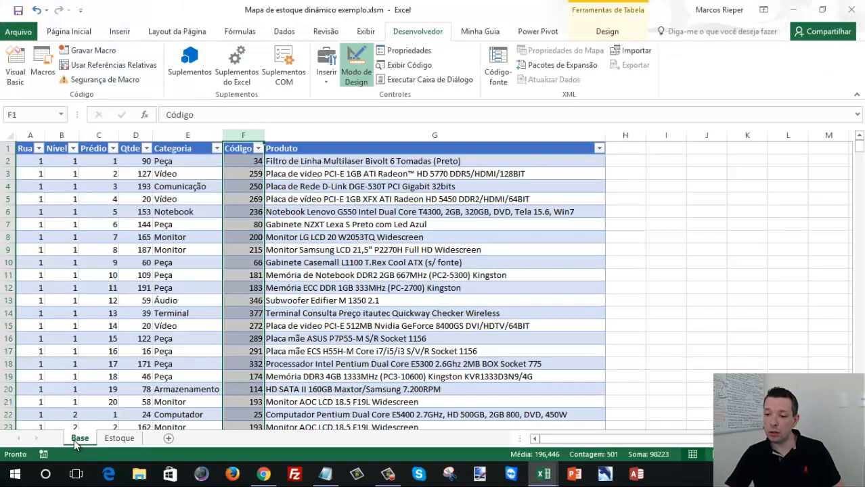
click(103, 186)
click(61, 115)
click(58, 128)
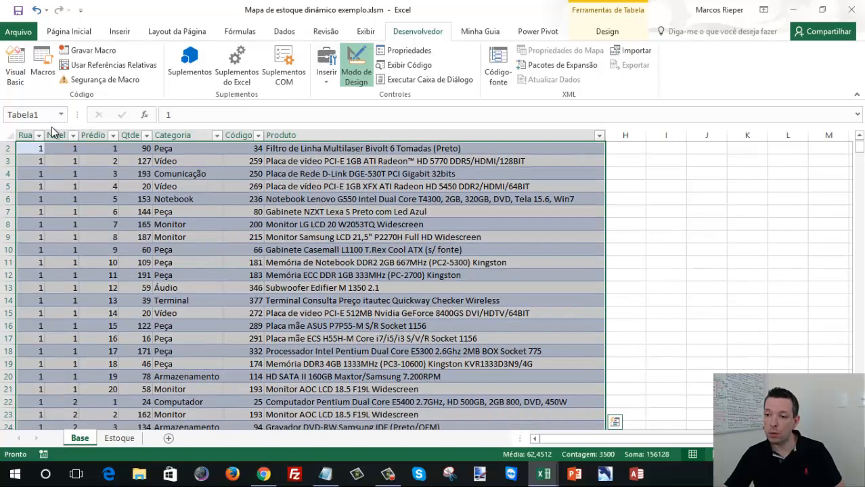
click(132, 189)
scroll(271, 218, up, 1)
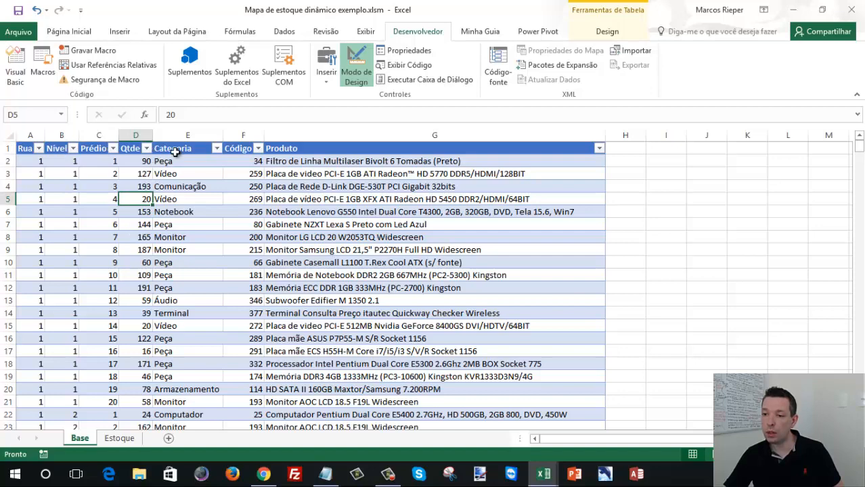
click(237, 137)
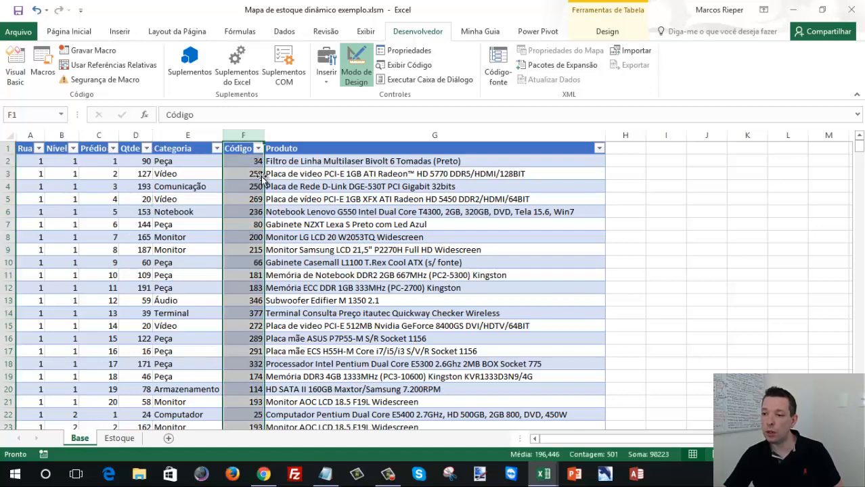
- Begin the statement in the Then branch of lsPesquisarCodigo with sheets("Base")
key(alt+F11)
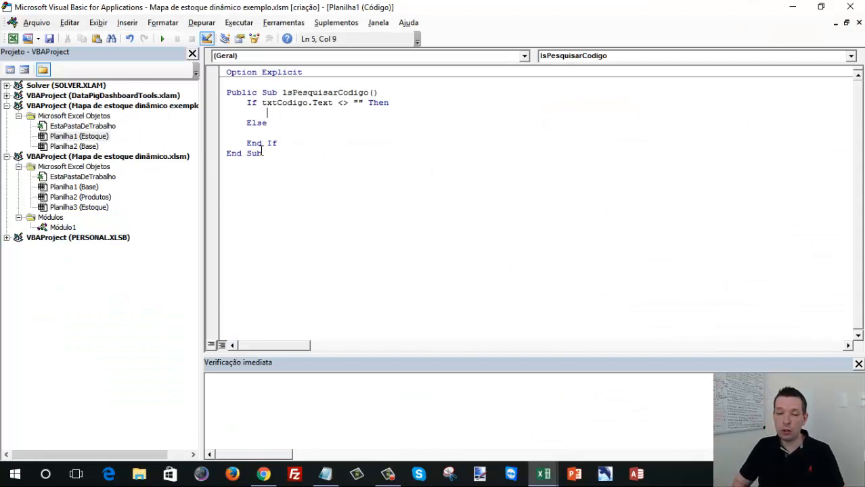
text(sheets())
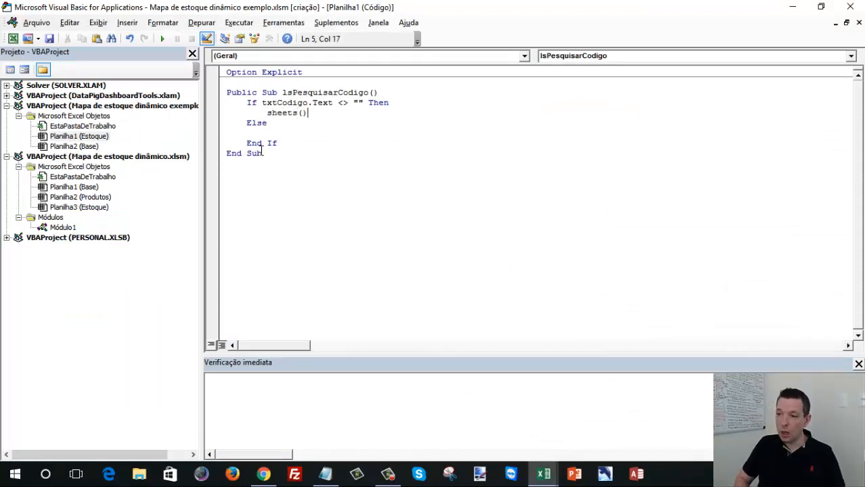
key(Left)
text("")
key(Left)
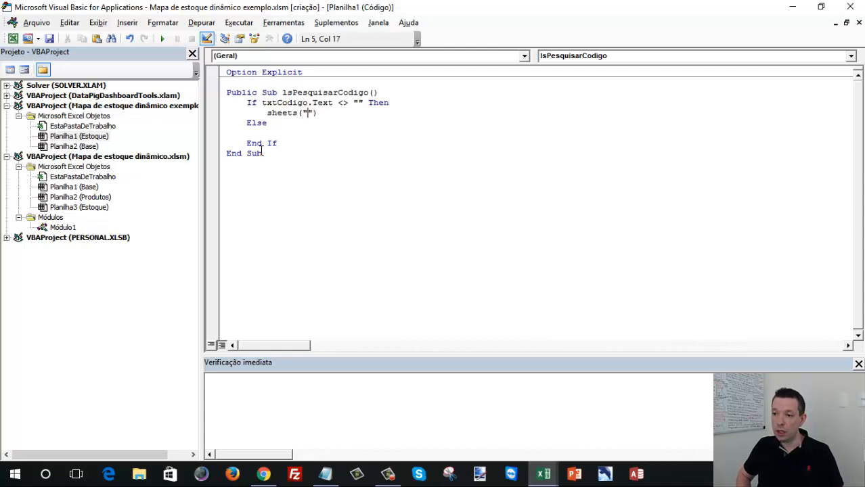
text(Base)
key(End)
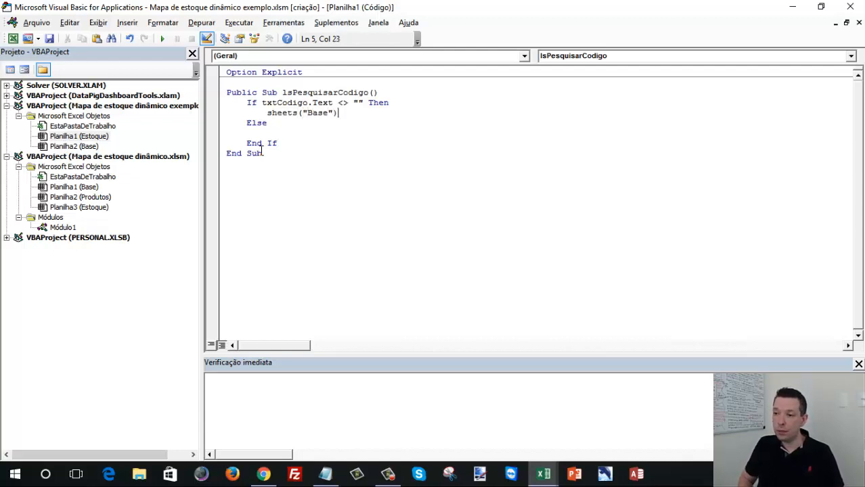
- Extend the sheets("Base") reference with .ListObjects("Tabela1")
text(.)
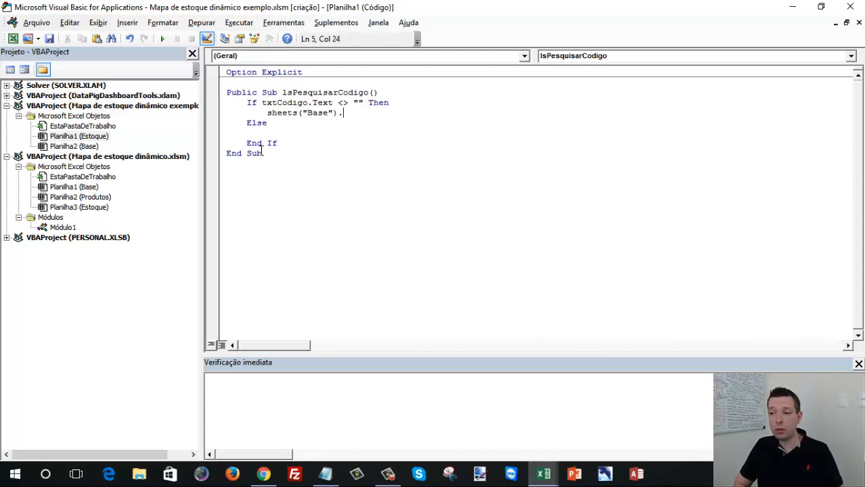
text(Li)
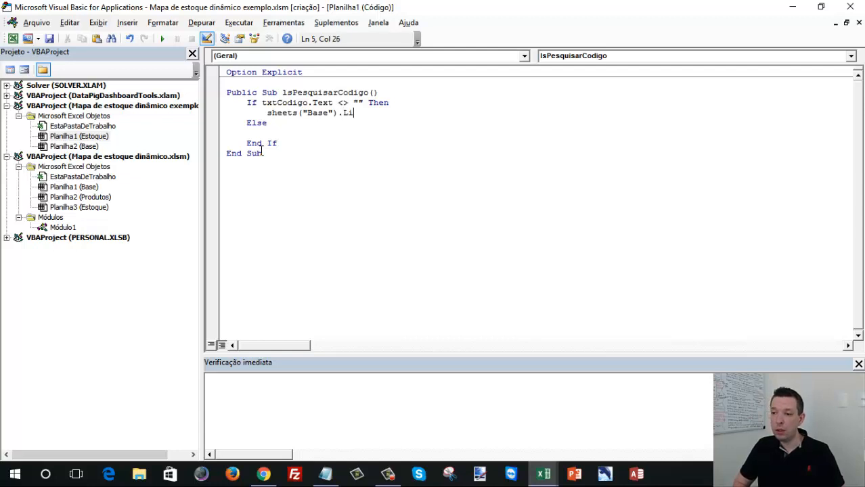
text(stObje)
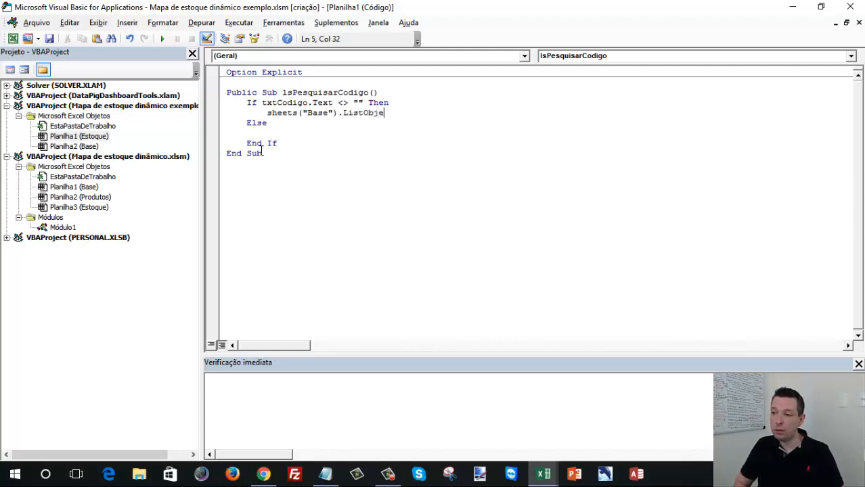
text(cts)
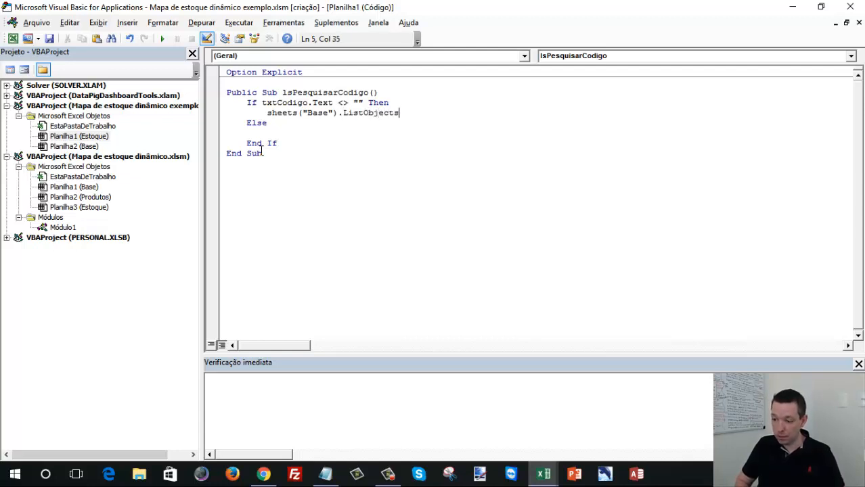
text(s(""))
key(Left)
key(Left)
text(Ta)
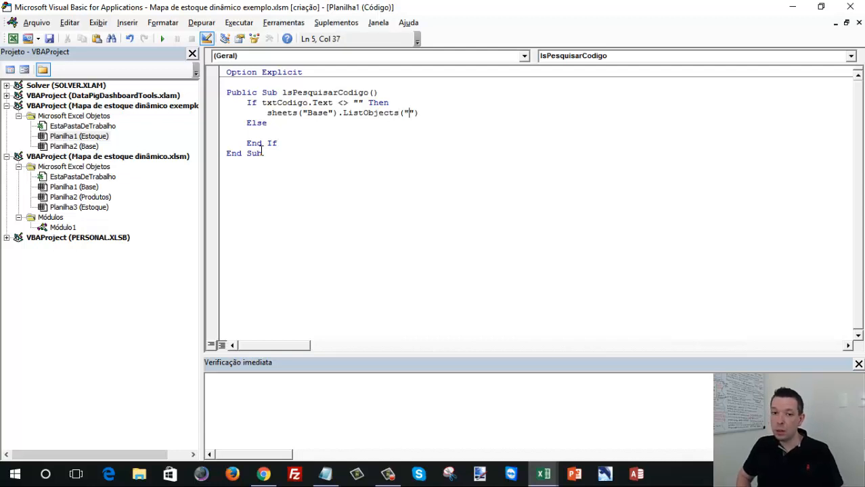
text(bela1"))
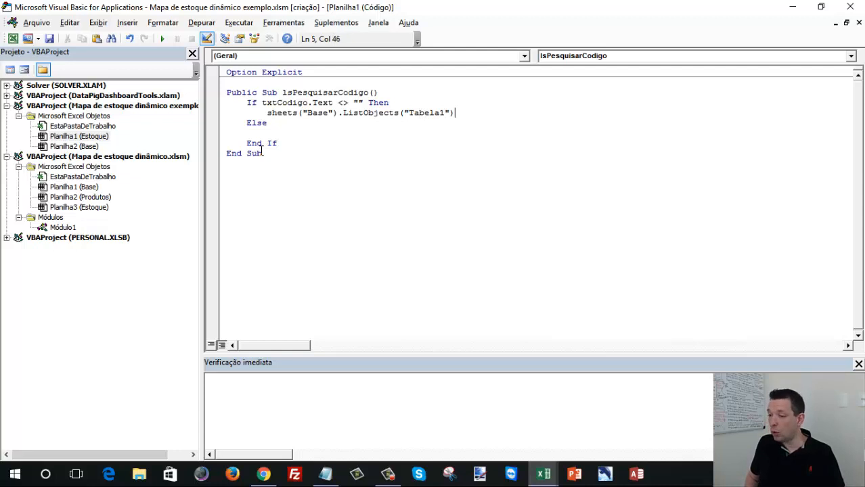
text(.Range)
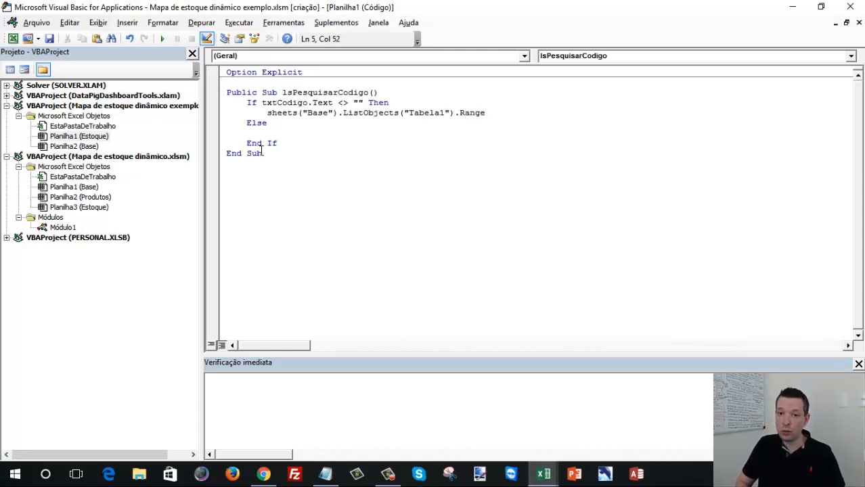
text(.A)
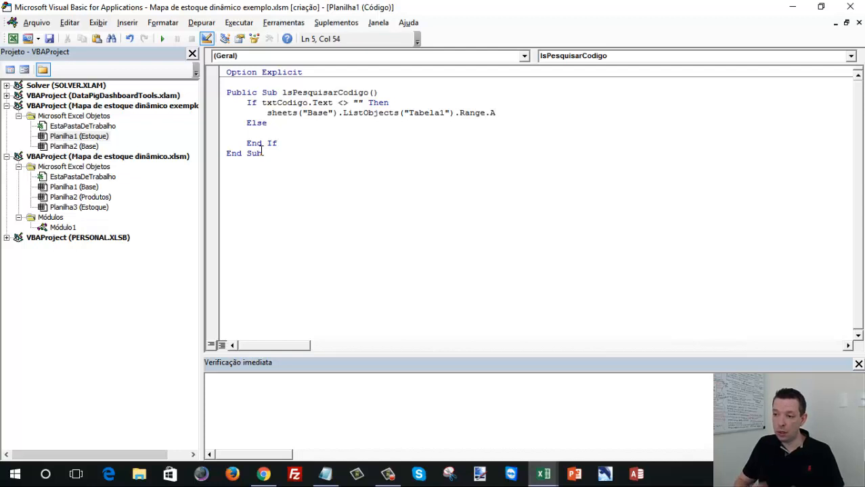
text(uto)
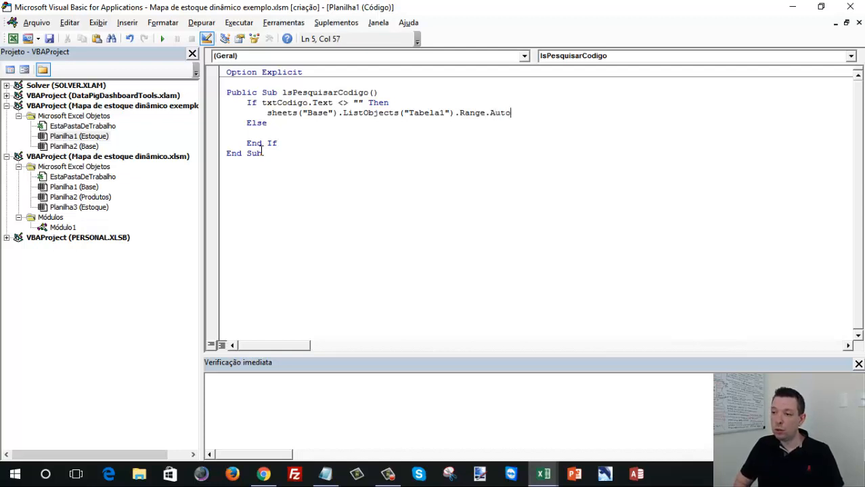
text(Filter)
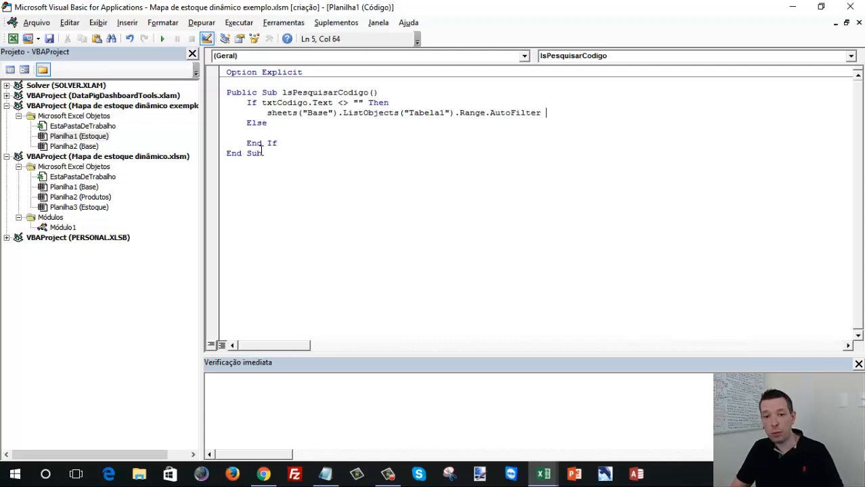
text( F)
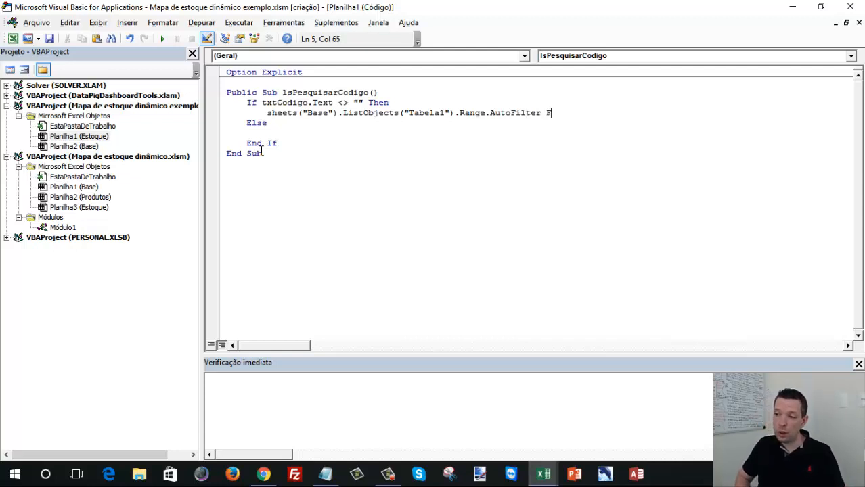
text(ield:=)
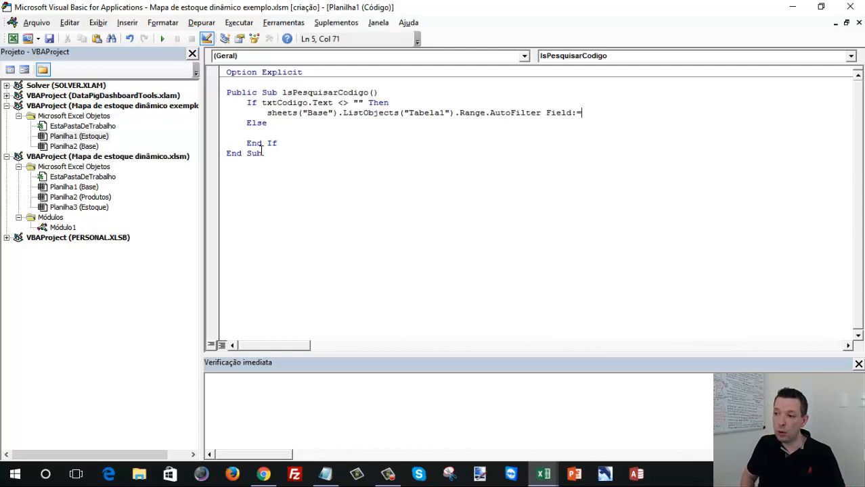
text(6,)
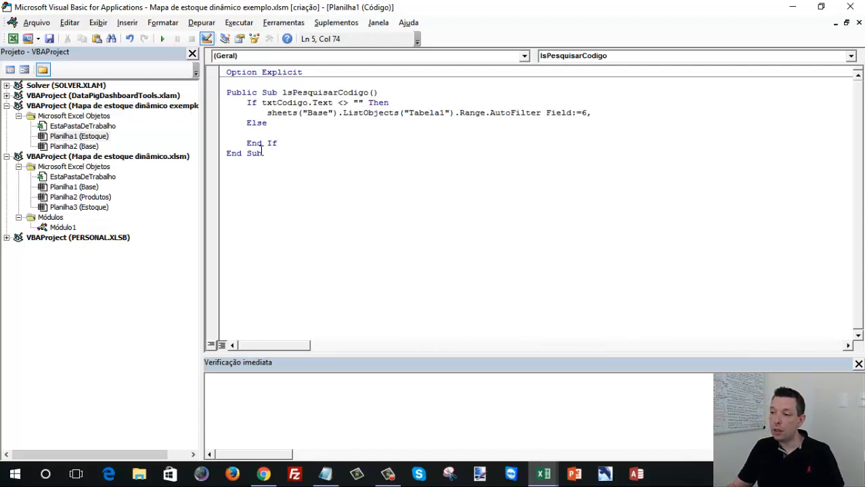
text( Crie)
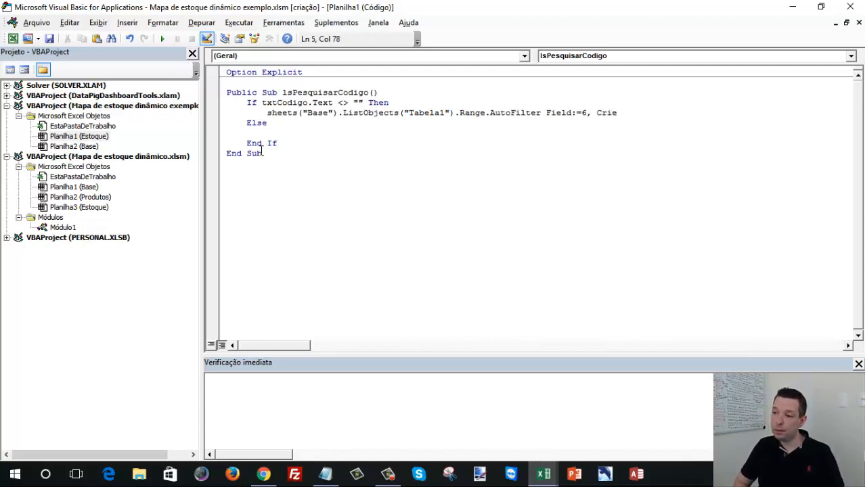
- Add the Criteria1:= argument to the AutoFilter statement in the Then branch
key(BackSpace)
text(teria)
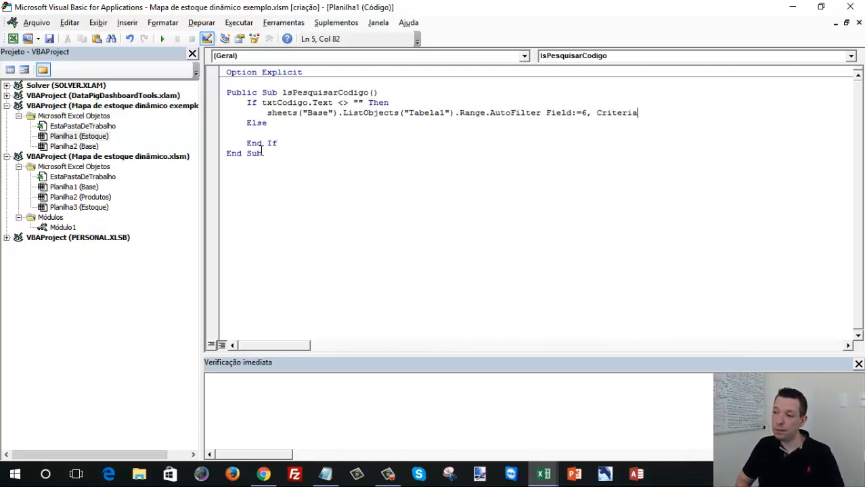
text(1:=)
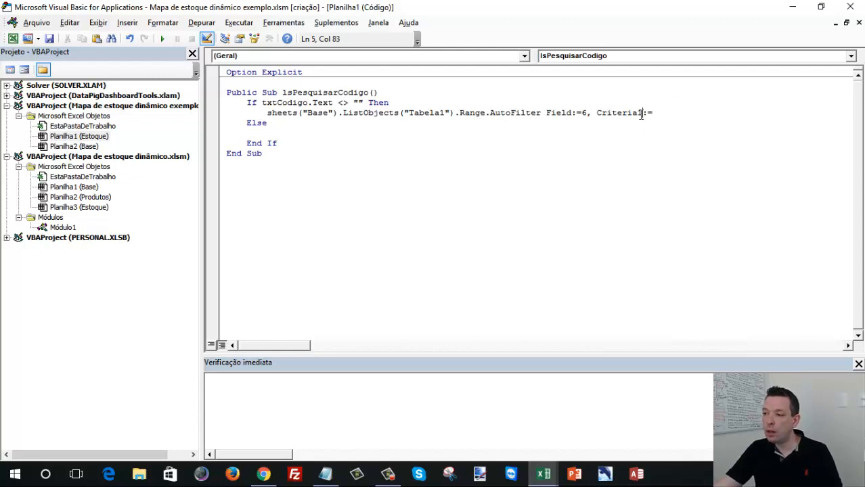
drag(652, 113, 597, 112)
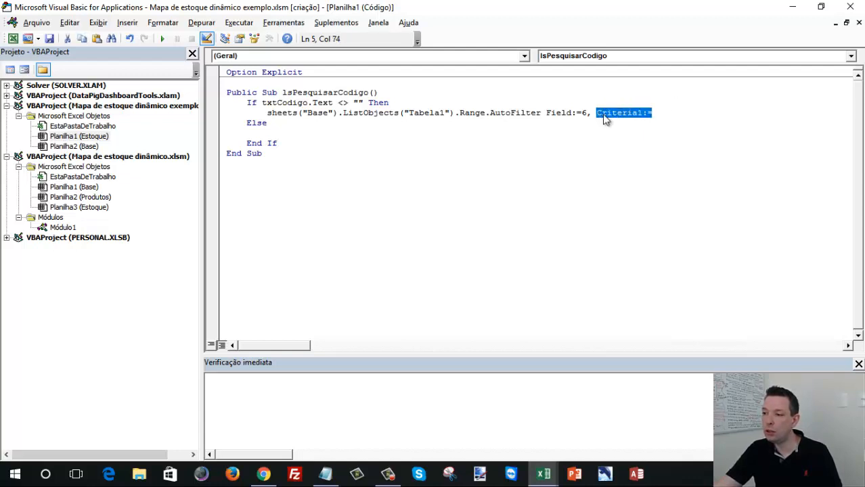
click(661, 112)
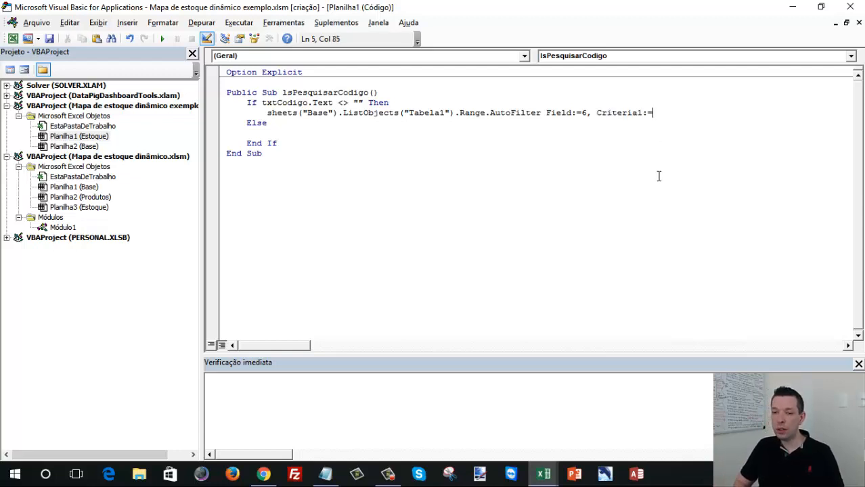
- Supply CStr(txtCodigo.Text) as the filter criterion and move to the empty line of the Else branch
text(Cs)
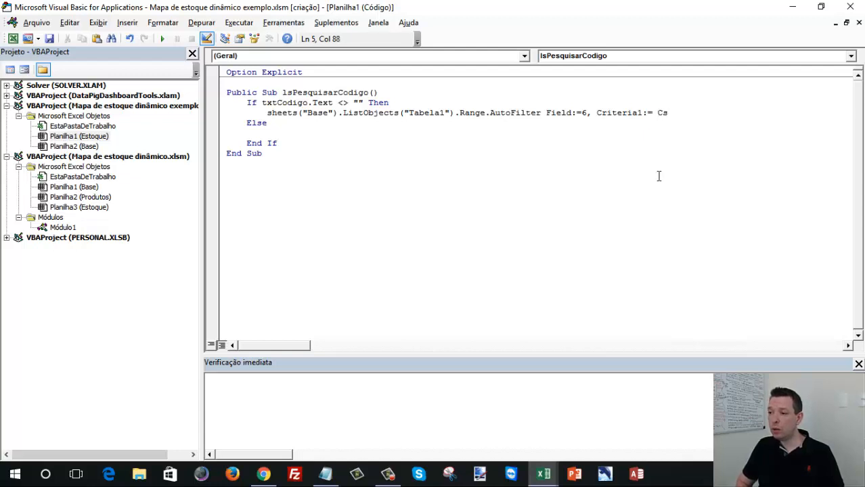
key(BackSpace)
text(Str)
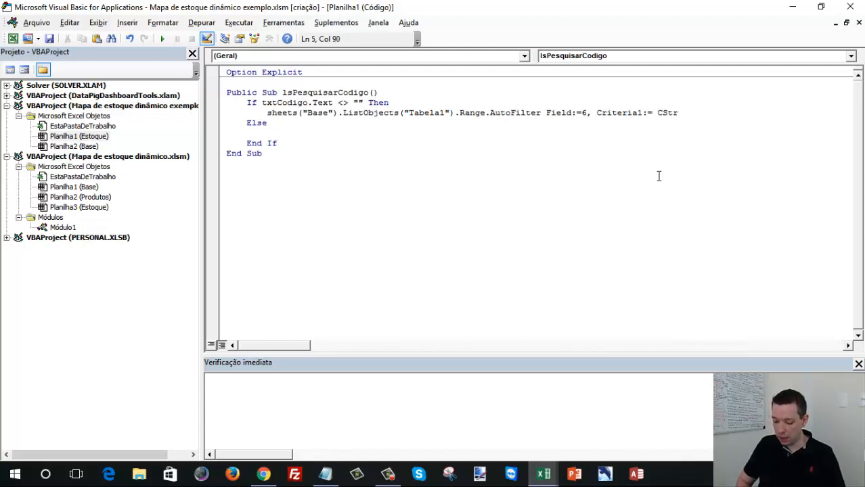
text(()
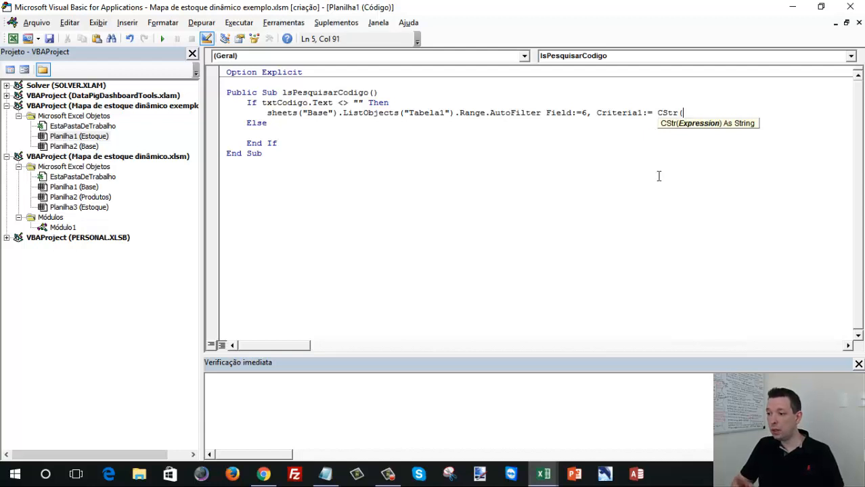
text(txtCodigo.t)
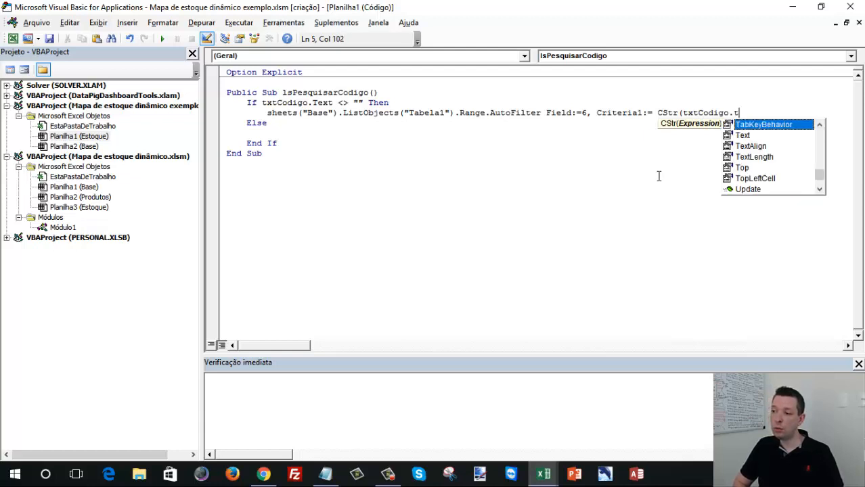
text(ext))
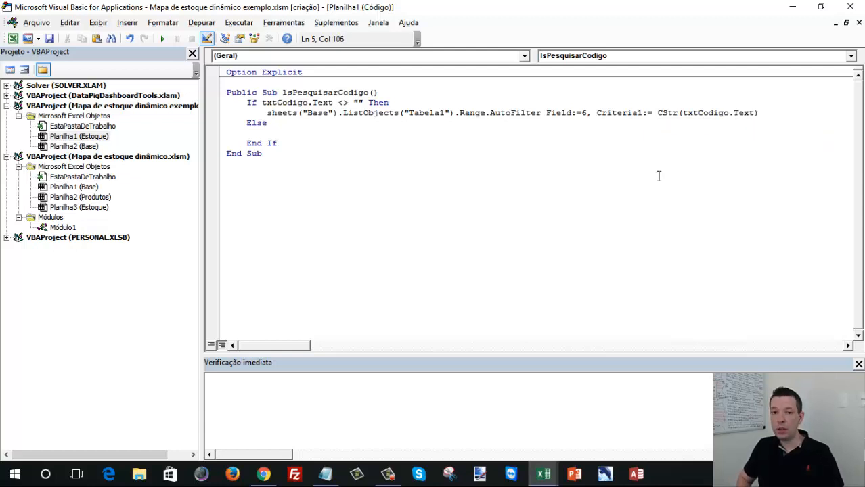
key(Down)
key(Down)
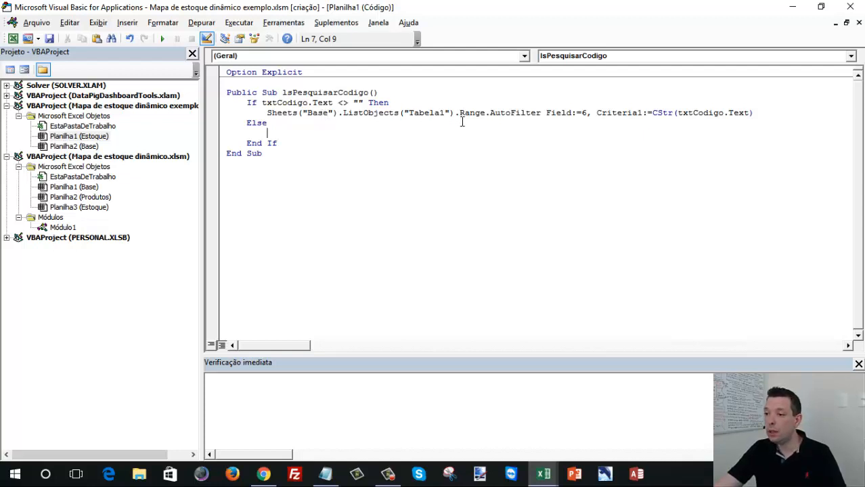
- Write sheets("Base").ListObjects("Tabela1").Range.AutoFilter Field:=6 in the Else branch to clear the code filter
drag(555, 112, 588, 110)
drag(652, 112, 759, 112)
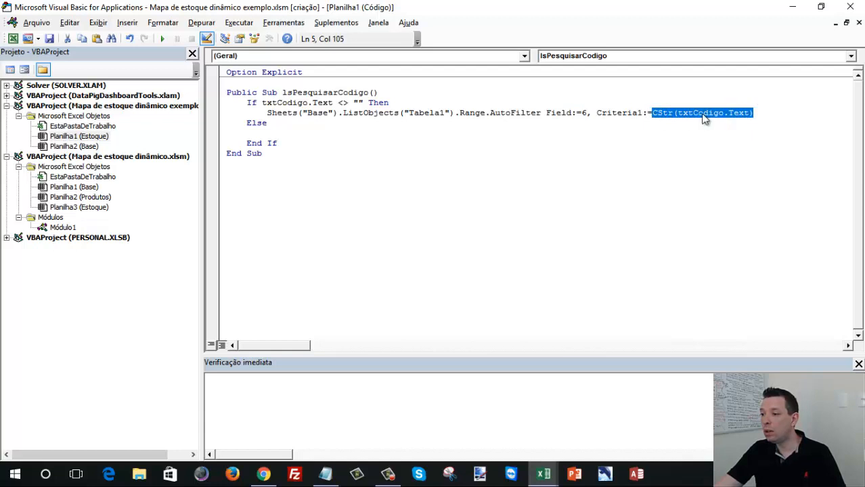
click(333, 130)
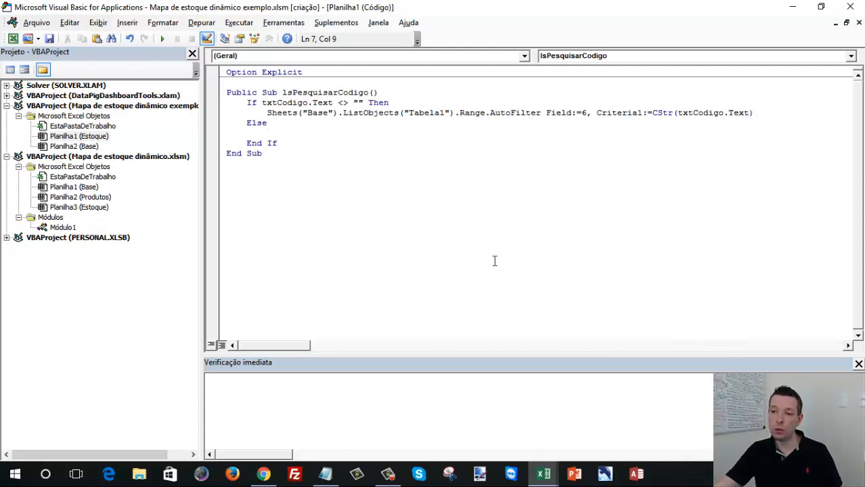
text(s)
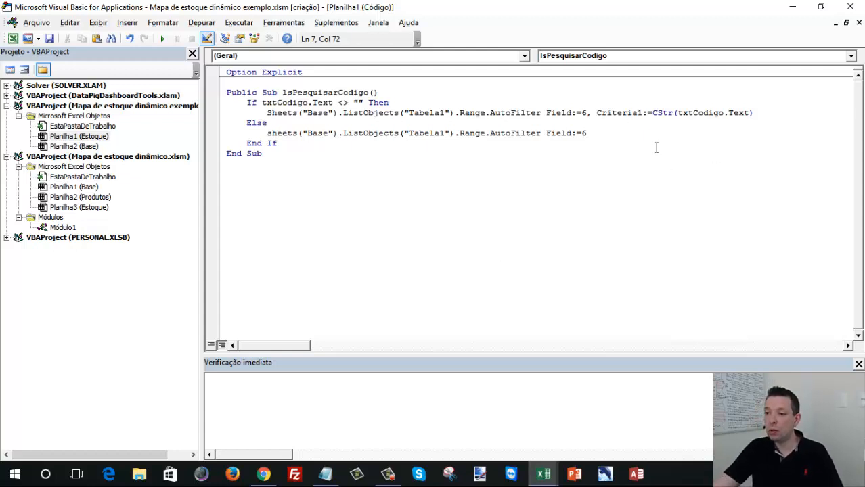
- Return to the Estoque sheet in Excel and draw a rectangle about 2.43 × 1.01 cm beside the CÓDIGO text box, labelled Pesquisar
click(792, 11)
click(333, 211)
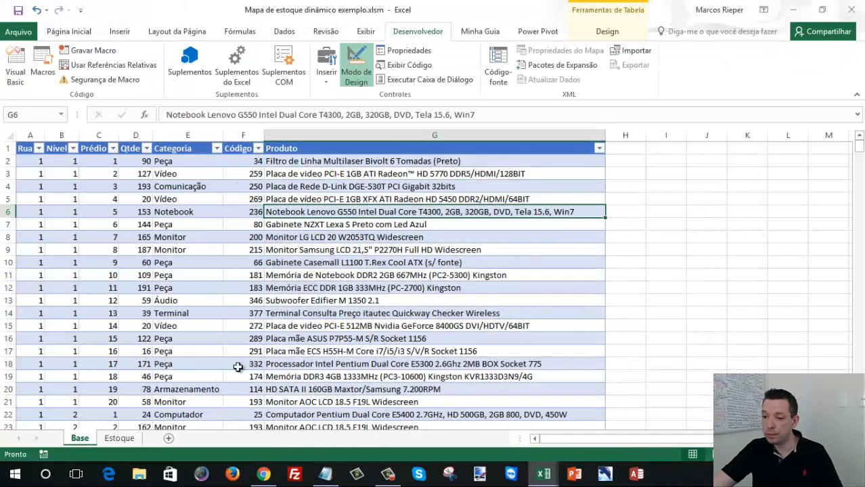
click(121, 439)
click(688, 185)
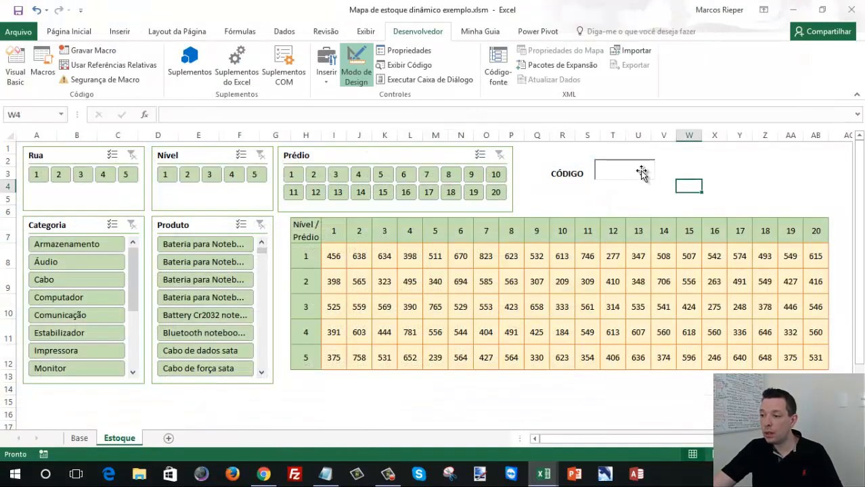
click(120, 31)
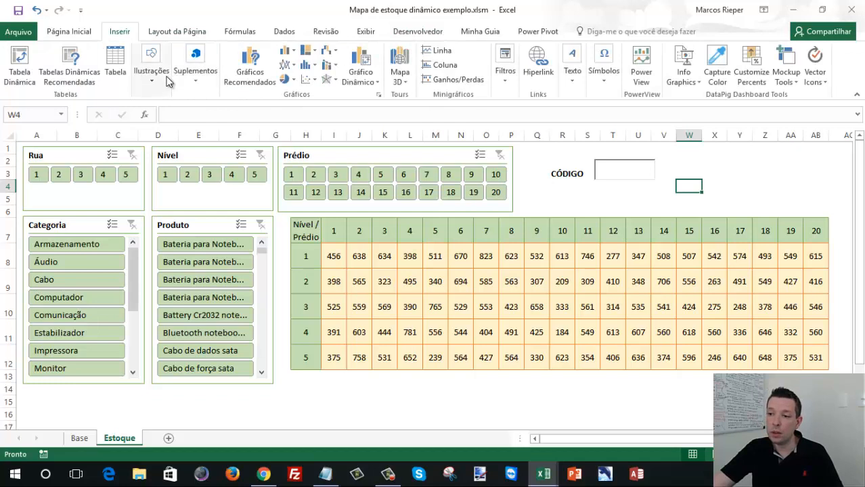
click(165, 81)
click(210, 132)
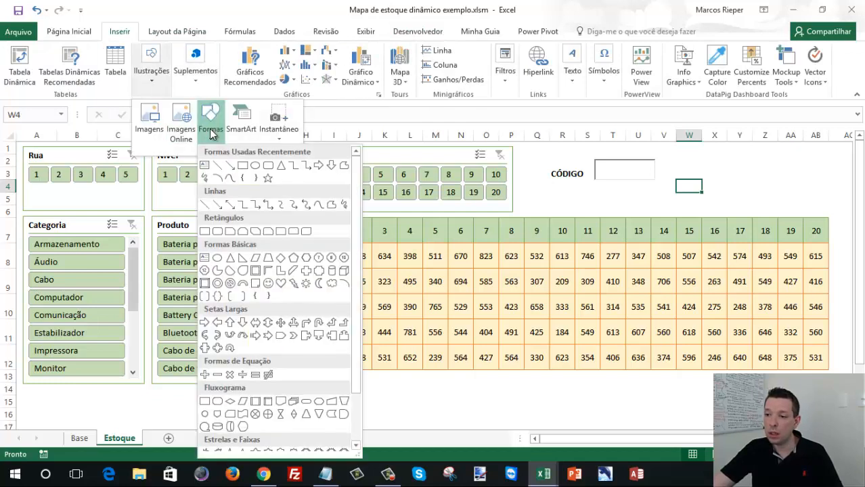
click(242, 165)
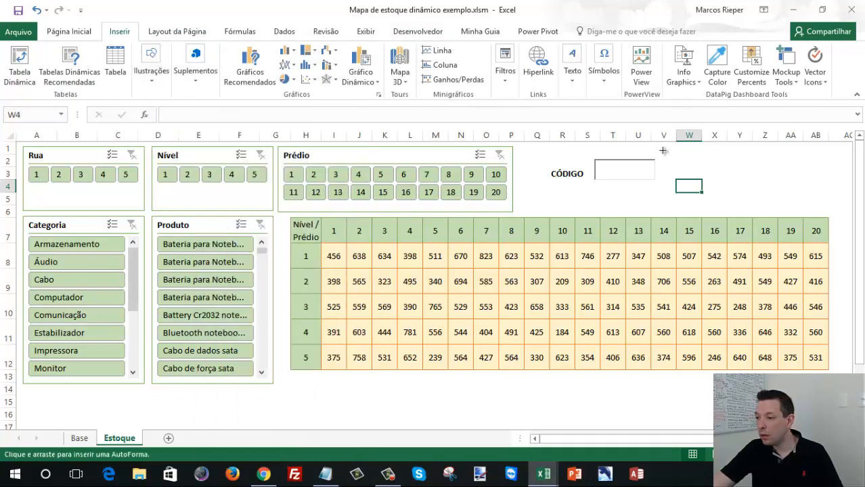
drag(664, 157, 724, 181)
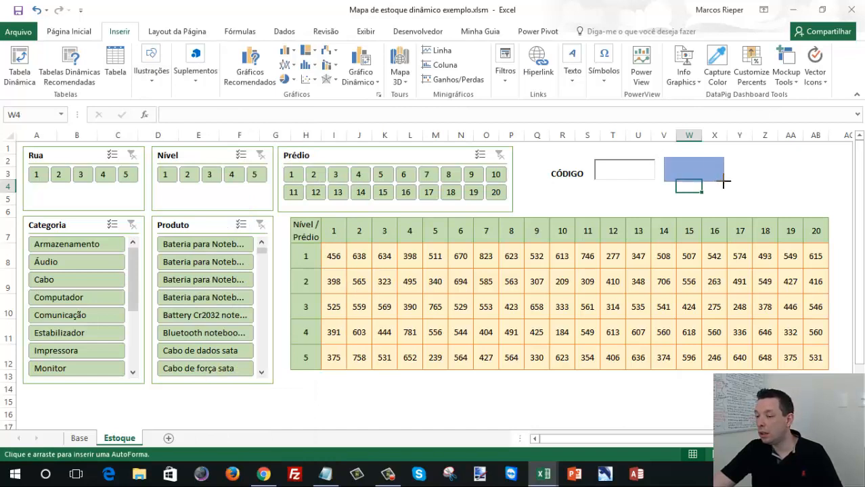
drag(723, 181, 722, 181)
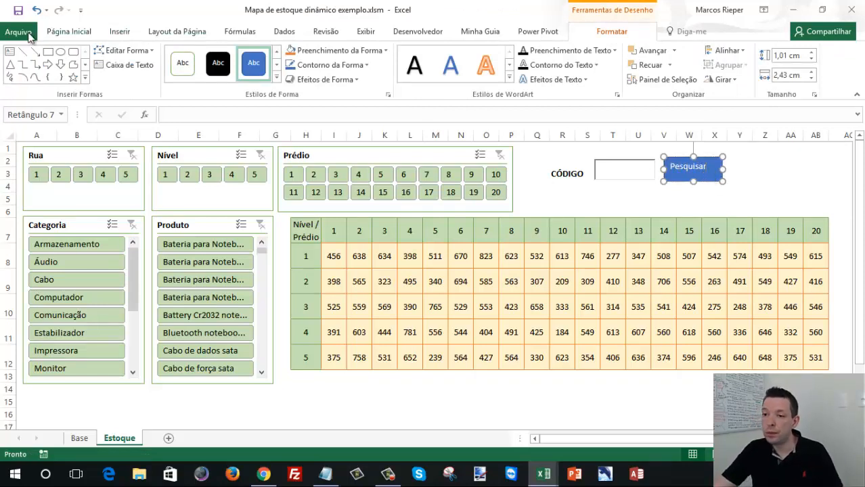
- Center the Pesquisar label horizontally and vertically within its rectangle
click(69, 32)
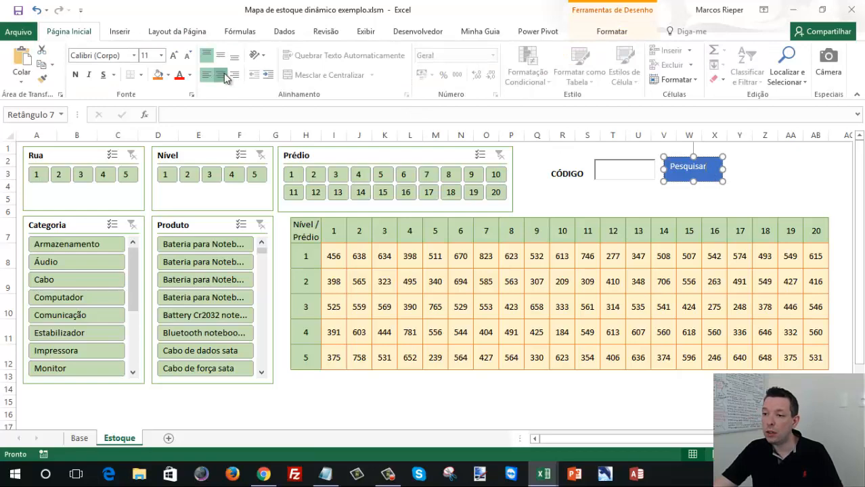
click(220, 75)
click(220, 55)
- Assign the macro Planilha1.lsPesquisarCodigo to the Pesquisar rectangle
right_click(709, 158)
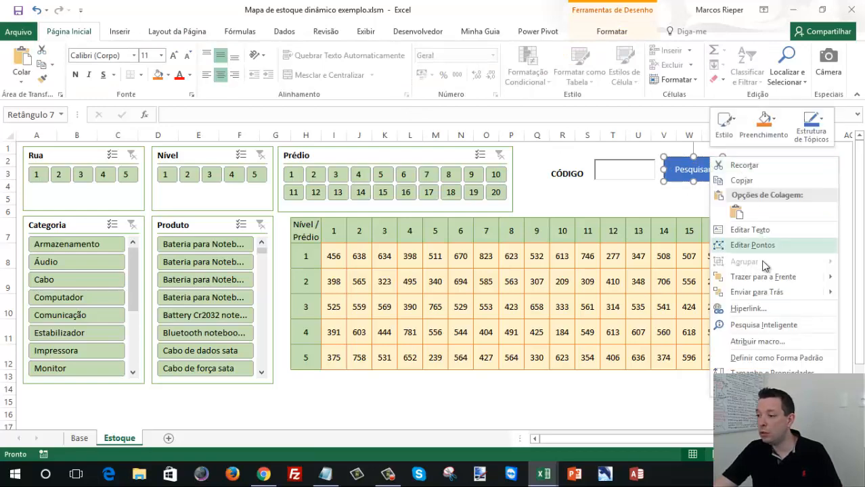
click(756, 341)
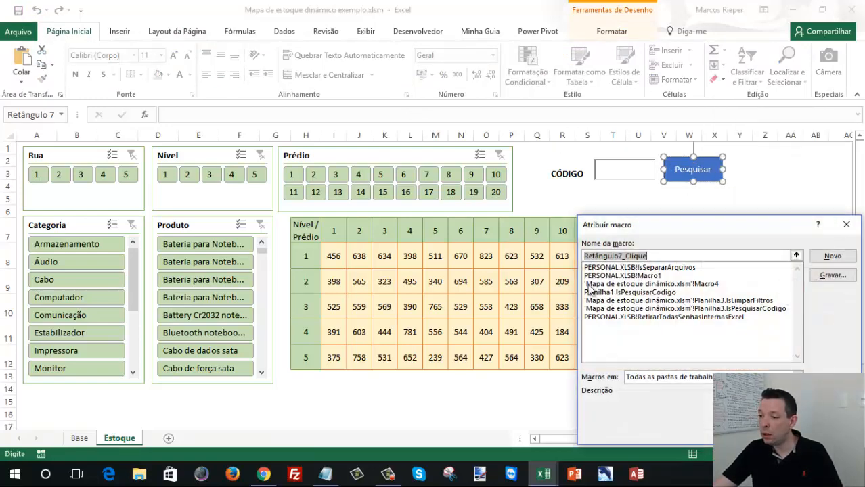
click(644, 293)
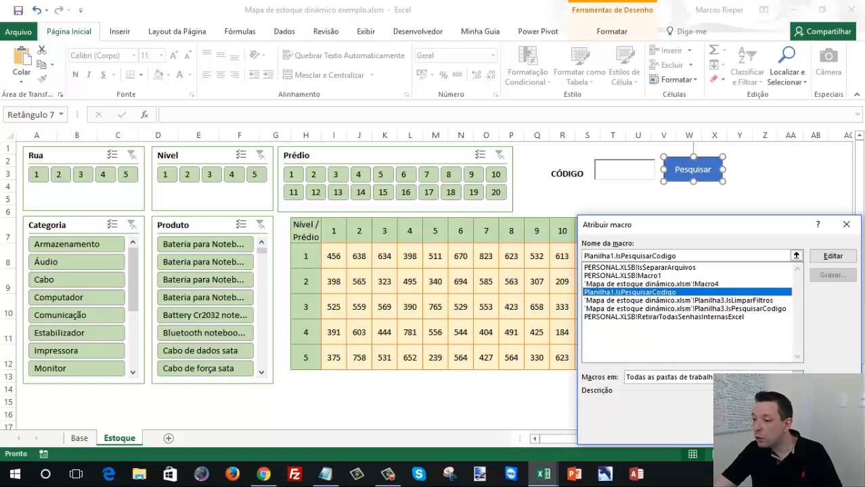
key(Return)
- Turn off design mode so the CÓDIGO text box on the Estoque sheet accepts input
click(636, 169)
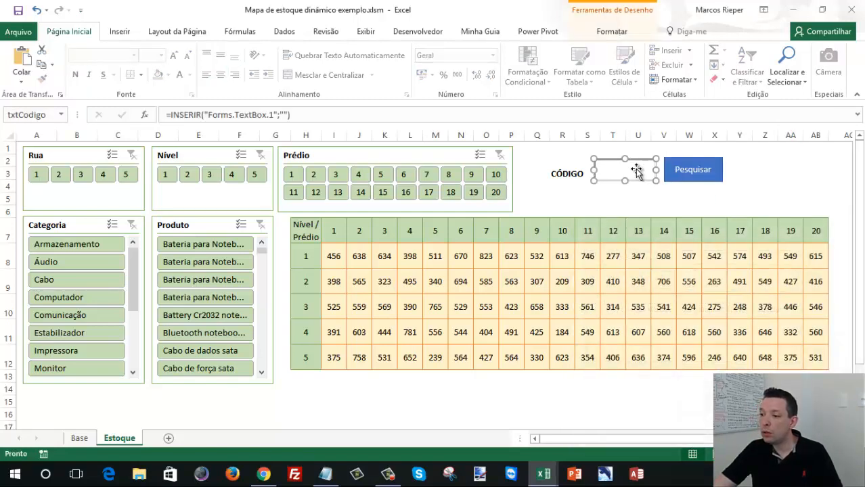
click(611, 197)
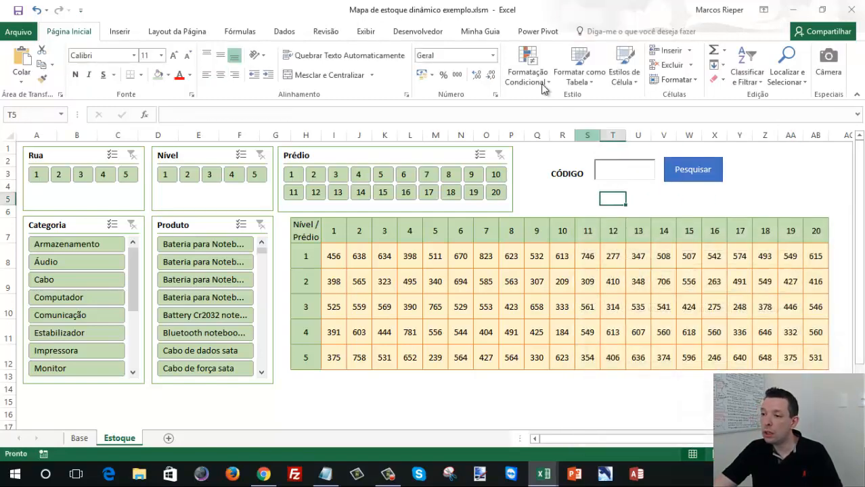
click(430, 33)
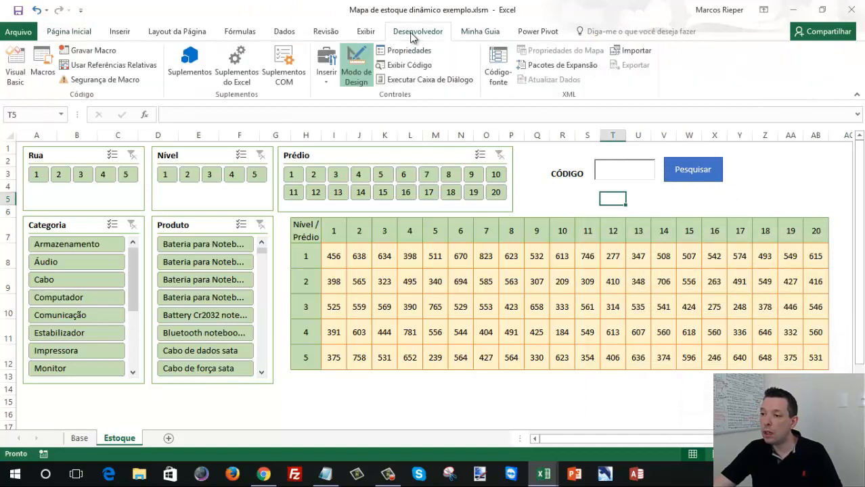
click(353, 72)
click(361, 65)
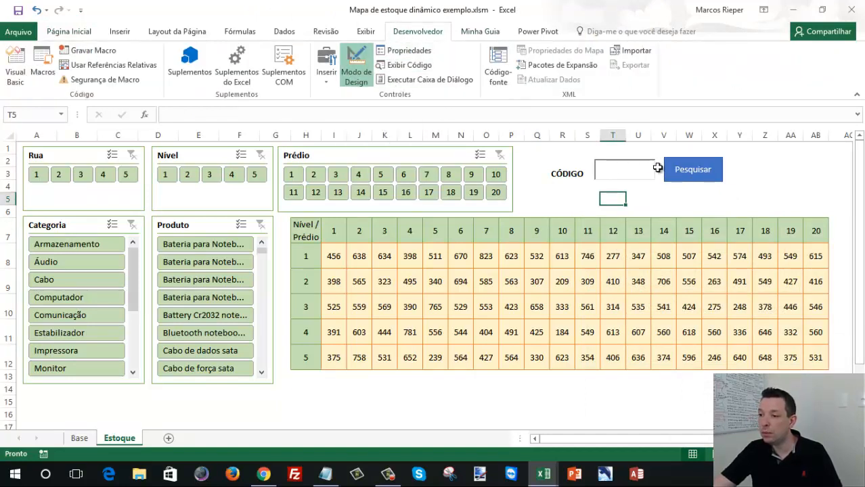
click(656, 167)
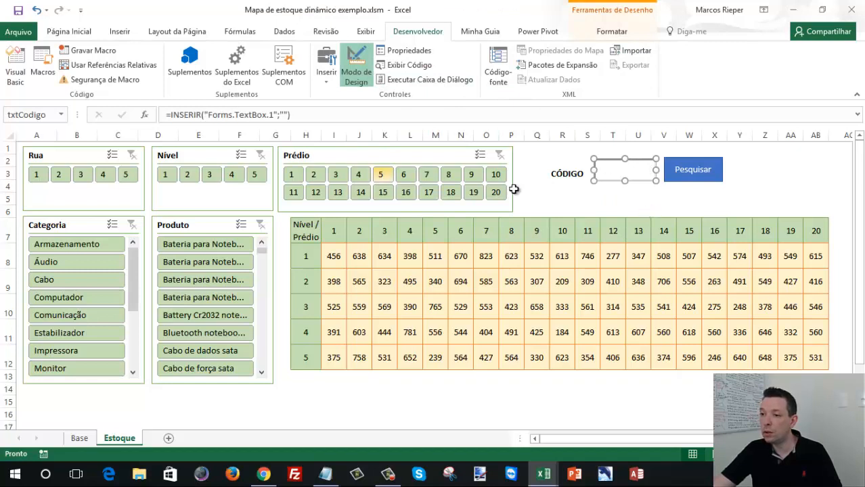
click(353, 76)
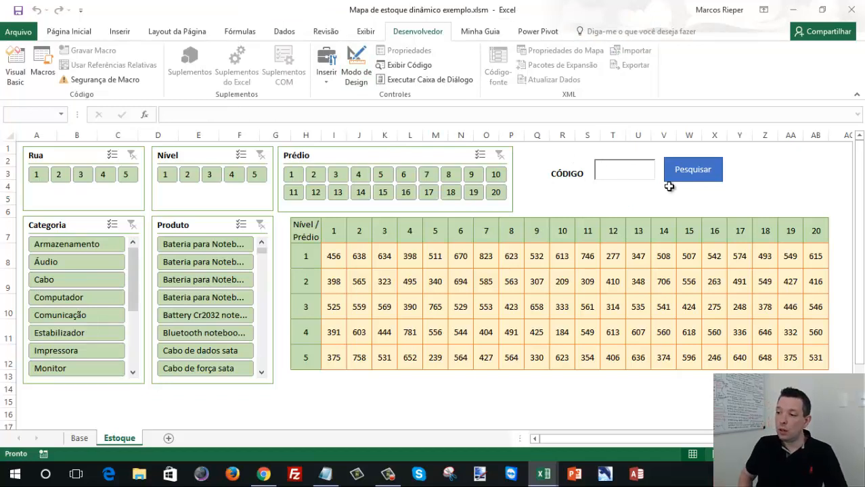
- Search for code 34 with the Pesquisar button and examine the filtered rows and Código filter on the Base sheet
click(700, 176)
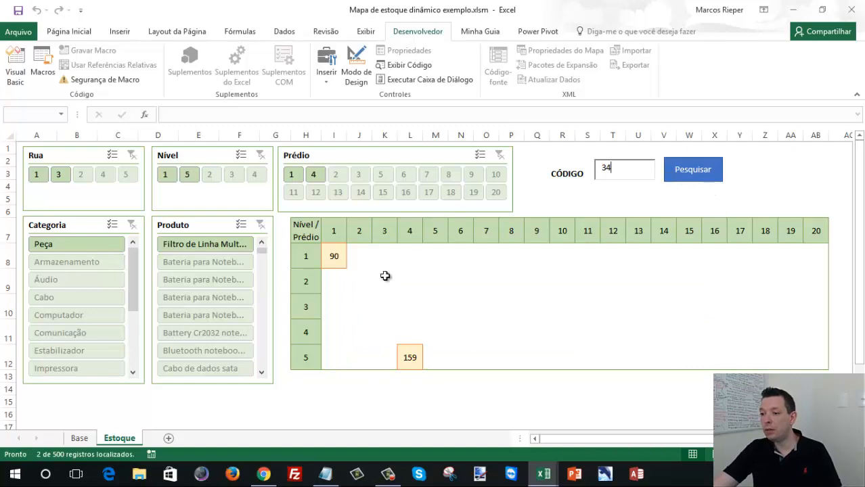
click(78, 438)
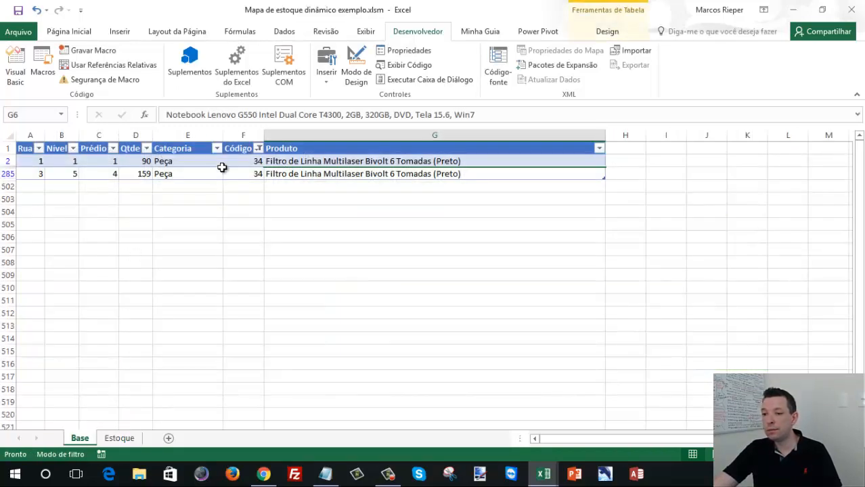
click(258, 149)
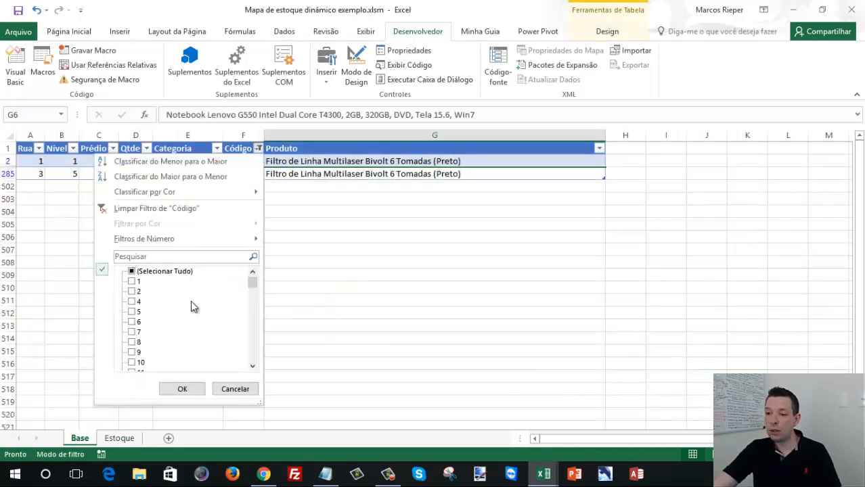
mouse_move(257, 289)
mouse_down()
mouse_move(253, 315)
mouse_move(253, 294)
mouse_up()
click(395, 241)
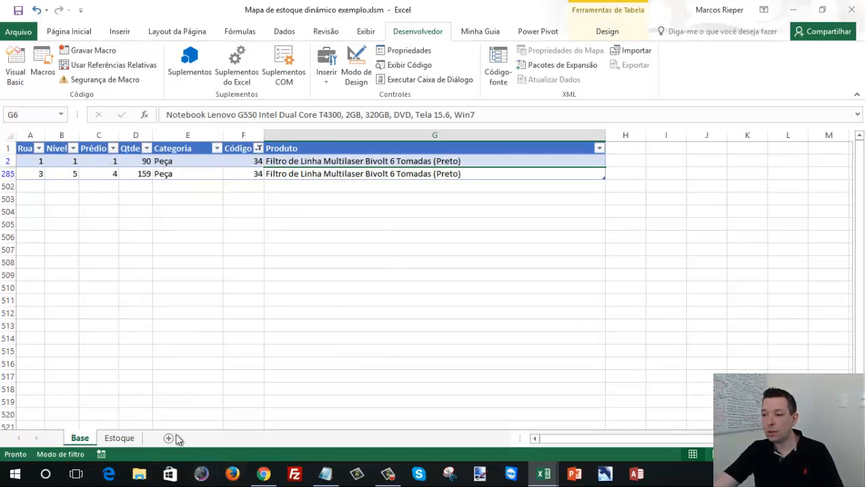
- Return to the Estoque sheet and filter the map by Rua 1, and instead by Rua 3, Nível 5 and Prédio 4
click(119, 439)
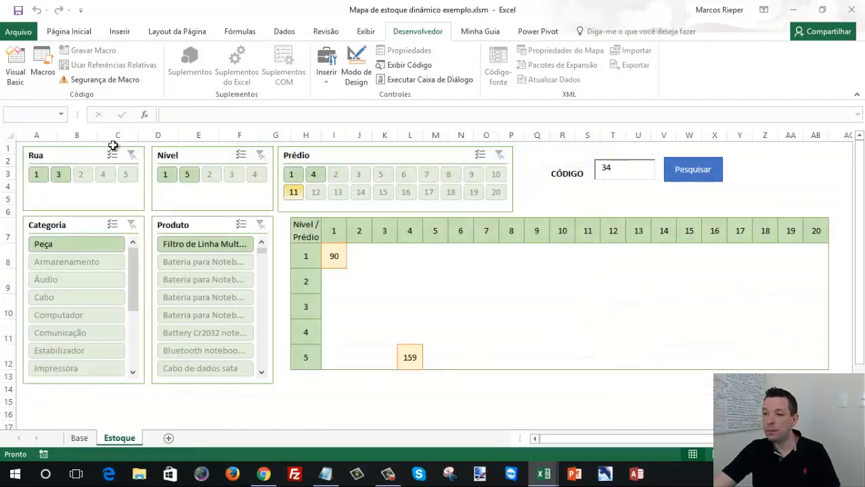
click(37, 174)
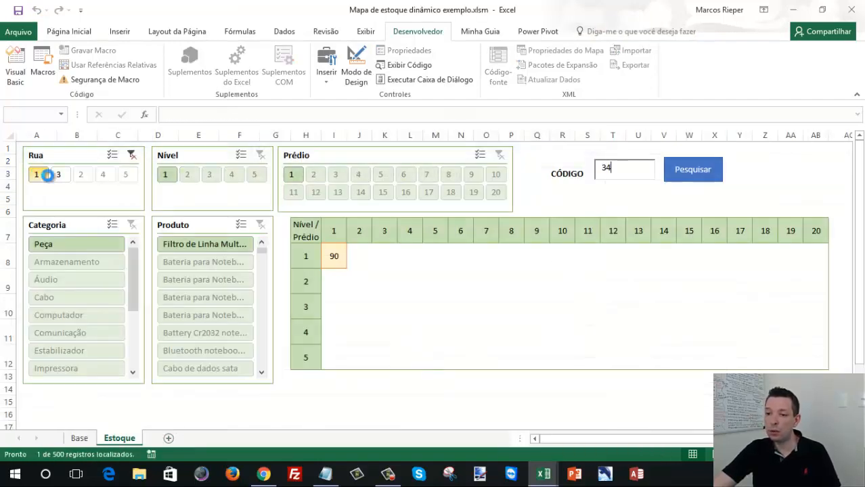
click(59, 176)
click(166, 175)
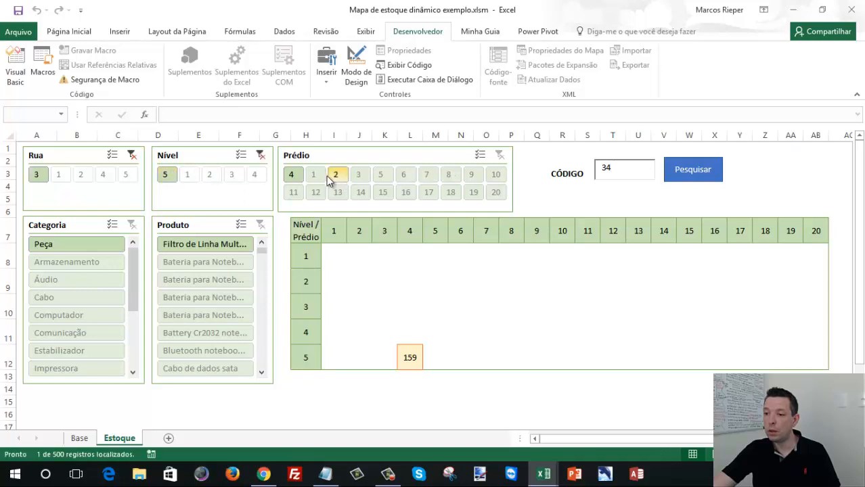
click(294, 176)
- Run the search with an empty CÓDIGO box and clear the Rua, Nível and Prédio slicer filters
drag(627, 166, 579, 175)
key(BackSpace)
click(689, 179)
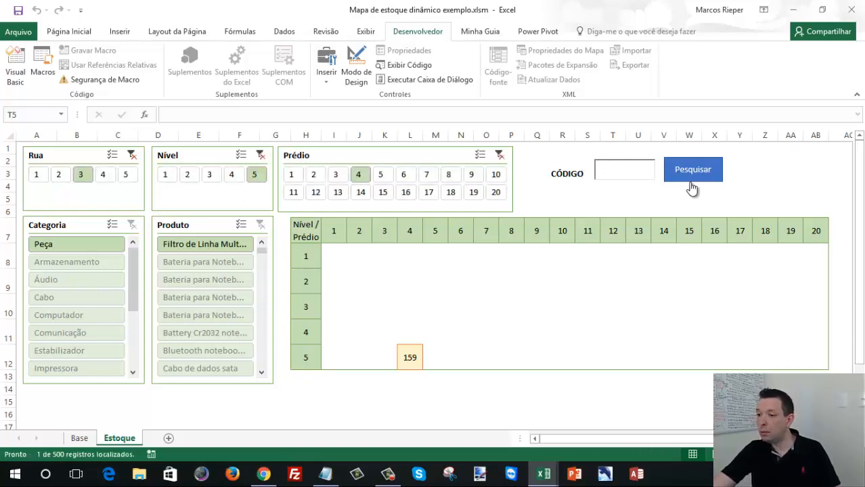
click(132, 155)
click(261, 155)
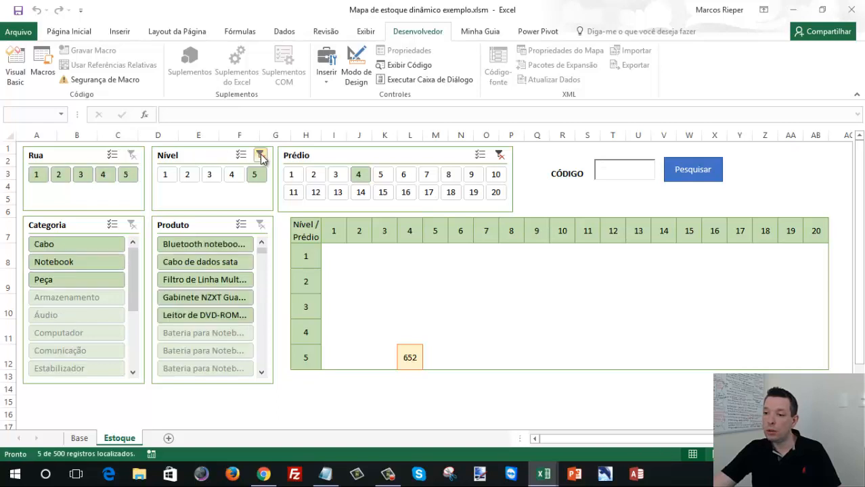
click(499, 159)
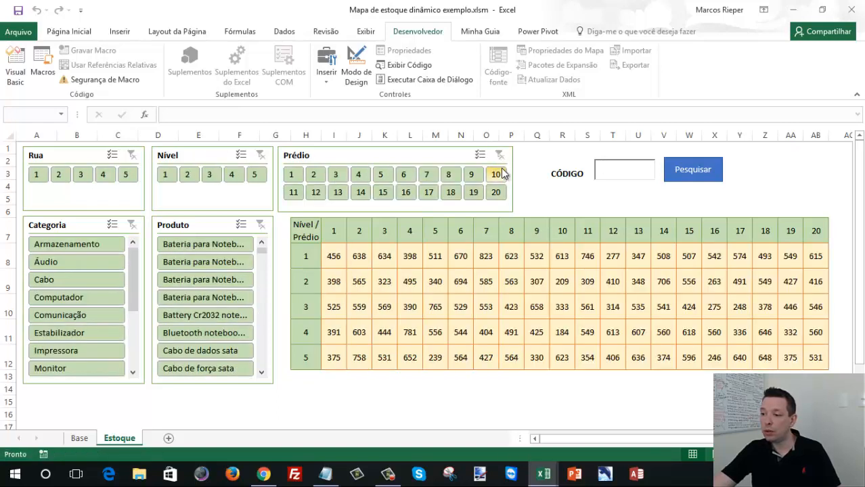
click(412, 254)
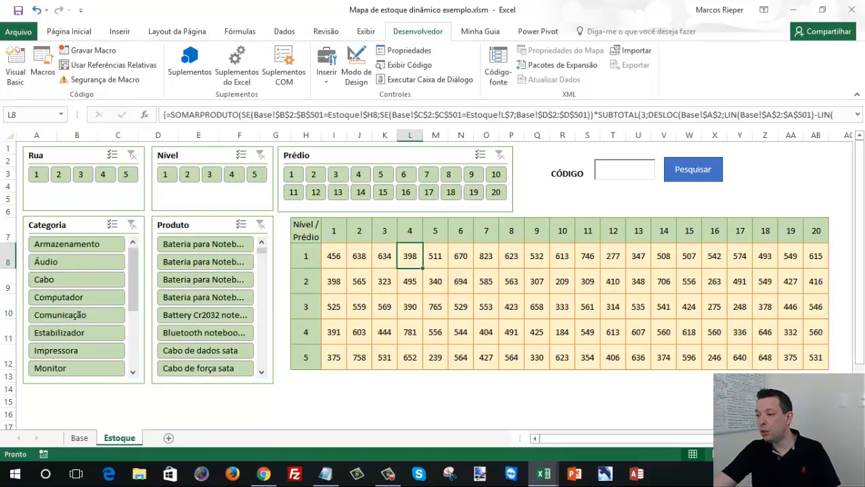
click(840, 389)
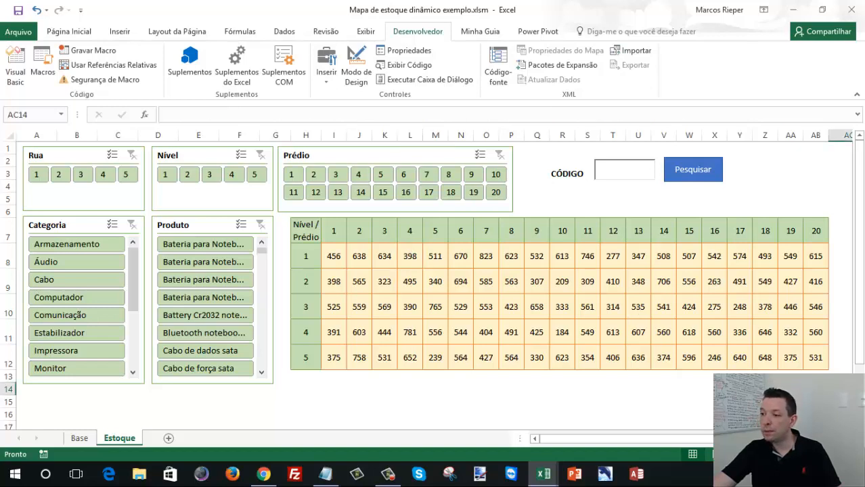
click(840, 414)
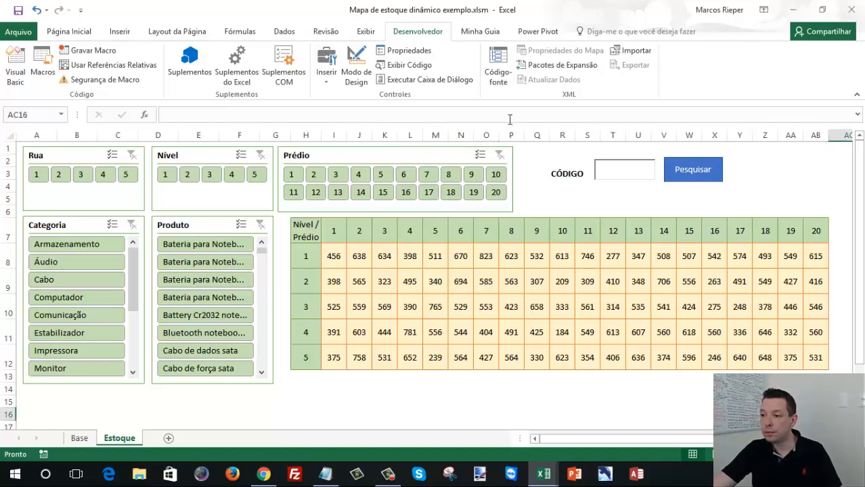
click(498, 66)
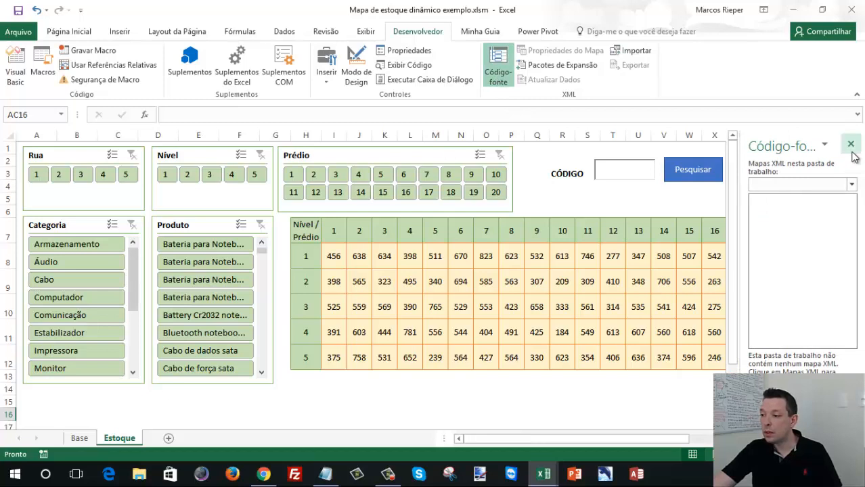
click(851, 145)
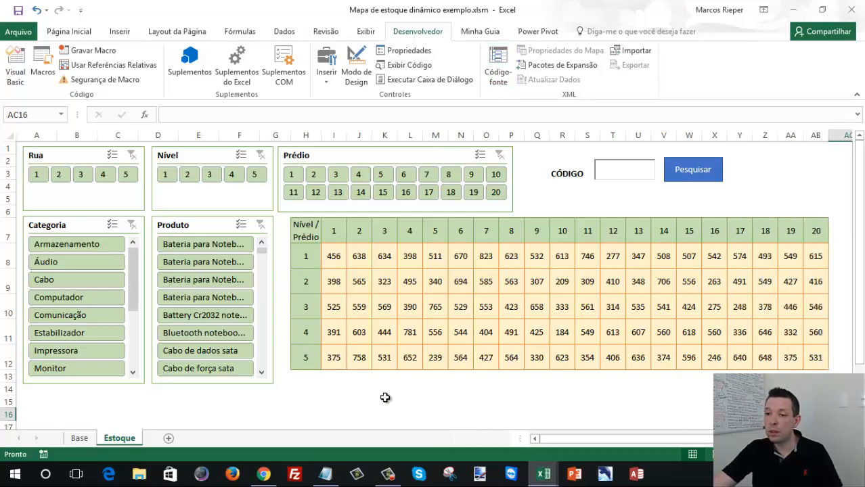
click(496, 392)
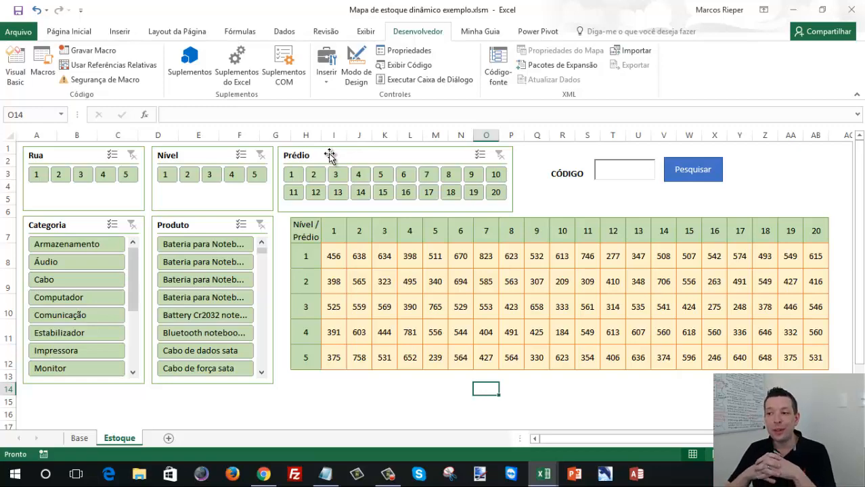
- Examine the Estoque worksheet's properties and check how far the sheet can be scrolled around the stock grid
click(403, 52)
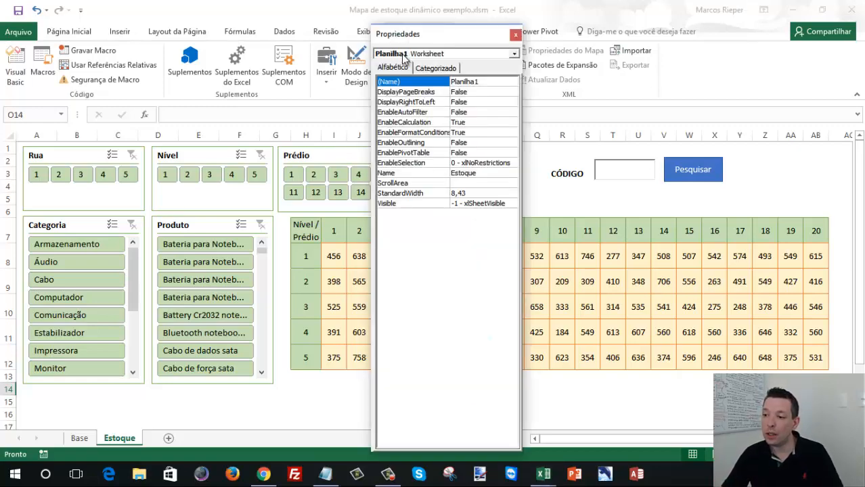
drag(420, 37, 154, 33)
click(587, 262)
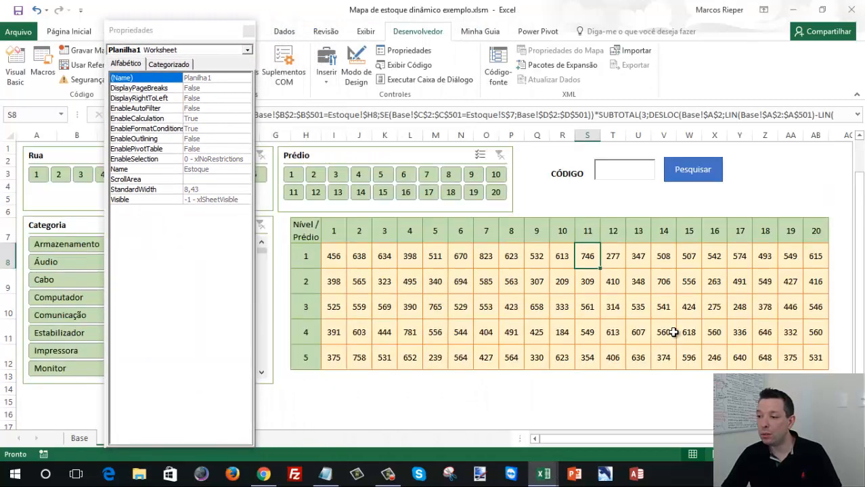
drag(677, 400, 22, 330)
click(364, 281)
scroll(373, 283, down, 5)
scroll(373, 282, up, 5)
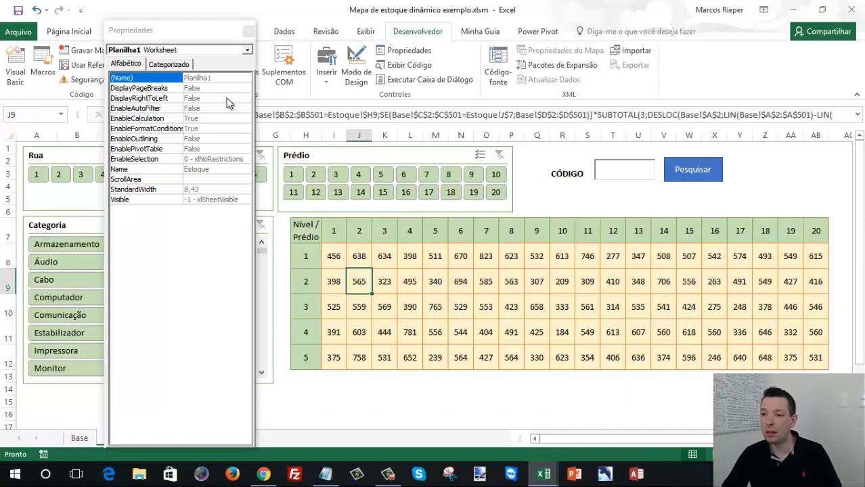
drag(169, 32, 115, 23)
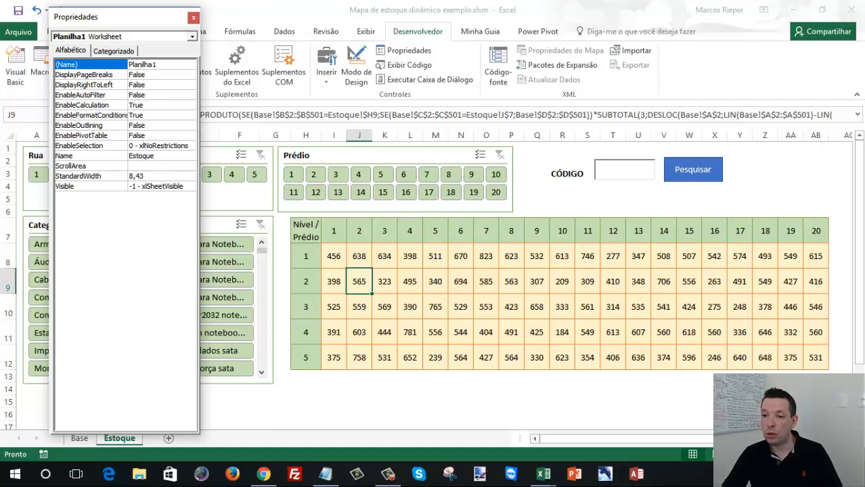
click(193, 17)
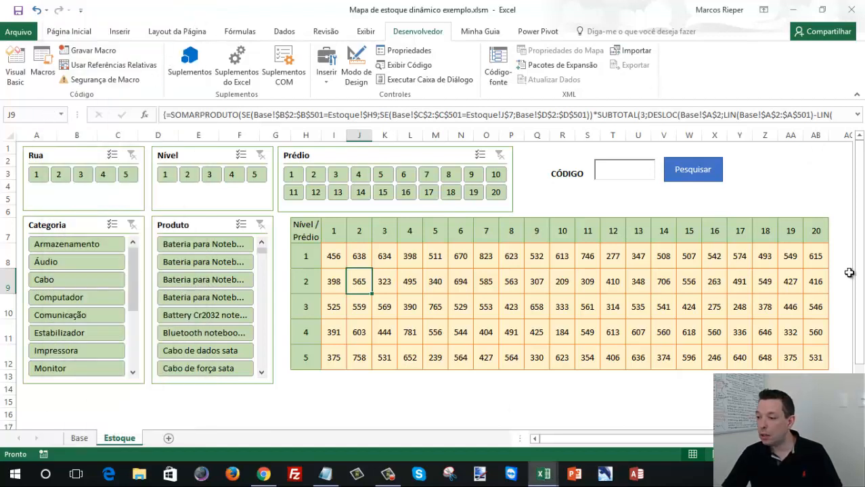
- Set the Estoque worksheet's ScrollArea property to a1:ab16 and close its properties
click(816, 414)
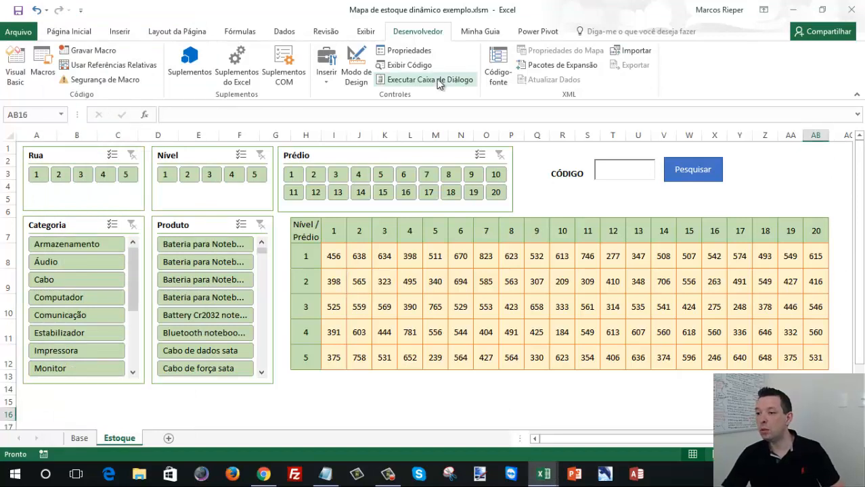
click(404, 51)
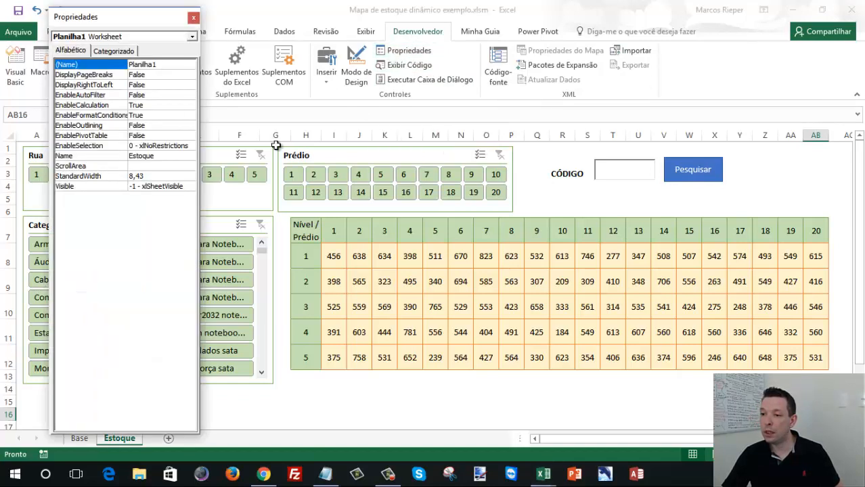
click(154, 166)
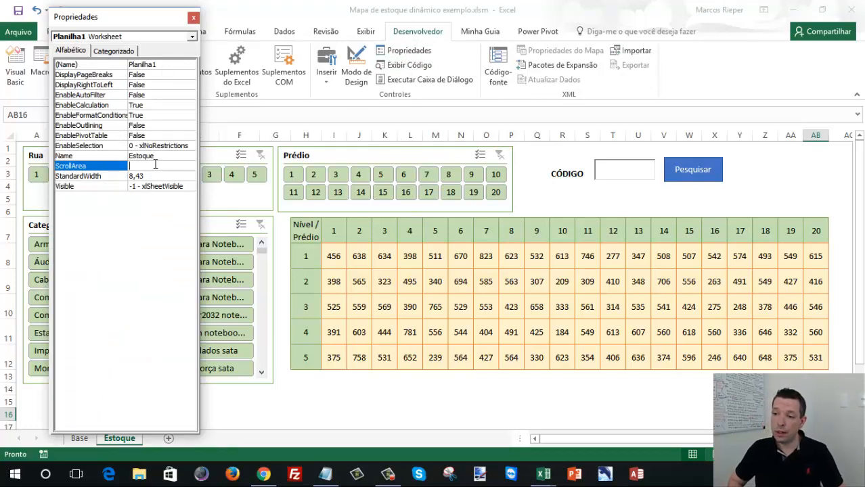
text(a1:)
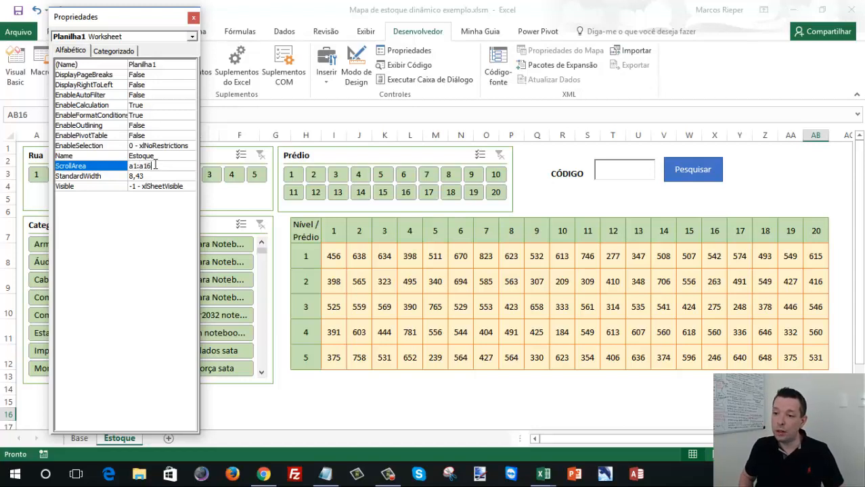
text(ab16)
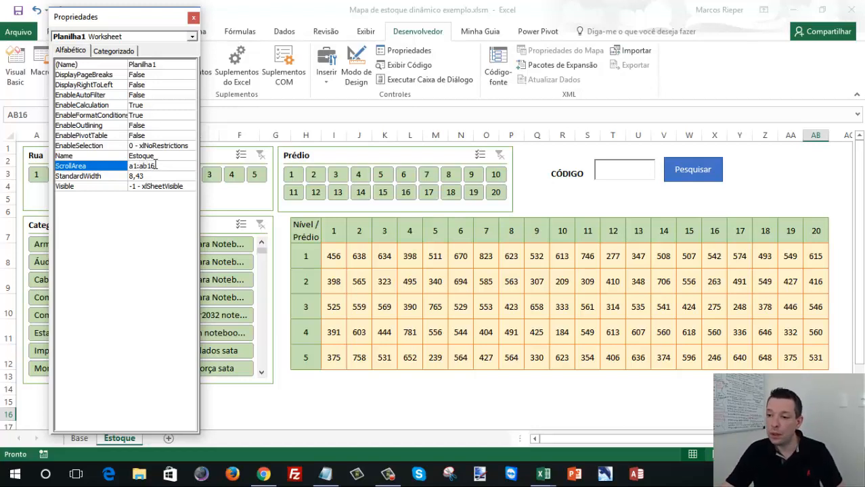
key(Up)
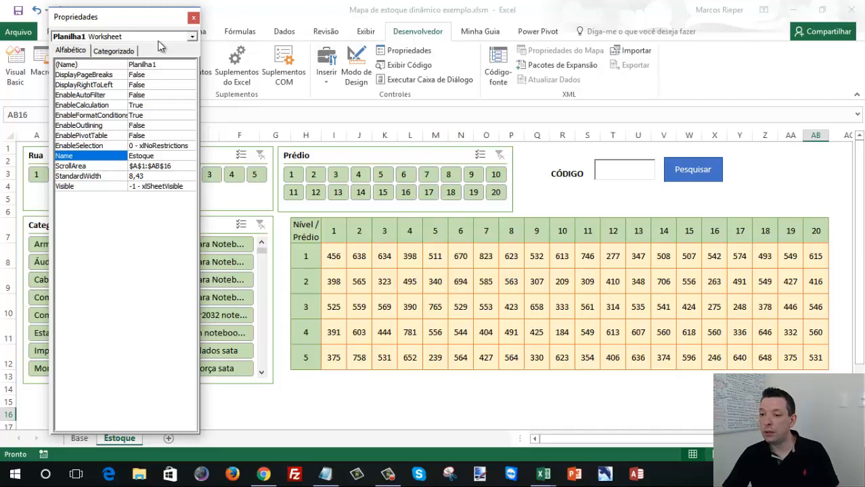
click(194, 17)
- Test the restricted scroll area by selecting cells and ranges across the stock grid and beyond its edges
click(438, 306)
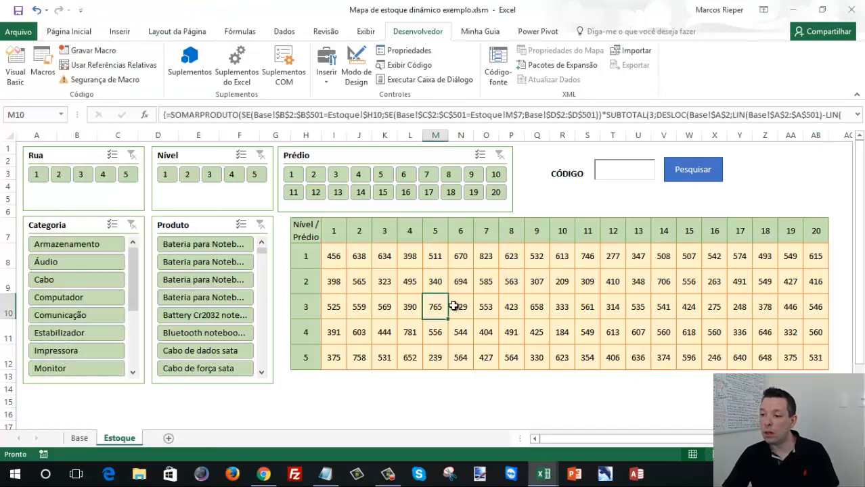
drag(474, 254, 862, 255)
drag(580, 259, 815, 359)
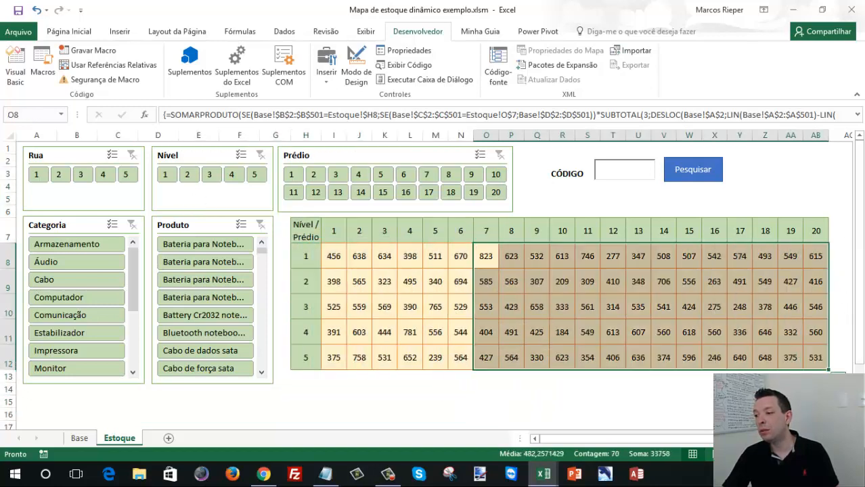
click(481, 402)
click(435, 281)
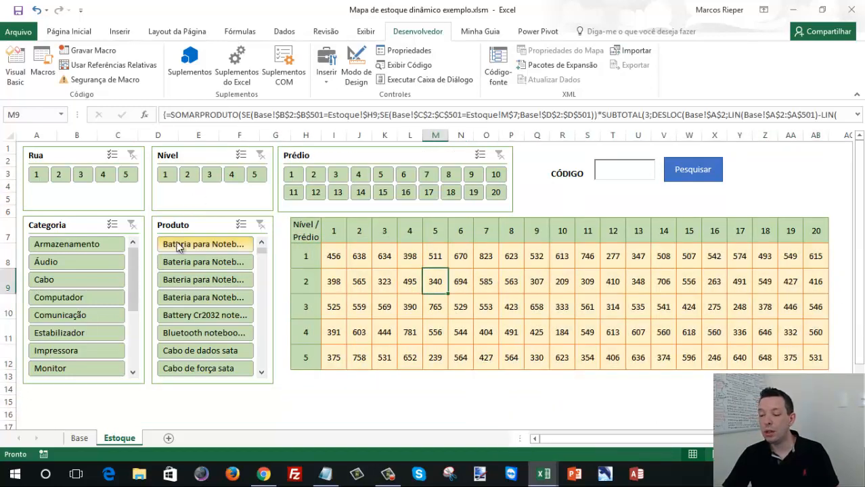
- Filter the map by the first product in the Produto slicer and clear that filter
click(203, 244)
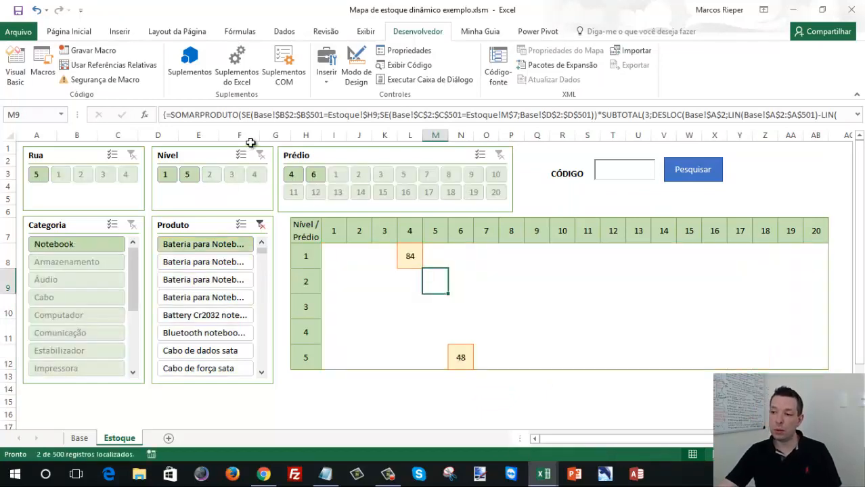
click(259, 225)
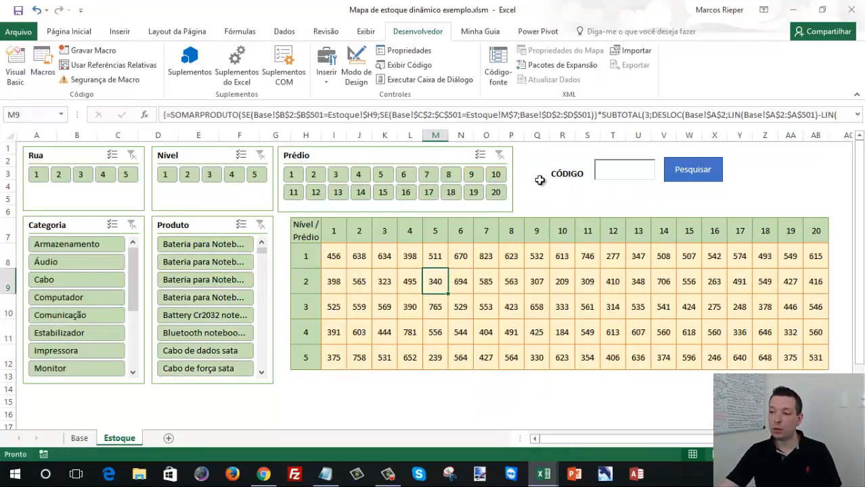
click(565, 199)
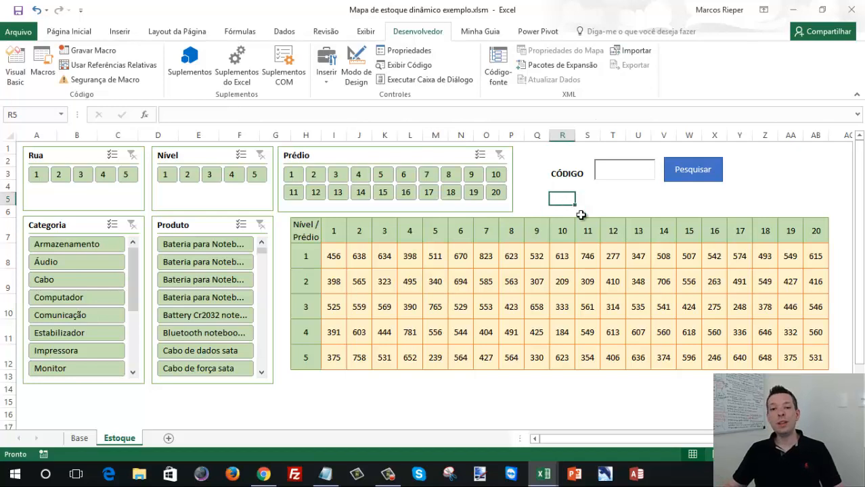